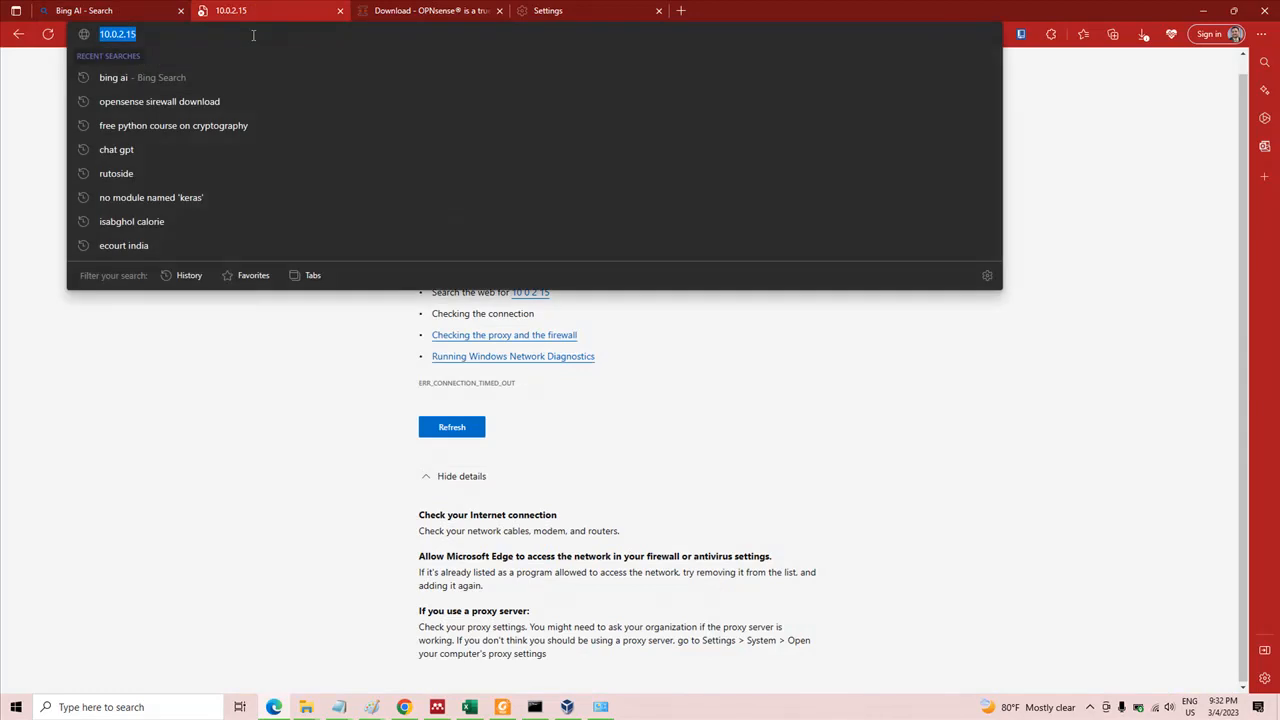
# Open google.com in the browser and decline the offer to make Google the homepage
pyautogui.write('google.com')
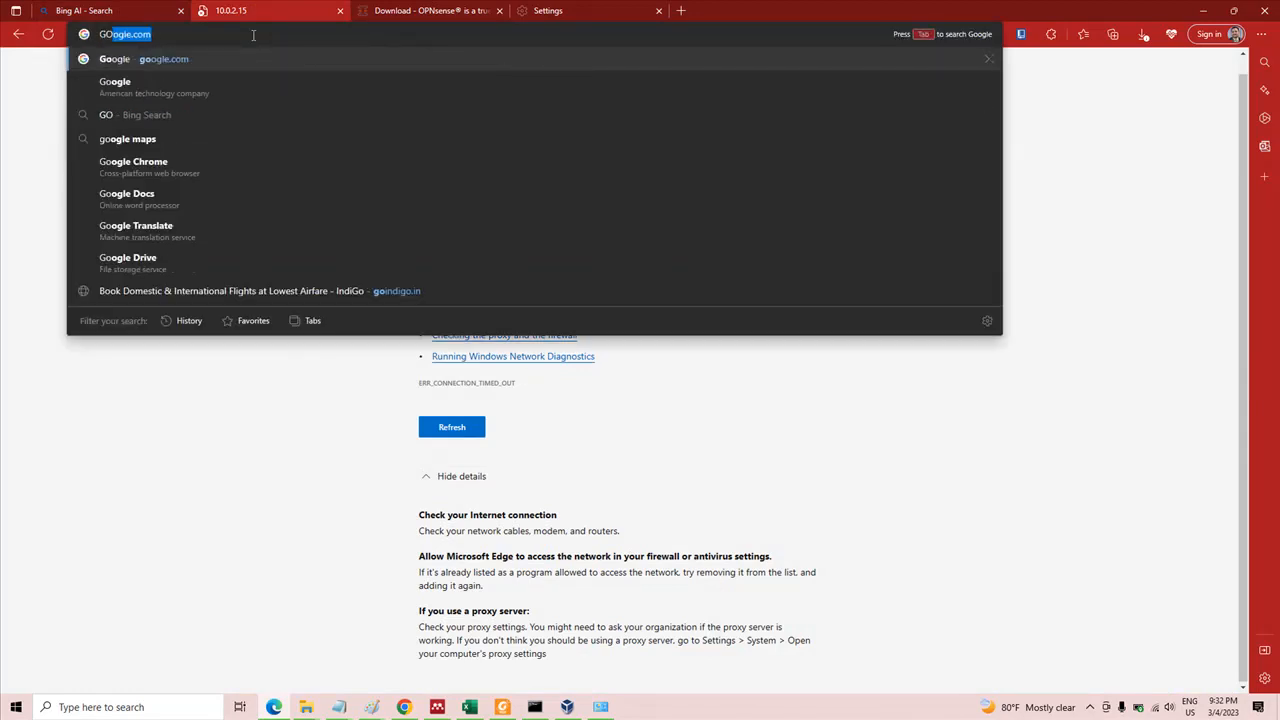
pyautogui.press('Return')
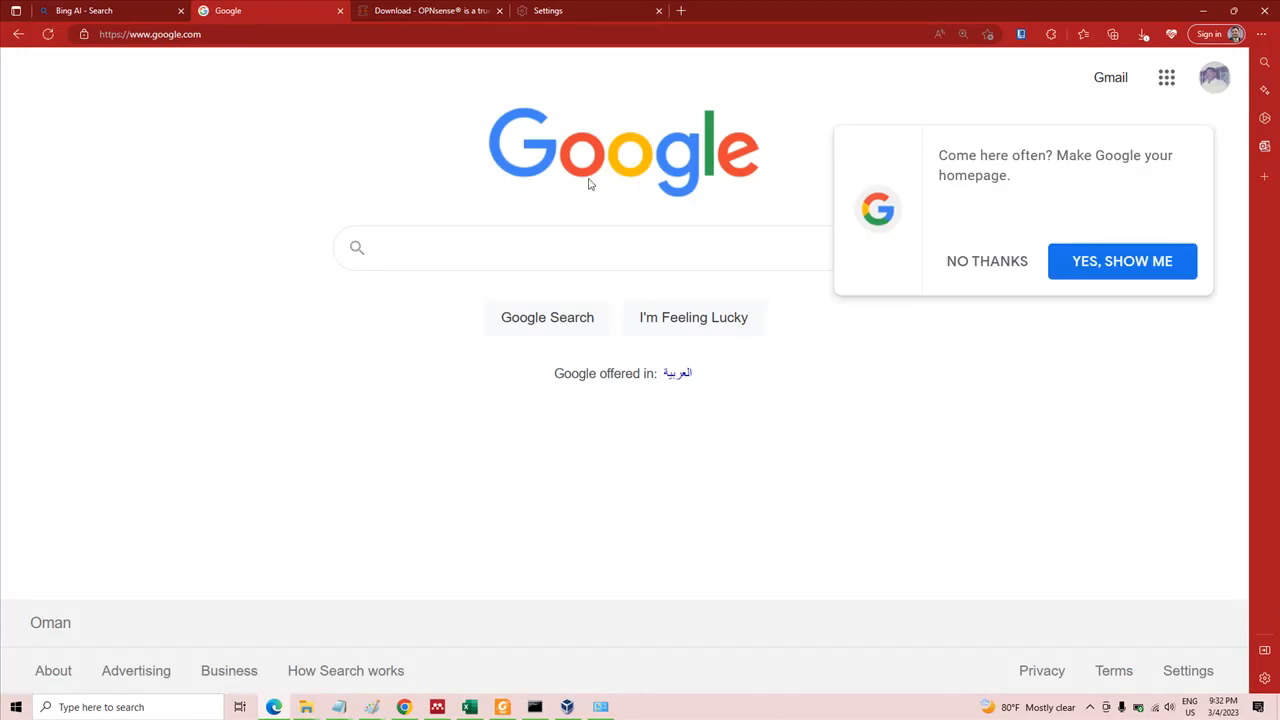
pyautogui.click(981, 262)
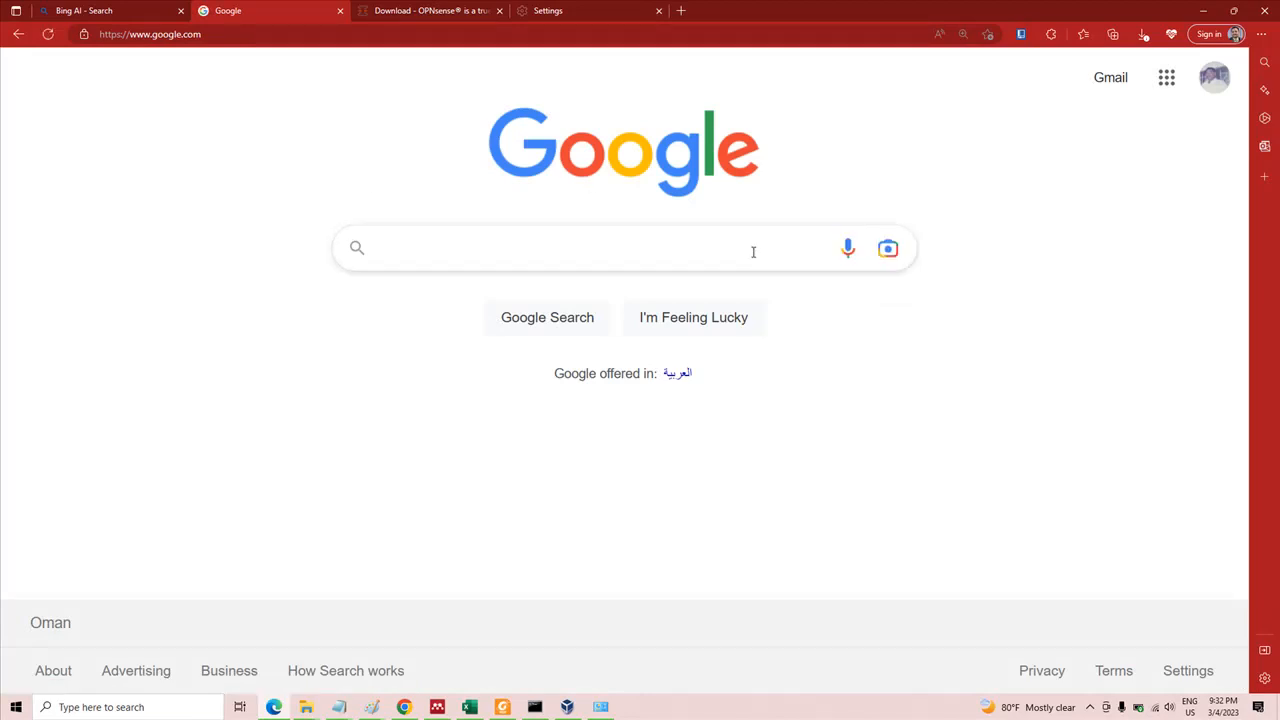
# Search Google for OPNSENSE and open the Download page of opnsense.org
pyautogui.click(750, 248)
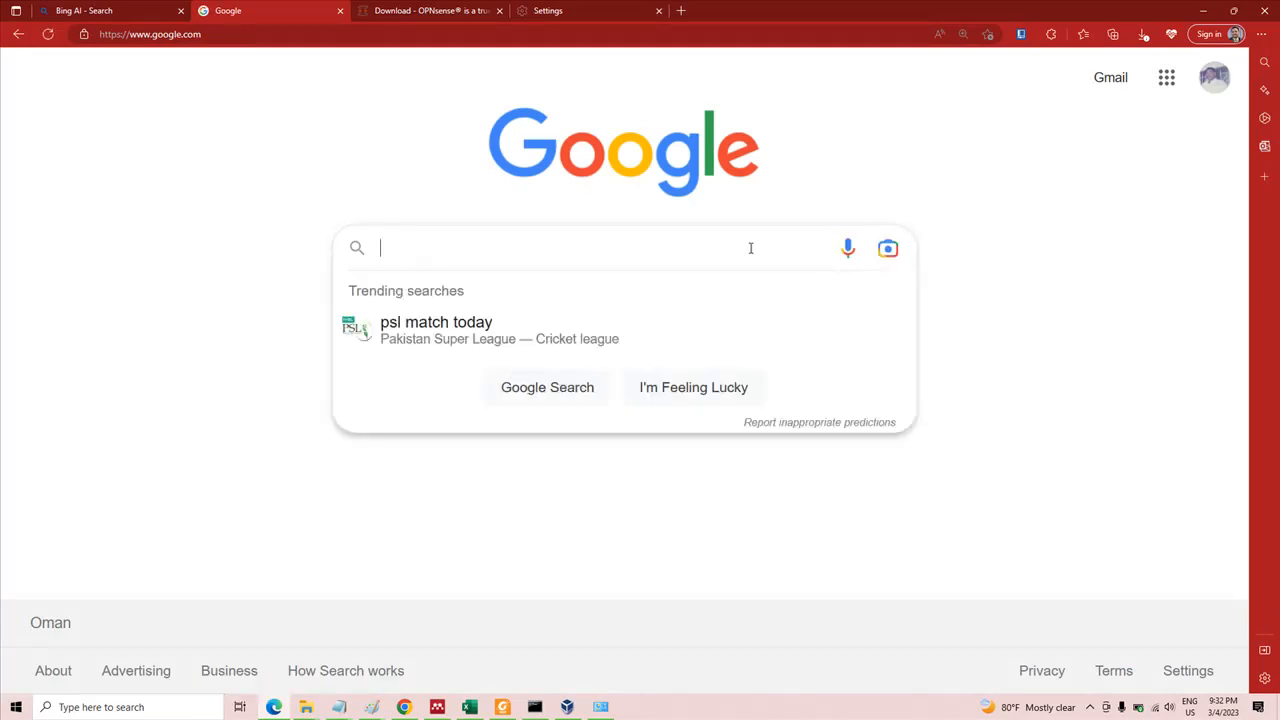
pyautogui.write('OPNSENSE')
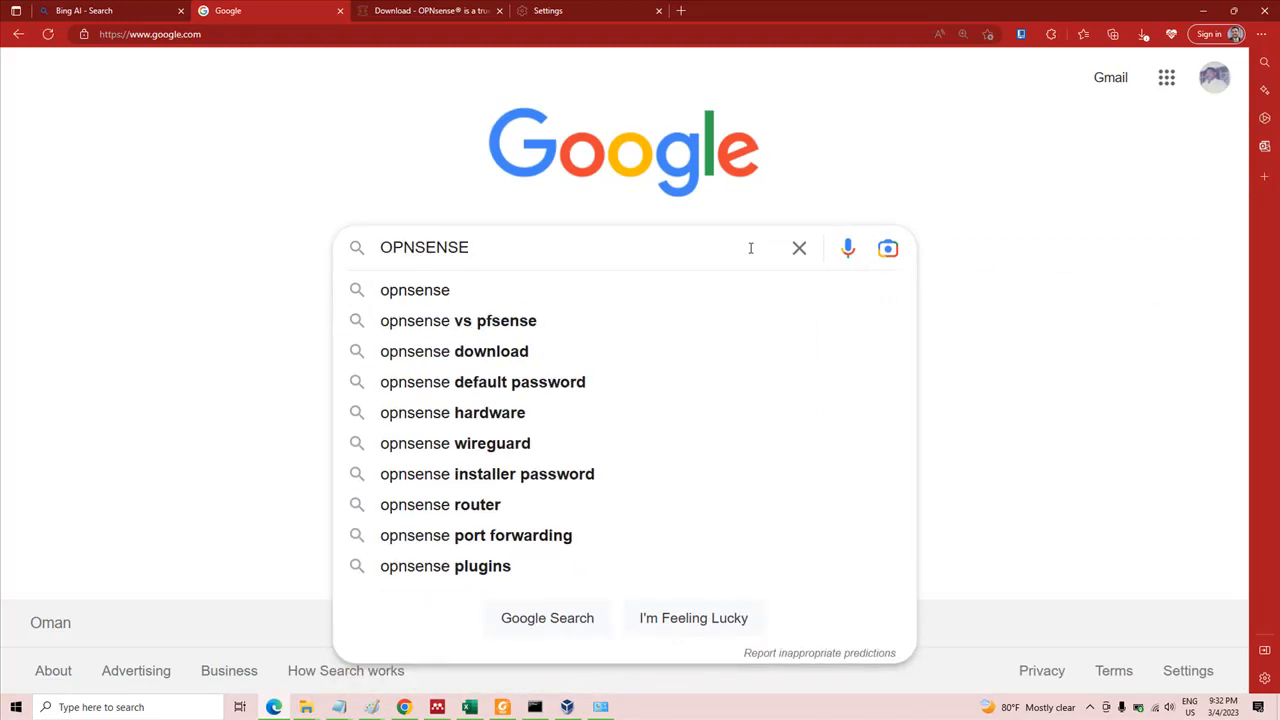
pyautogui.press('Return')
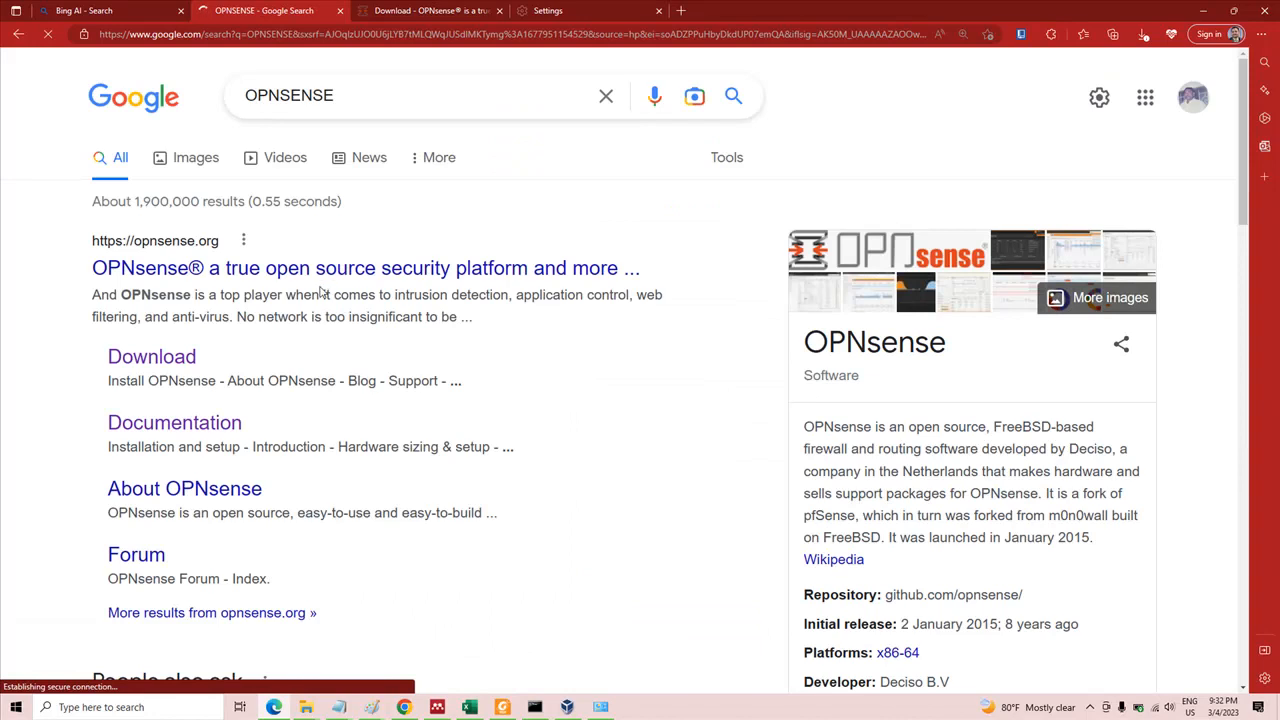
pyautogui.click(183, 360)
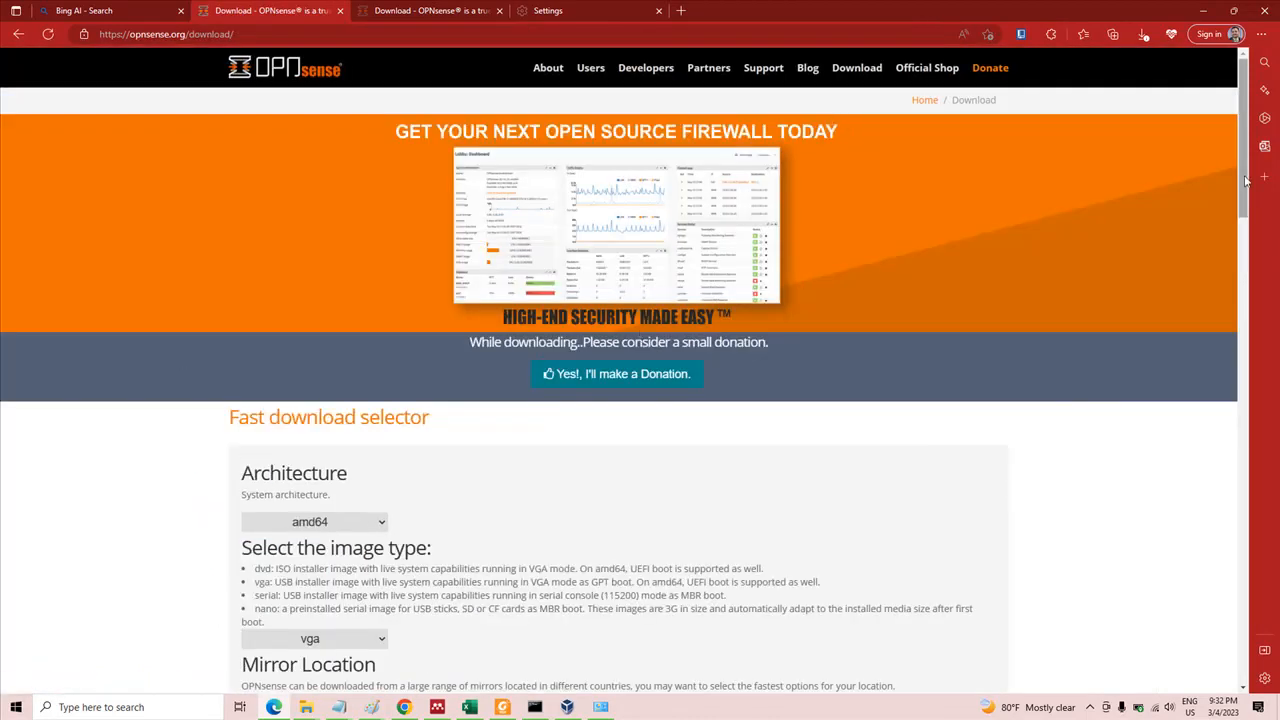
# Configure the fast download selector with amd64 architecture, the dvd image type and the LeaseWeb mirror
pyautogui.moveTo(1244, 180); pyautogui.dragTo(1253, 260)
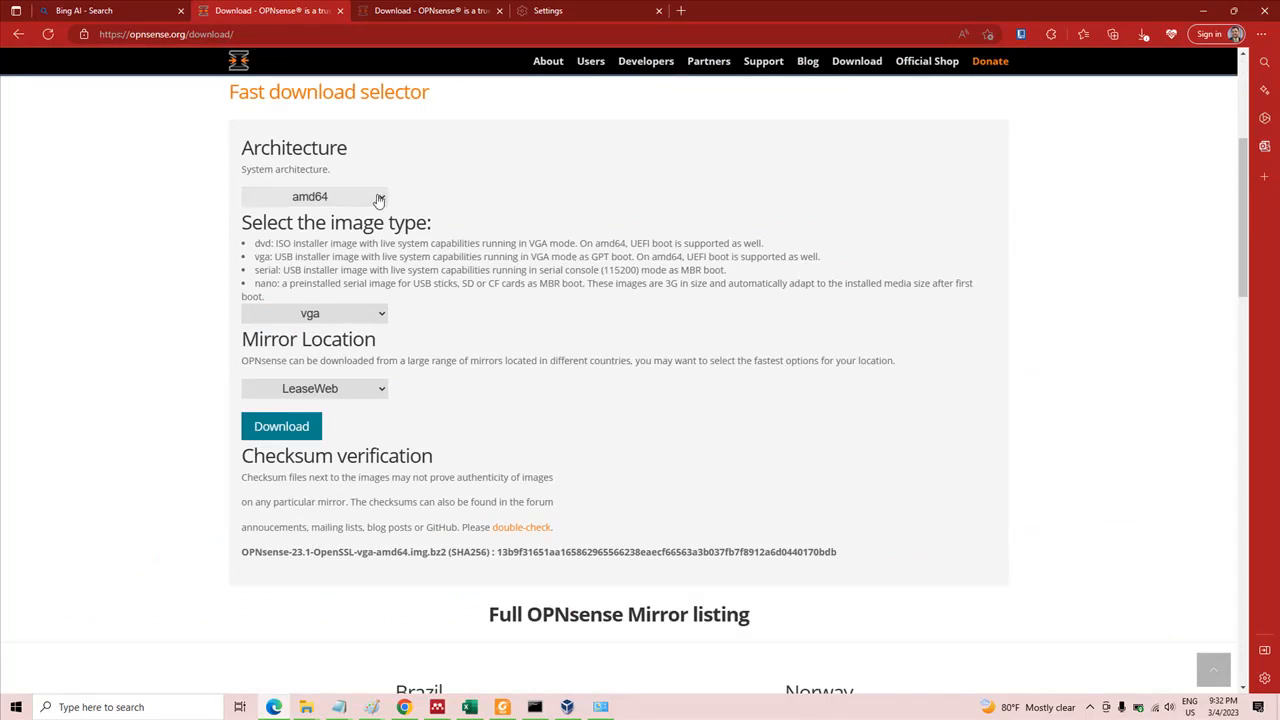
pyautogui.click(379, 200)
pyautogui.click(379, 200)
pyautogui.click(383, 316)
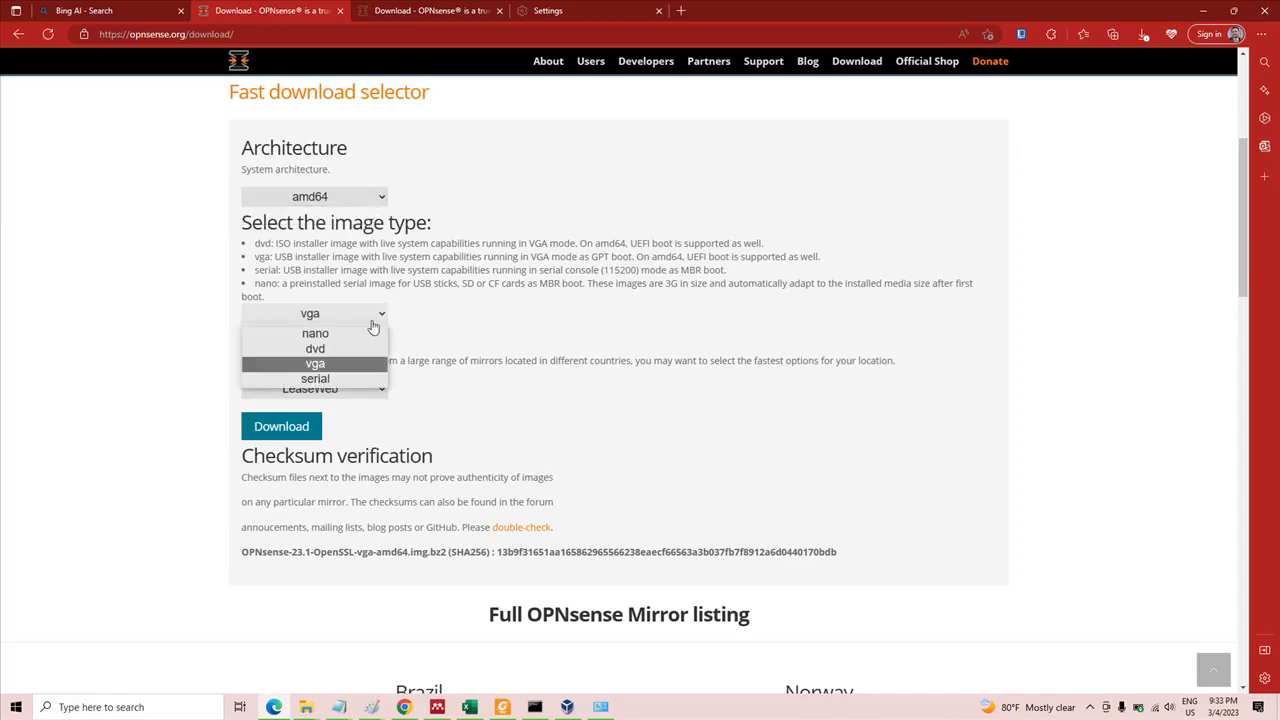
pyautogui.click(344, 349)
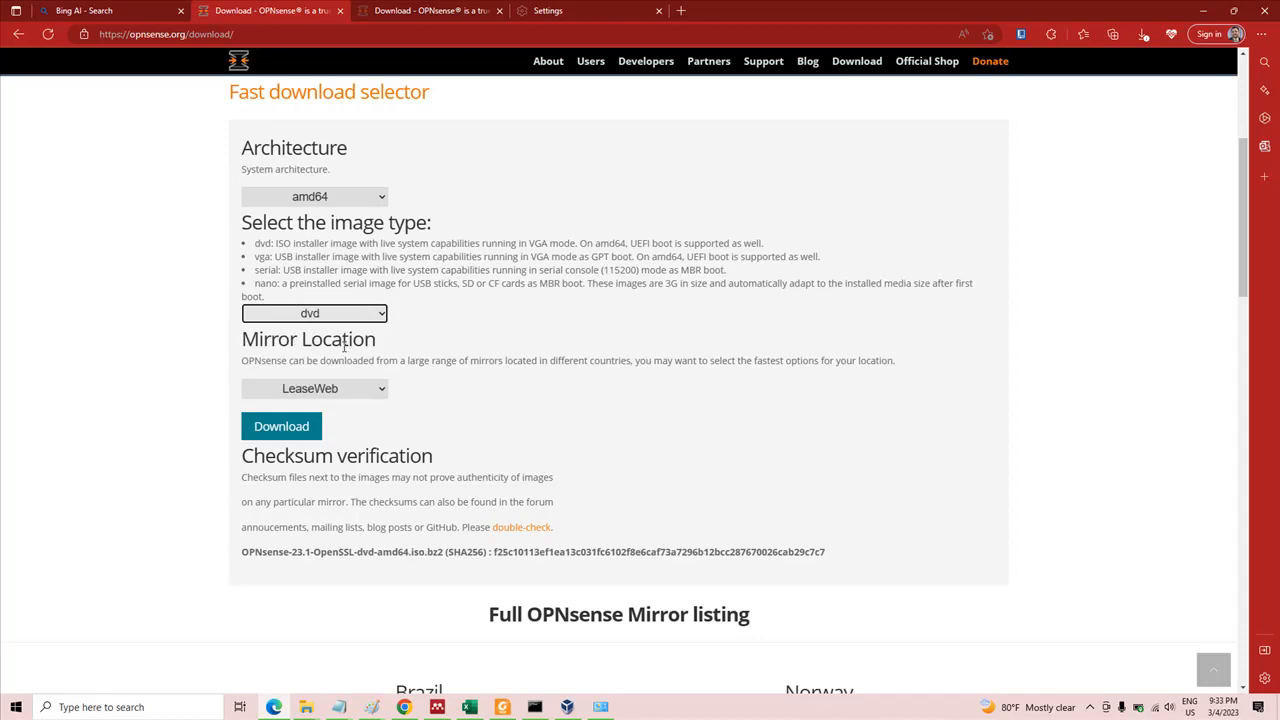
pyautogui.click(379, 396)
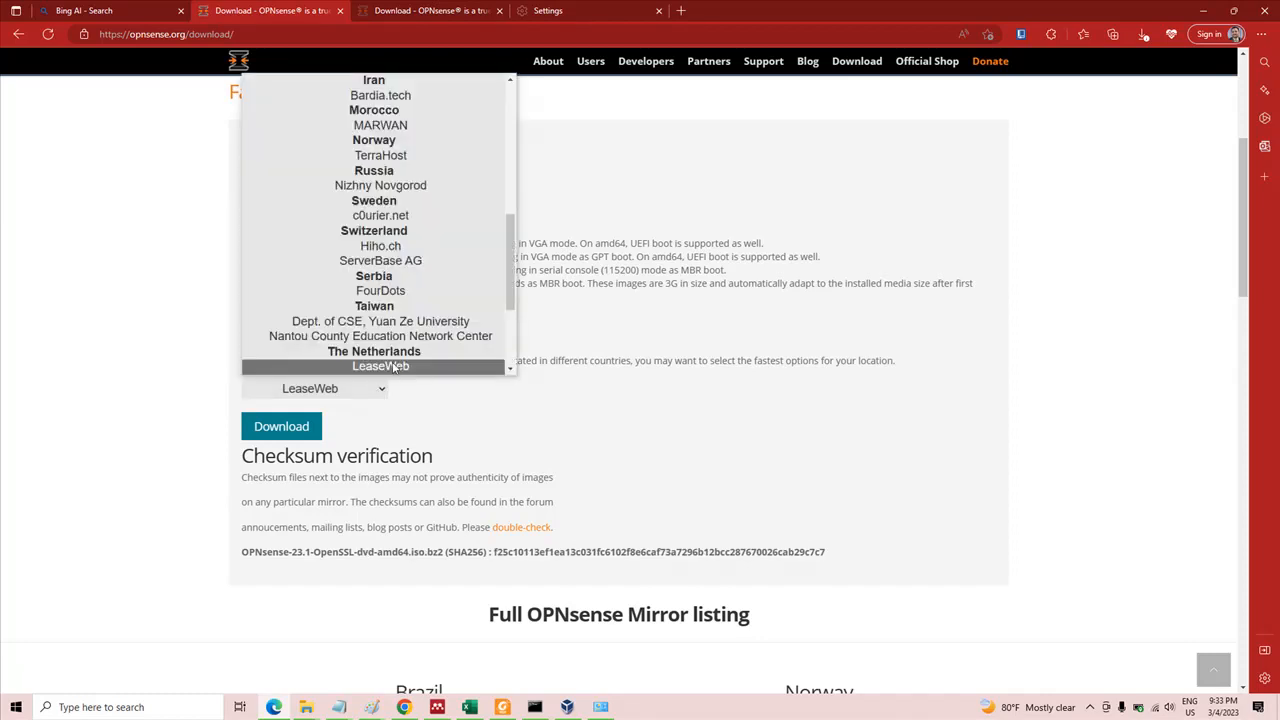
pyautogui.click(394, 363)
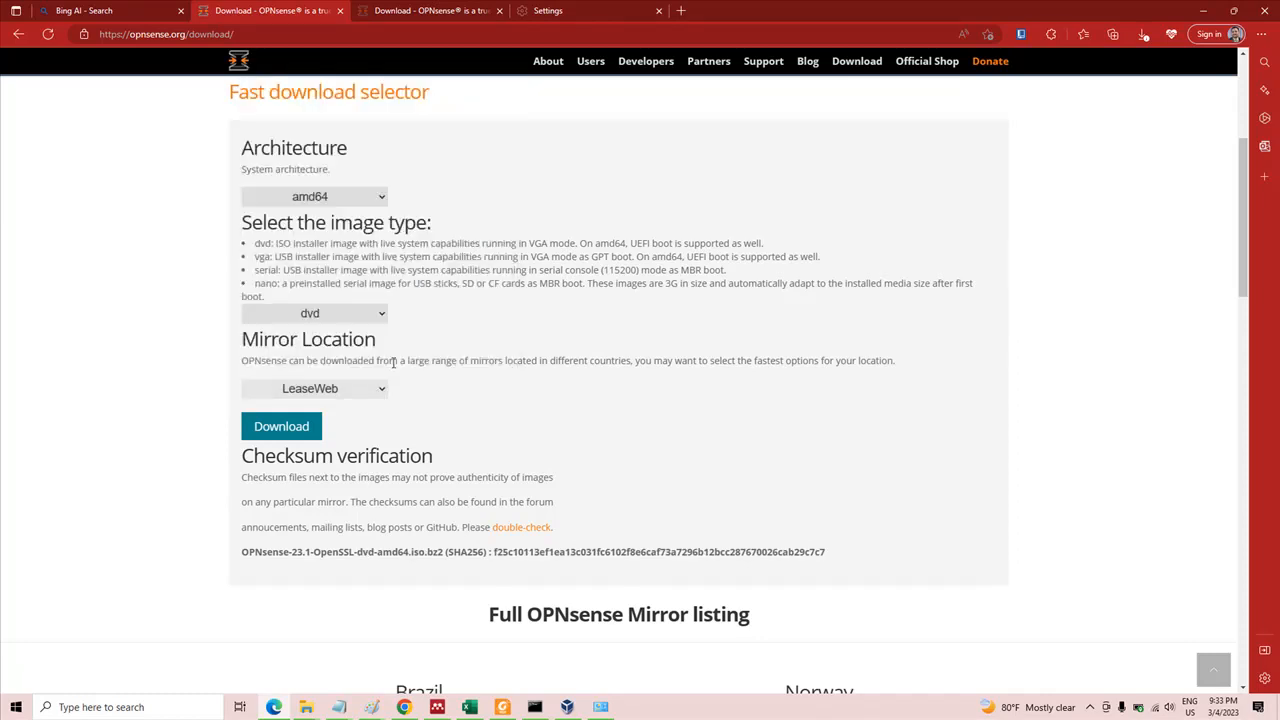
pyautogui.click(310, 428)
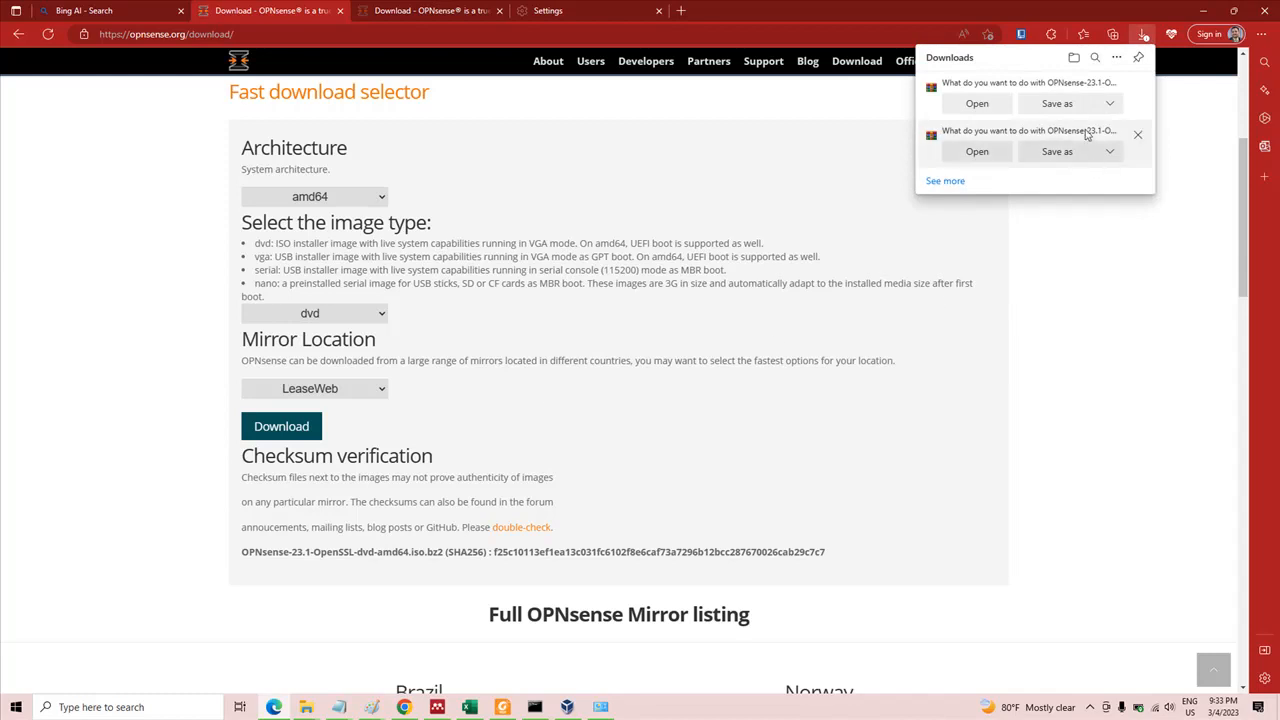
pyautogui.click(1083, 112)
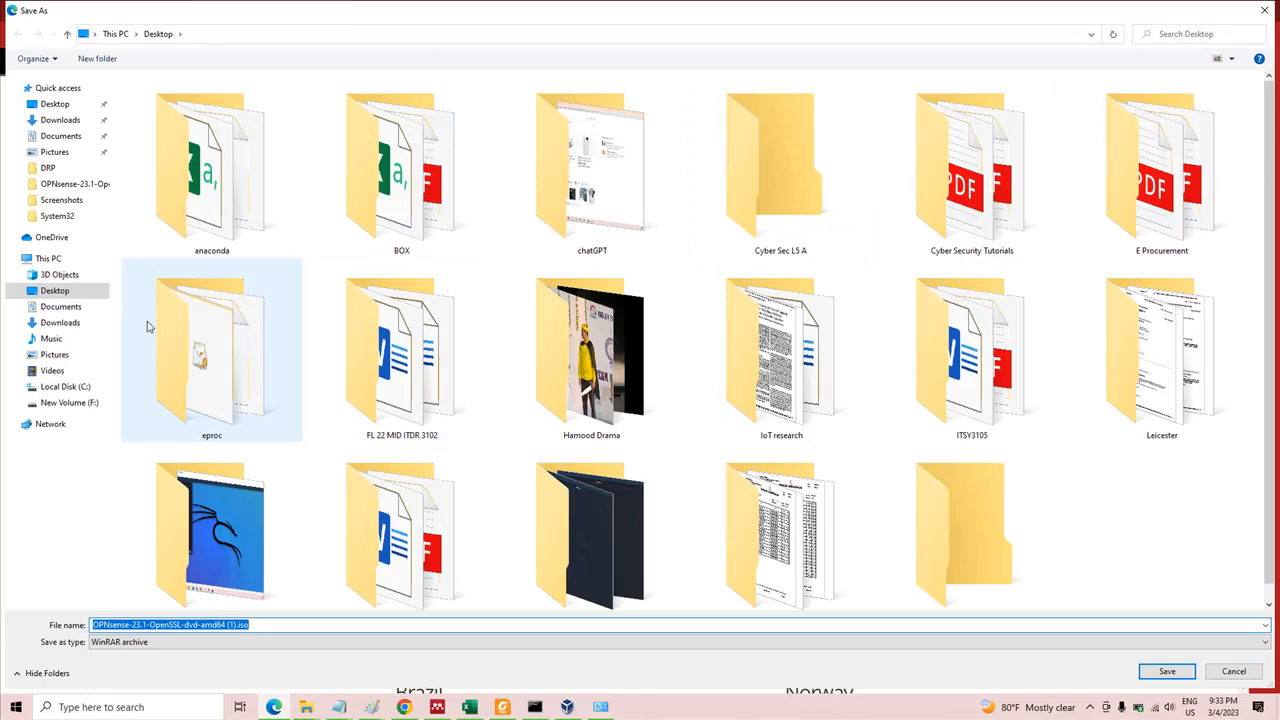
pyautogui.click(84, 324)
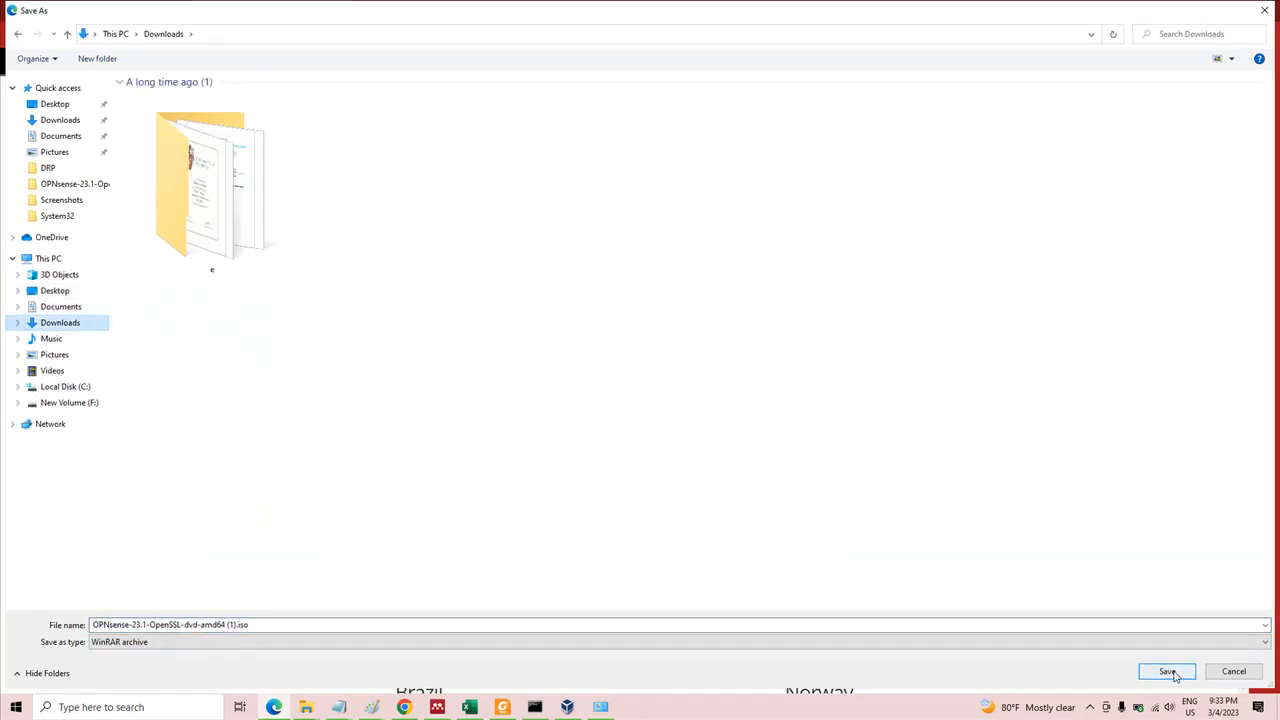
pyautogui.click(1233, 672)
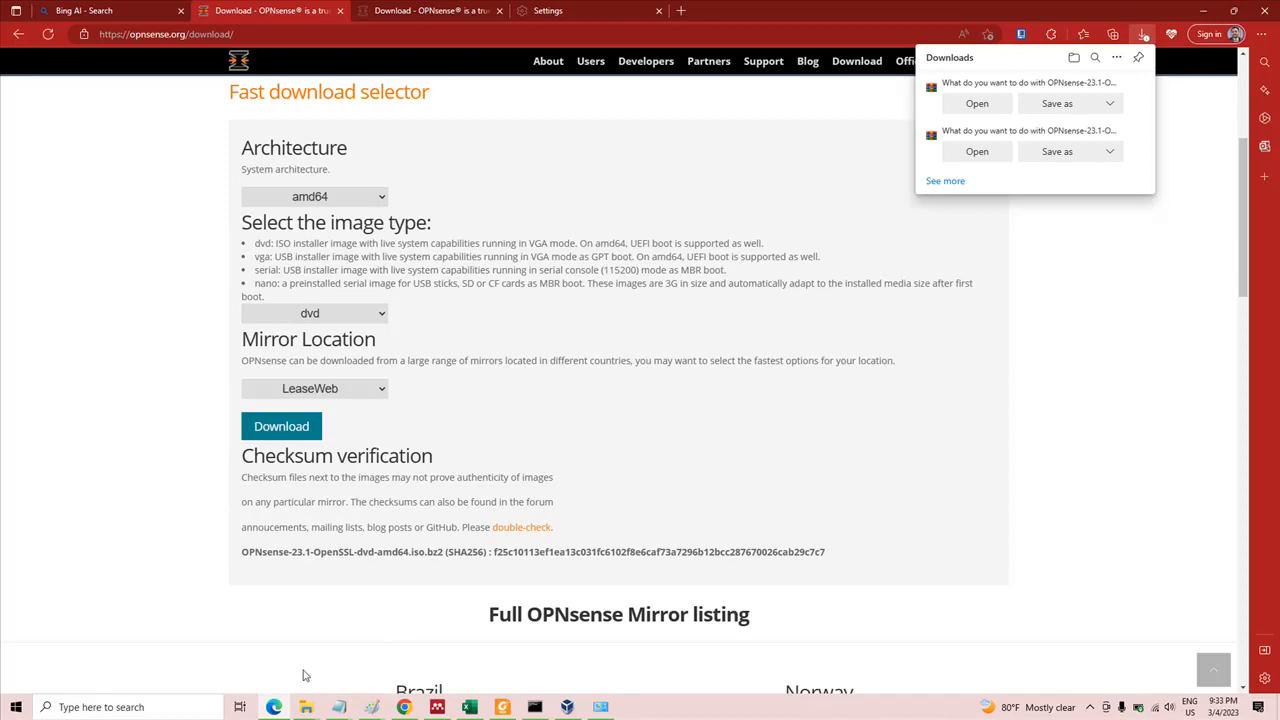
# Switch to File Explorer and examine the OPNsense archive, its extraction options and its extracted folder inside the softwares folder
pyautogui.moveTo(308, 706)
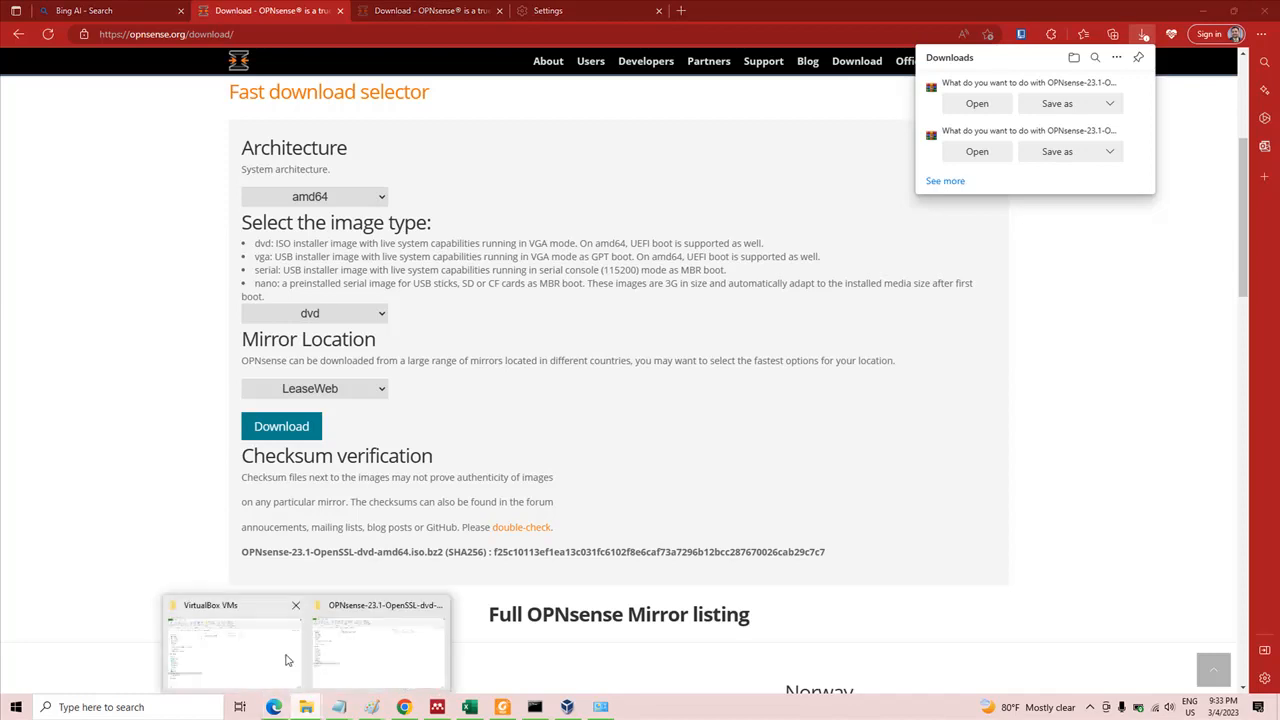
pyautogui.click(364, 650)
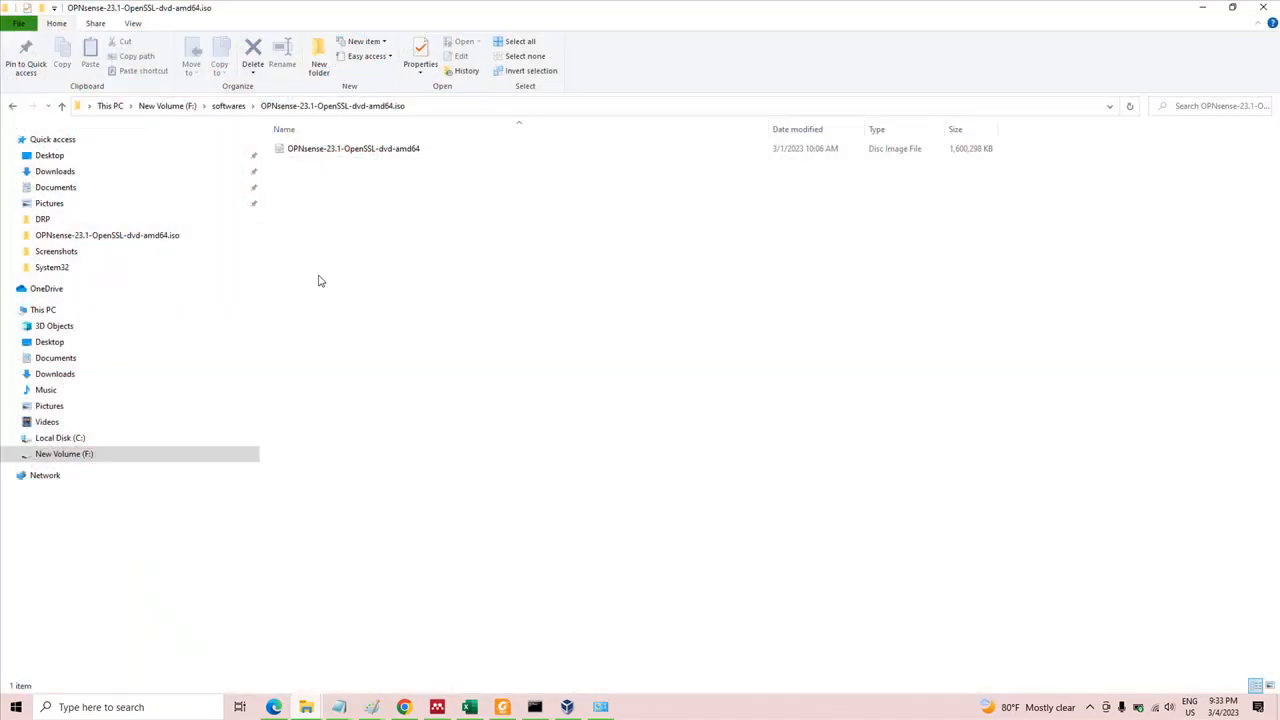
pyautogui.click(229, 106)
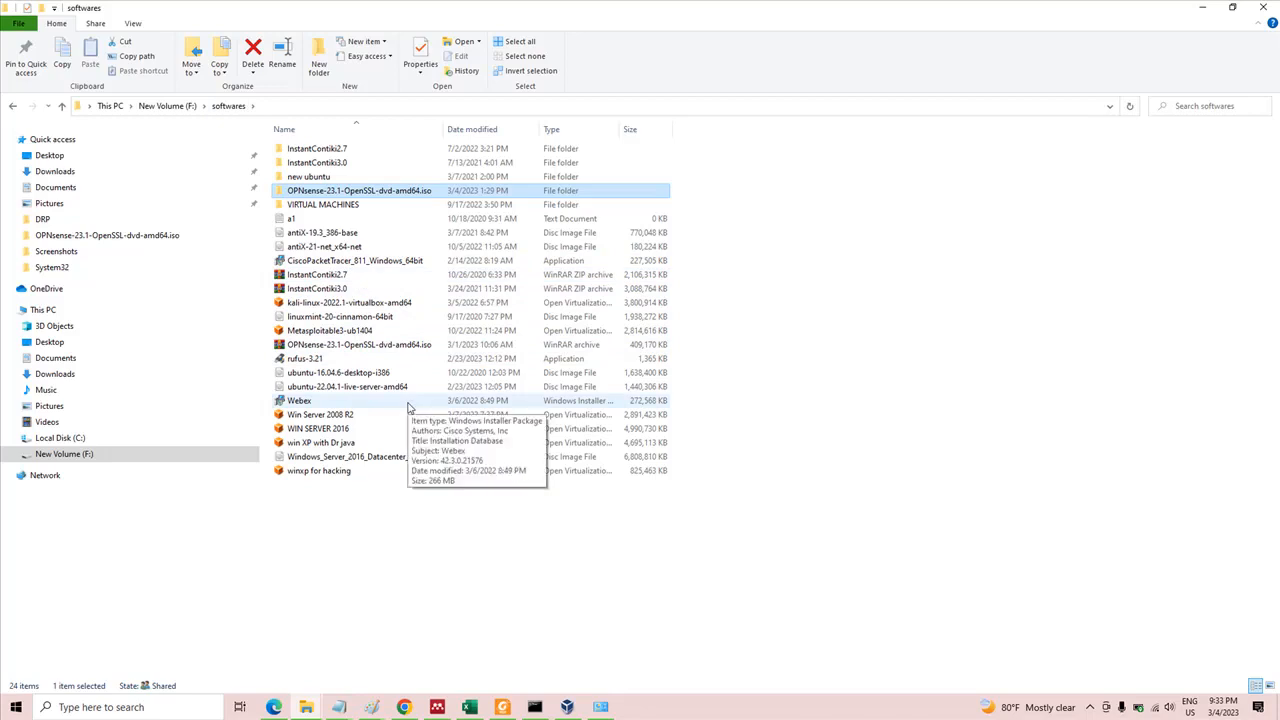
pyautogui.click(405, 347)
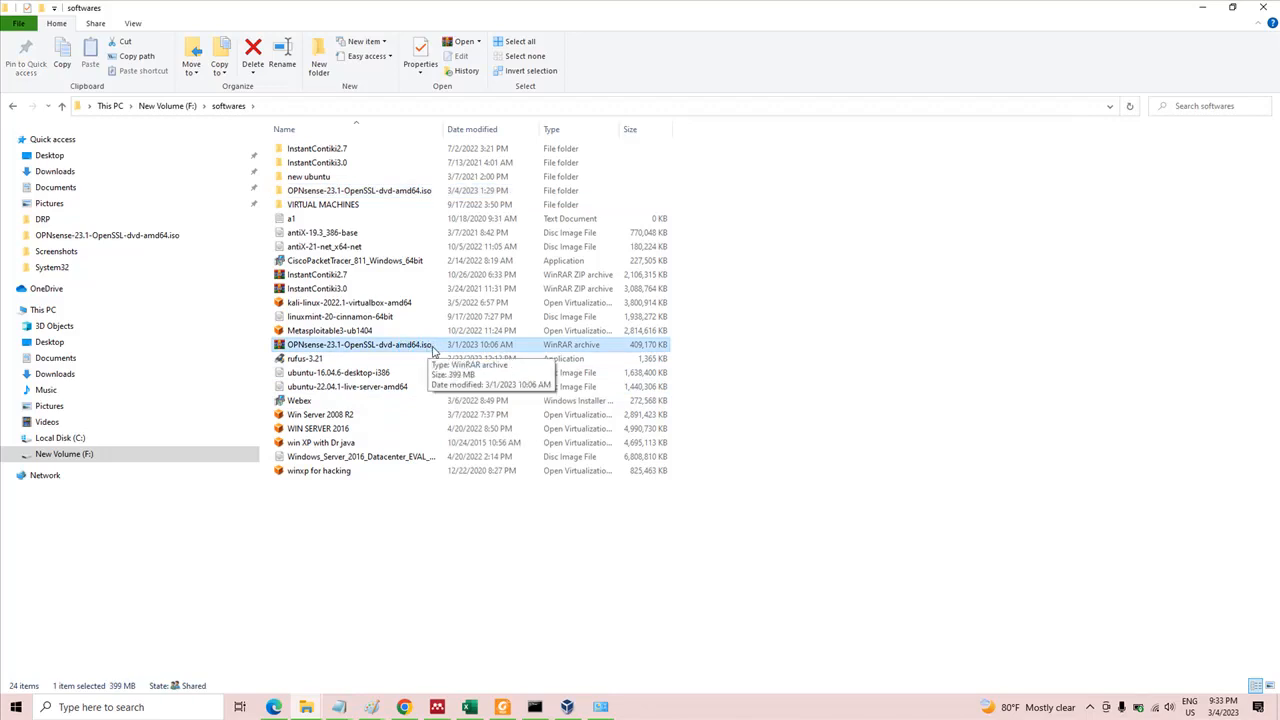
pyautogui.doubleClick(417, 344)
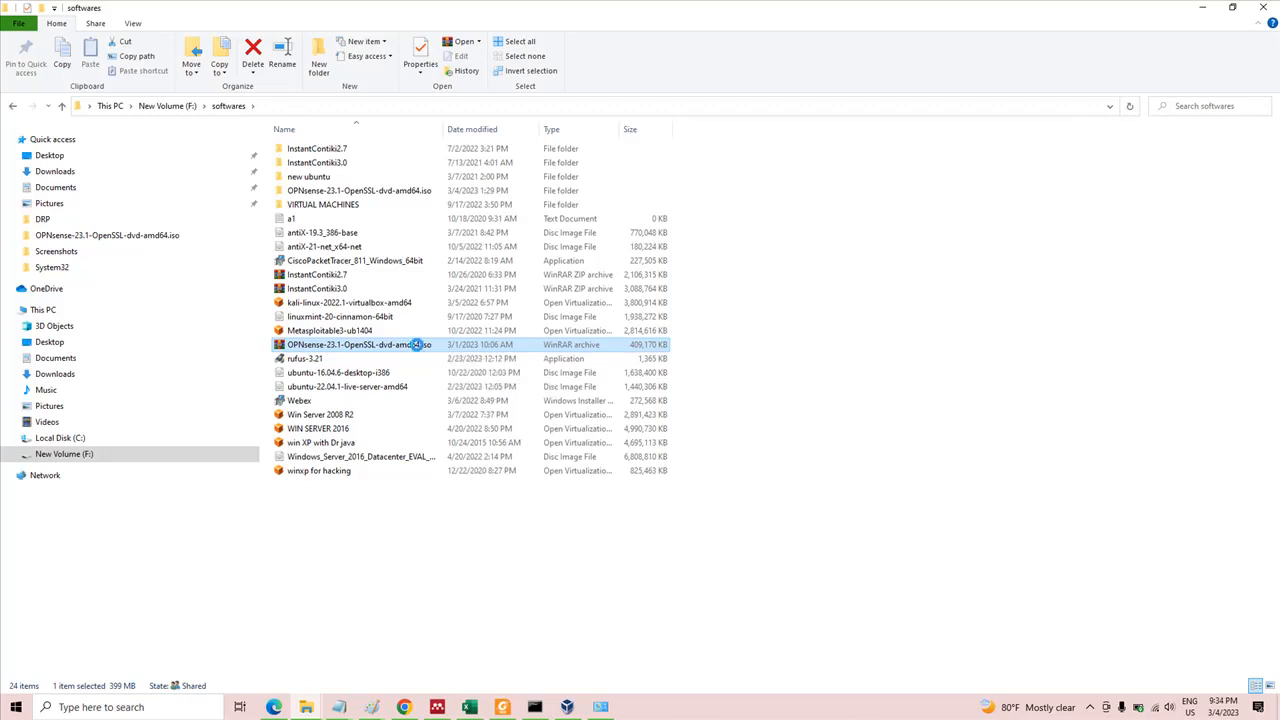
pyautogui.rightClick(417, 344)
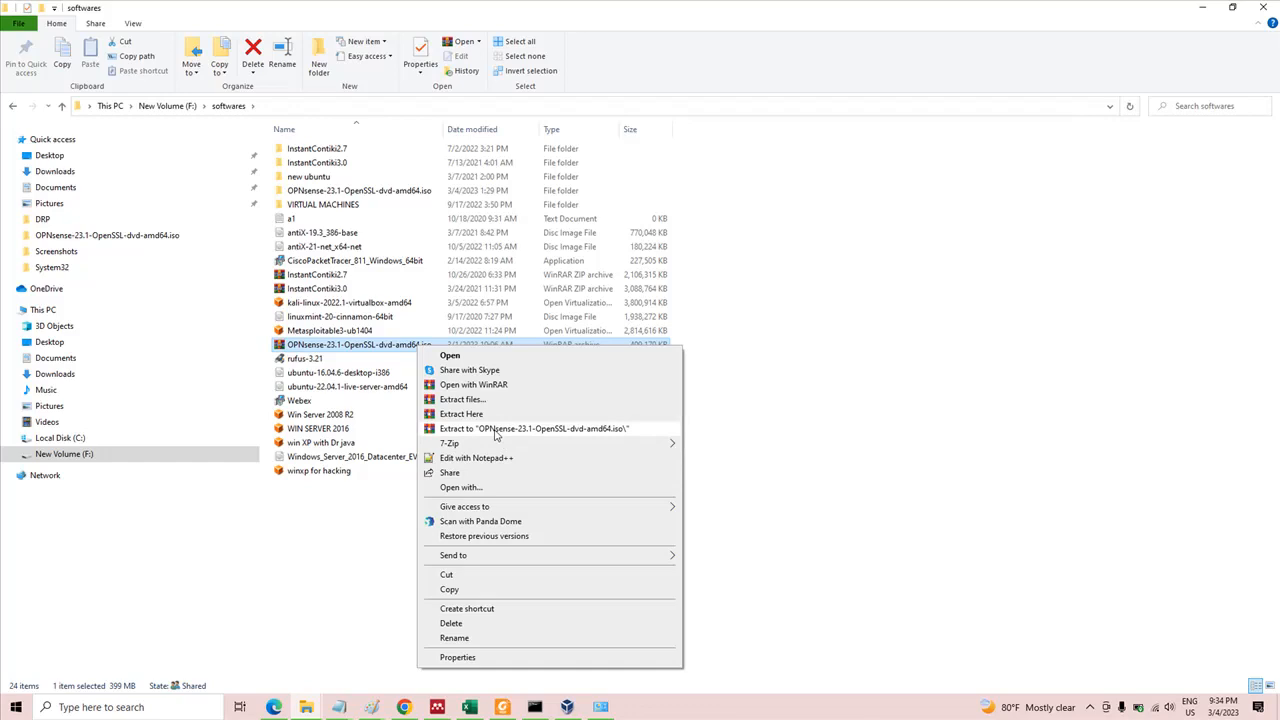
pyautogui.doubleClick(383, 193)
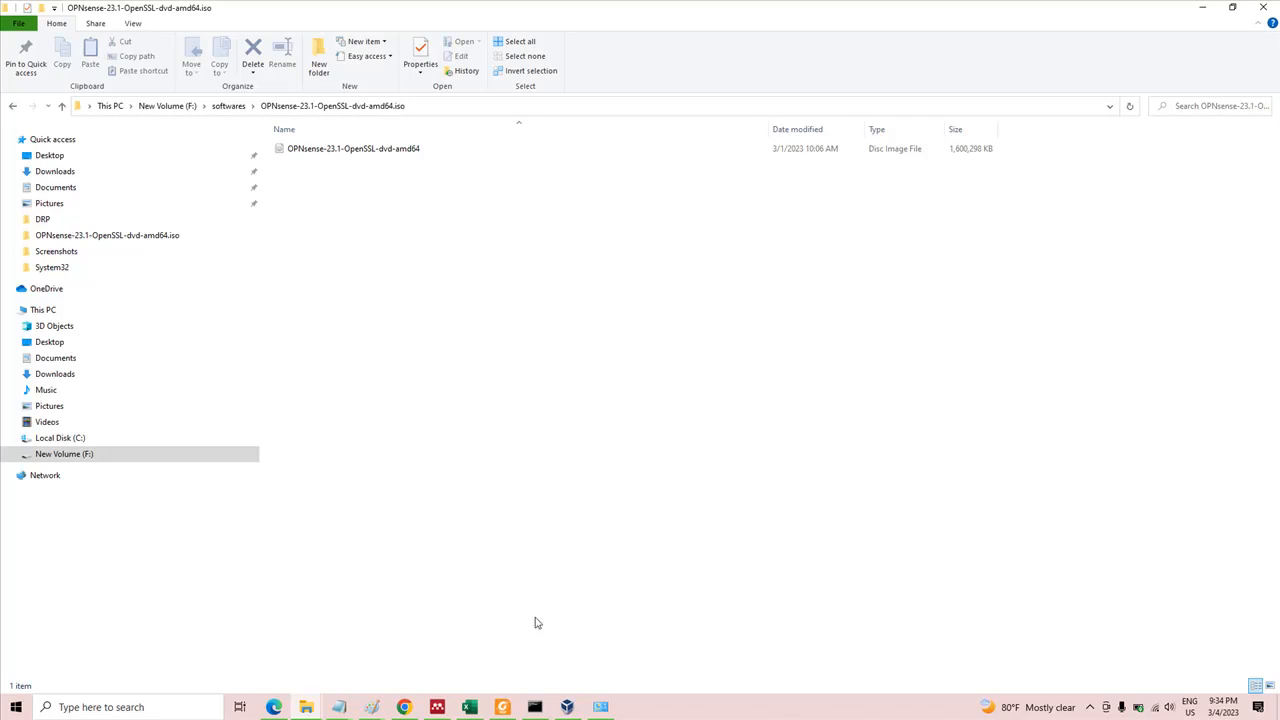
# Switch to Oracle VM VirtualBox Manager and show the global host-only network settings
pyautogui.click(567, 707)
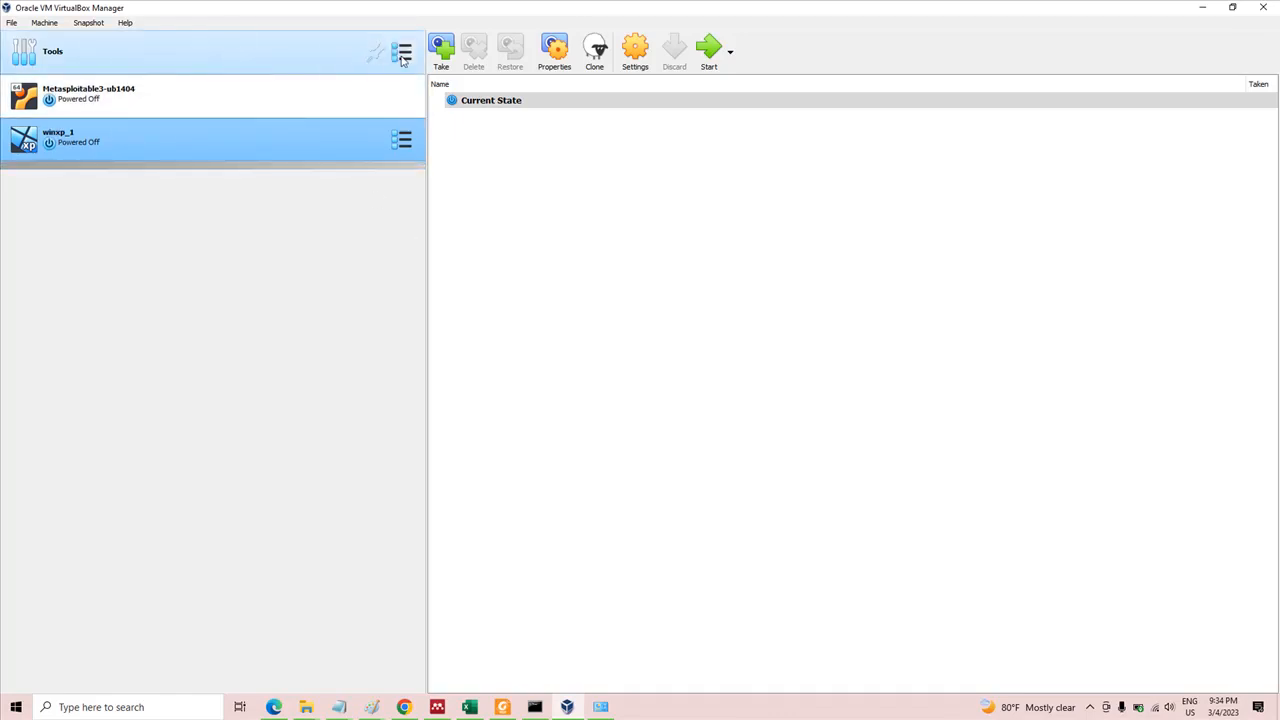
pyautogui.click(403, 58)
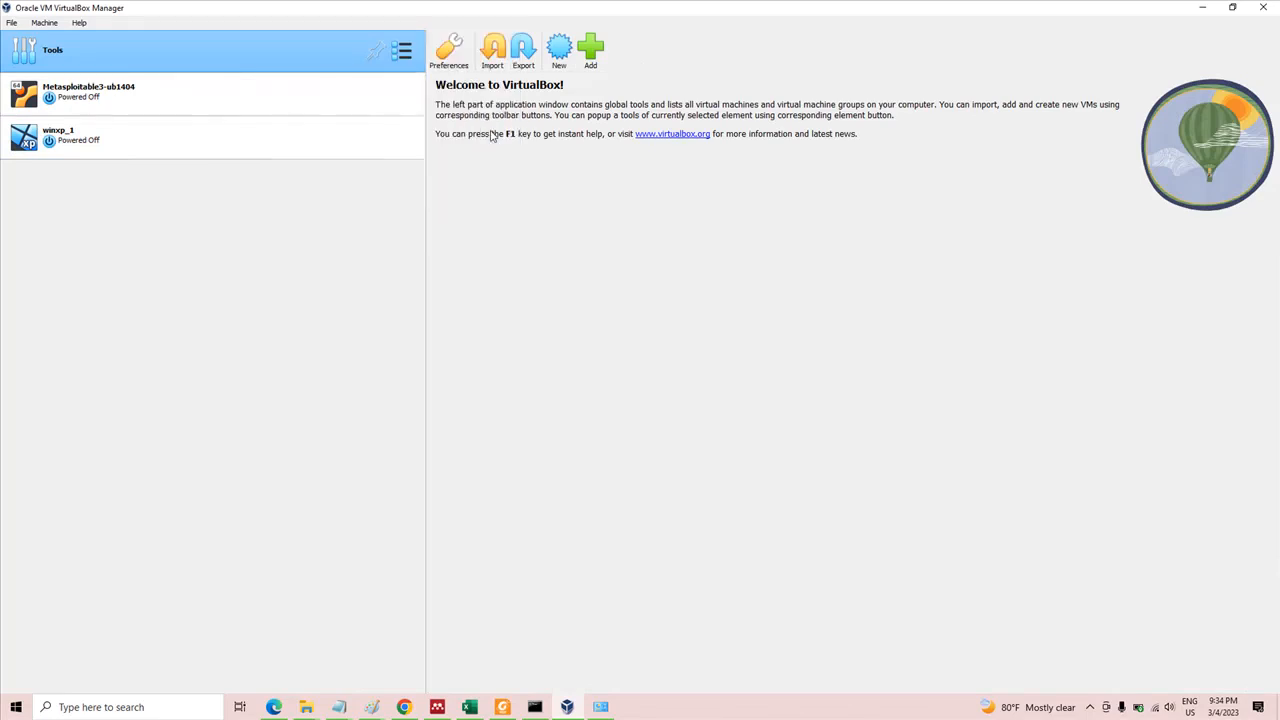
pyautogui.click(491, 134)
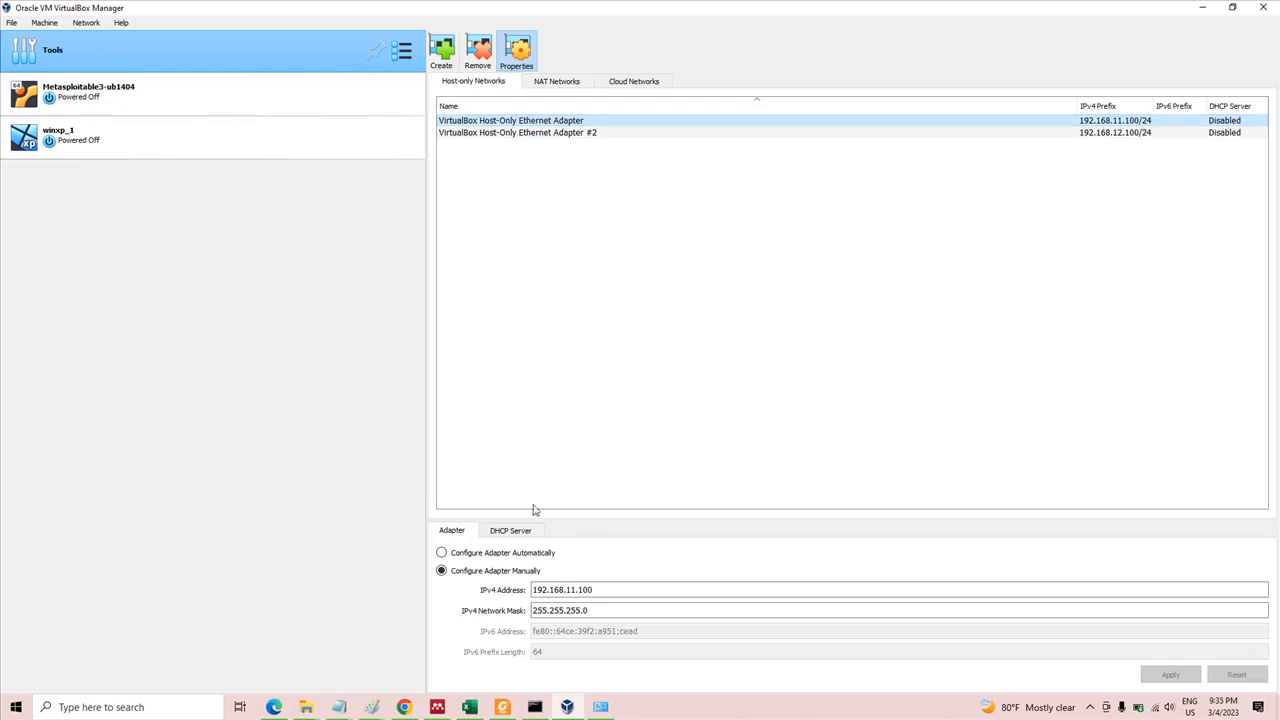
# Set the IPv4 address of the first VirtualBox Host-Only Ethernet Adapter to 192.168.11.1 and apply it
pyautogui.click(611, 591)
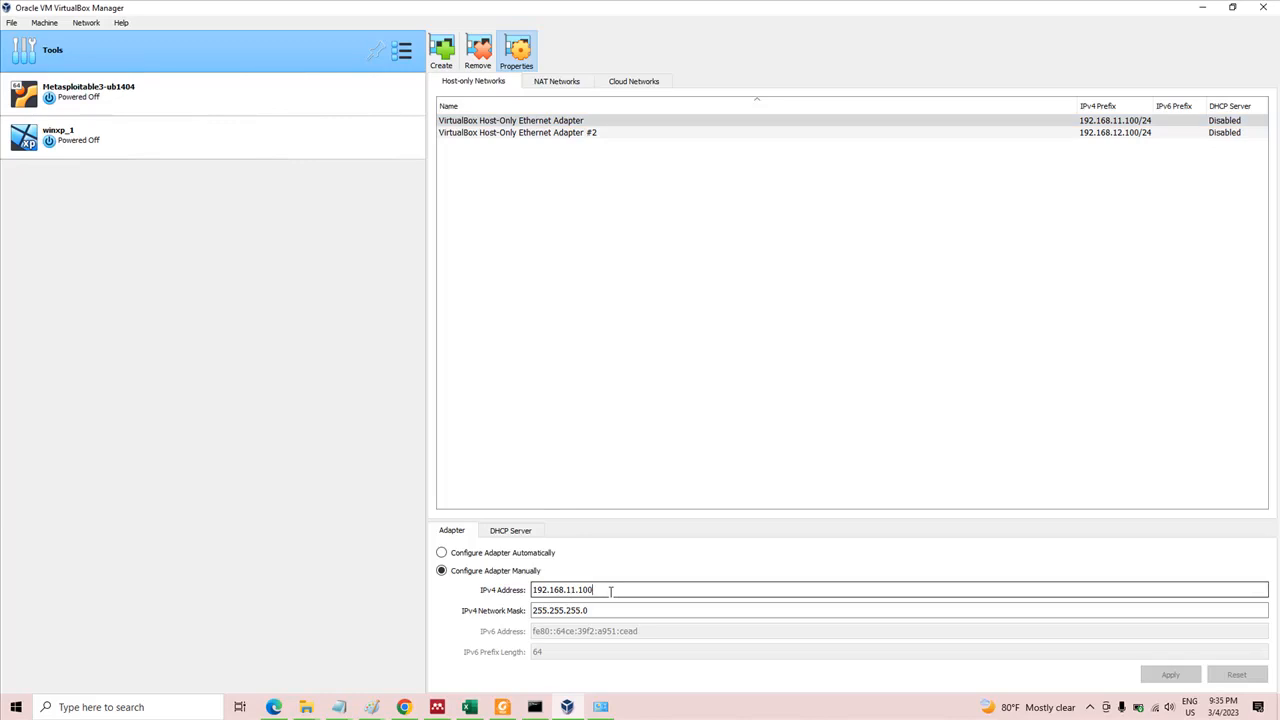
pyautogui.press('BackSpace')
pyautogui.press('BackSpace')
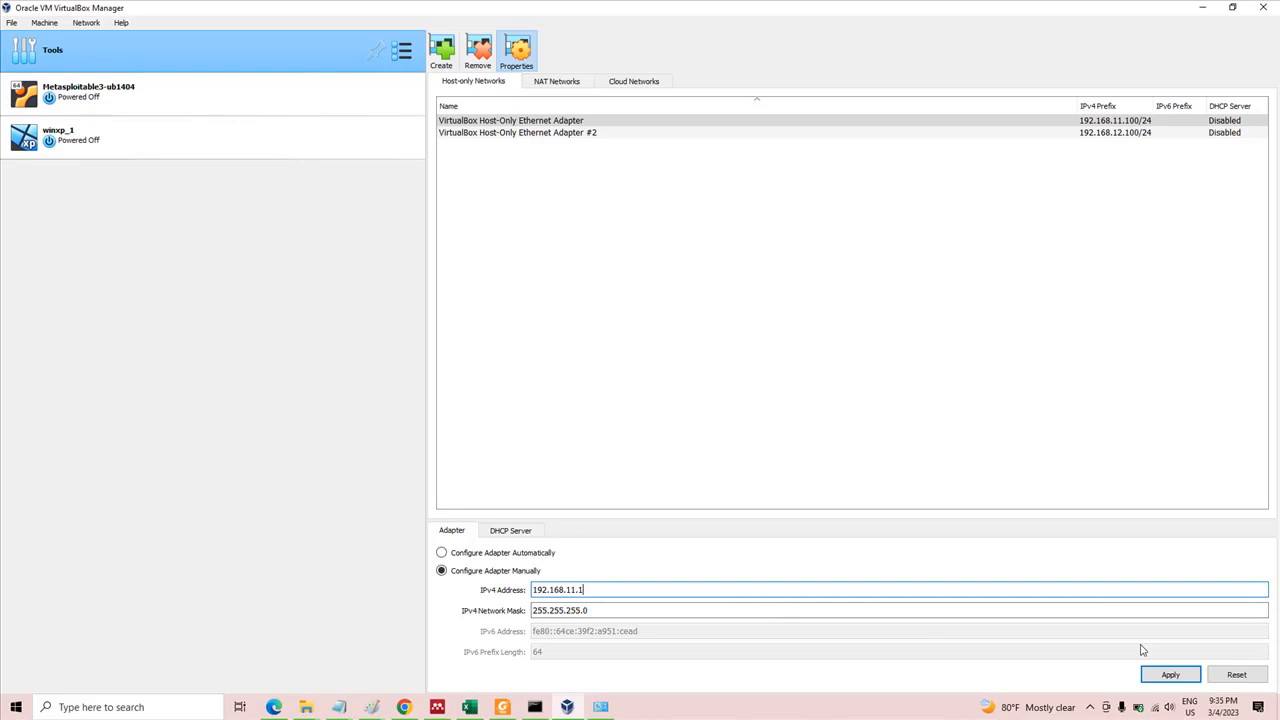
pyautogui.click(1185, 676)
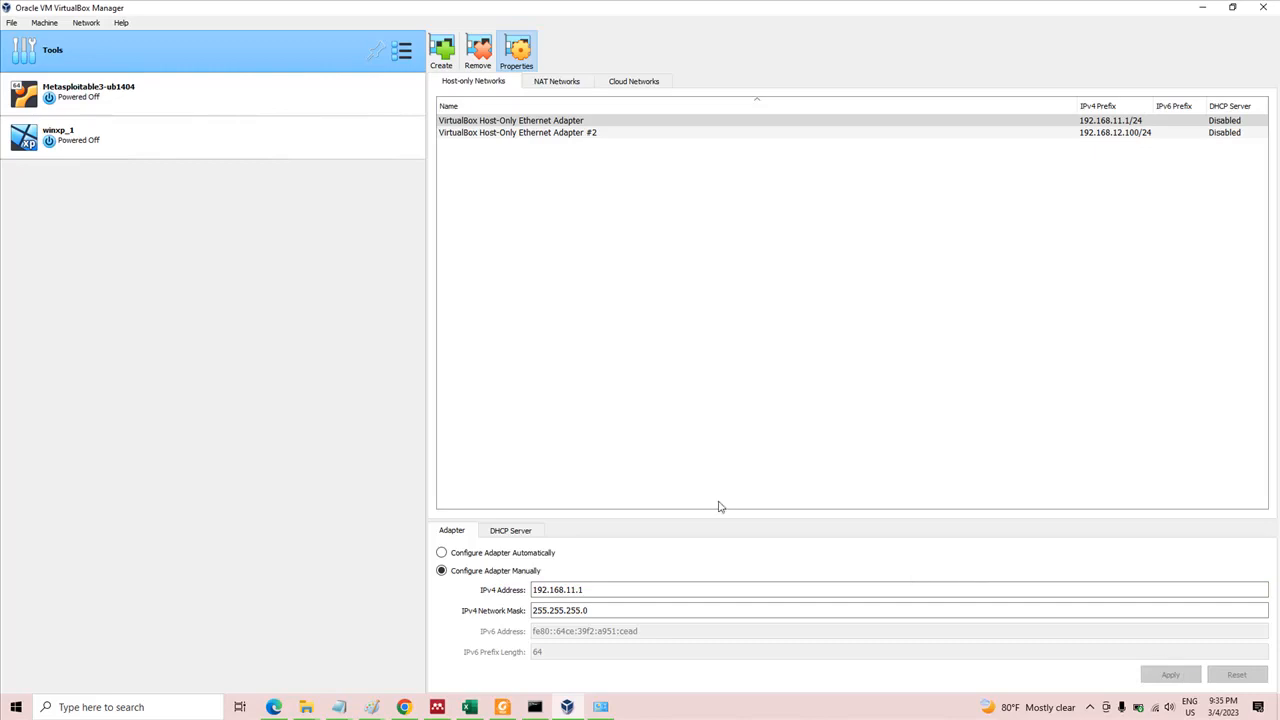
# Set the IPv4 address of VirtualBox Host-Only Ethernet Adapter #2 to 192.168.12.1 and apply it
pyautogui.click(627, 135)
pyautogui.click(631, 590)
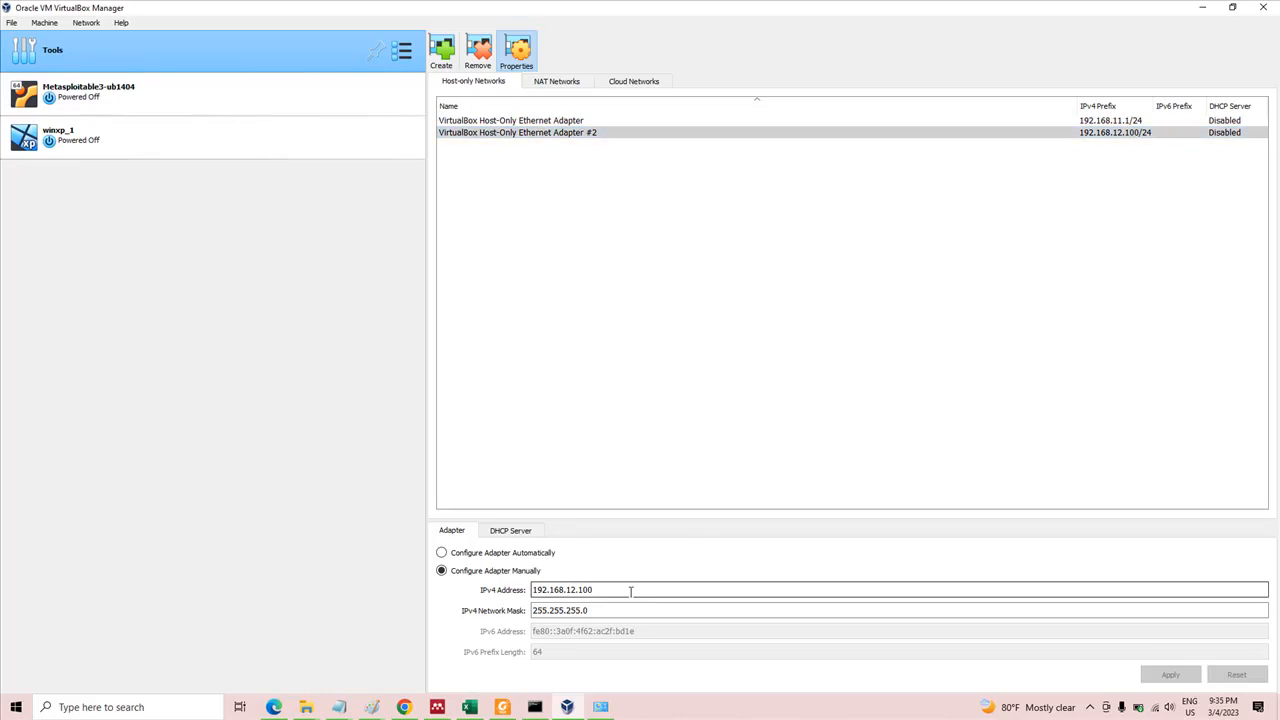
pyautogui.press('BackSpace')
pyautogui.press('BackSpace')
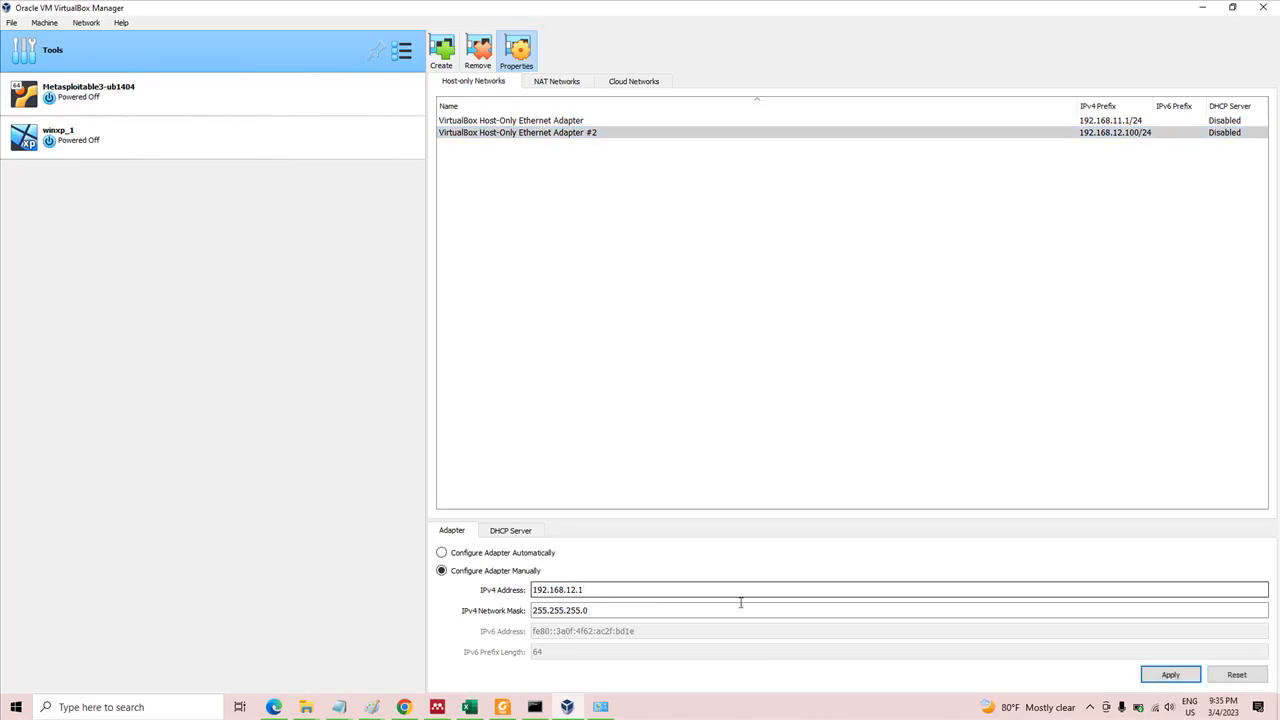
pyautogui.click(1171, 675)
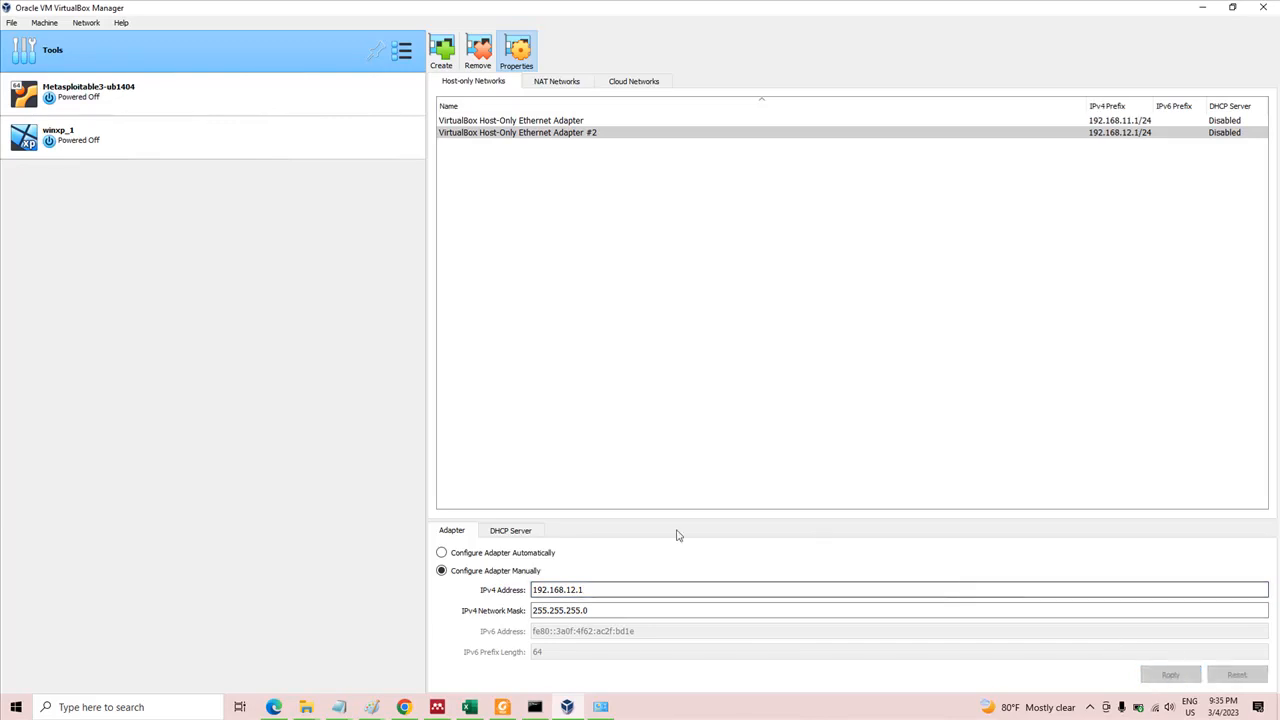
# Check the DHCP server settings and the manual IPv4 configuration of VirtualBox Host-Only Ethernet Adapter #2
pyautogui.click(500, 535)
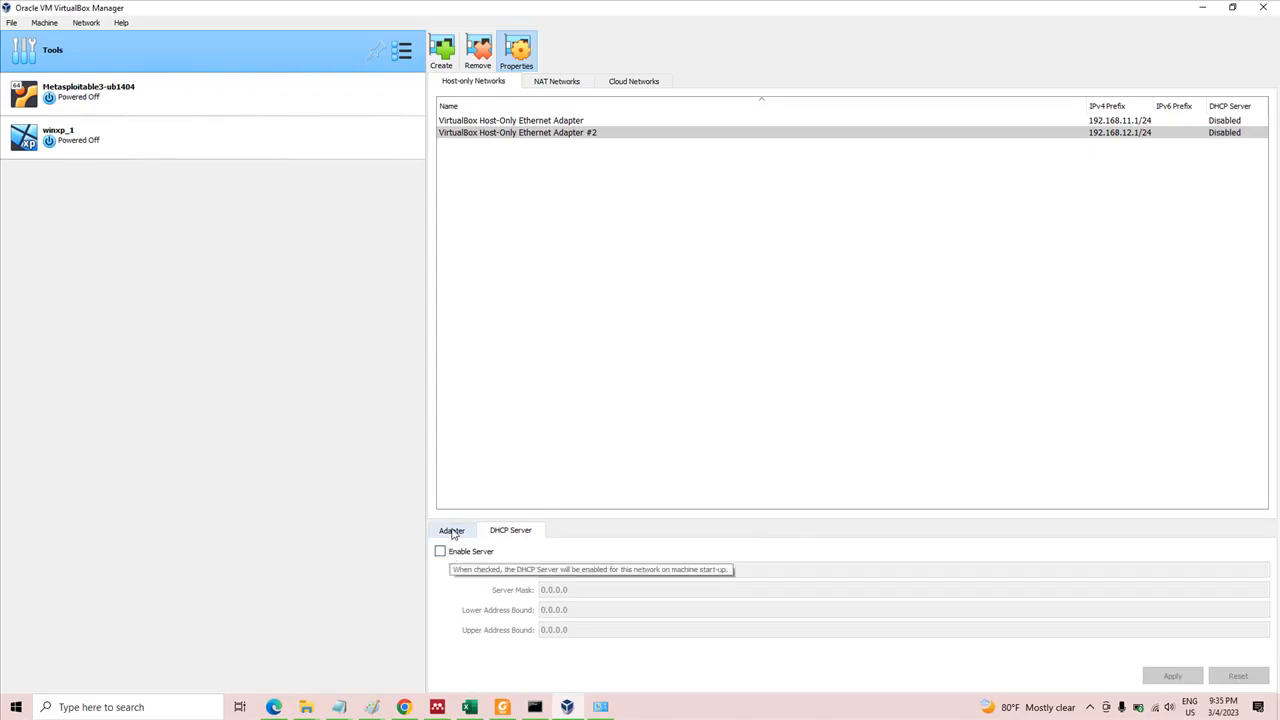
pyautogui.click(452, 533)
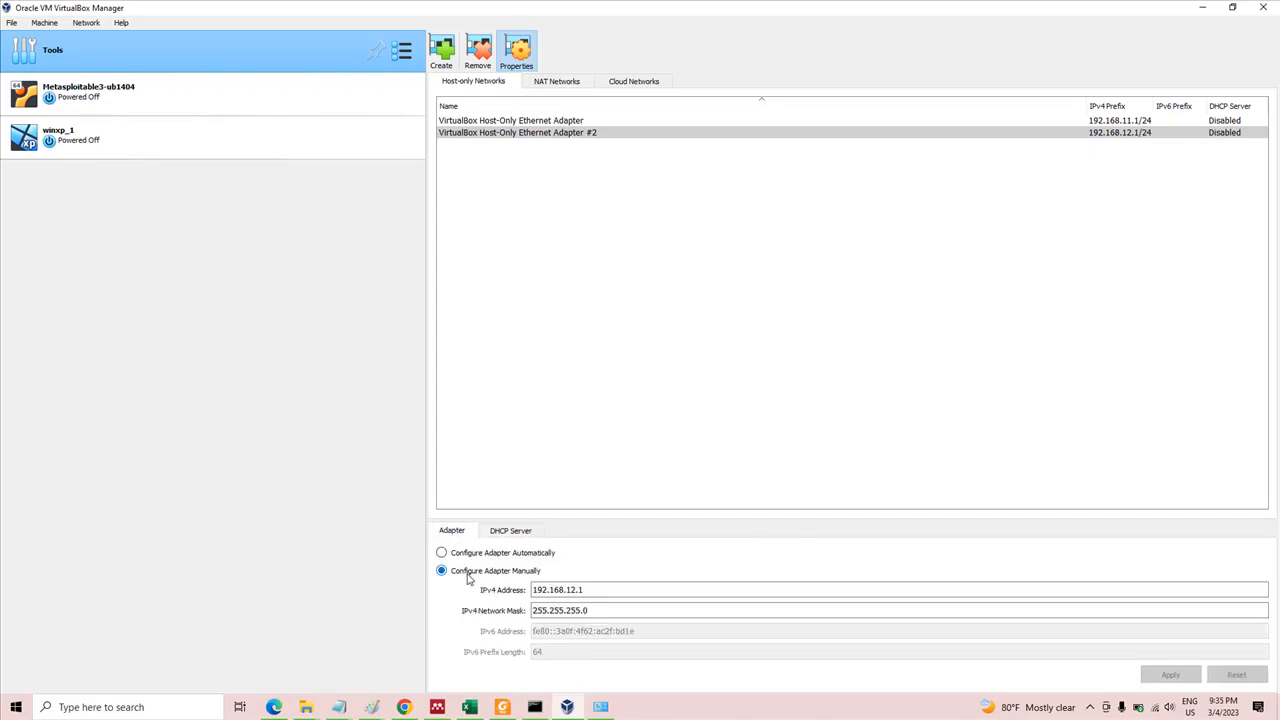
pyautogui.click(588, 610)
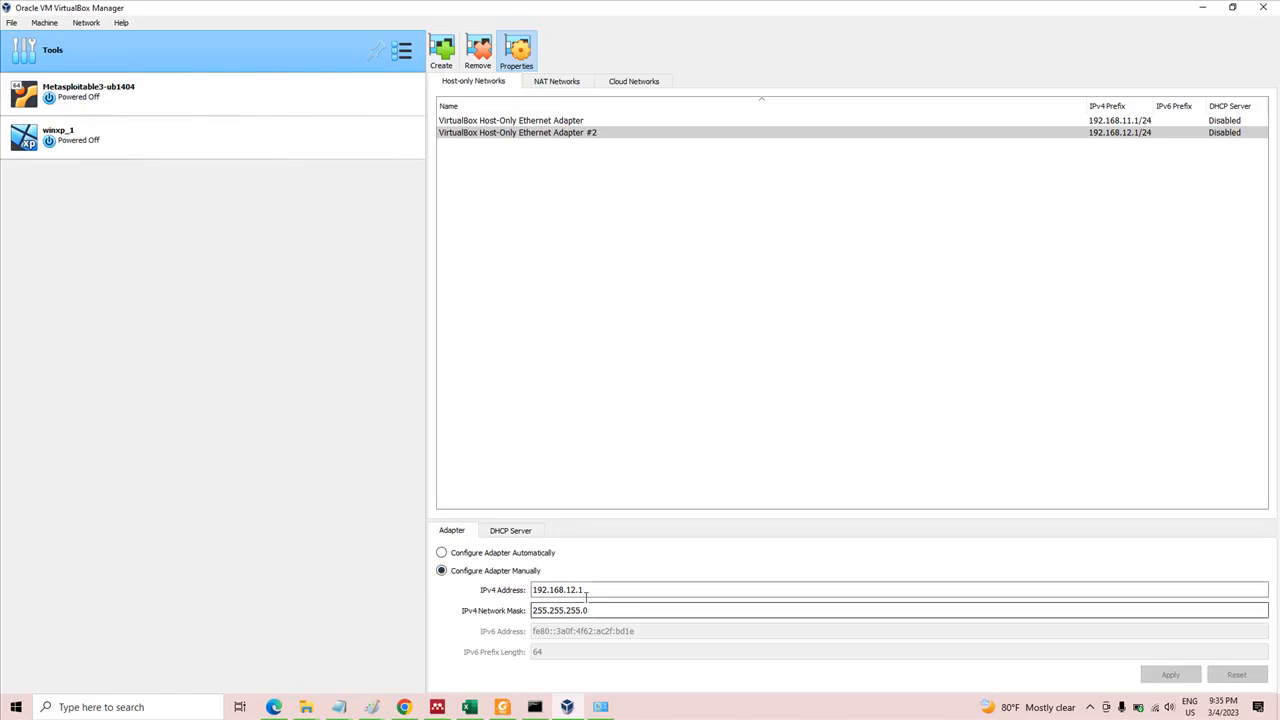
# Create an additional host-only network adapter alongside the two existing ones
pyautogui.click(597, 121)
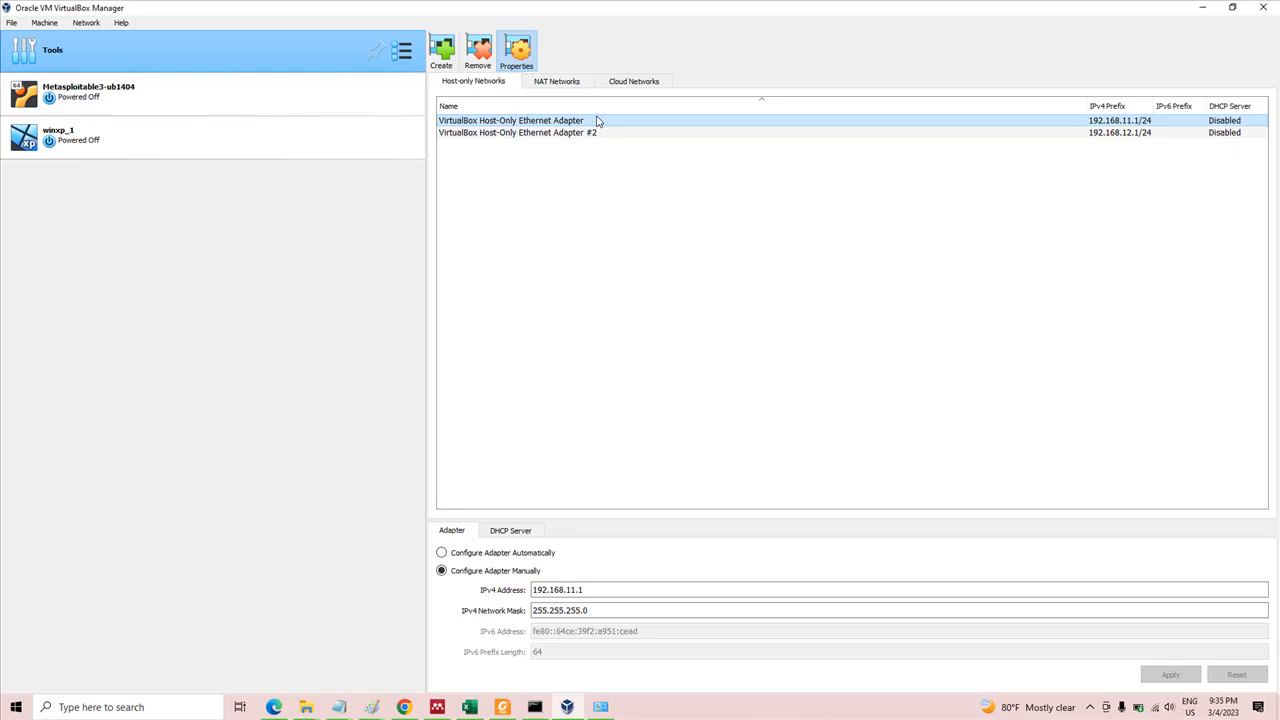
pyautogui.rightClick(631, 181)
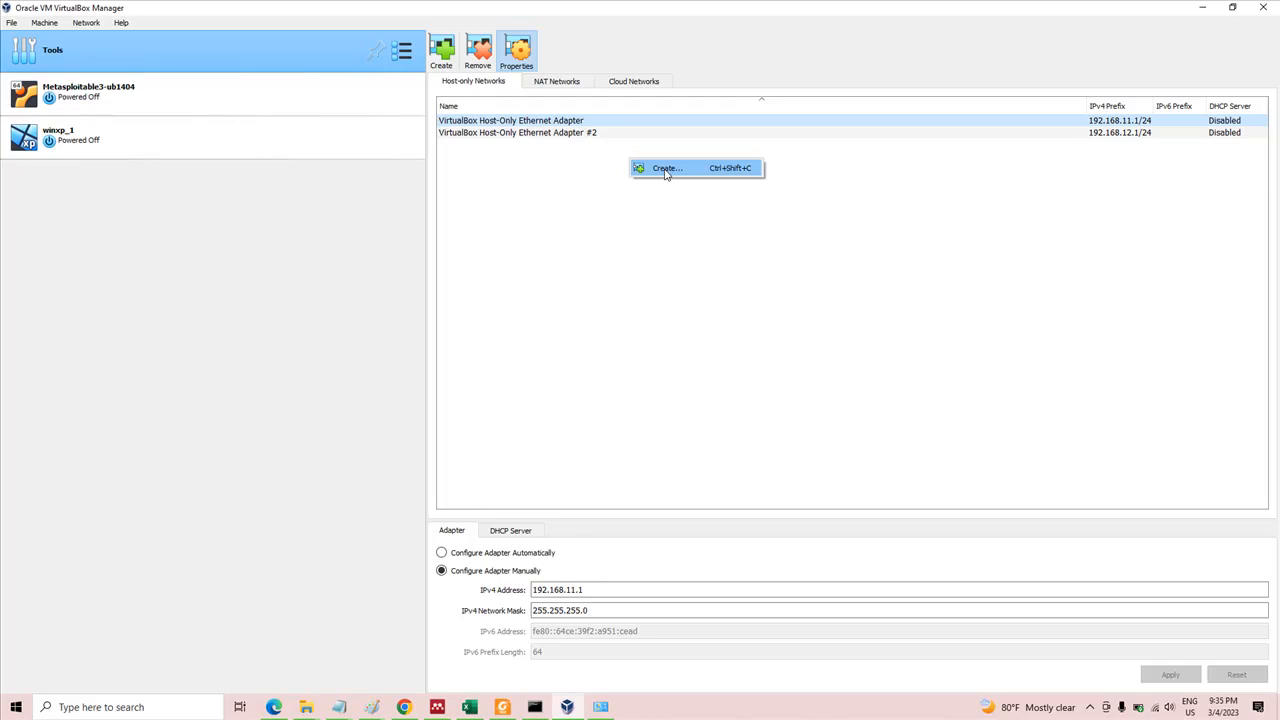
pyautogui.click(665, 169)
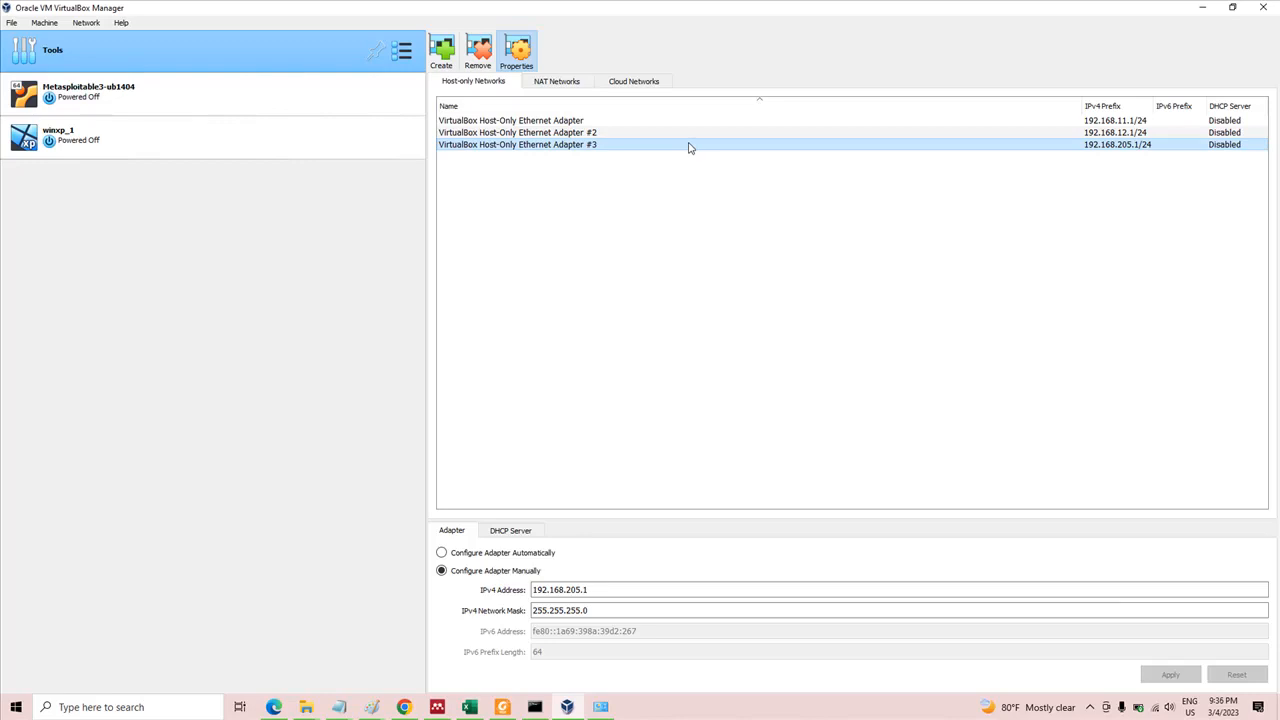
# Remove VirtualBox Host-Only Ethernet Adapter #3 and its host-only interface
pyautogui.moveTo(688, 148)
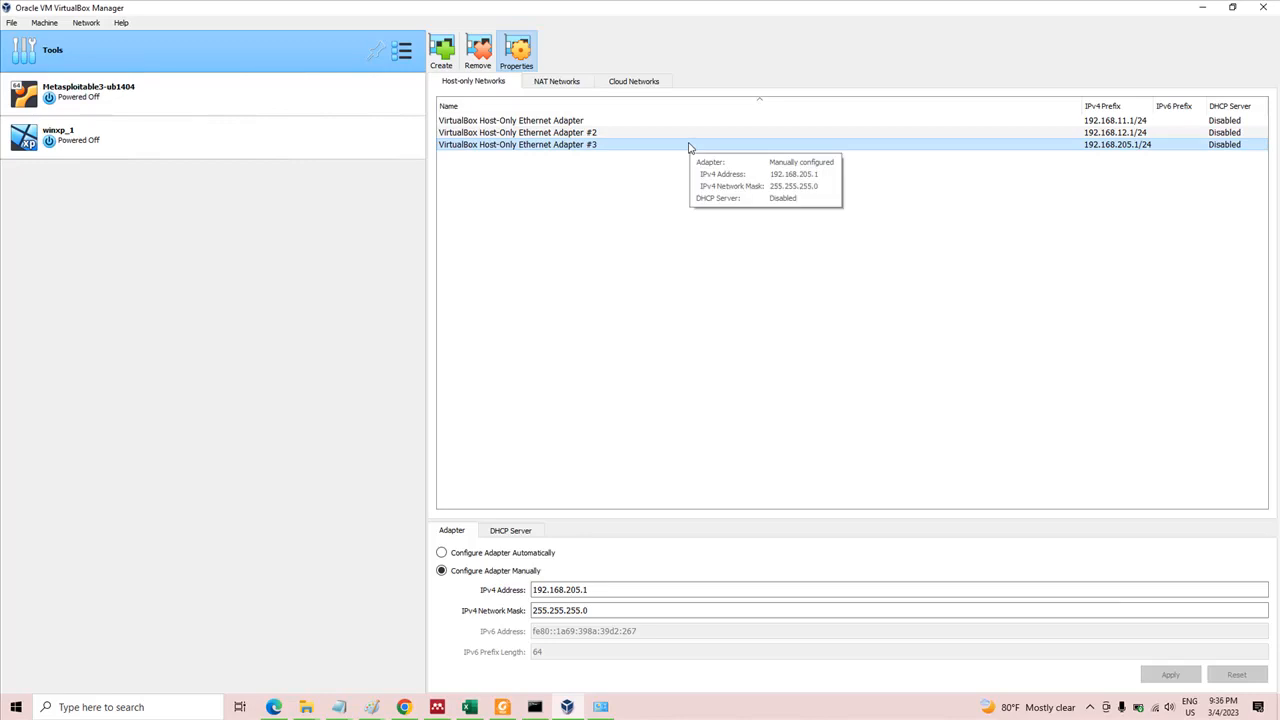
pyautogui.rightClick(688, 148)
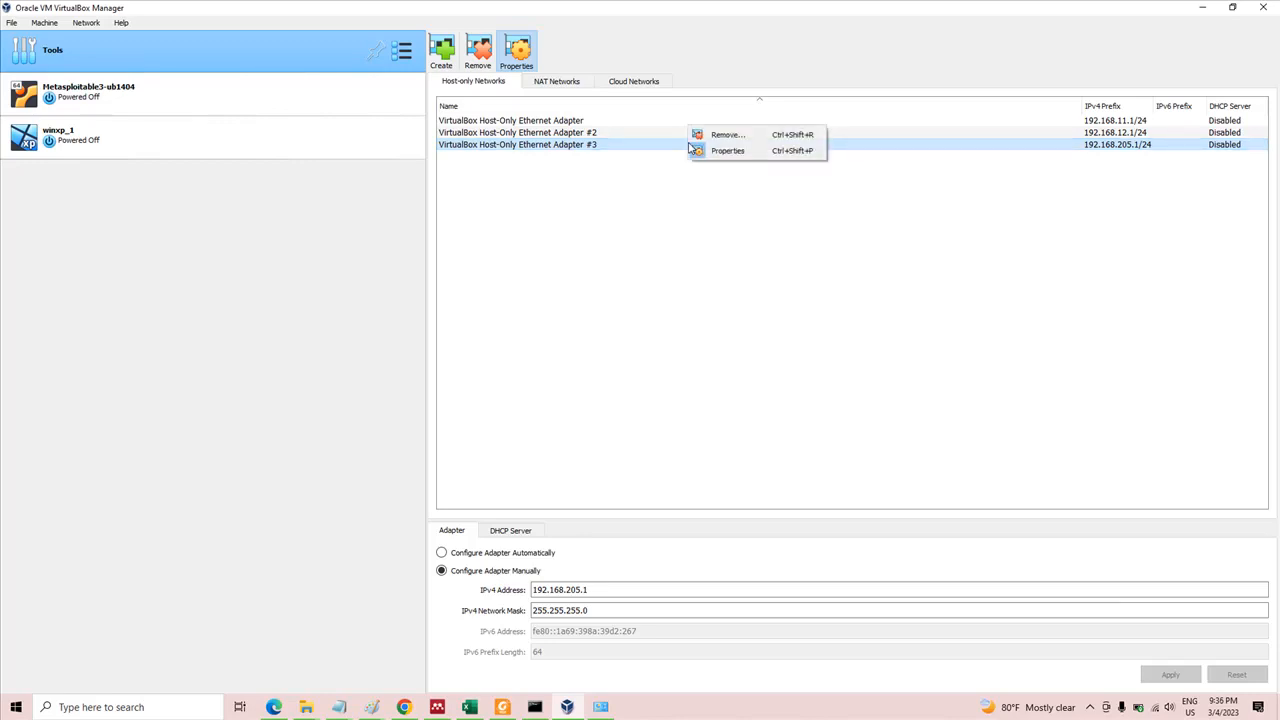
pyautogui.click(728, 134)
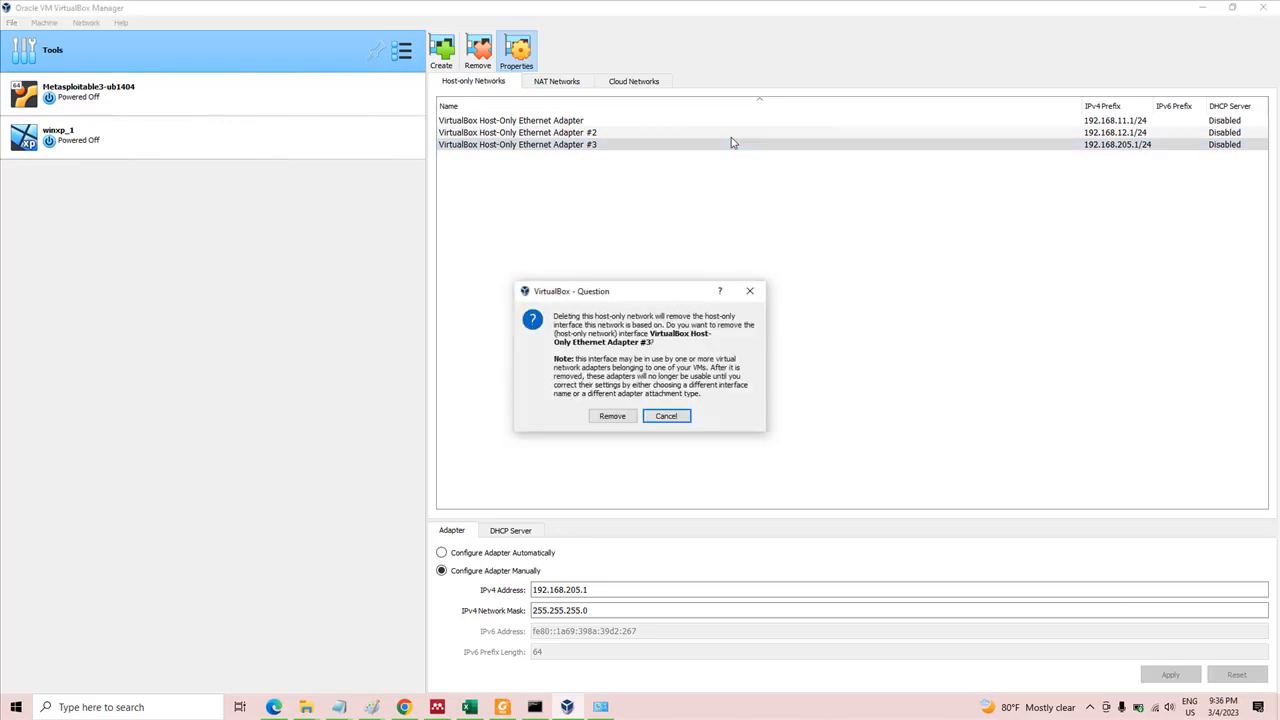
pyautogui.click(613, 416)
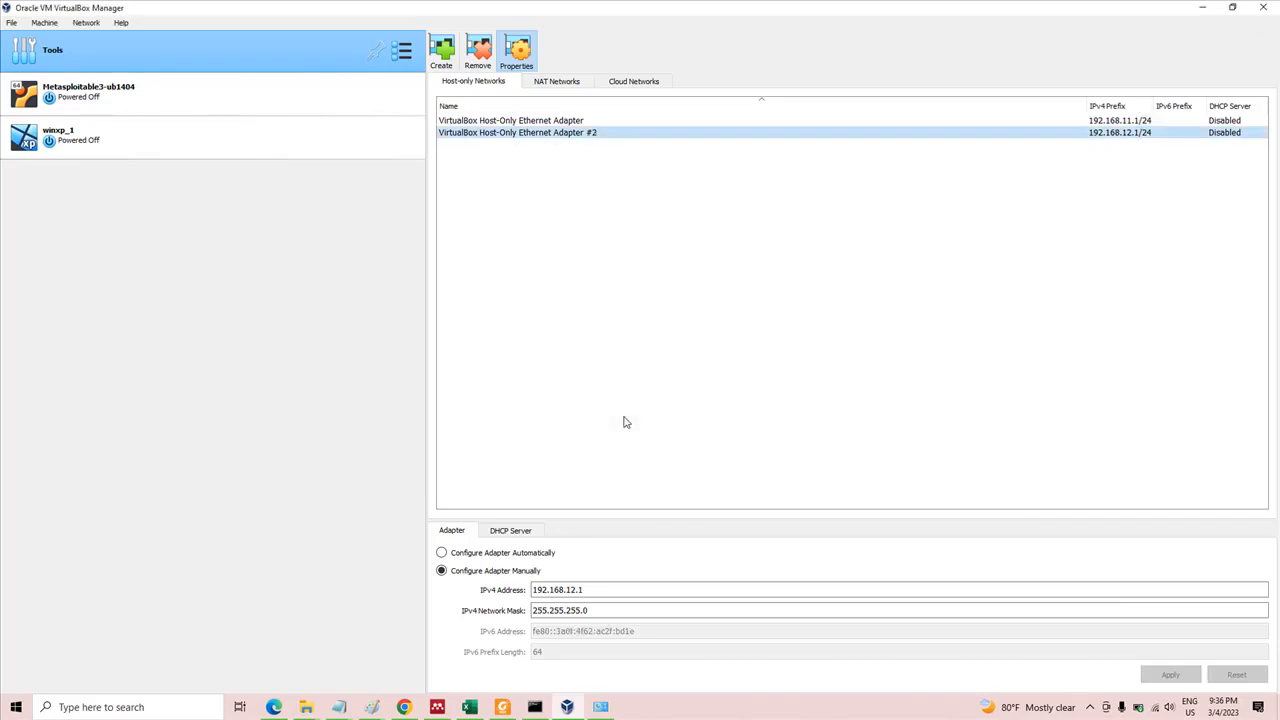
# Check the DHCP server setting of Host-Only Ethernet Adapter #2 and the manual IPv4 configuration of the first adapter
pyautogui.click(512, 532)
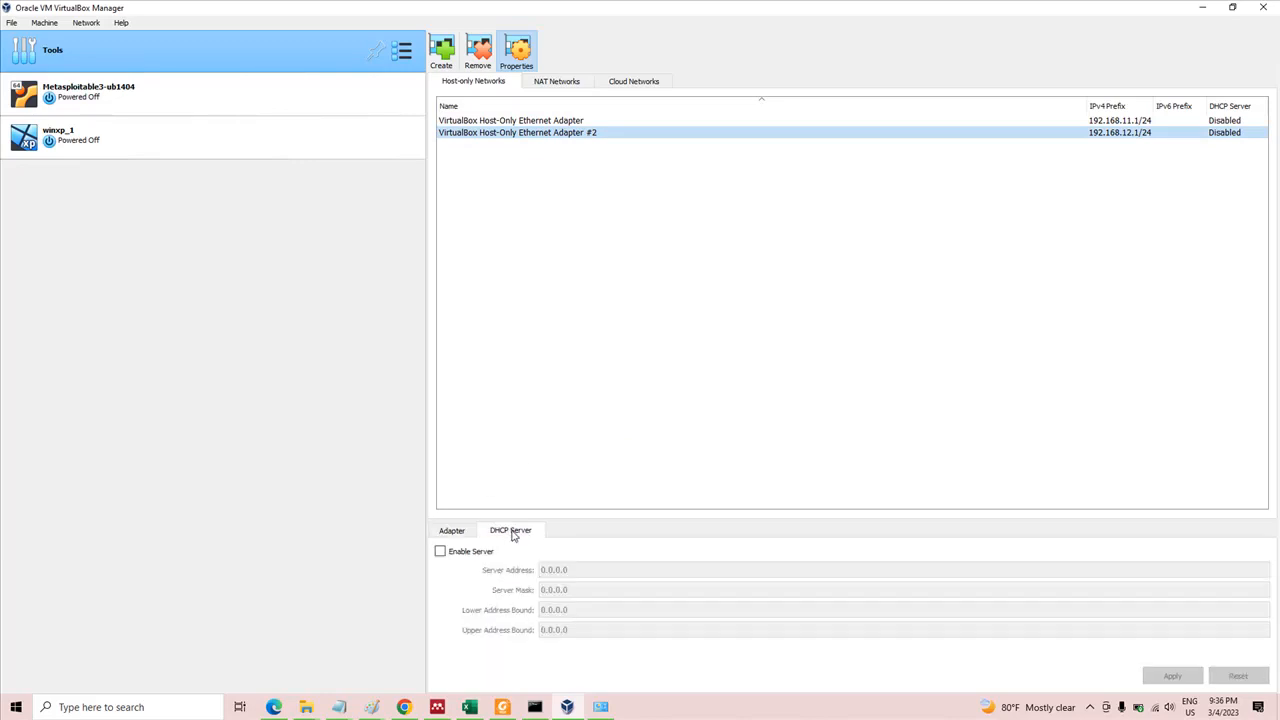
pyautogui.click(458, 534)
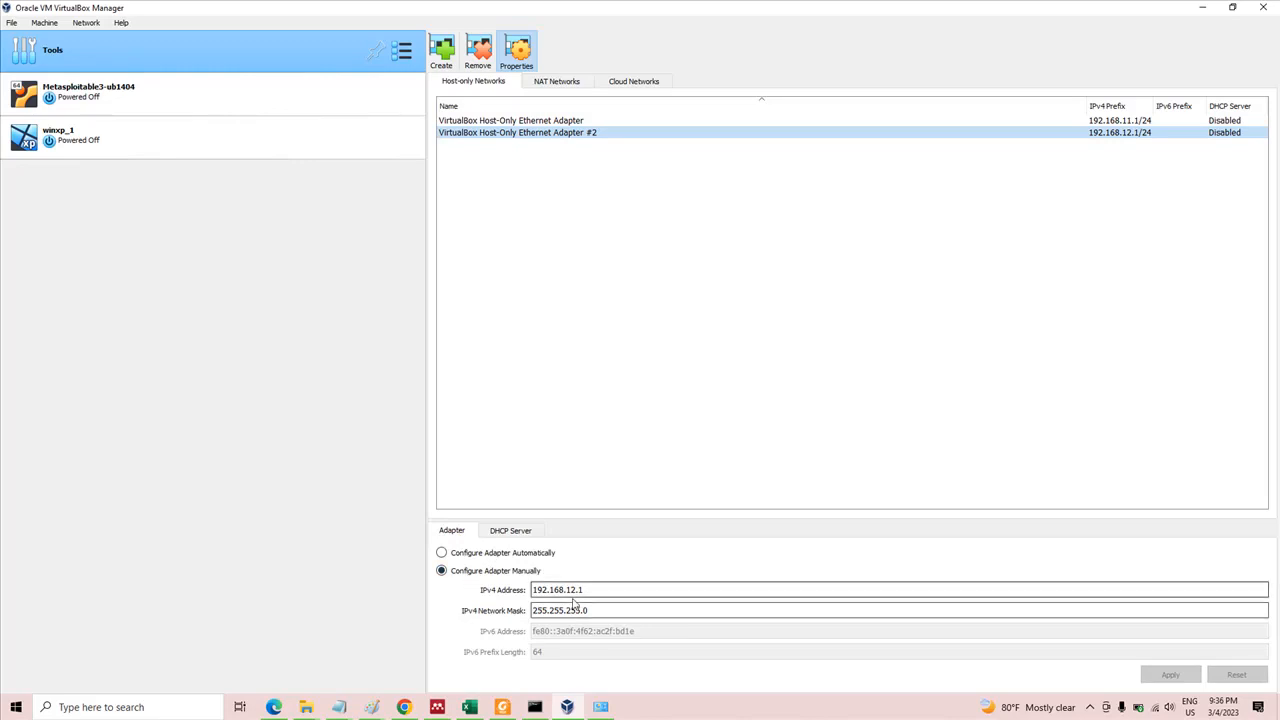
pyautogui.click(544, 122)
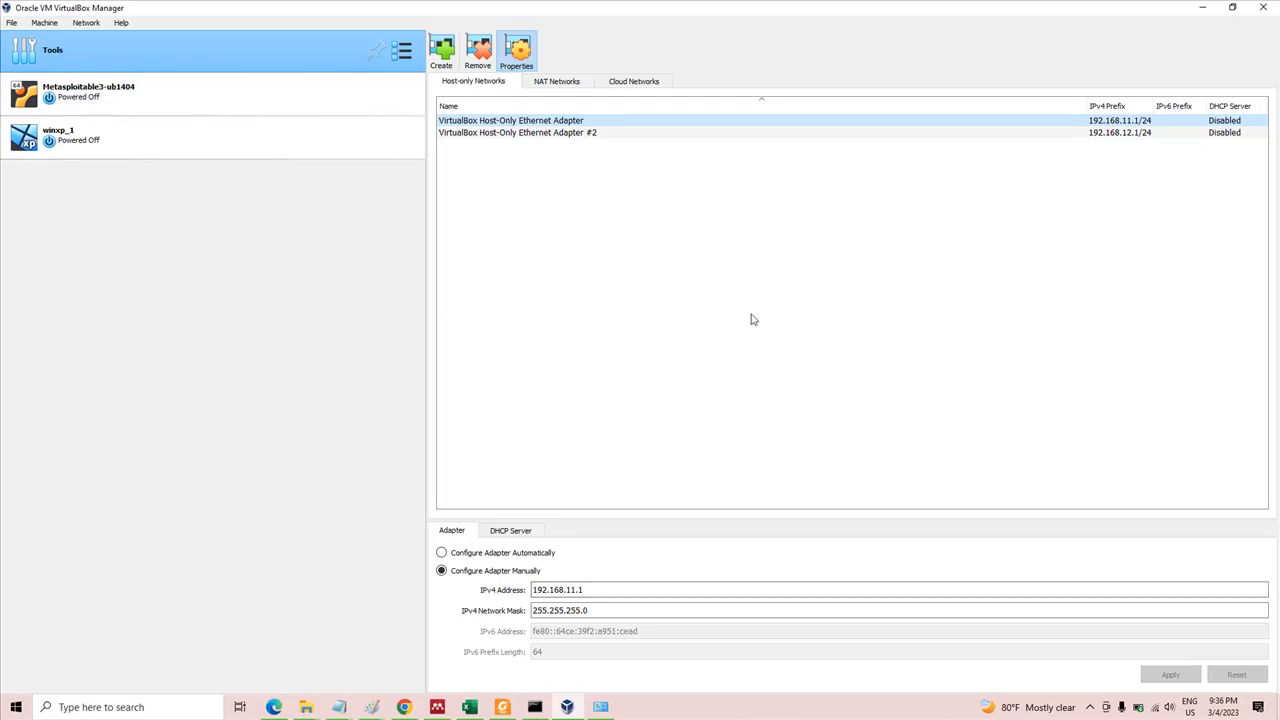
pyautogui.click(340, 469)
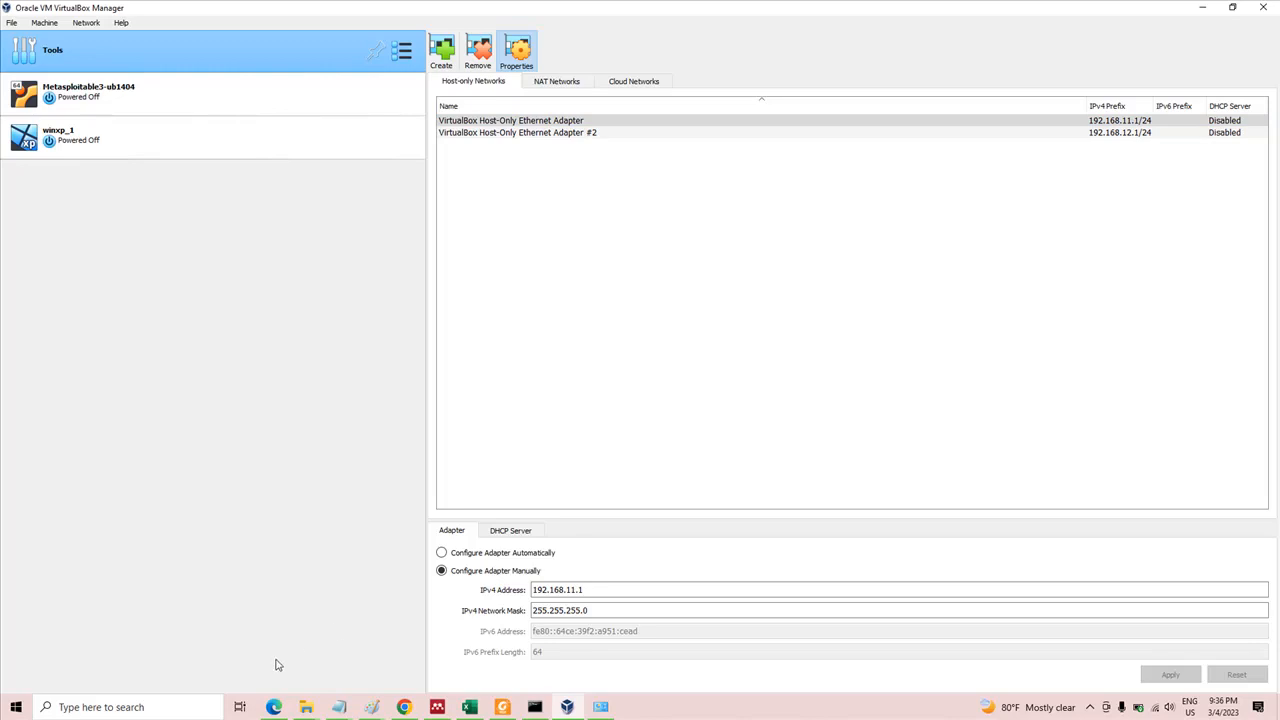
# Open the Windows Network Connections window by running NCPA.CPL
pyautogui.click(188, 714)
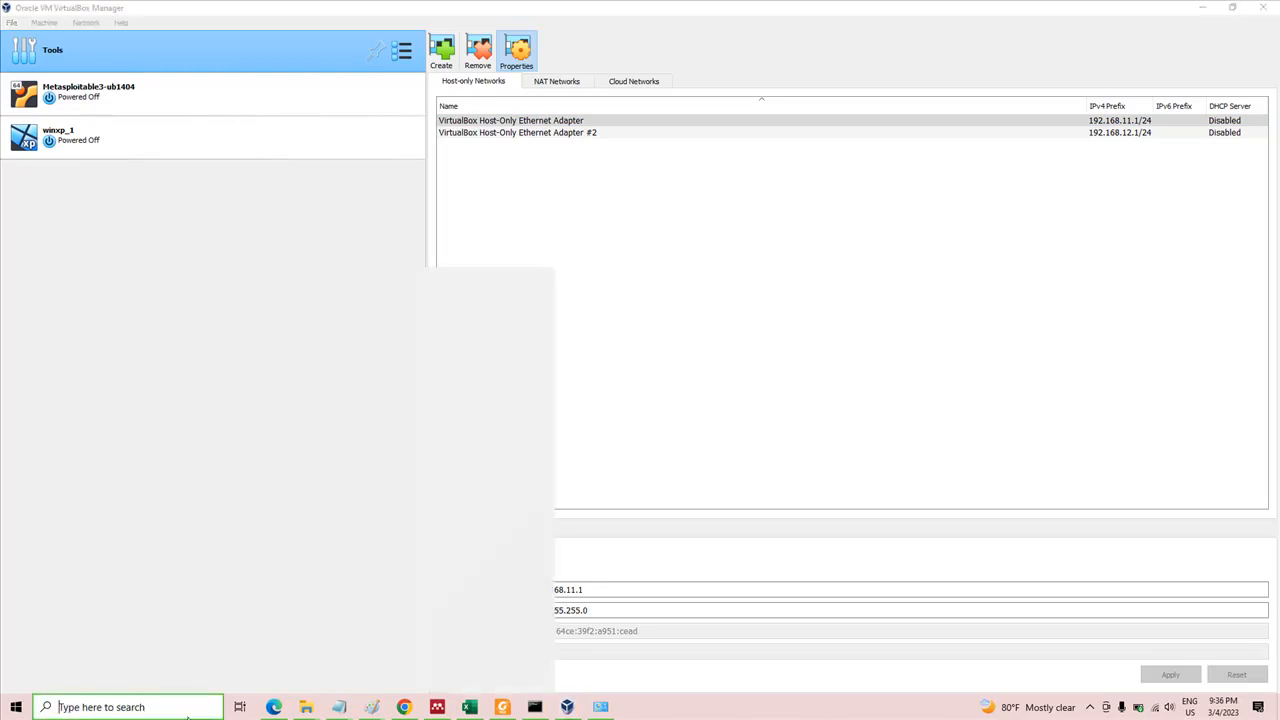
pyautogui.write('NCP')
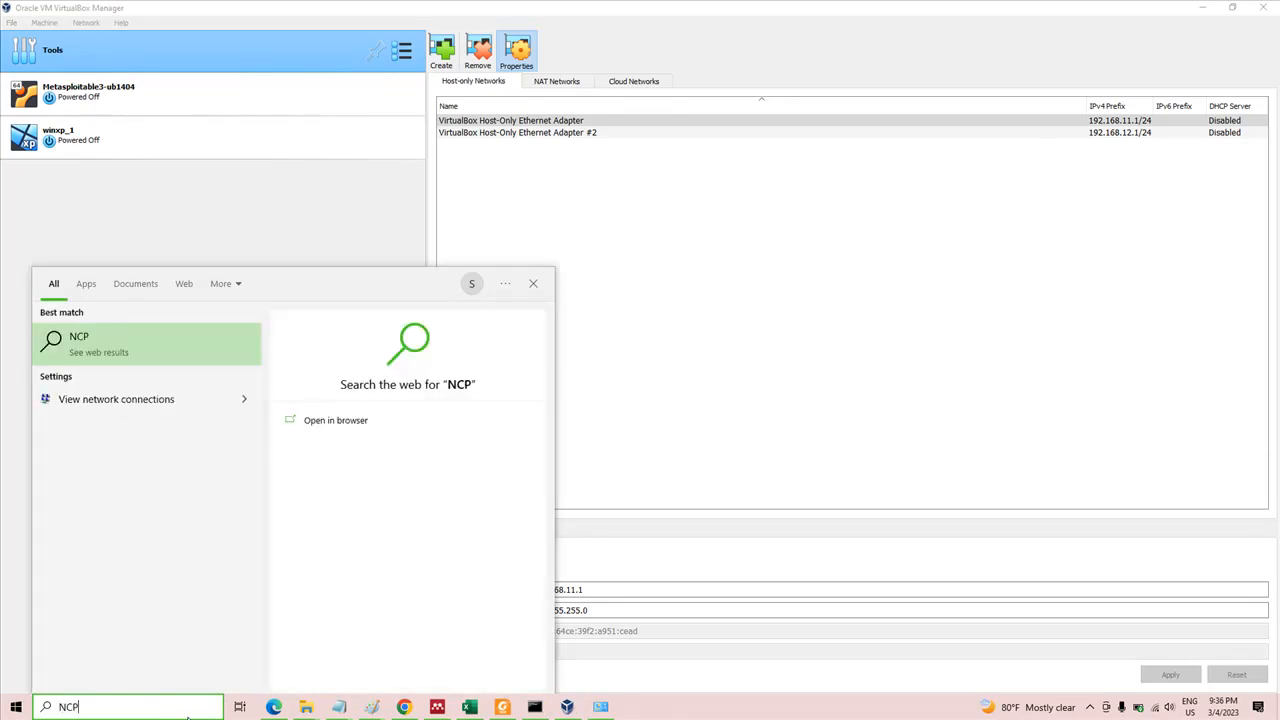
pyautogui.write('A.CPL')
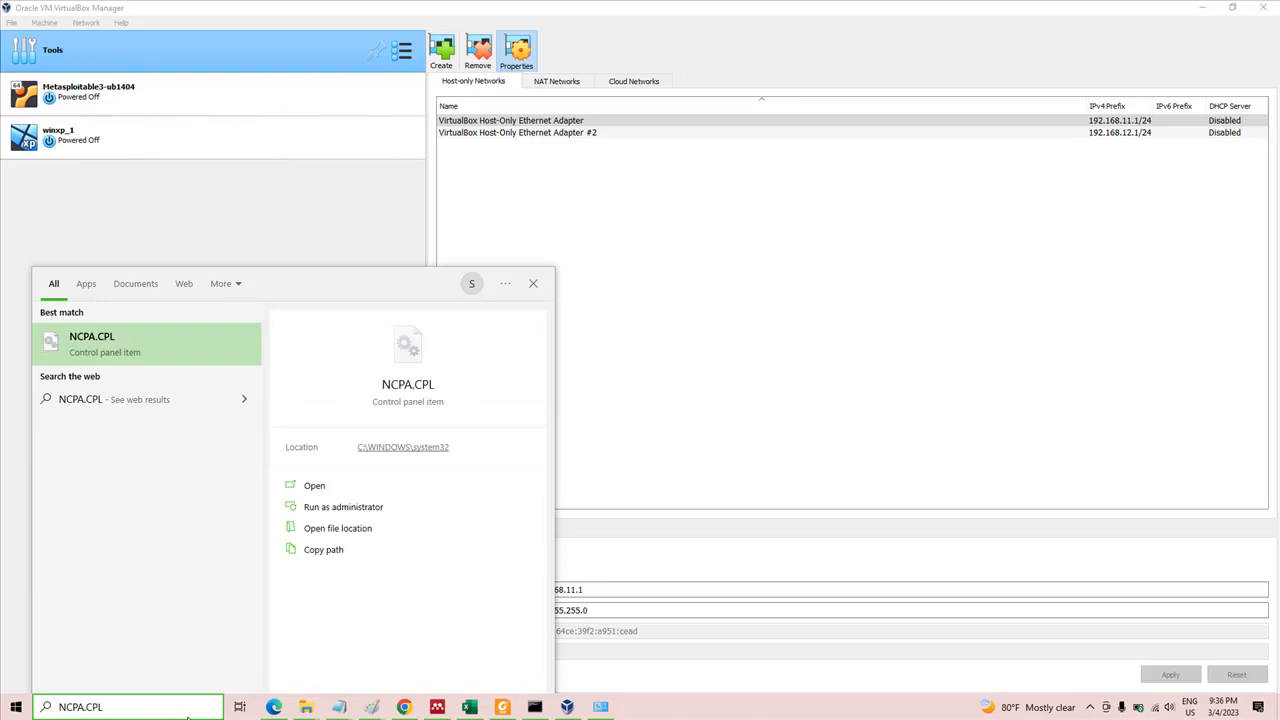
pyautogui.press('Return')
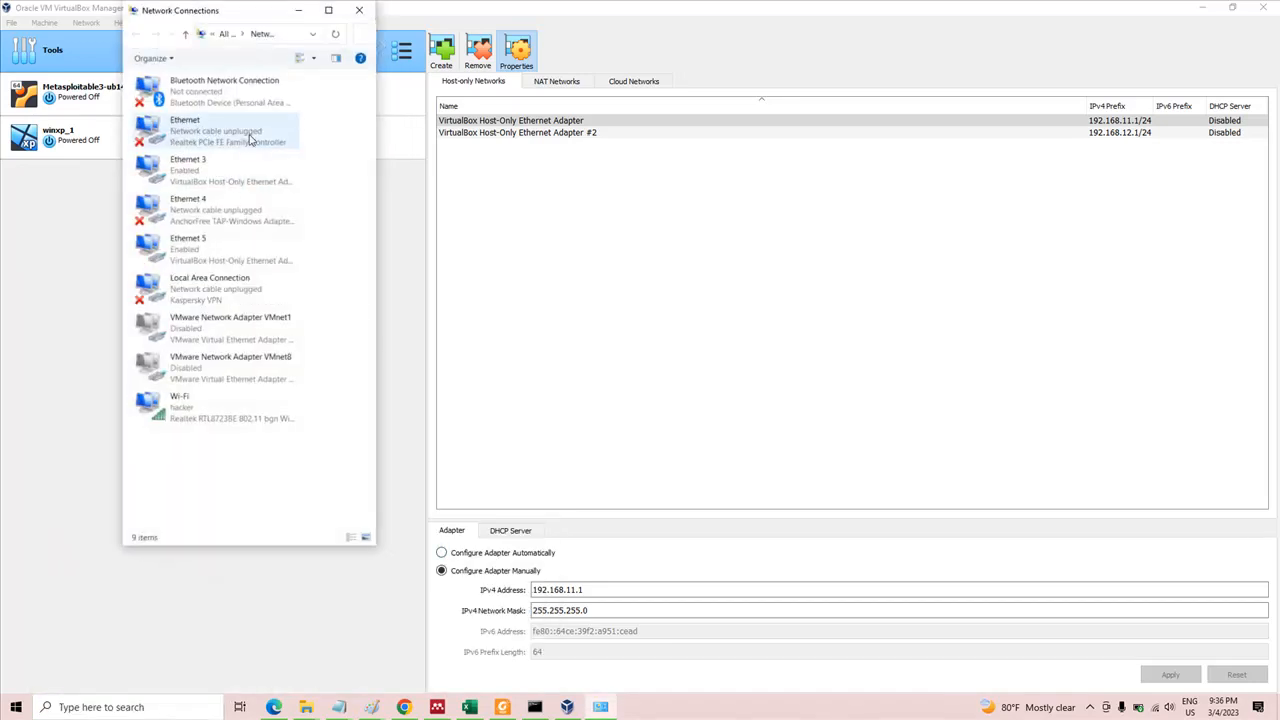
# Check the TCP/IPv4 properties of the Ethernet 3 connection, then close its properties
pyautogui.click(251, 172)
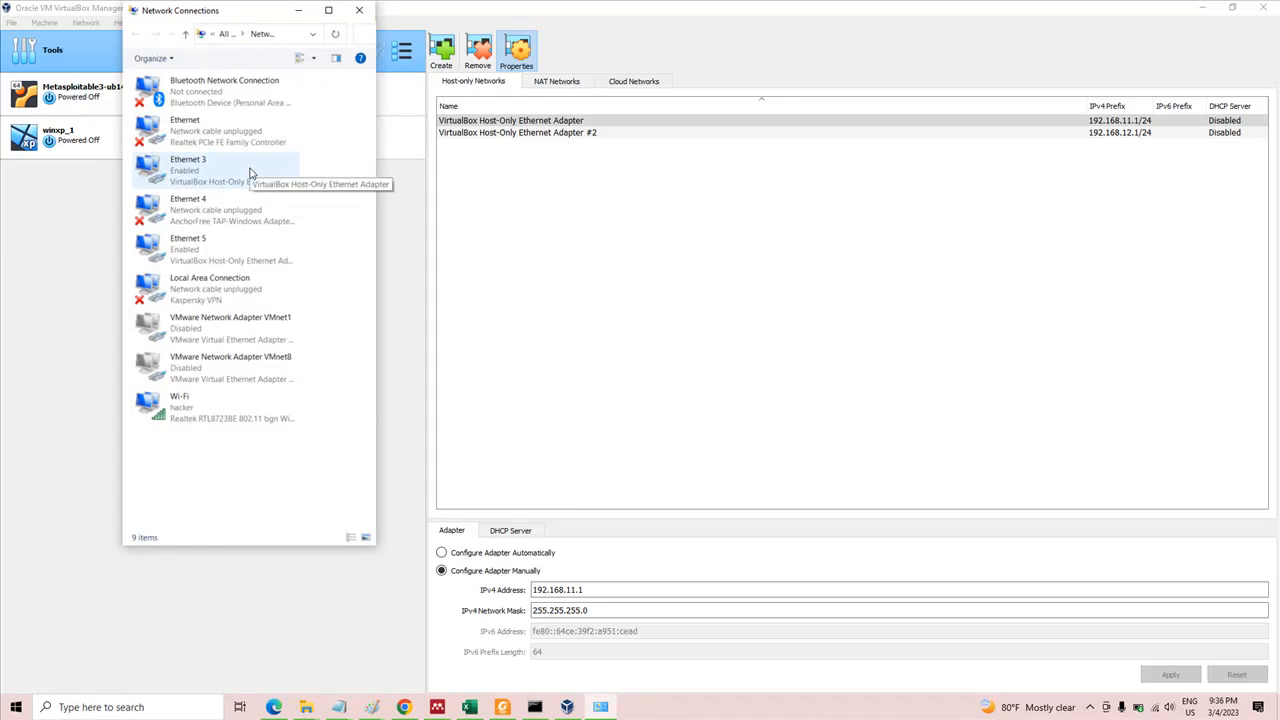
pyautogui.click(251, 172)
pyautogui.rightClick(251, 172)
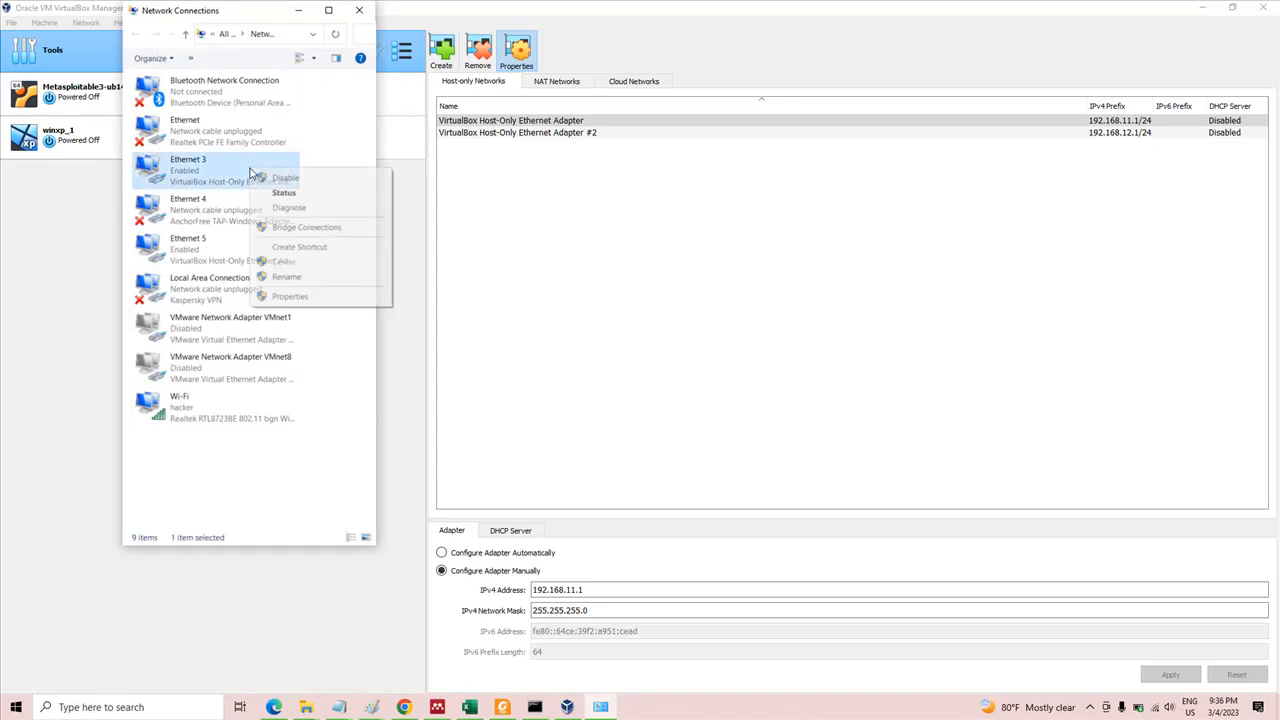
pyautogui.click(288, 296)
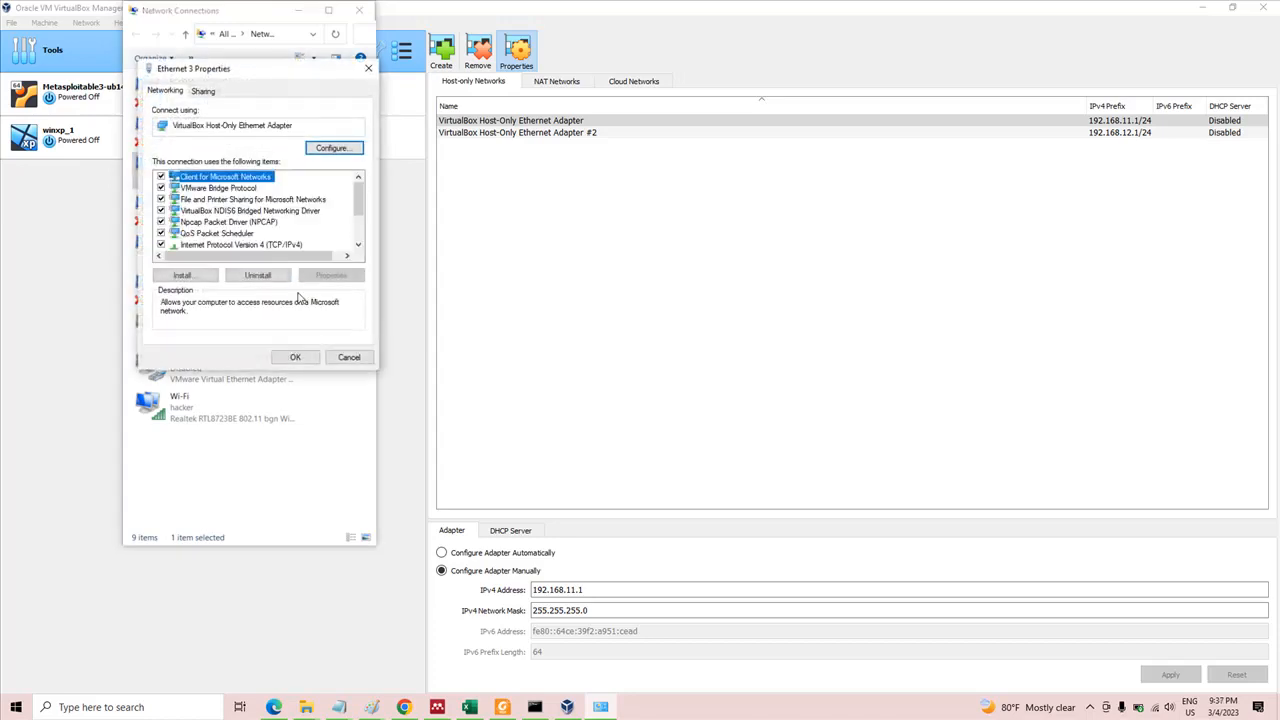
pyautogui.click(286, 246)
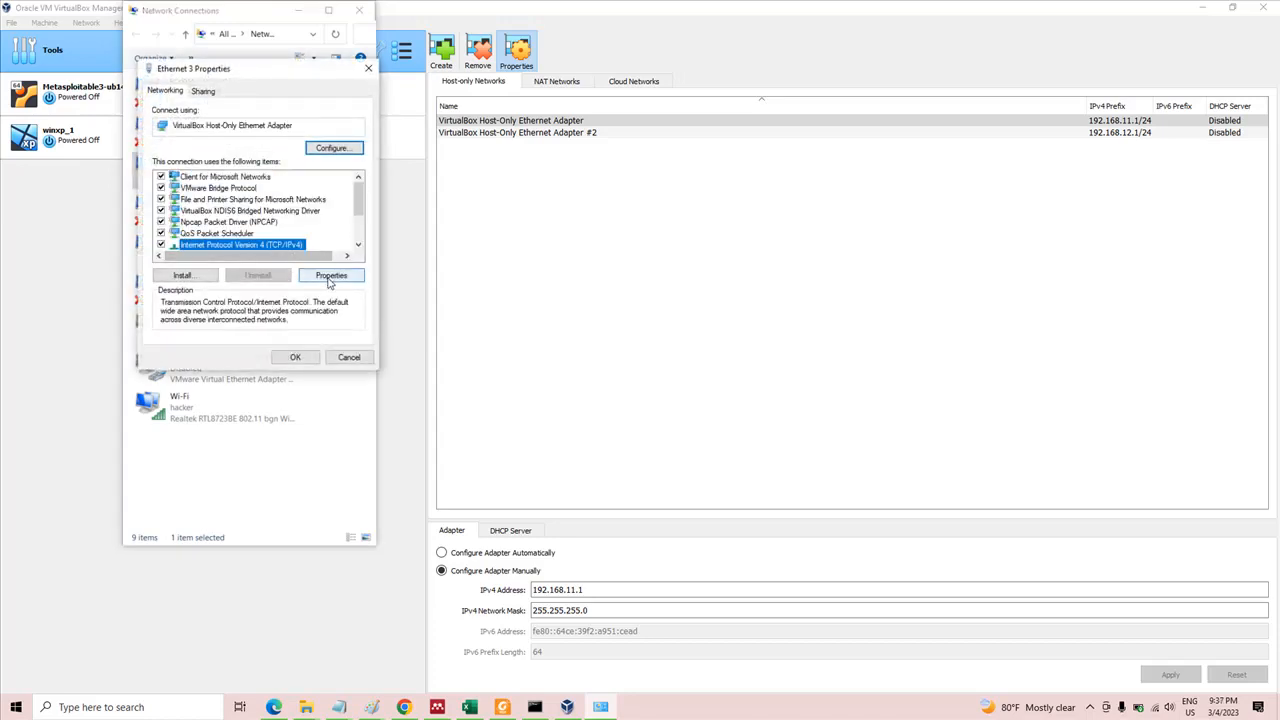
pyautogui.click(331, 275)
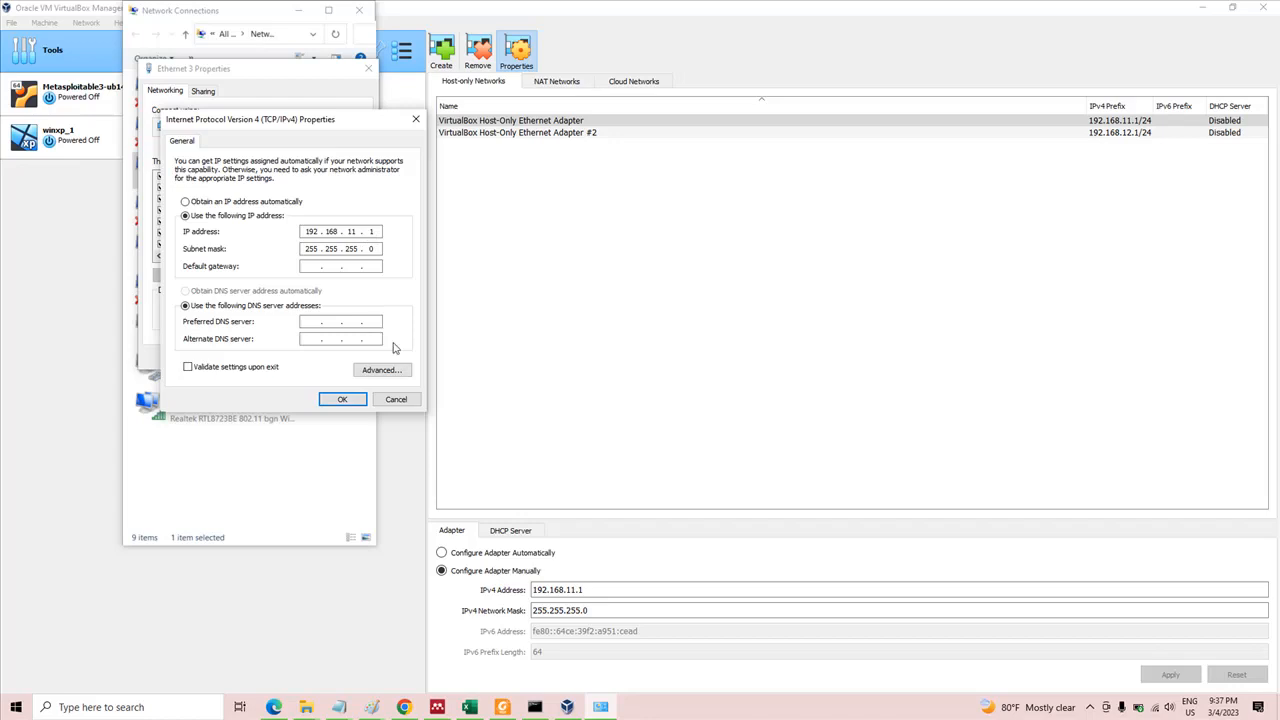
pyautogui.click(342, 399)
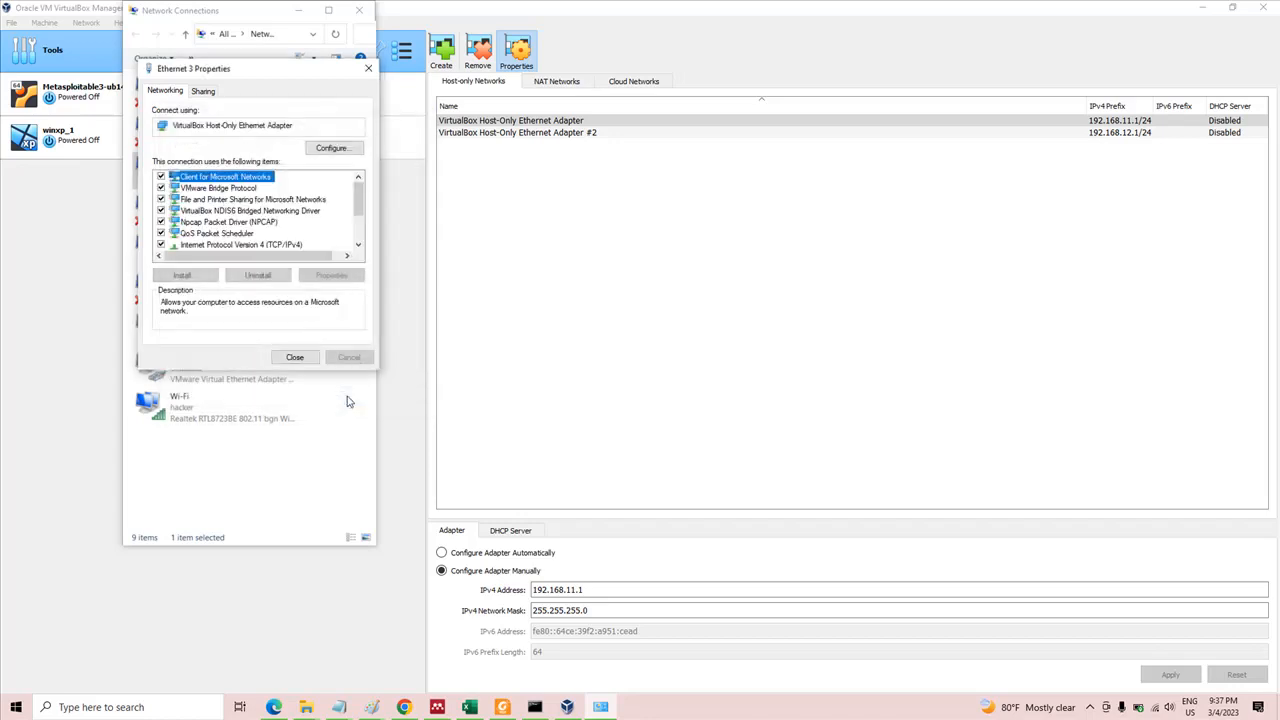
pyautogui.click(295, 358)
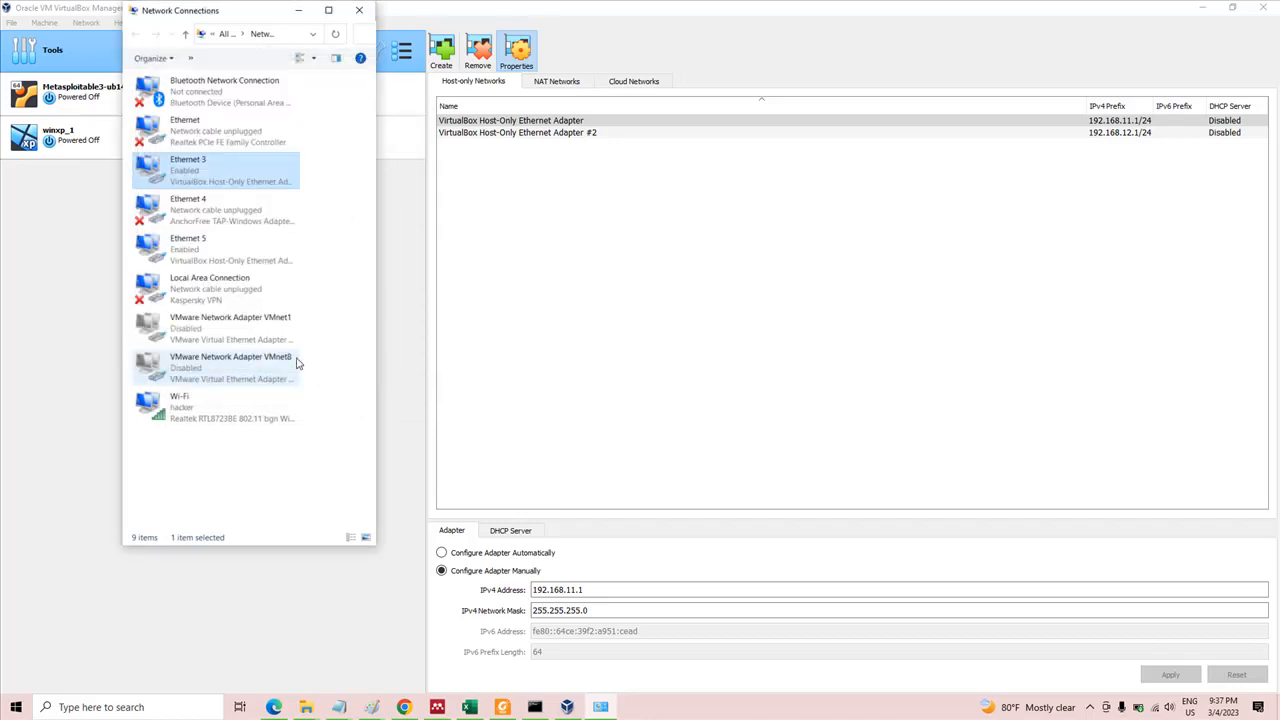
# Check the TCP/IPv4 properties of the Ethernet 5 connection and minimize the Network Connections window
pyautogui.click(245, 253)
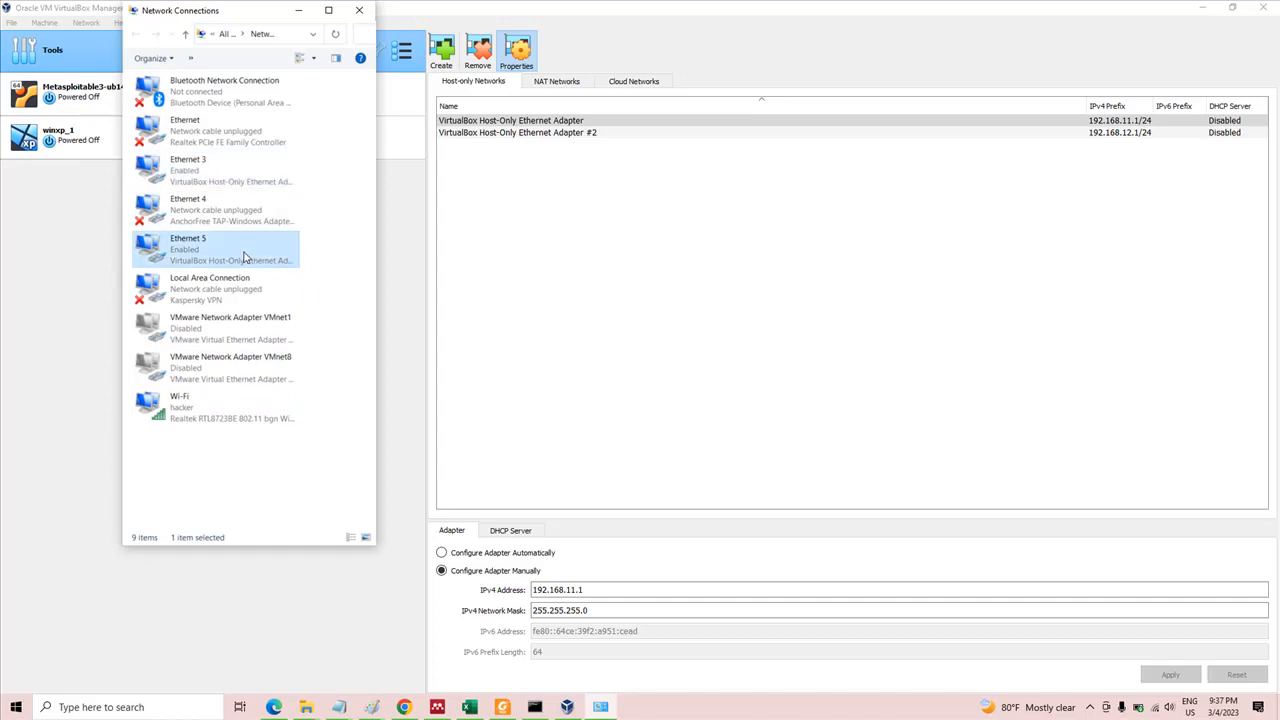
pyautogui.rightClick(245, 253)
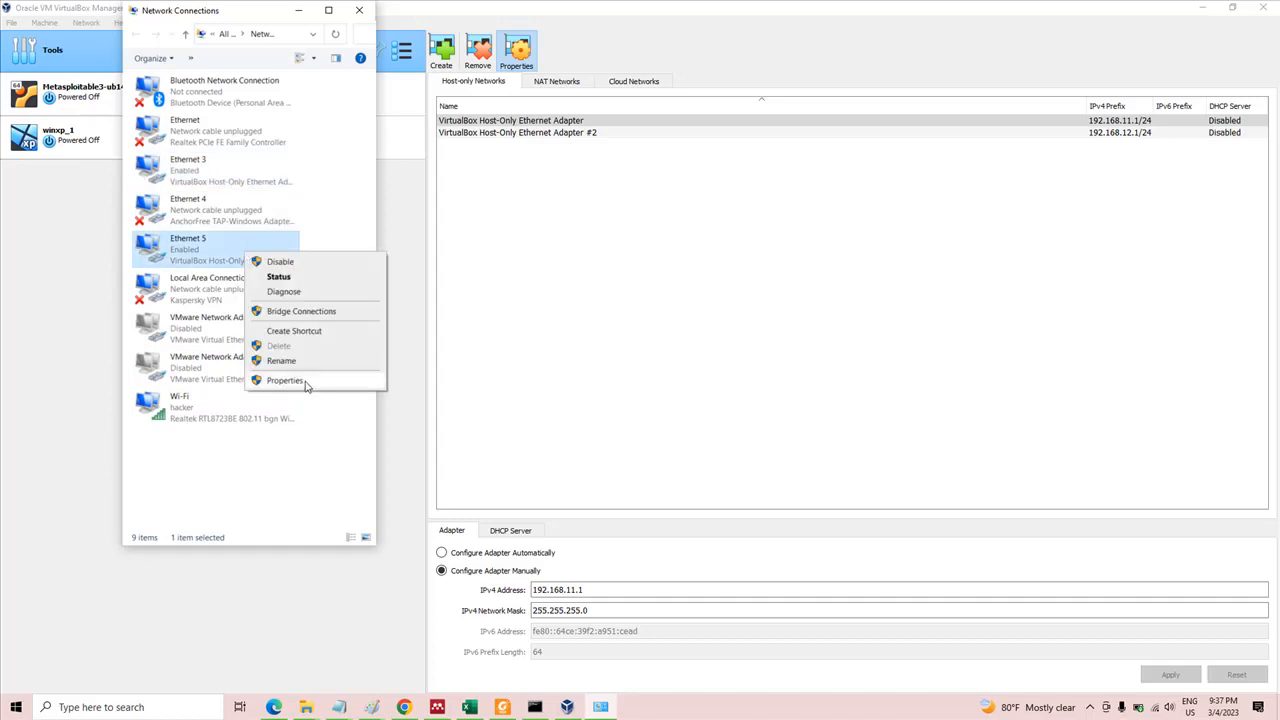
pyautogui.click(285, 380)
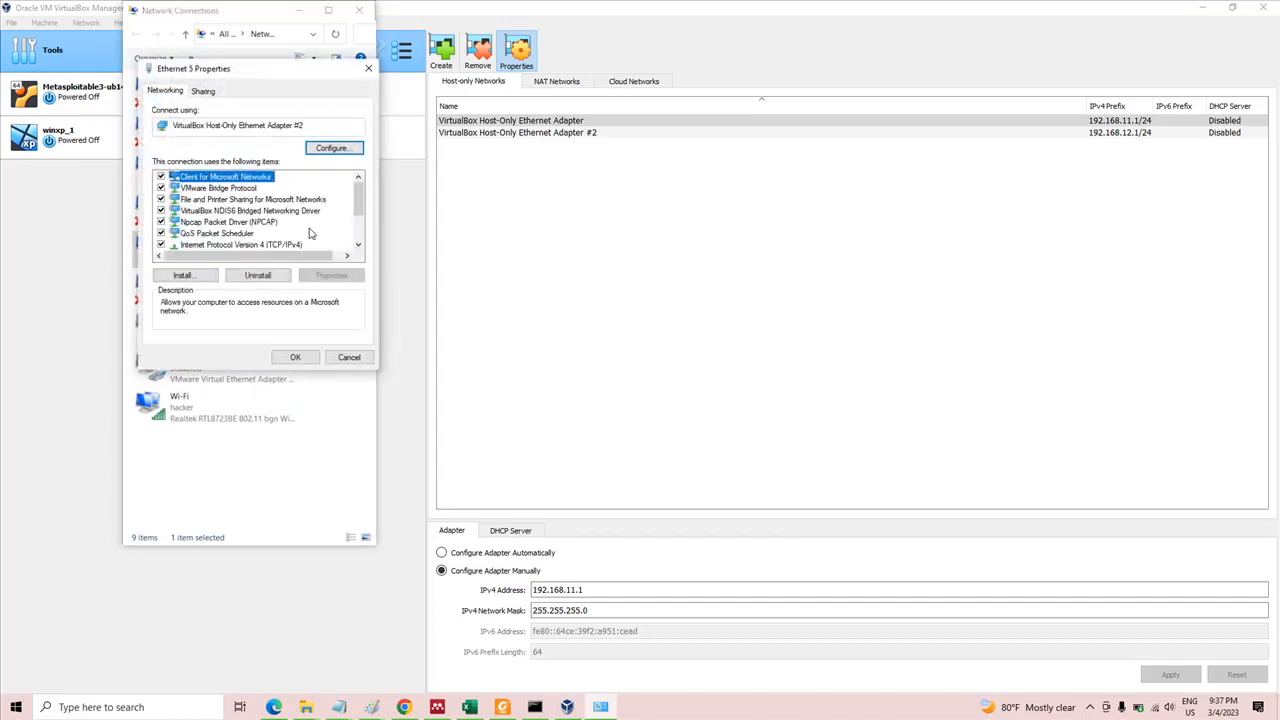
pyautogui.click(296, 245)
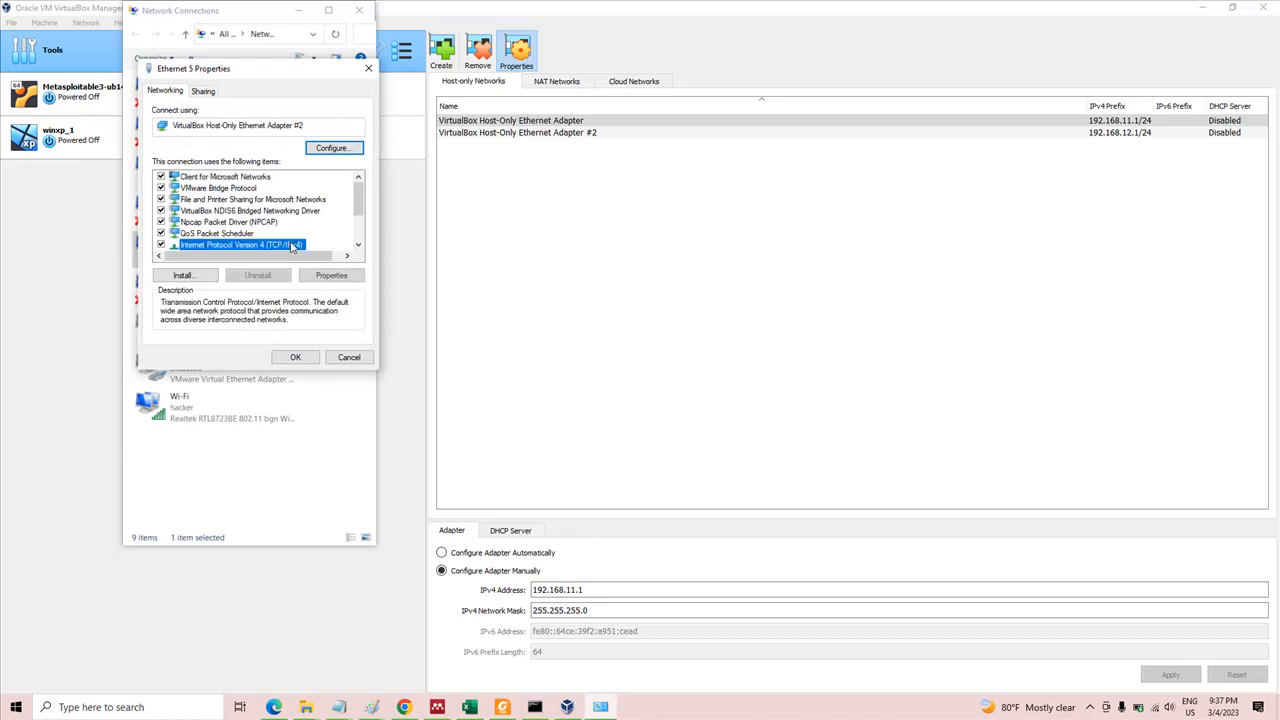
pyautogui.click(330, 275)
pyautogui.click(343, 399)
pyautogui.click(295, 358)
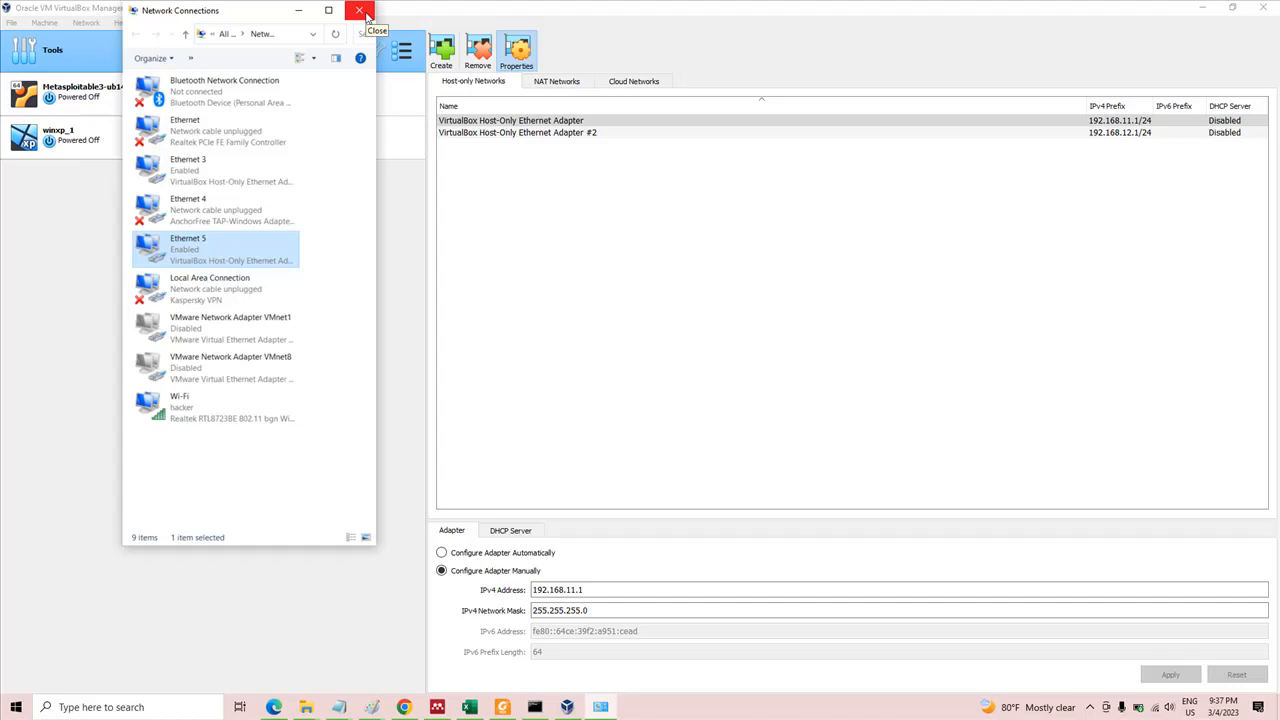
pyautogui.click(298, 11)
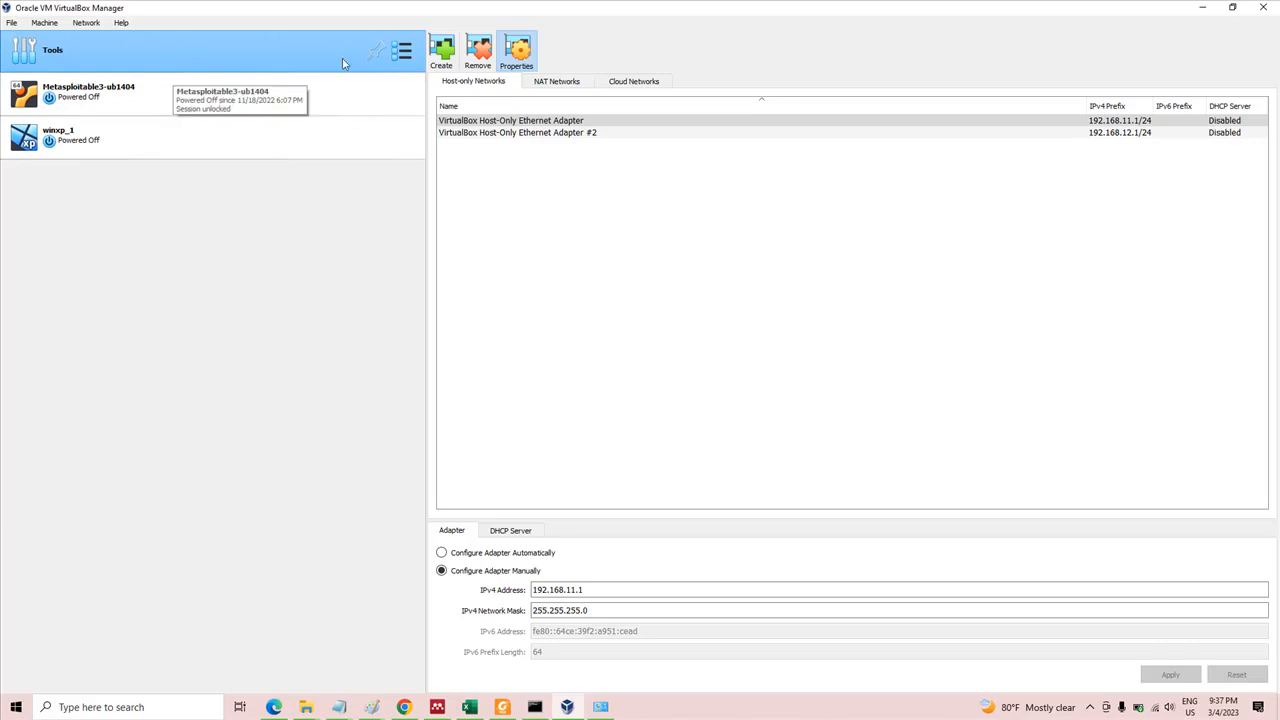
# Switch the global tools view from Network to the Welcome page
pyautogui.click(408, 55)
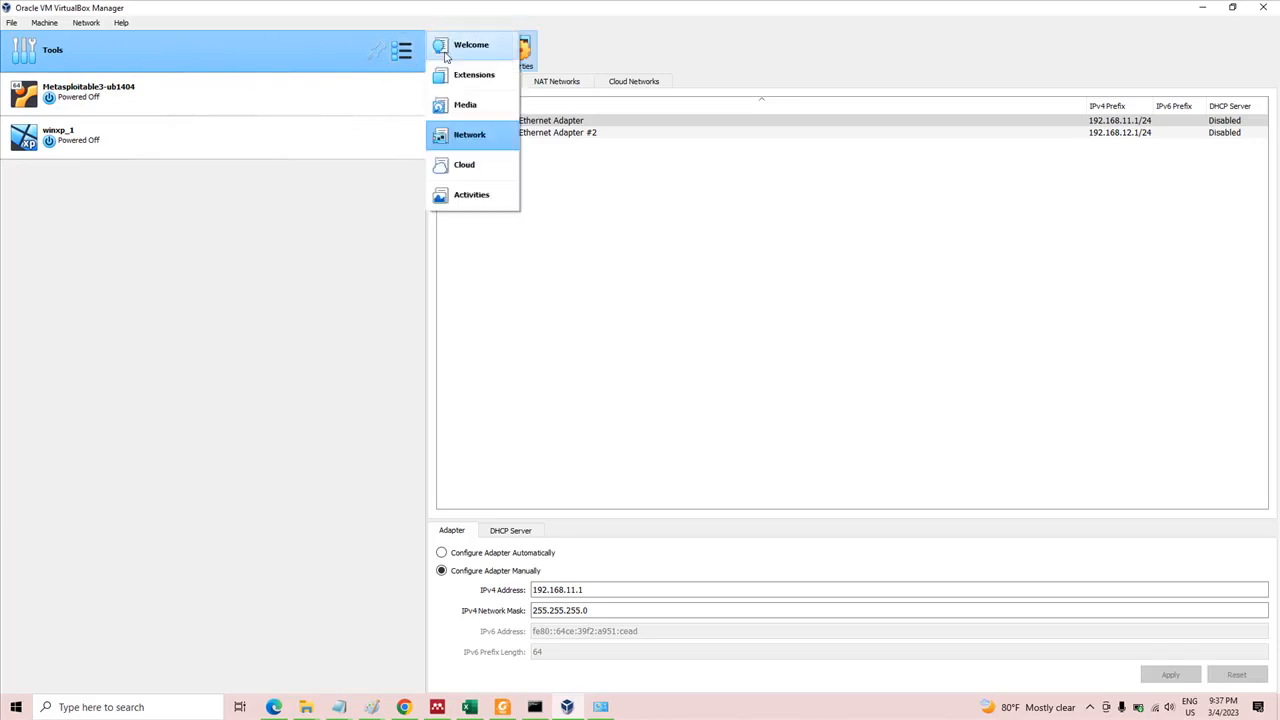
pyautogui.click(458, 50)
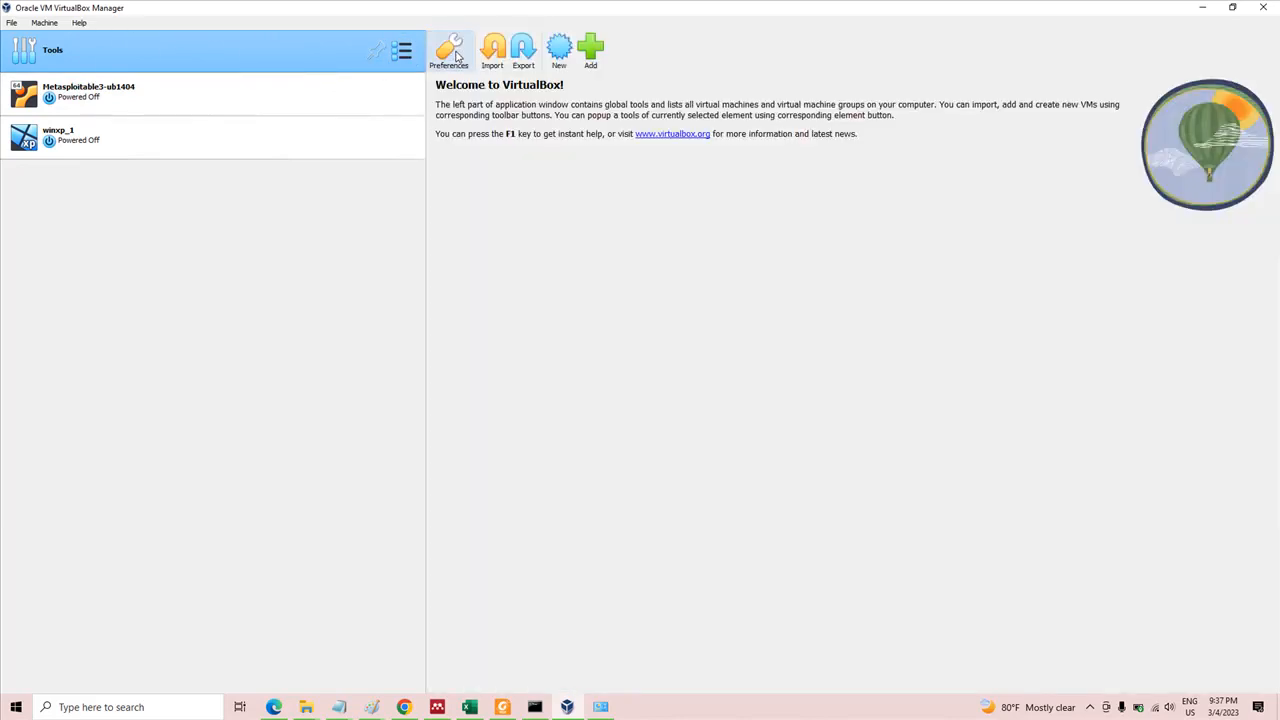
pyautogui.click(408, 57)
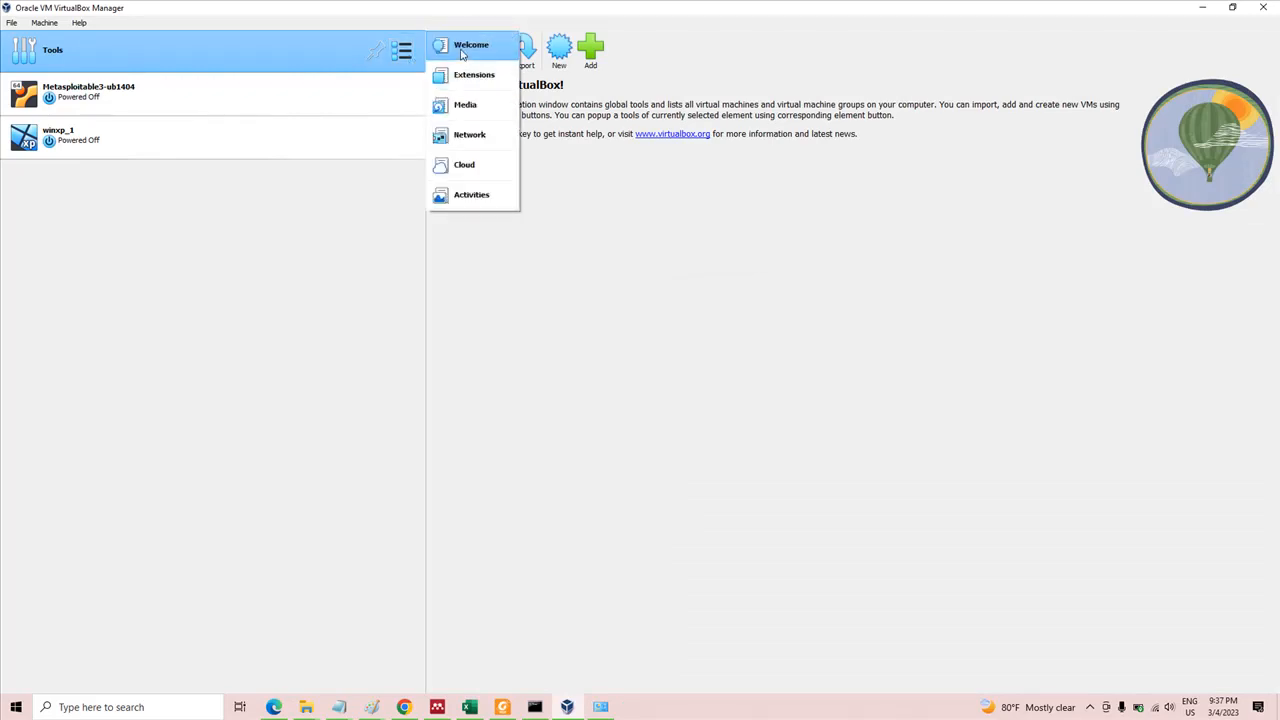
pyautogui.click(355, 194)
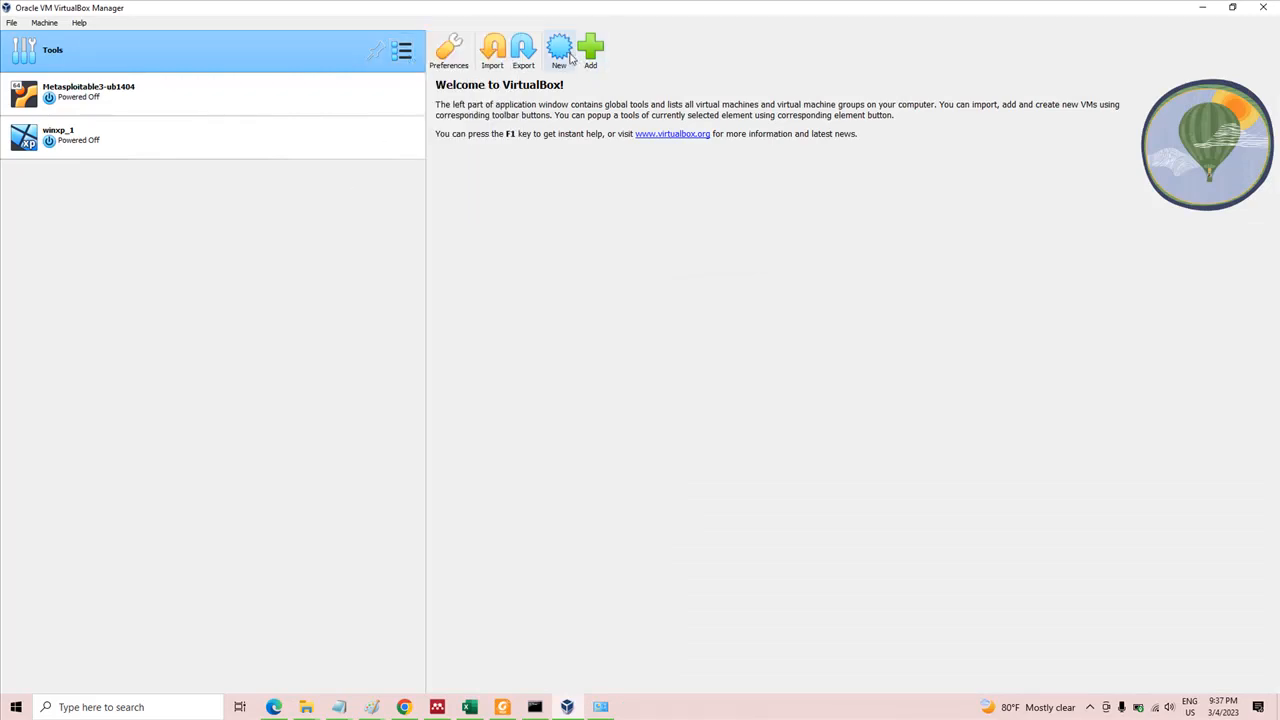
# Begin a new virtual machine named OPNSENSE with type BSD and version OpenBSD (64-bit), and continue to the hardware settings
pyautogui.click(572, 58)
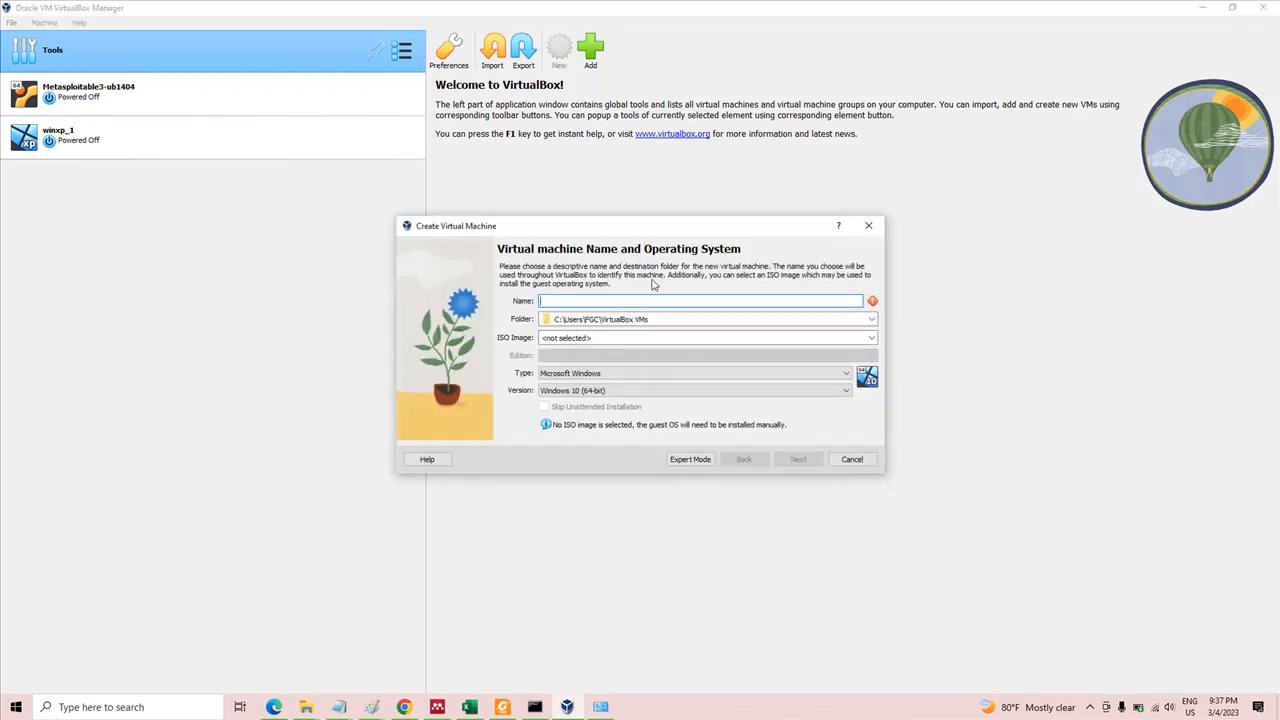
pyautogui.write('OPNSENSE')
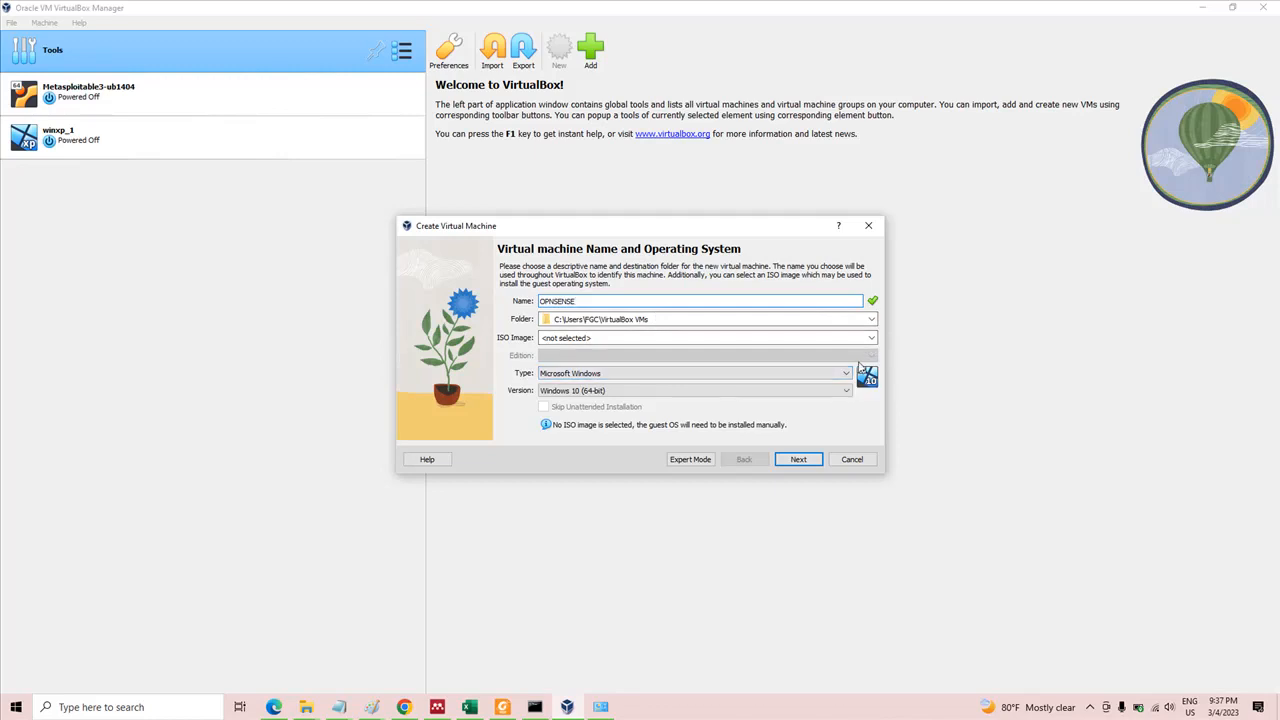
pyautogui.click(851, 373)
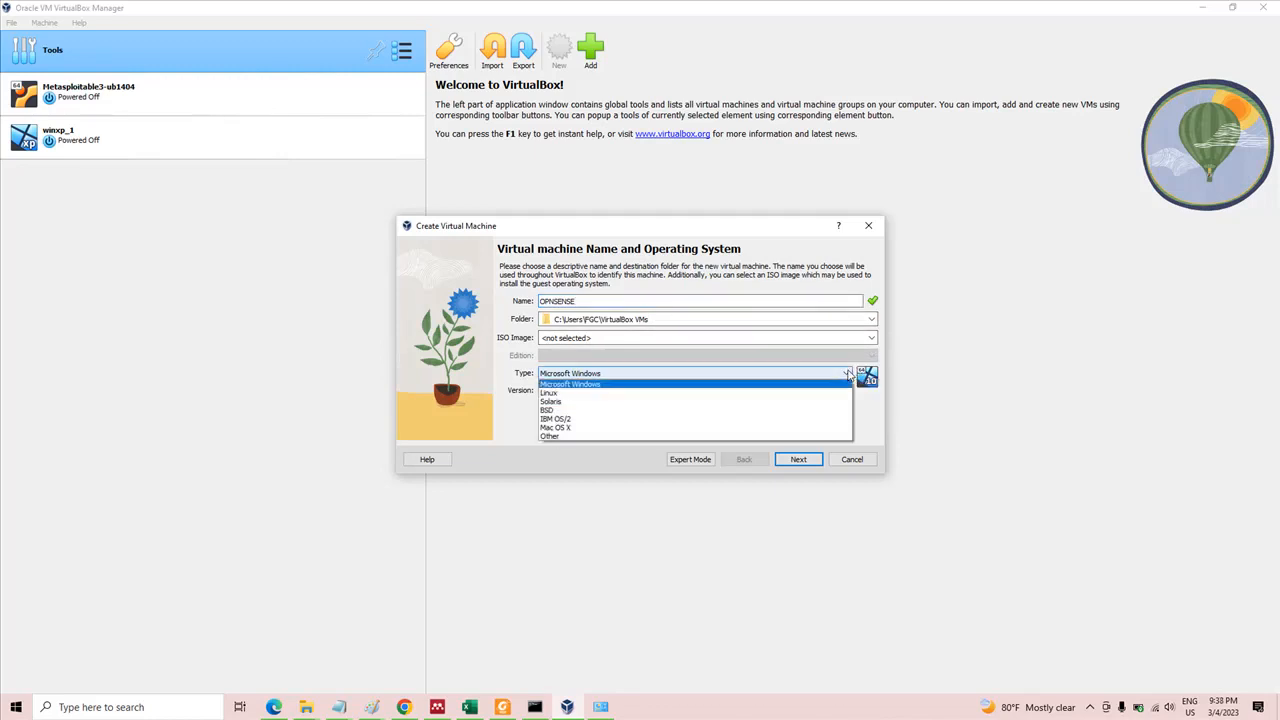
pyautogui.click(622, 411)
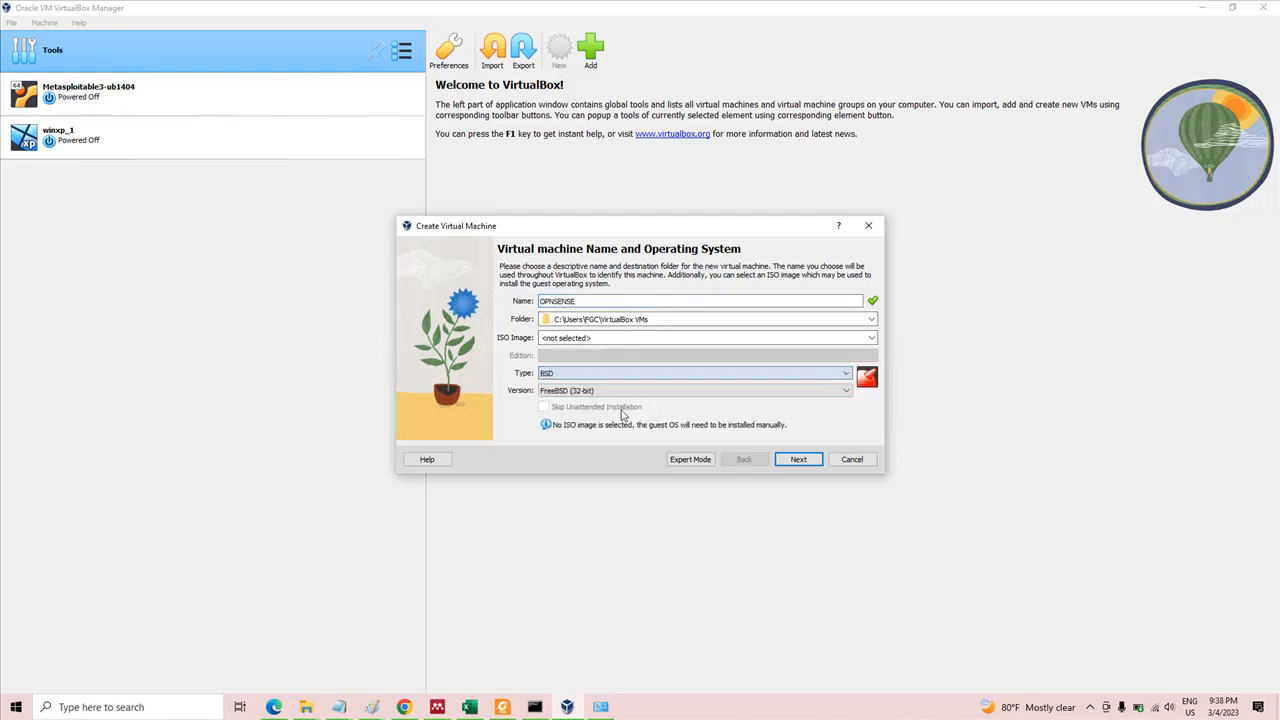
pyautogui.click(652, 396)
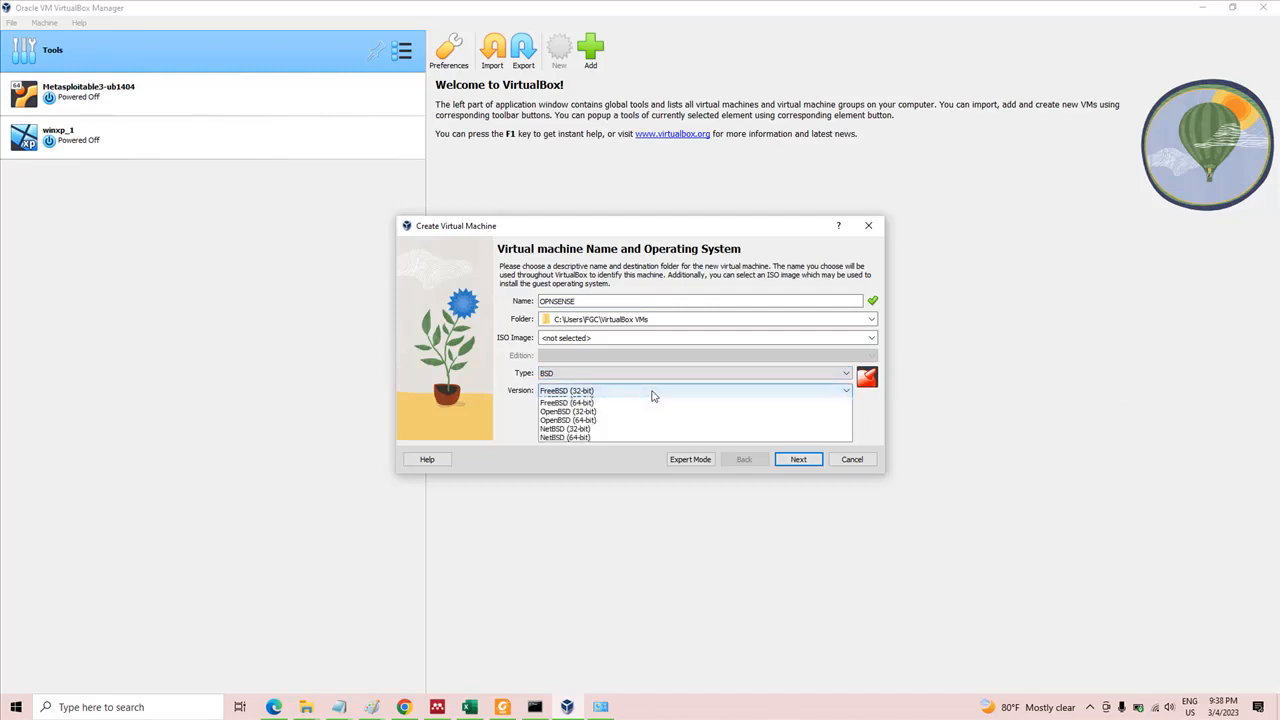
pyautogui.click(619, 428)
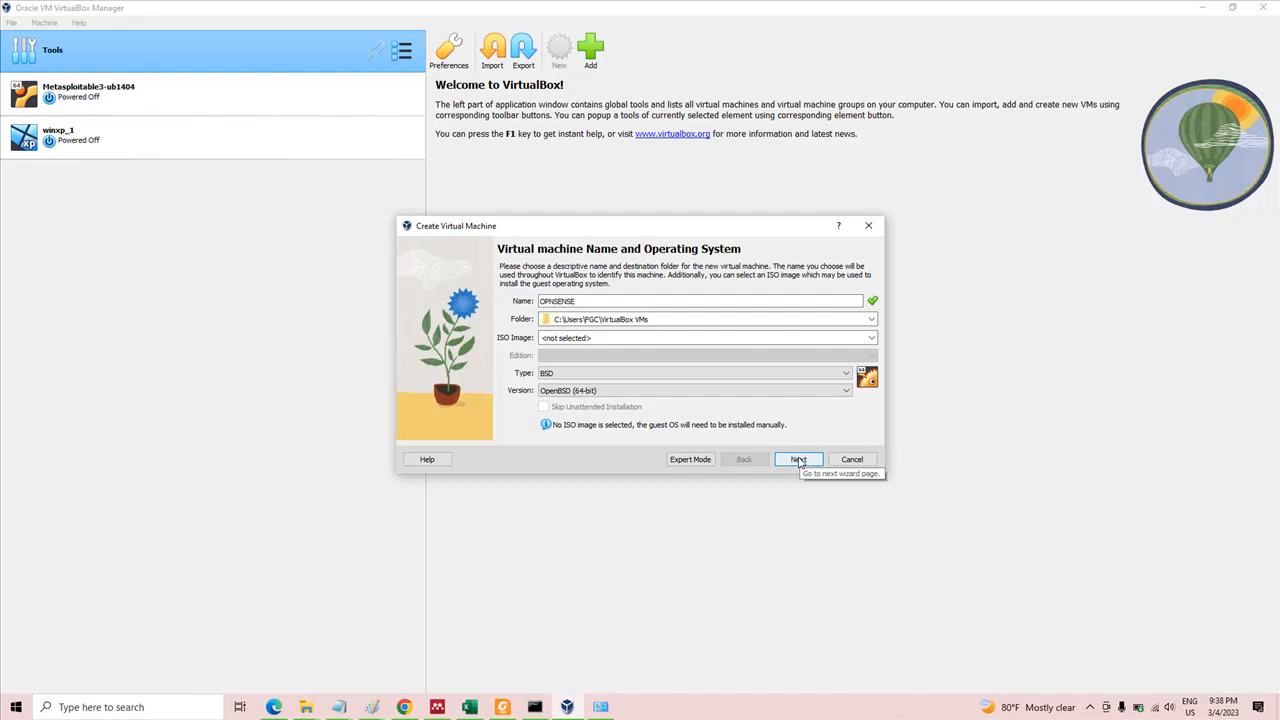
pyautogui.click(799, 461)
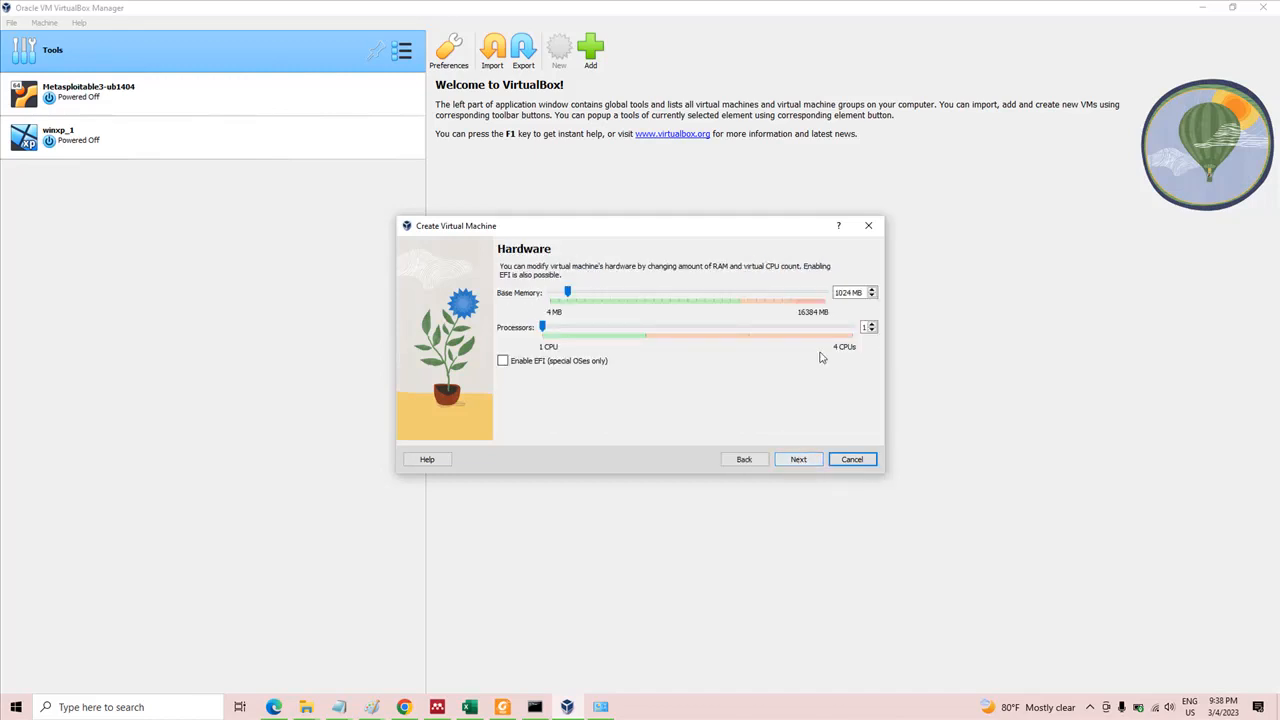
# Give the new machine 4000 MB of base memory and 2 processors, and finish creating it with a new 16 GB virtual hard disk
pyautogui.moveTo(853, 292); pyautogui.dragTo(834, 297)
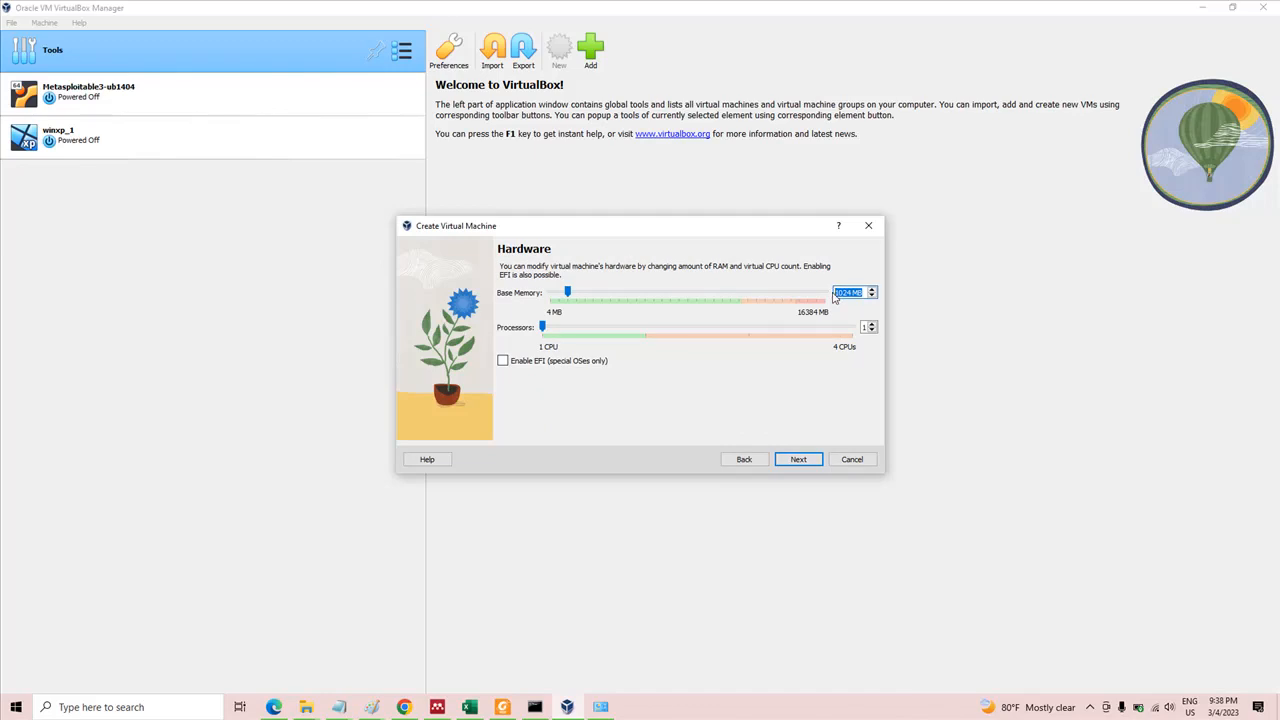
pyautogui.write('4000')
pyautogui.click(871, 324)
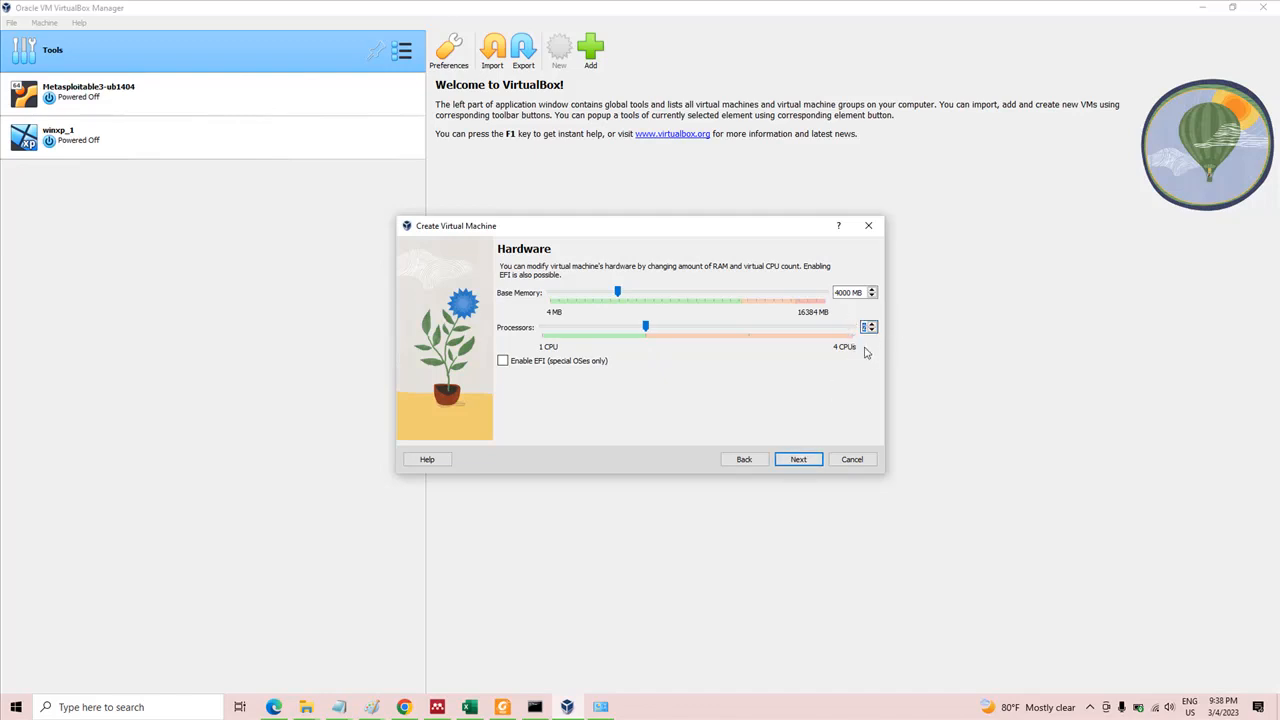
pyautogui.click(800, 460)
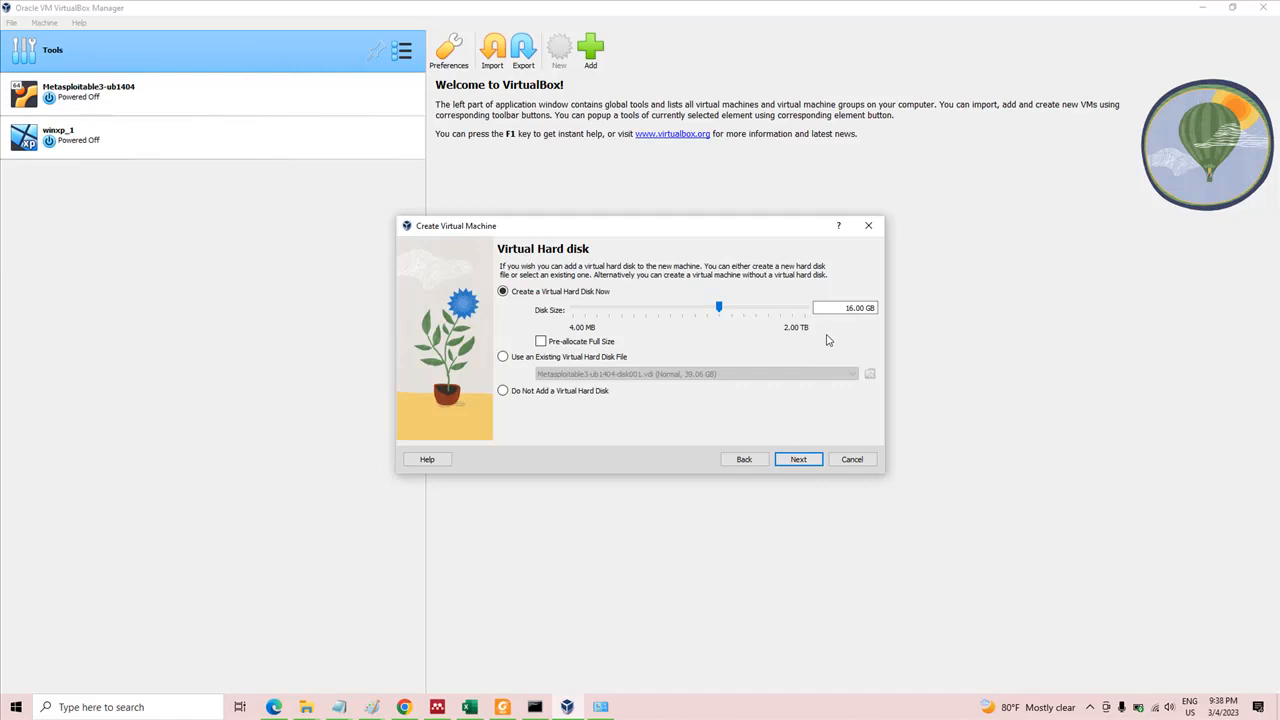
pyautogui.click(798, 459)
pyautogui.click(798, 459)
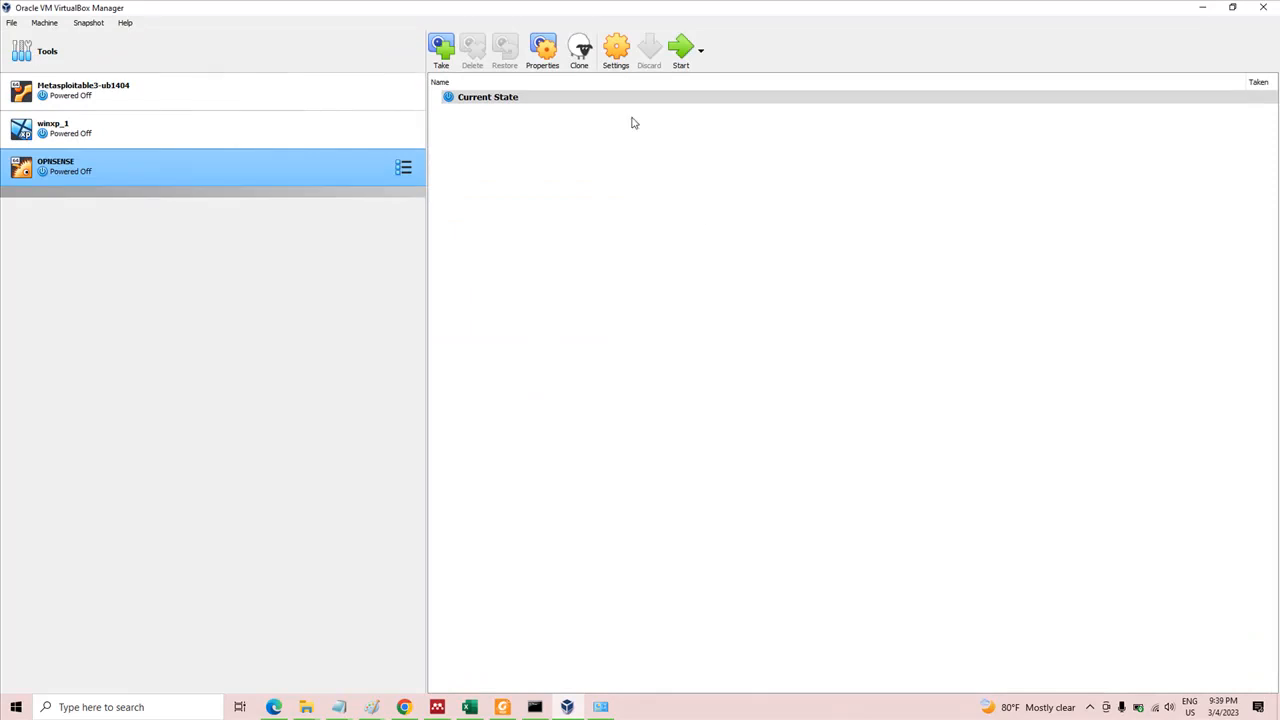
# Attach the OPNsense-23.1-OpenSSL-dvd-amd64 disc image to the OPNSENSE machine's empty optical drive and save the settings
pyautogui.click(616, 50)
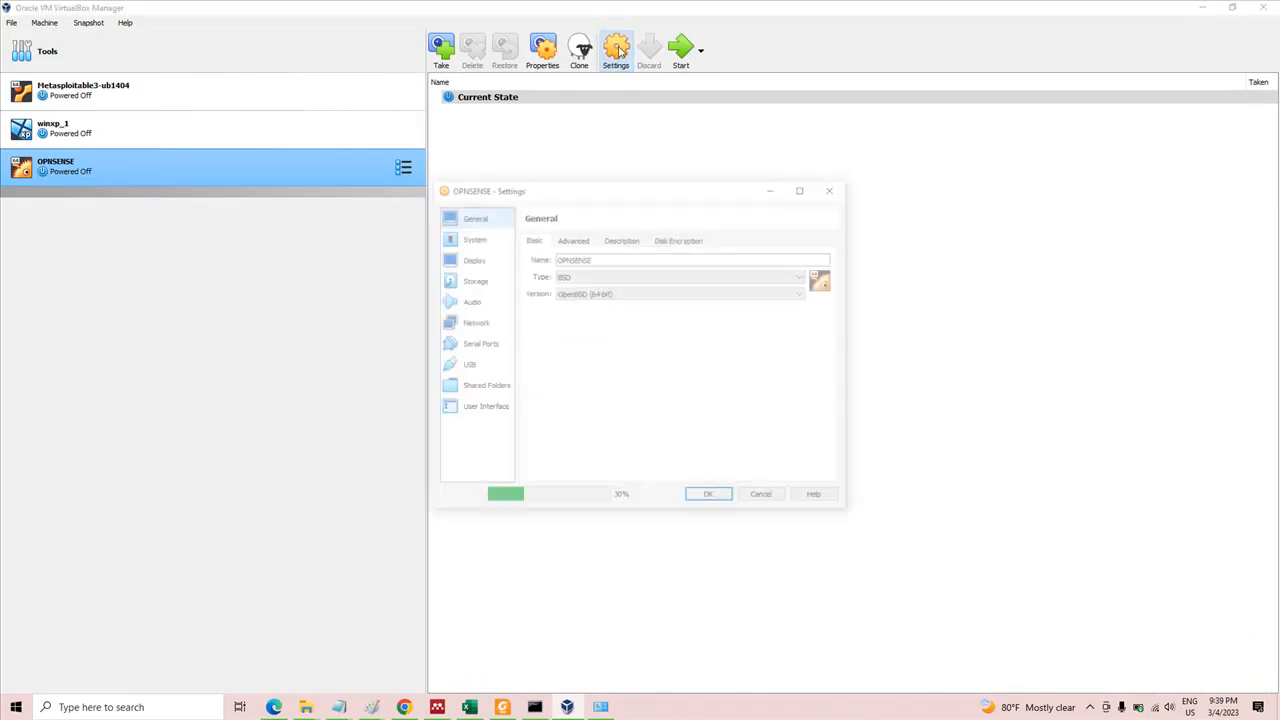
pyautogui.click(474, 279)
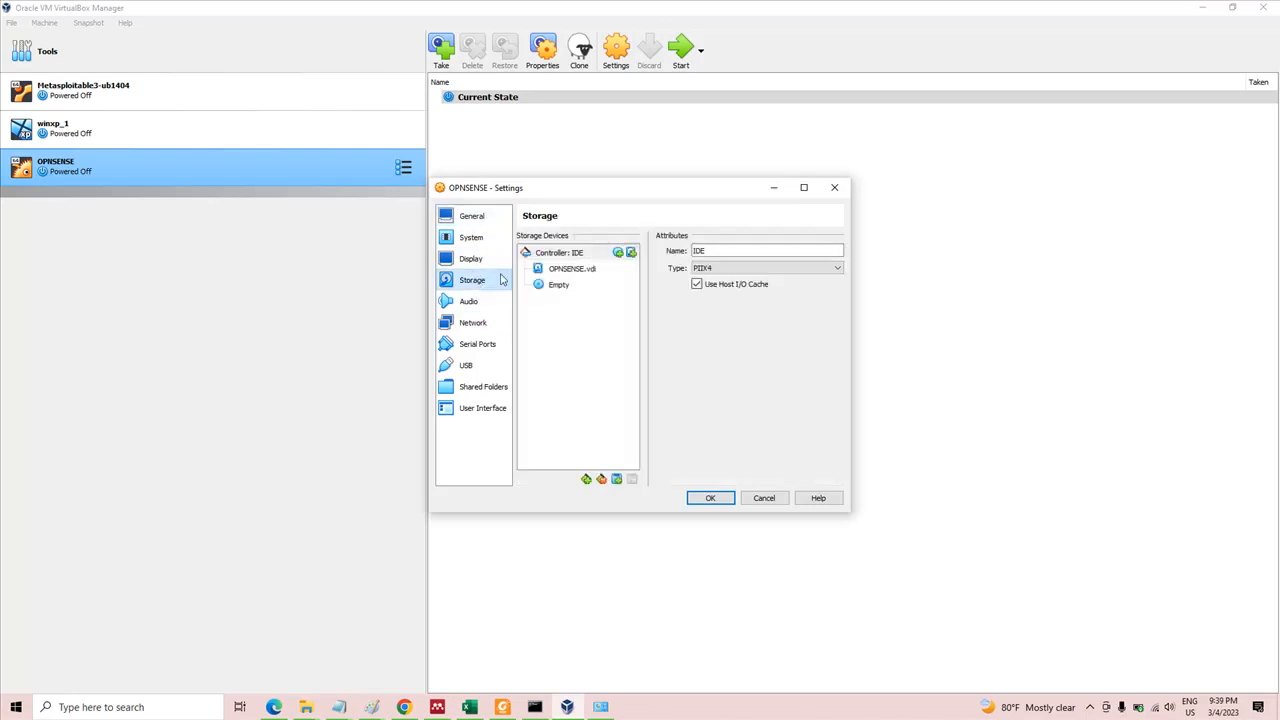
pyautogui.click(558, 285)
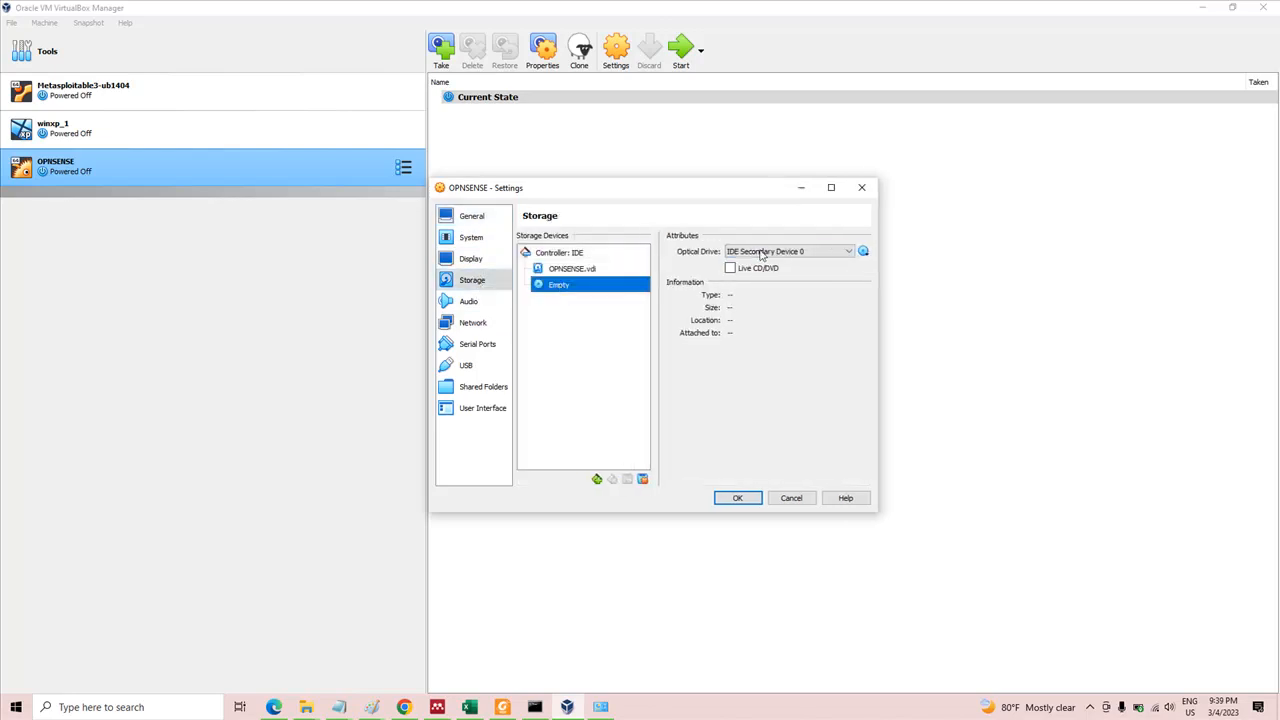
pyautogui.click(864, 251)
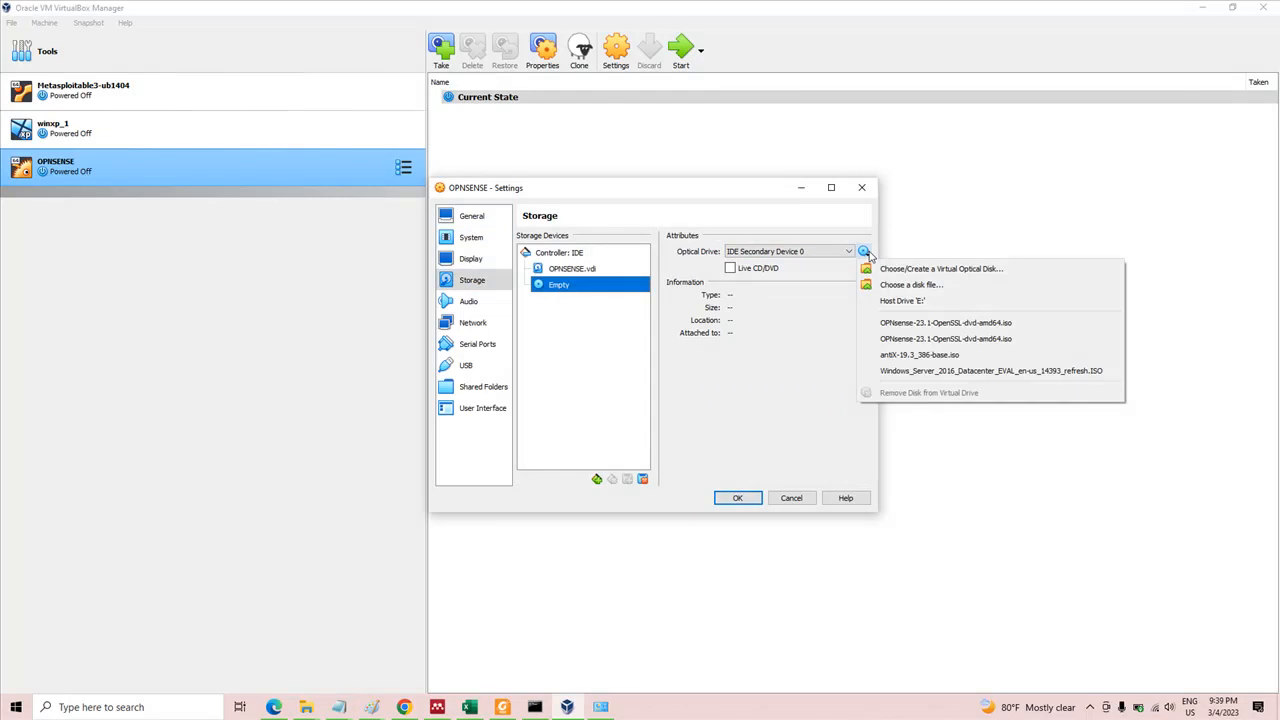
pyautogui.click(915, 285)
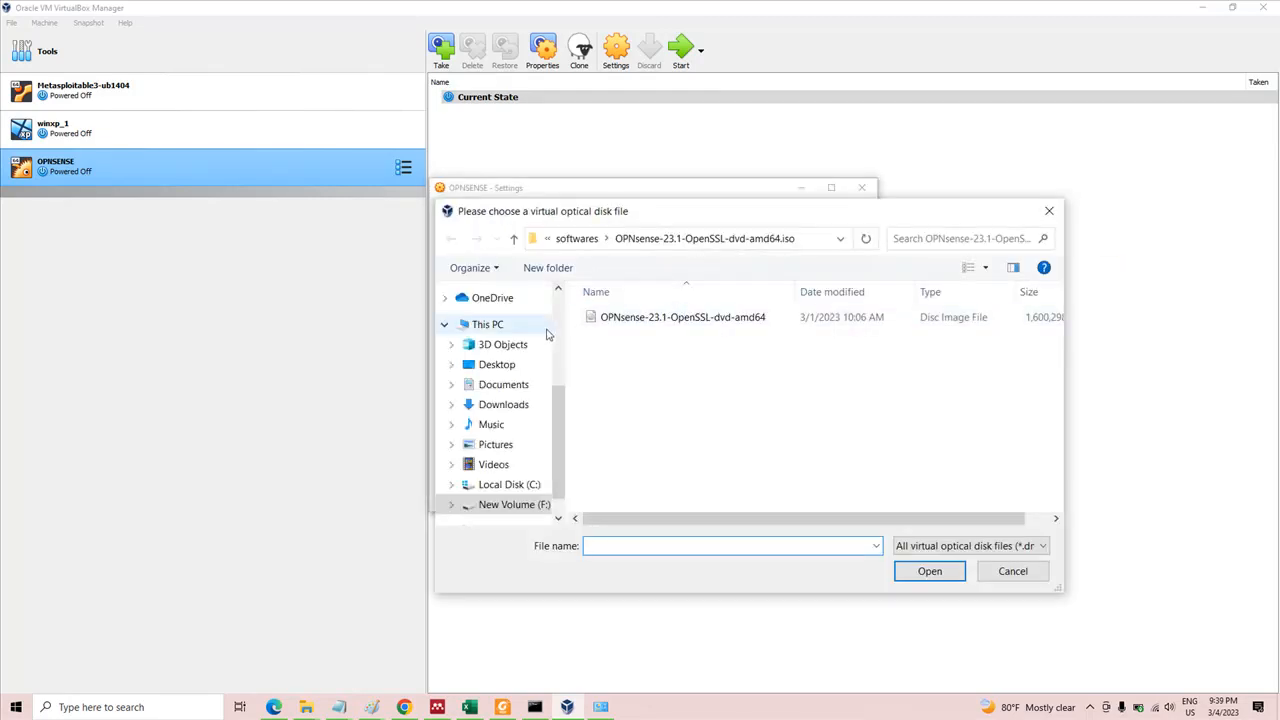
pyautogui.click(683, 318)
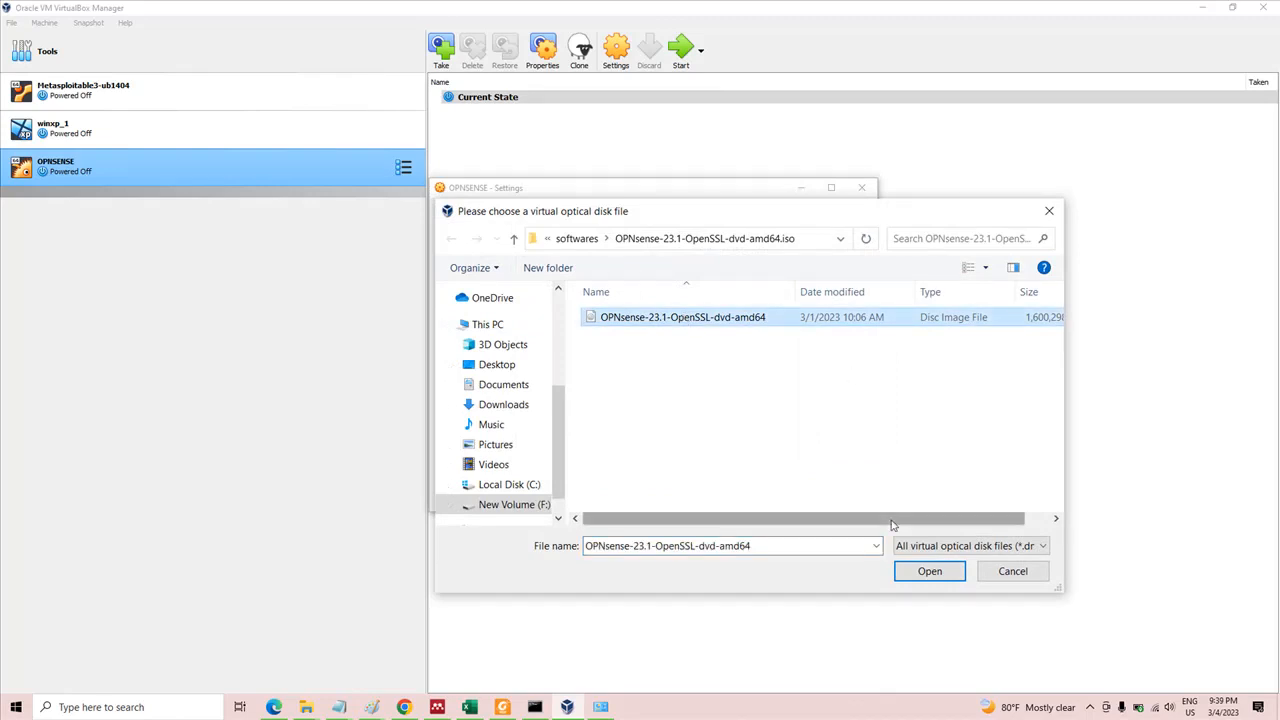
pyautogui.click(921, 575)
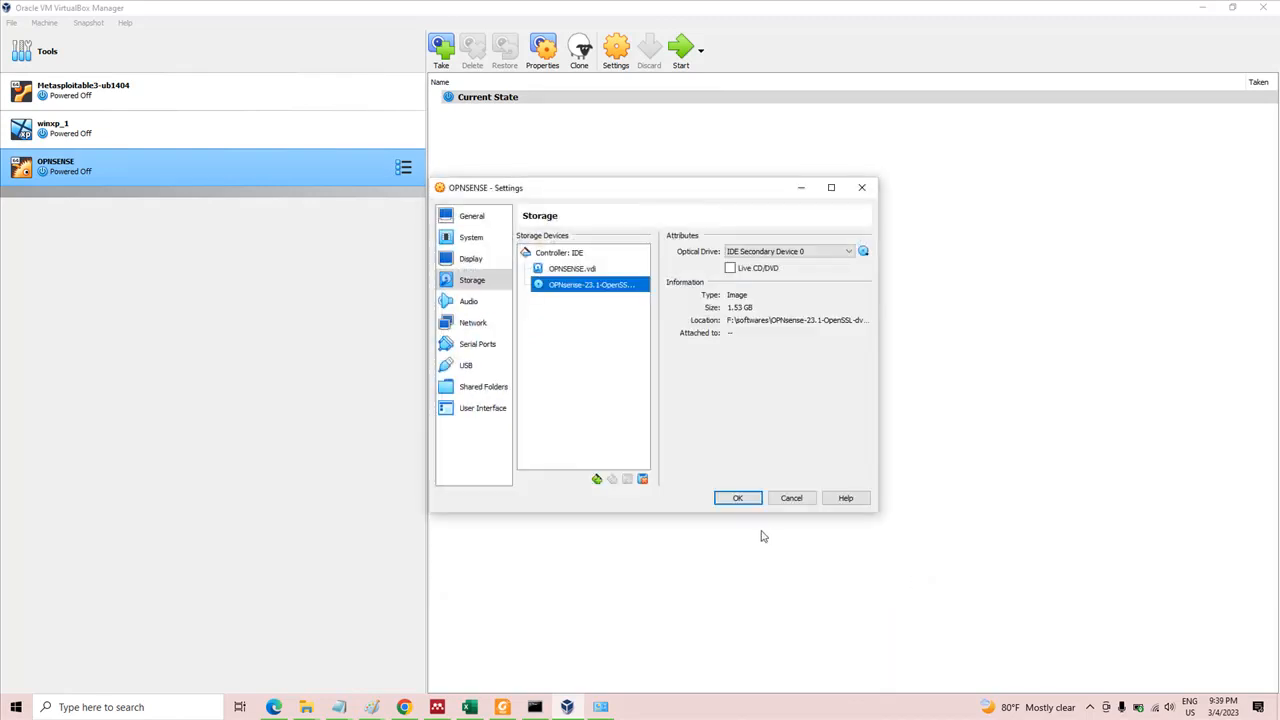
pyautogui.click(749, 504)
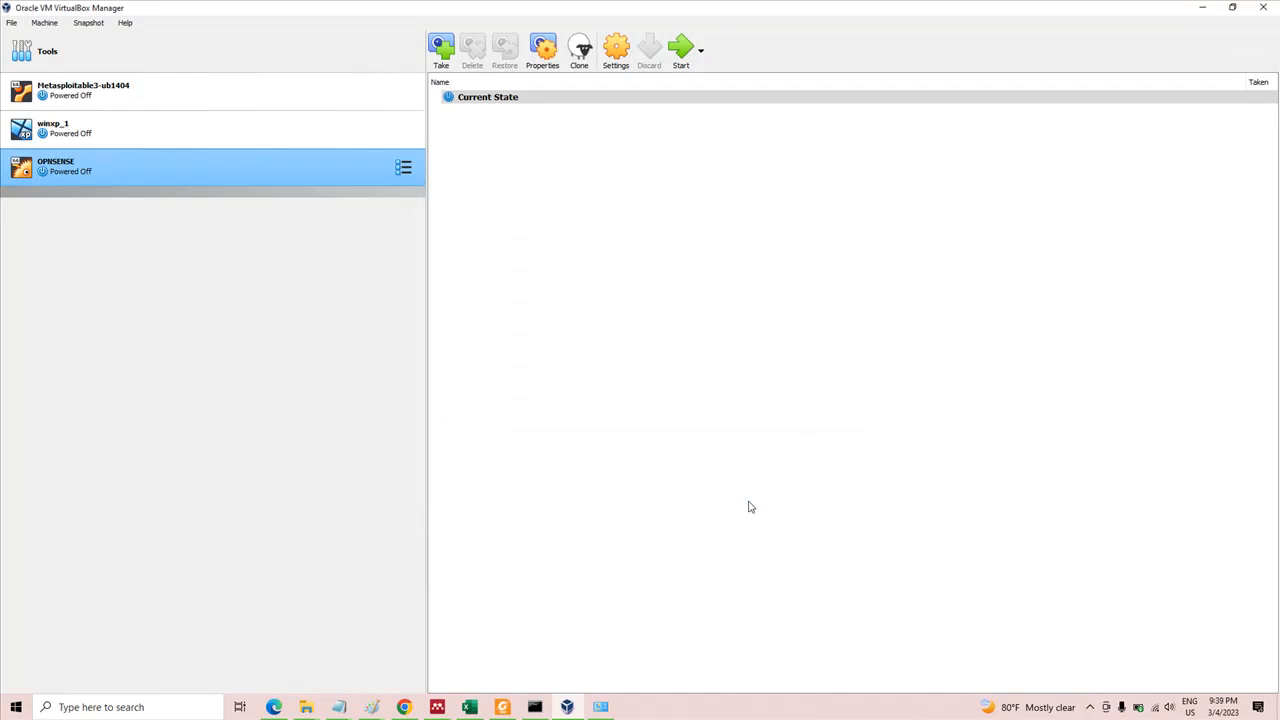
pyautogui.click(1089, 707)
pyautogui.click(1103, 655)
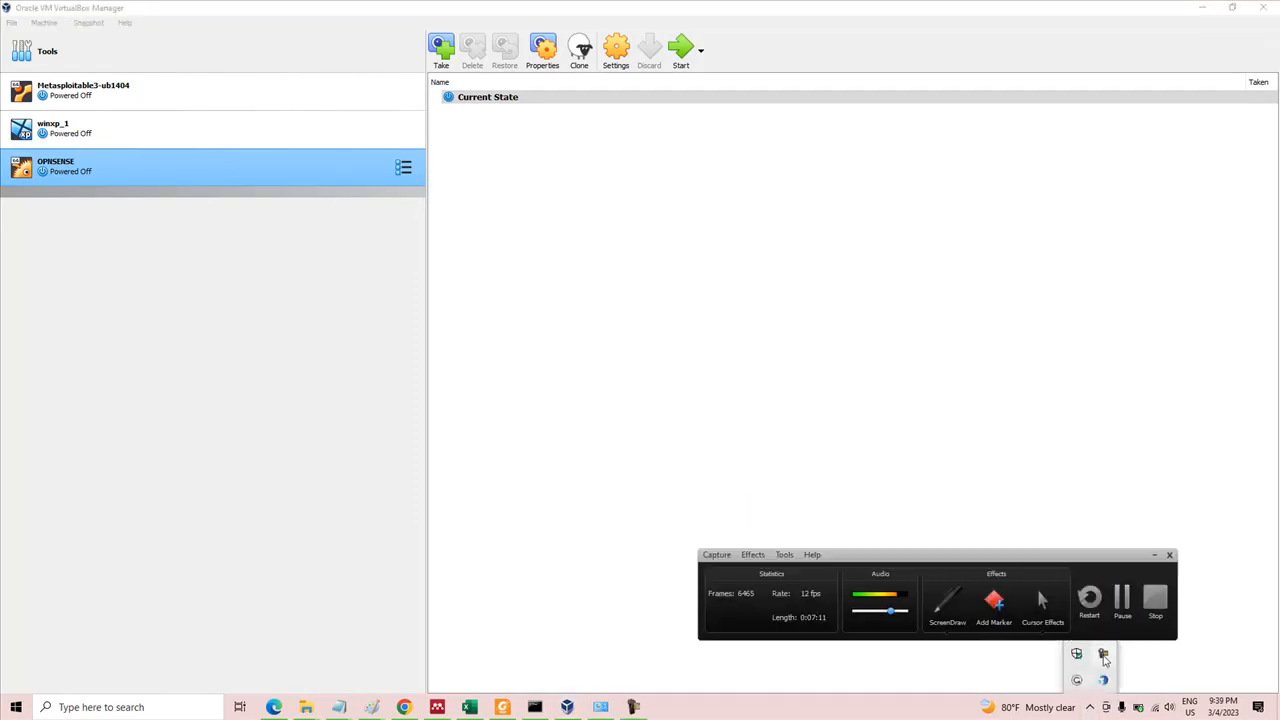
pyautogui.click(1120, 605)
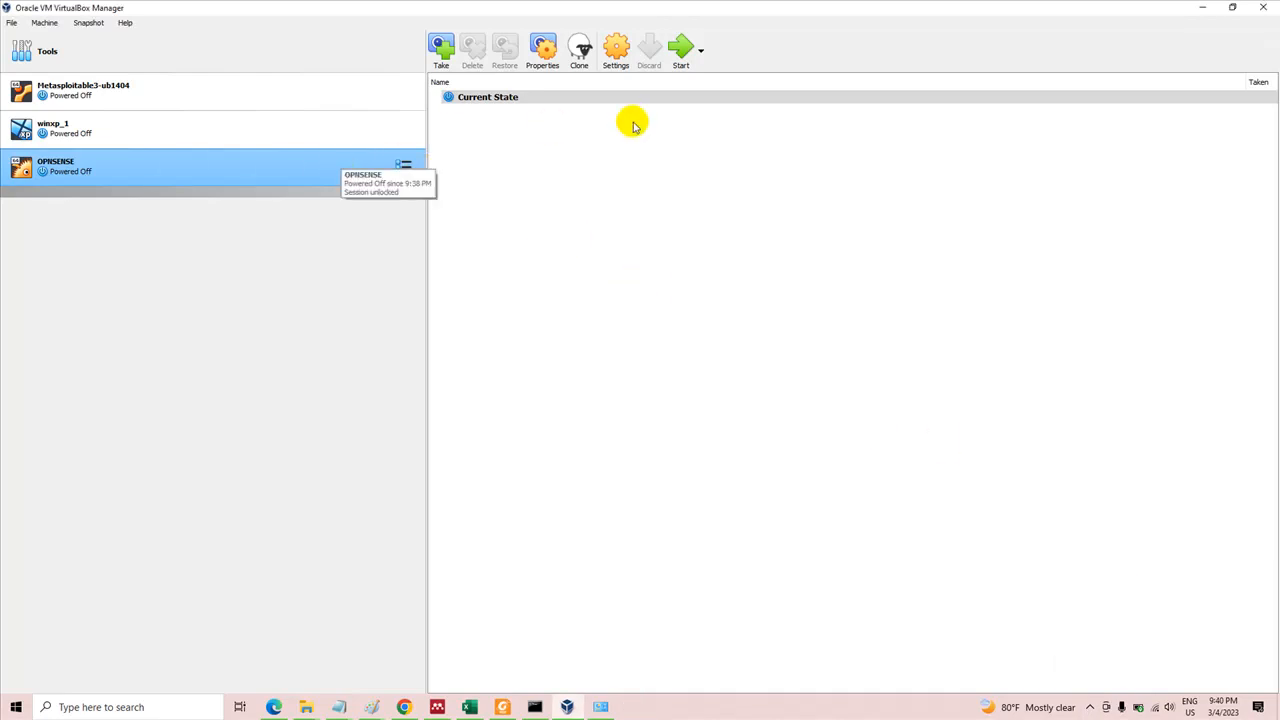
# Start the OPNSENSE virtual machine and maximize its console window
pyautogui.click(681, 50)
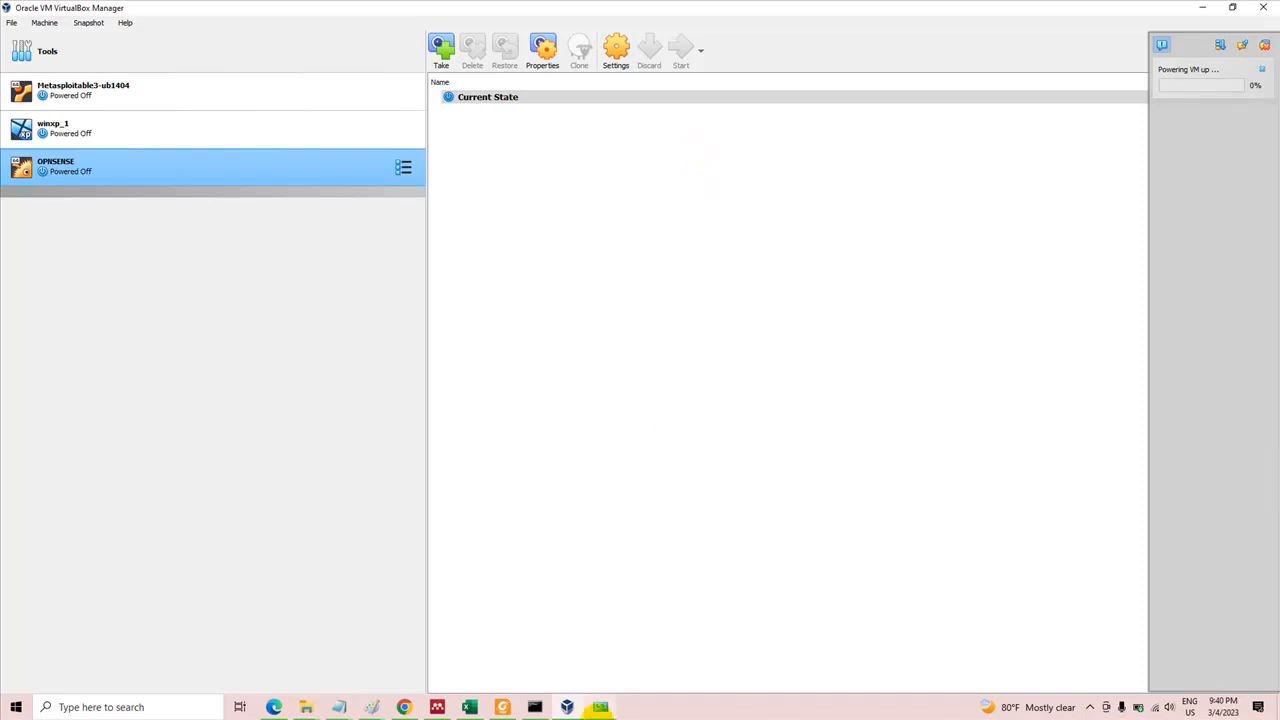
pyautogui.click(599, 712)
pyautogui.click(599, 712)
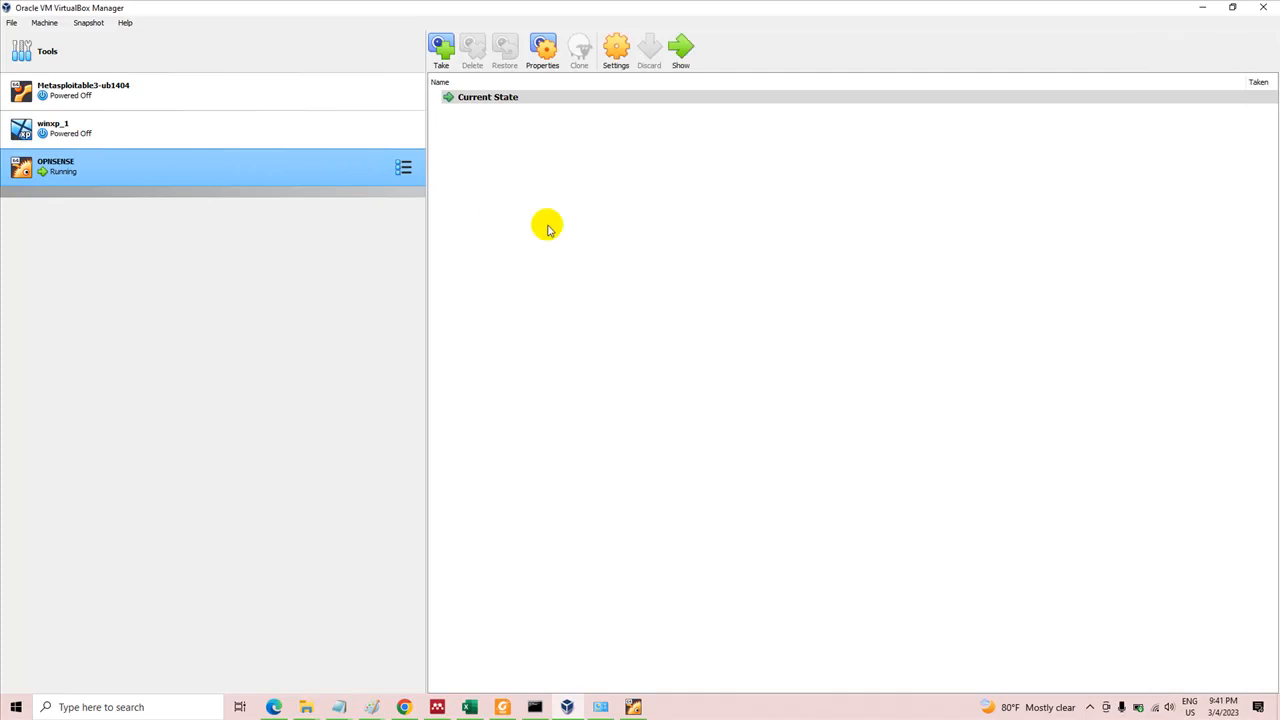
pyautogui.click(522, 97)
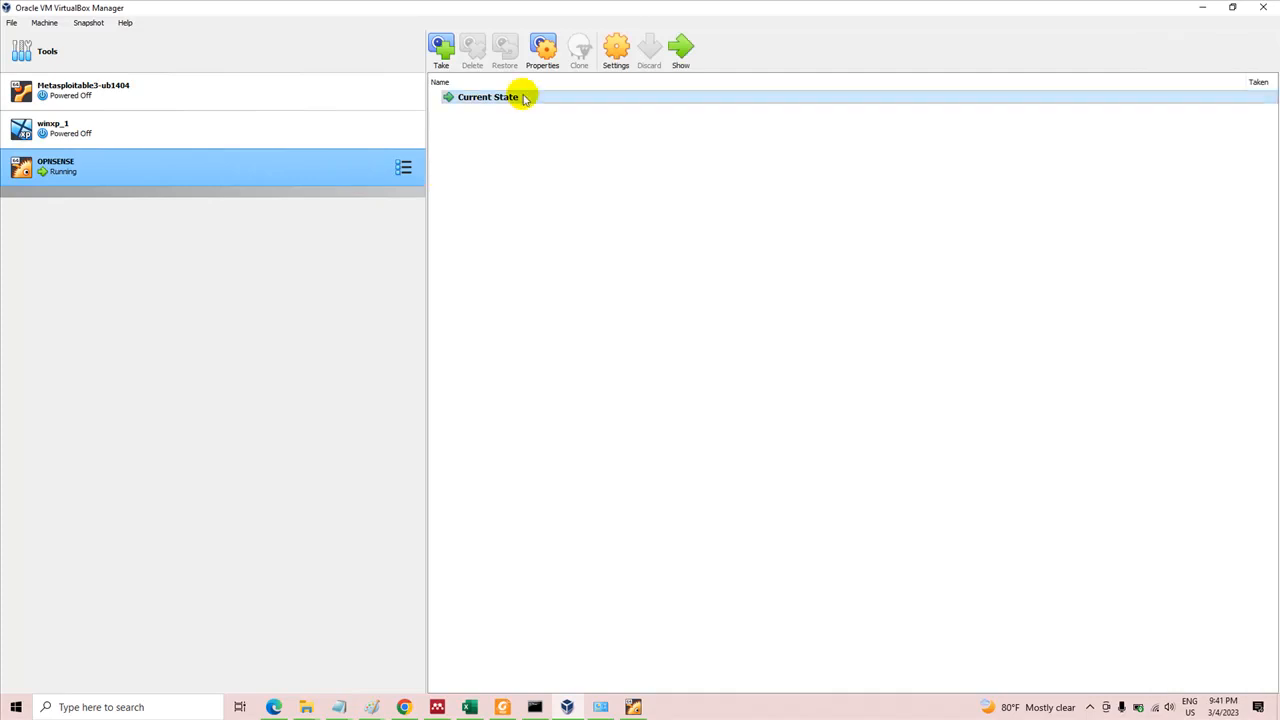
pyautogui.doubleClick(522, 97)
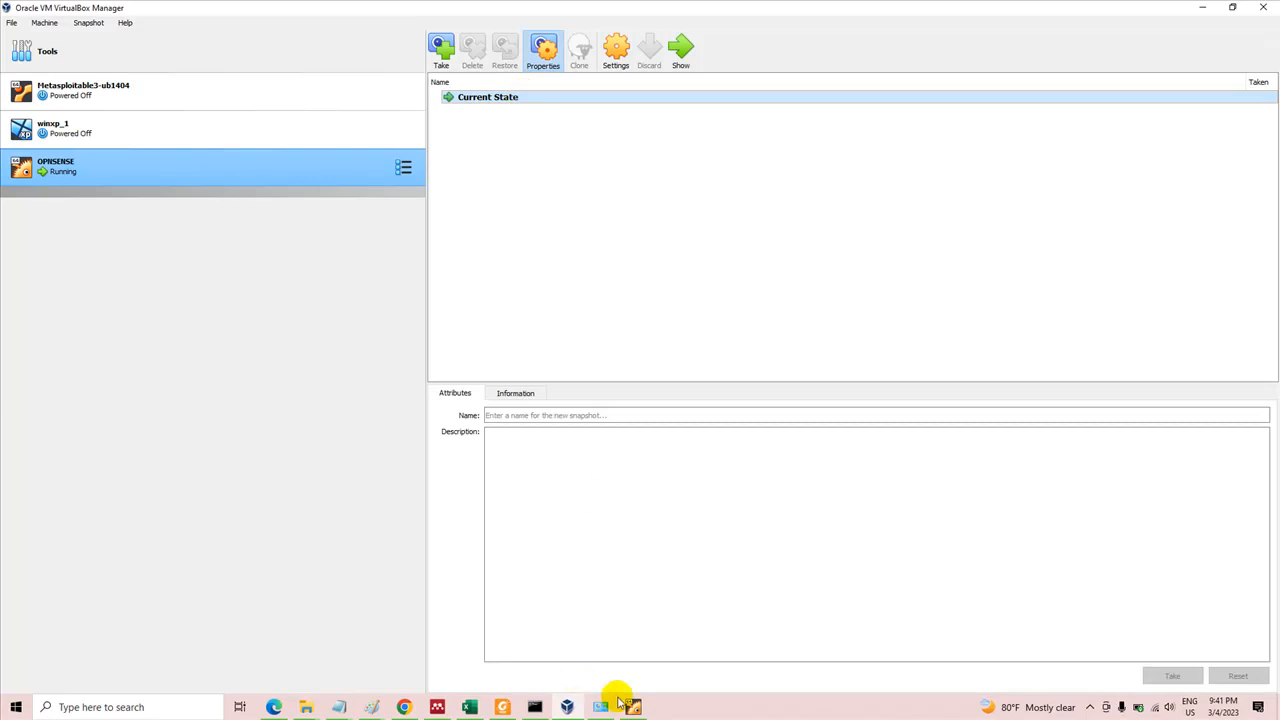
pyautogui.click(632, 706)
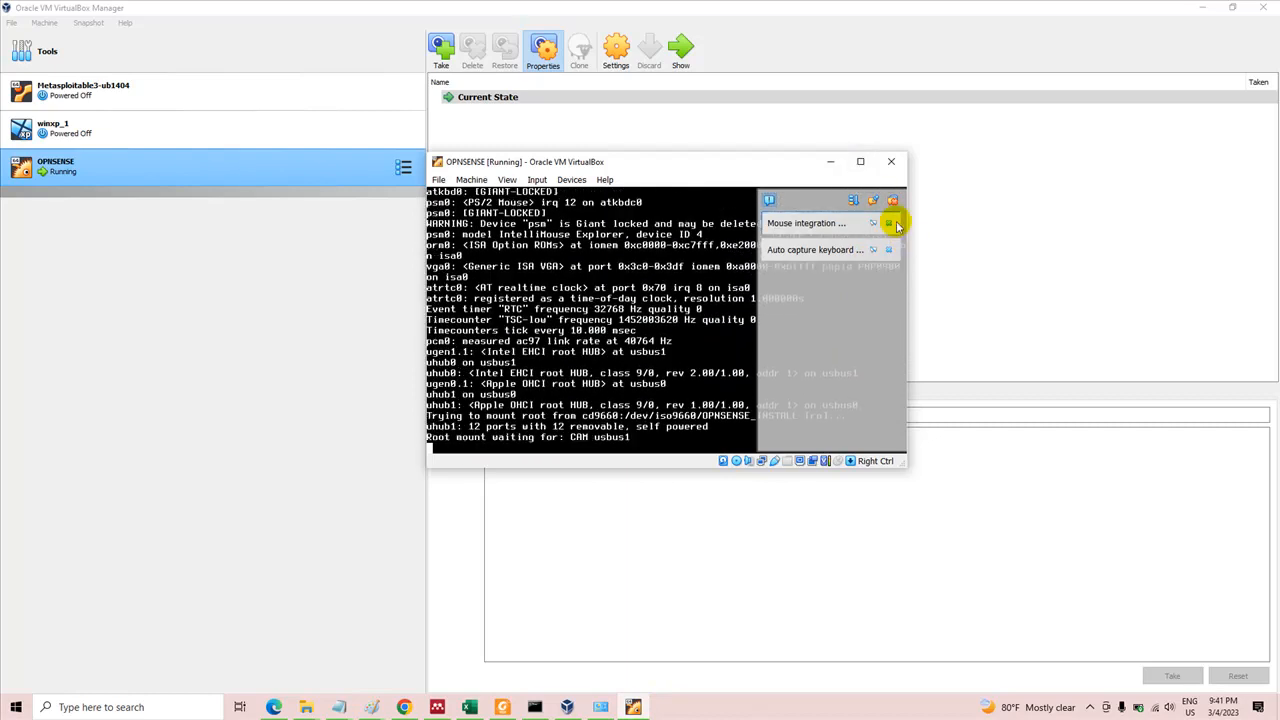
pyautogui.click(860, 162)
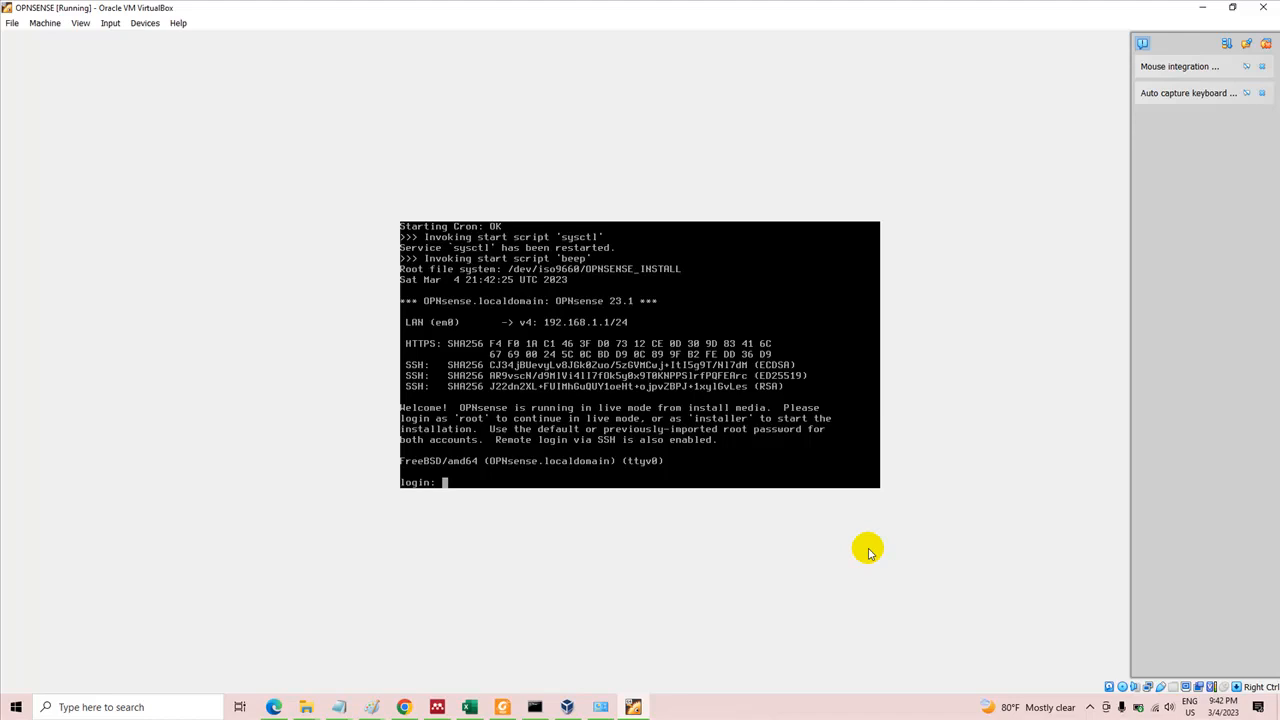
# Log in to the OPNsense console as installer with the account password and continue with the default keymap
pyautogui.write('installer')
pyautogui.press('Return')
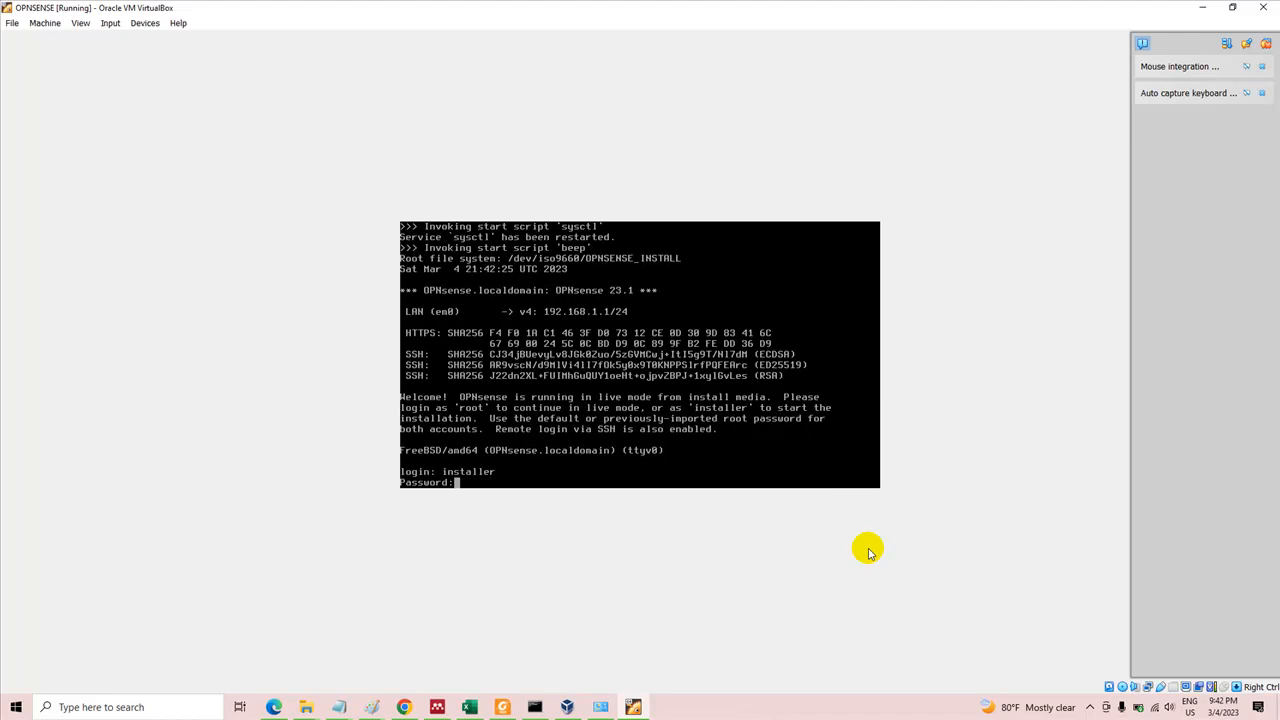
pyautogui.press('Return')
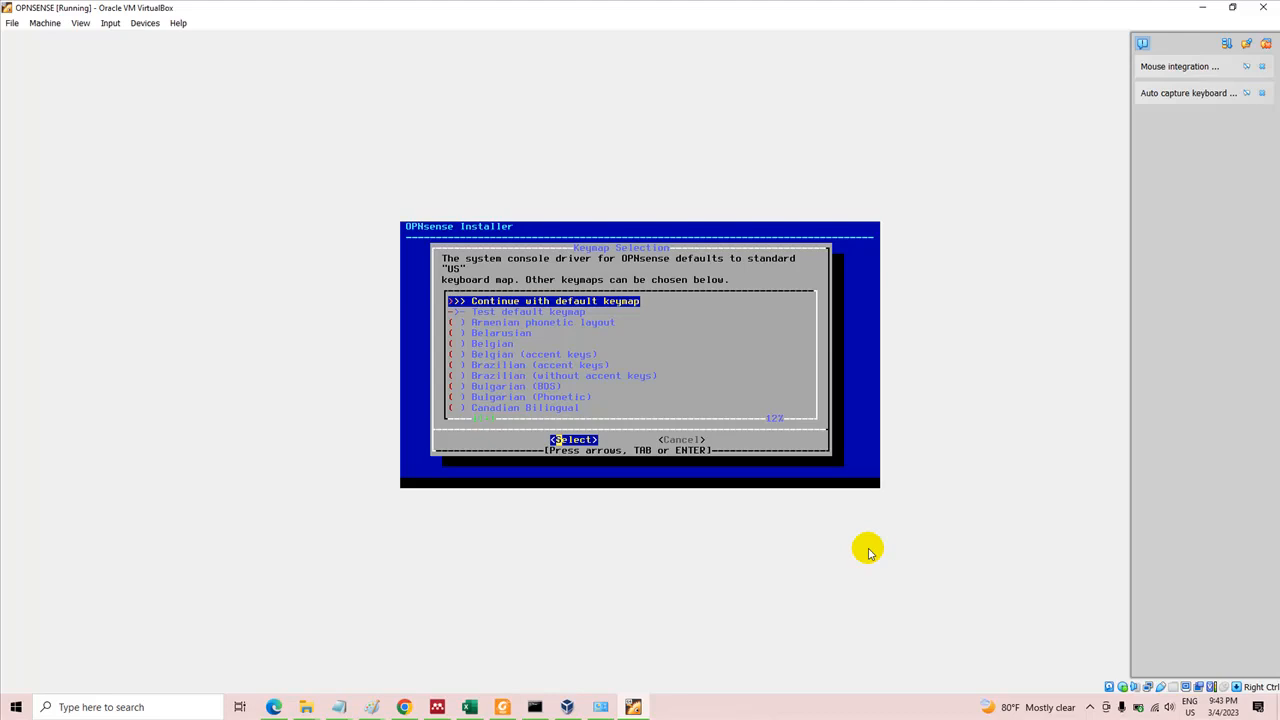
pyautogui.press('Return')
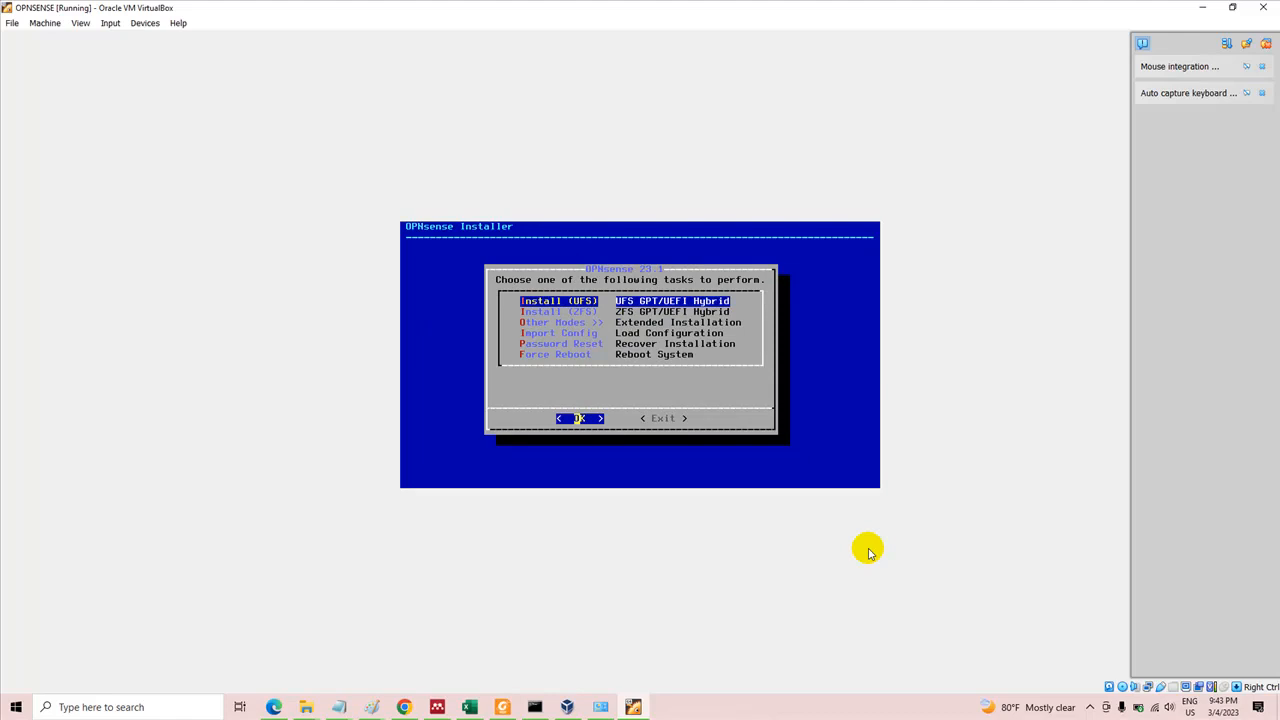
# Choose the Install (UFS) task with the UFS GPT/UEFI Hybrid layout in the OPNsense installer
pyautogui.press('Down')
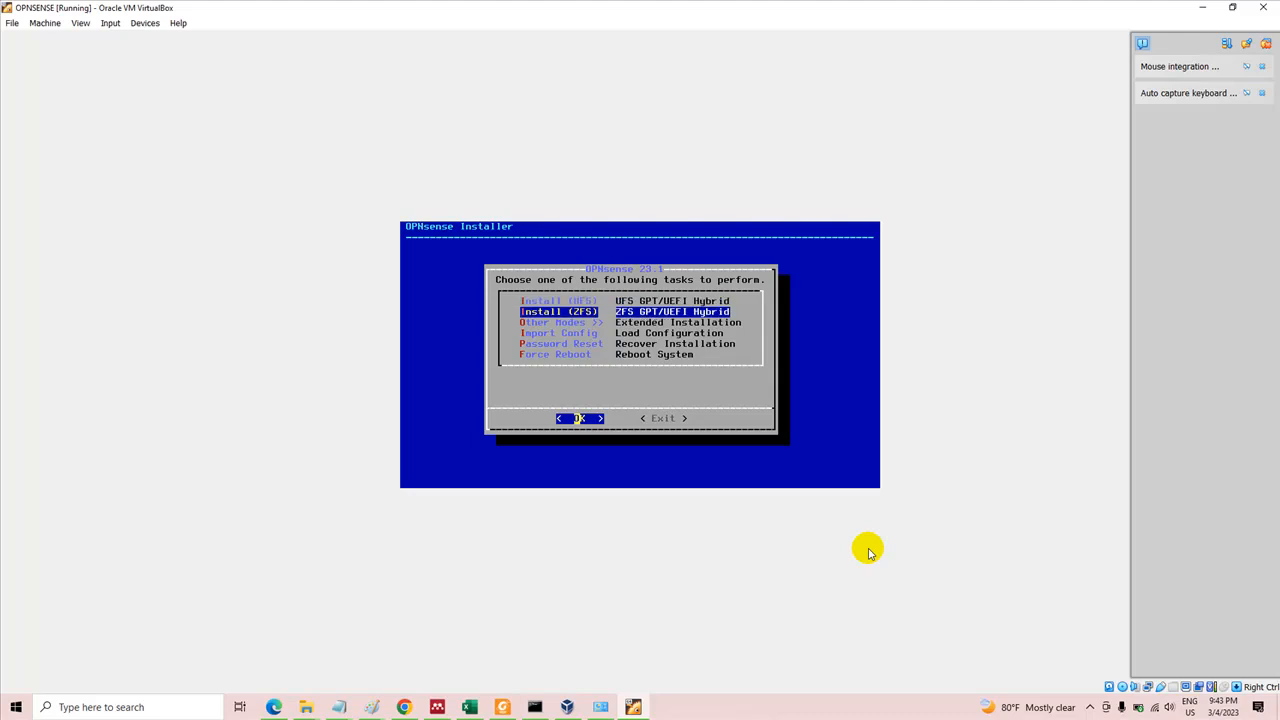
pyautogui.press('Down')
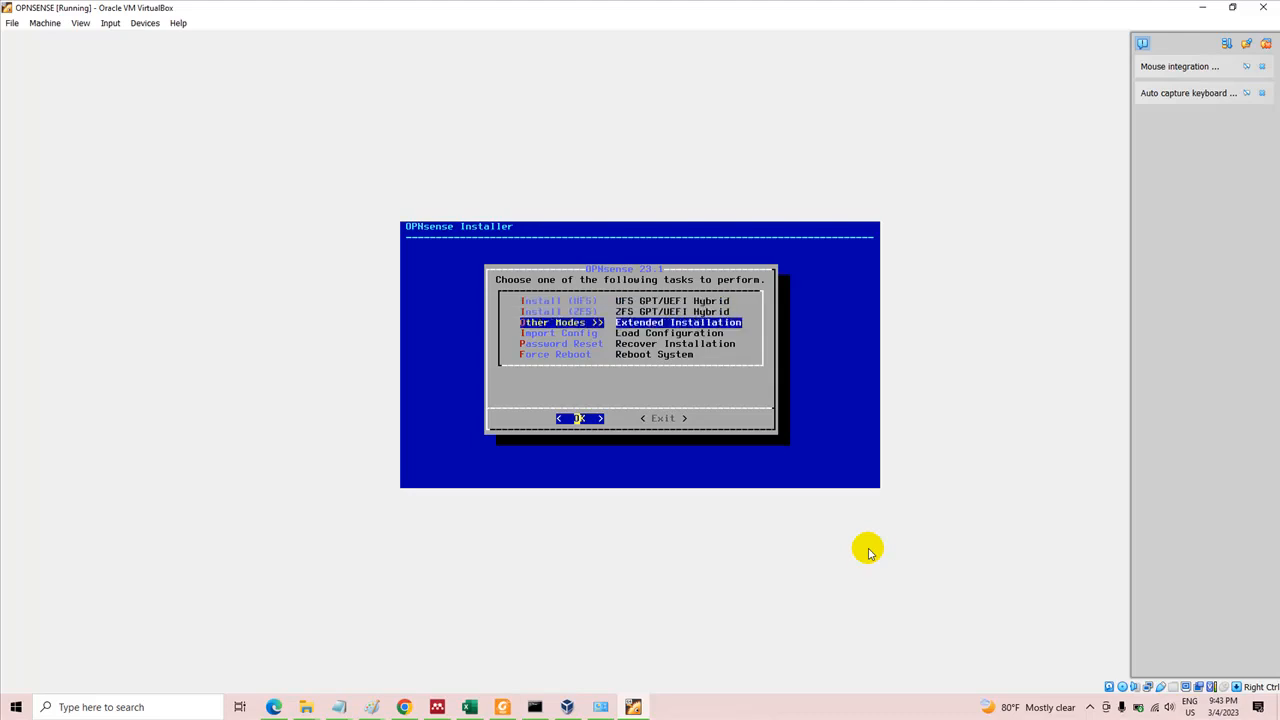
pyautogui.press('Up')
pyautogui.press('Up')
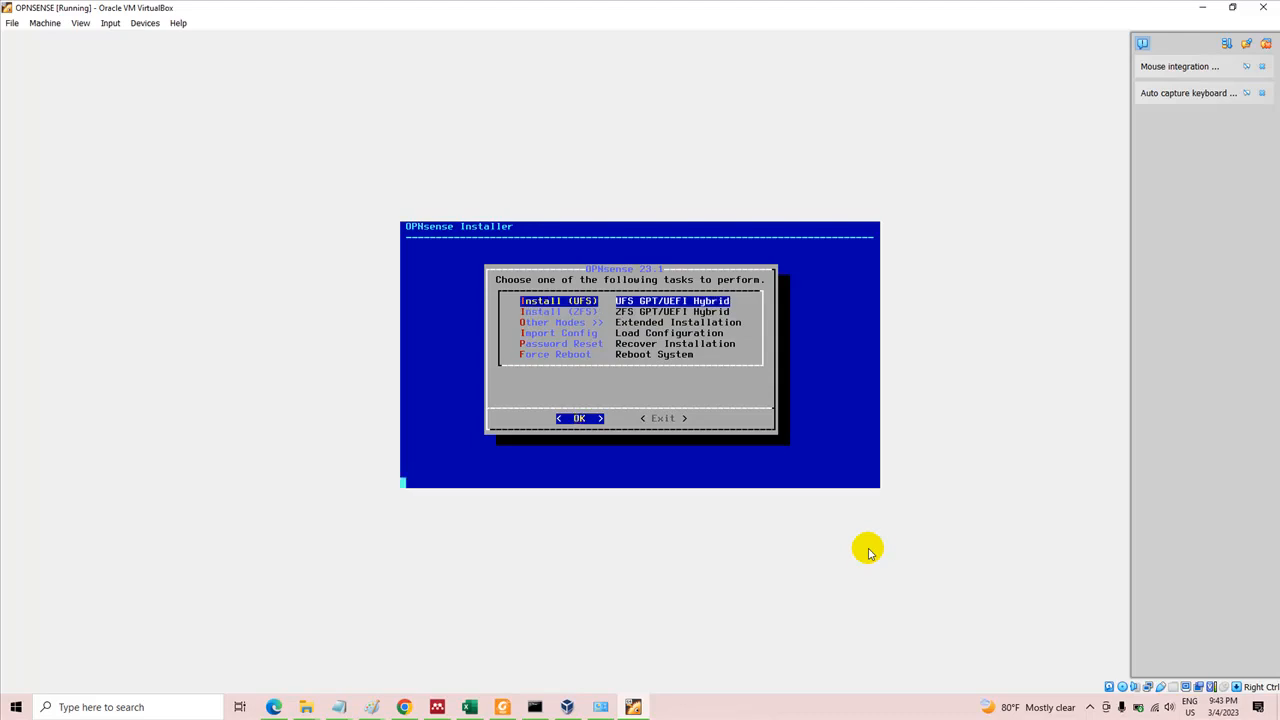
pyautogui.press('Return')
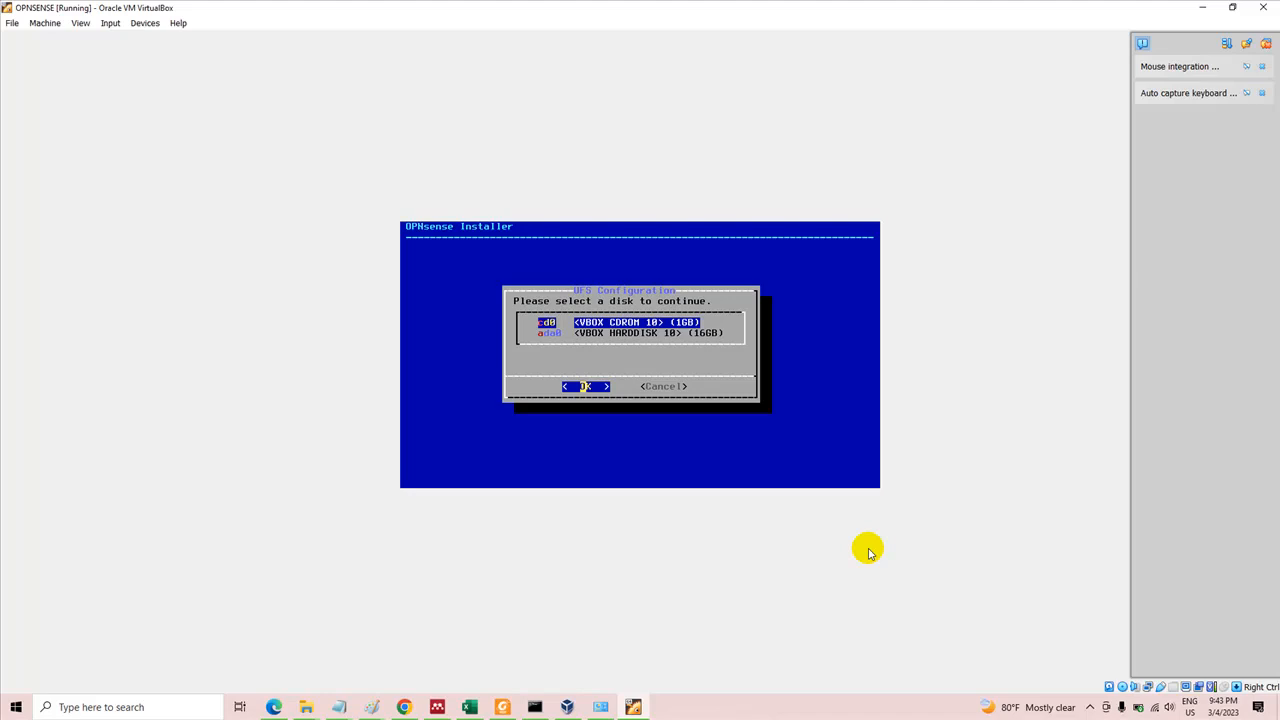
# Select the 16 GB VBOX HARDDISK ada0 as the installation target and confirm destroying its current contents
pyautogui.press('Down')
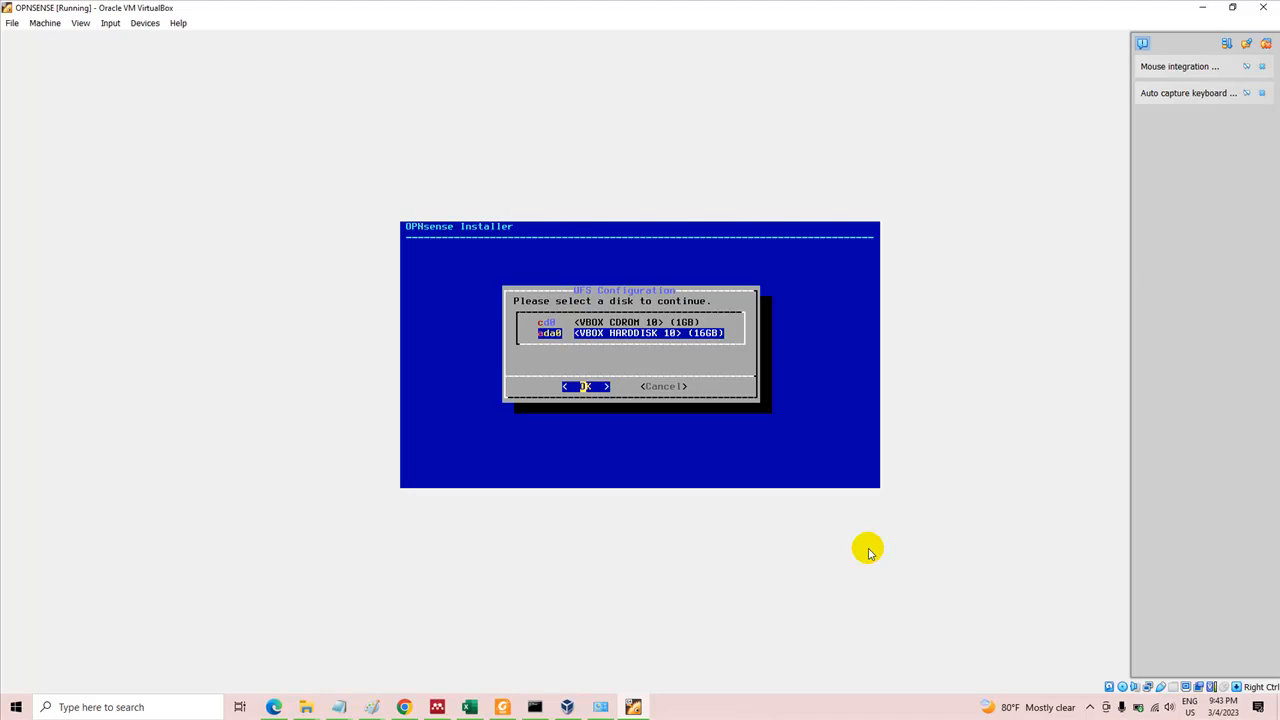
pyautogui.press('Up')
pyautogui.press('Down')
pyautogui.press('Return')
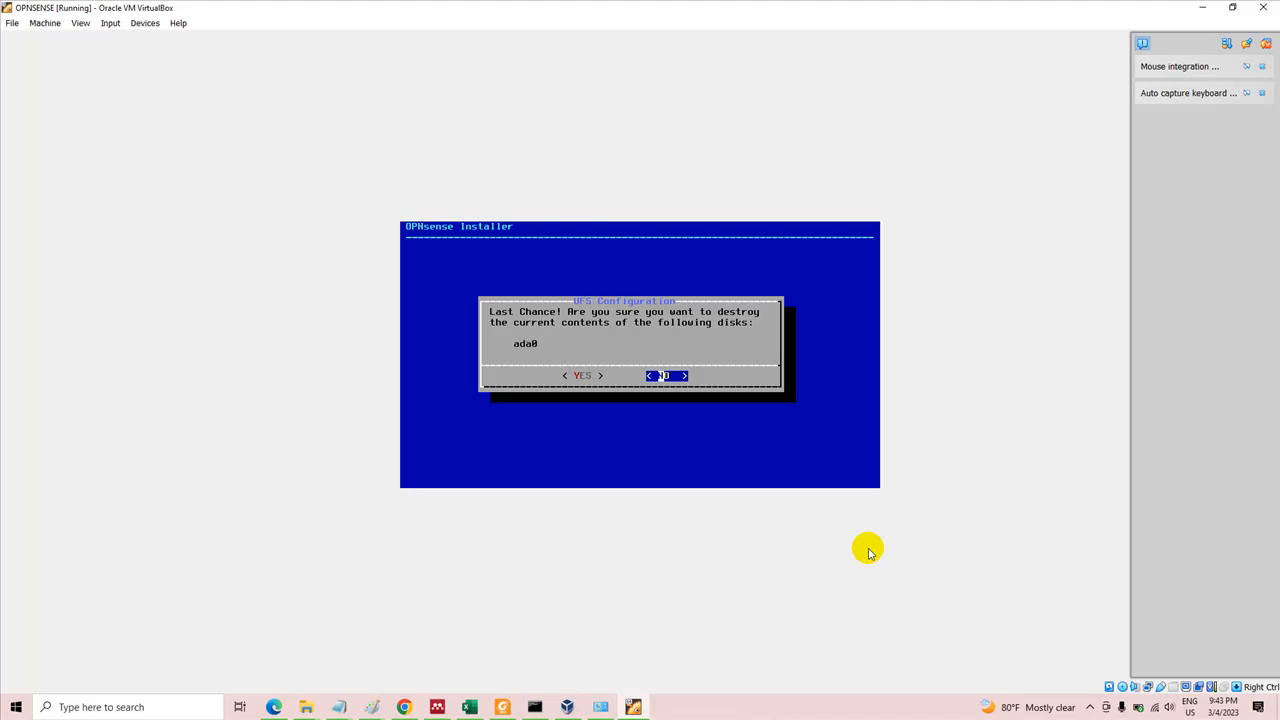
pyautogui.press('Left')
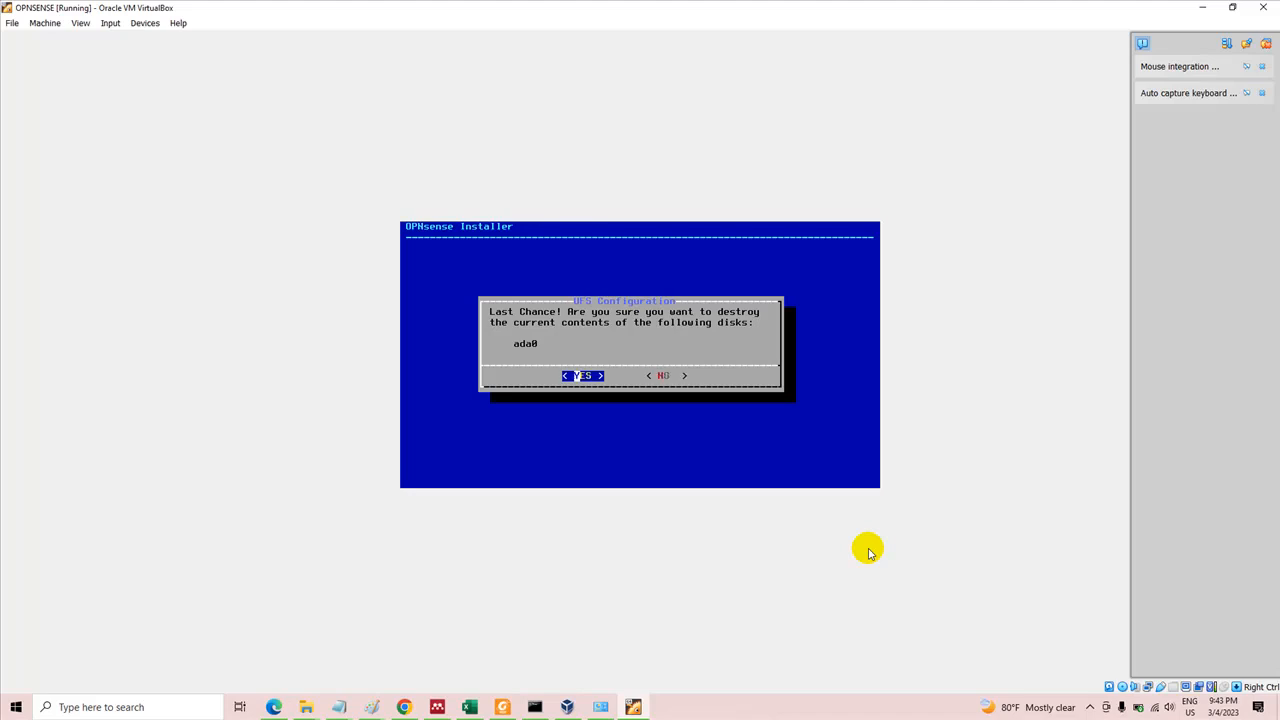
pyautogui.press('Return')
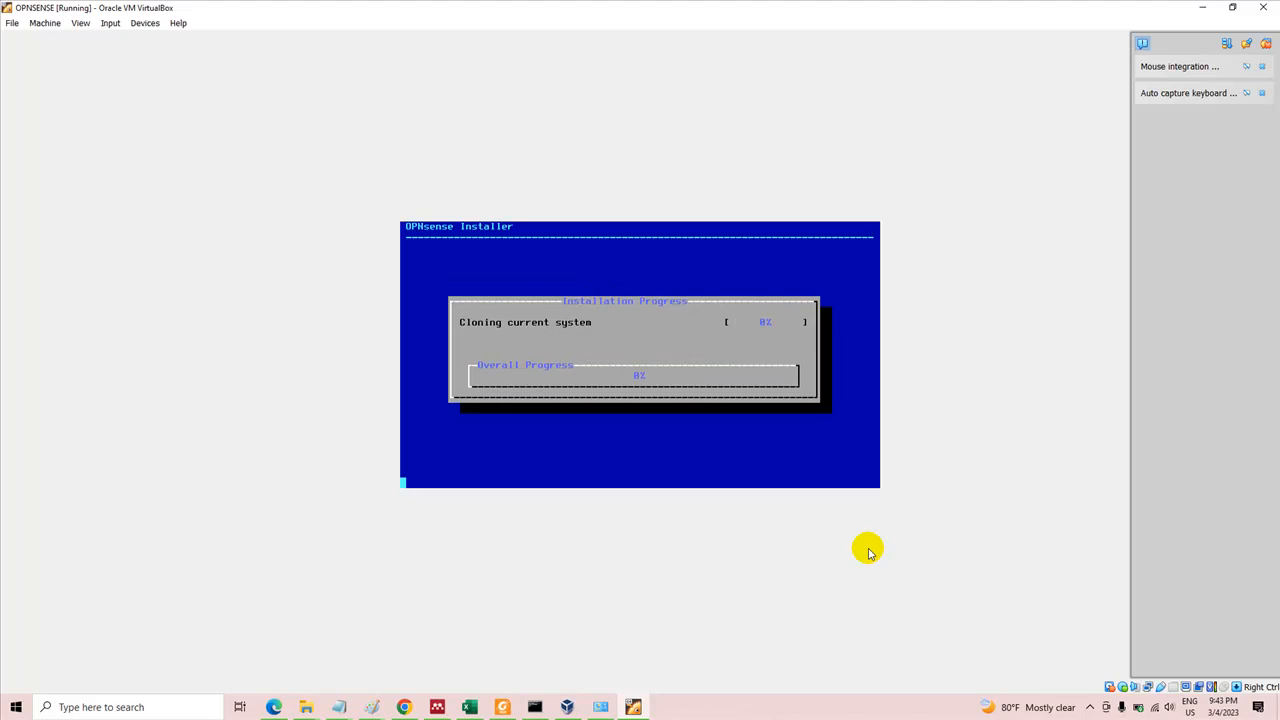
pyautogui.click(1089, 706)
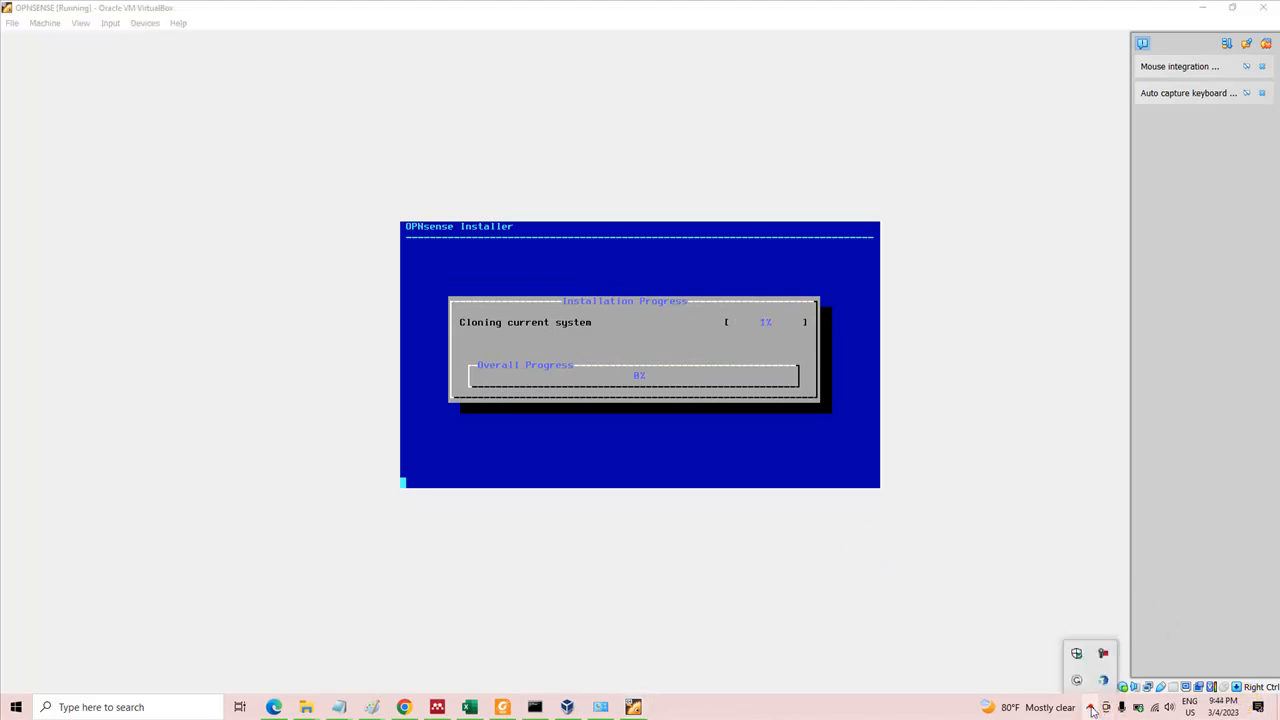
pyautogui.click(1104, 654)
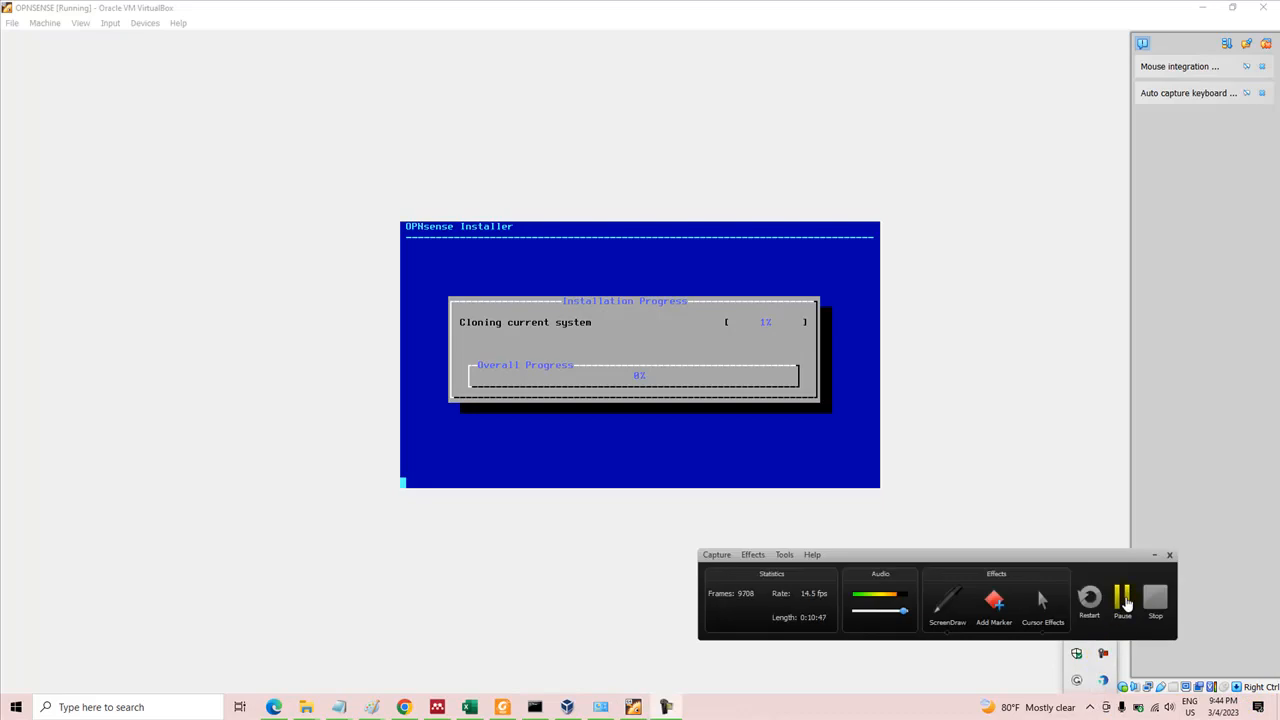
pyautogui.click(1123, 599)
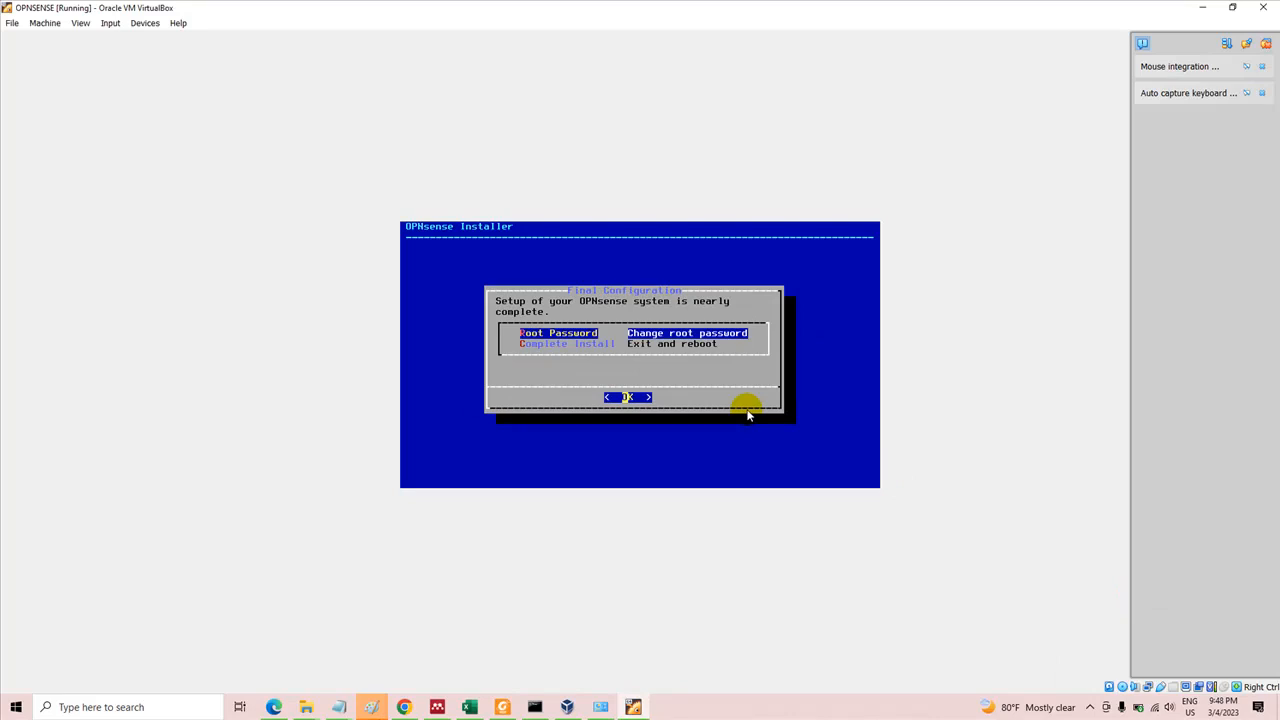
# Change the root password in the final configuration, entering the new password and confirming it
pyautogui.press('Return')
pyautogui.write('***')
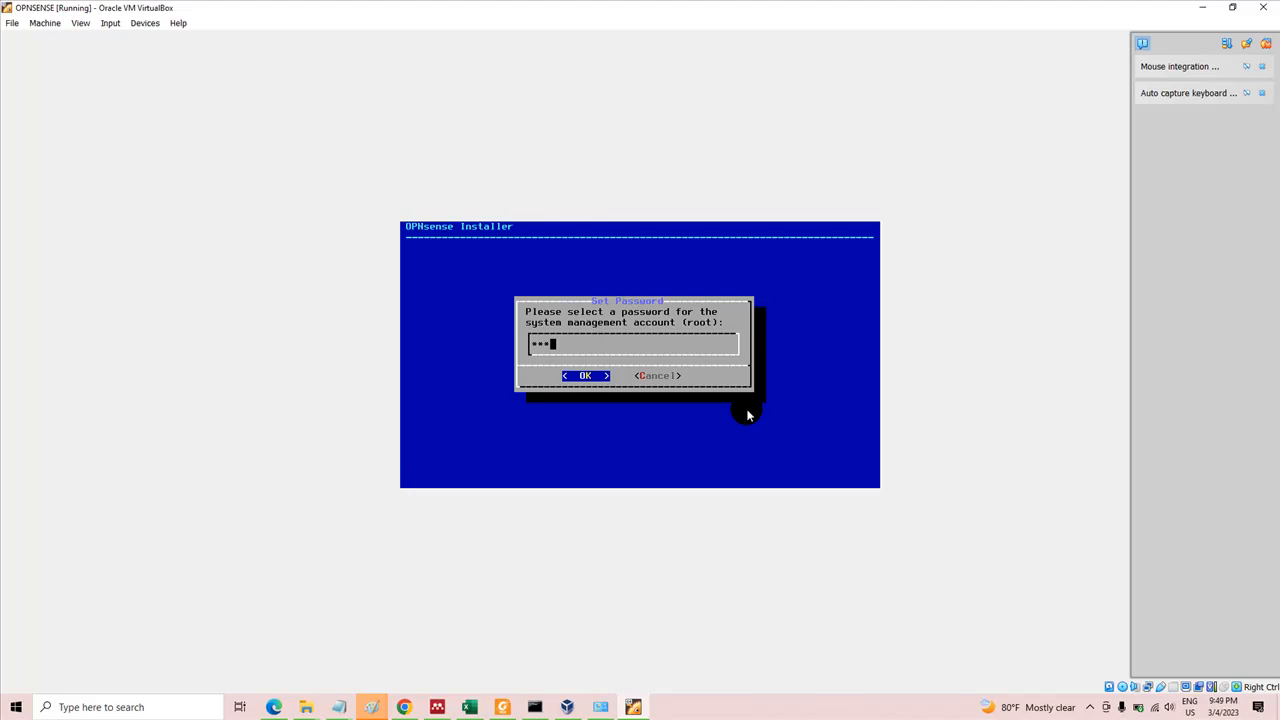
pyautogui.press('Return')
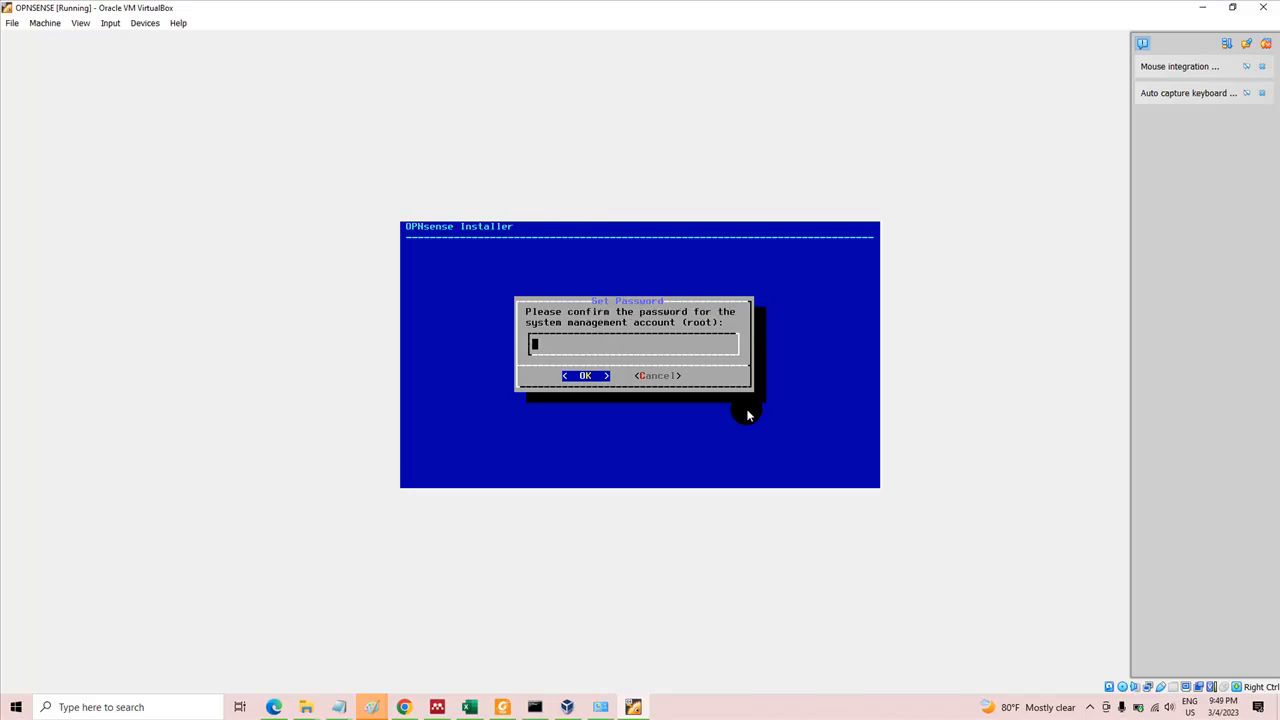
pyautogui.write('***')
pyautogui.press('Return')
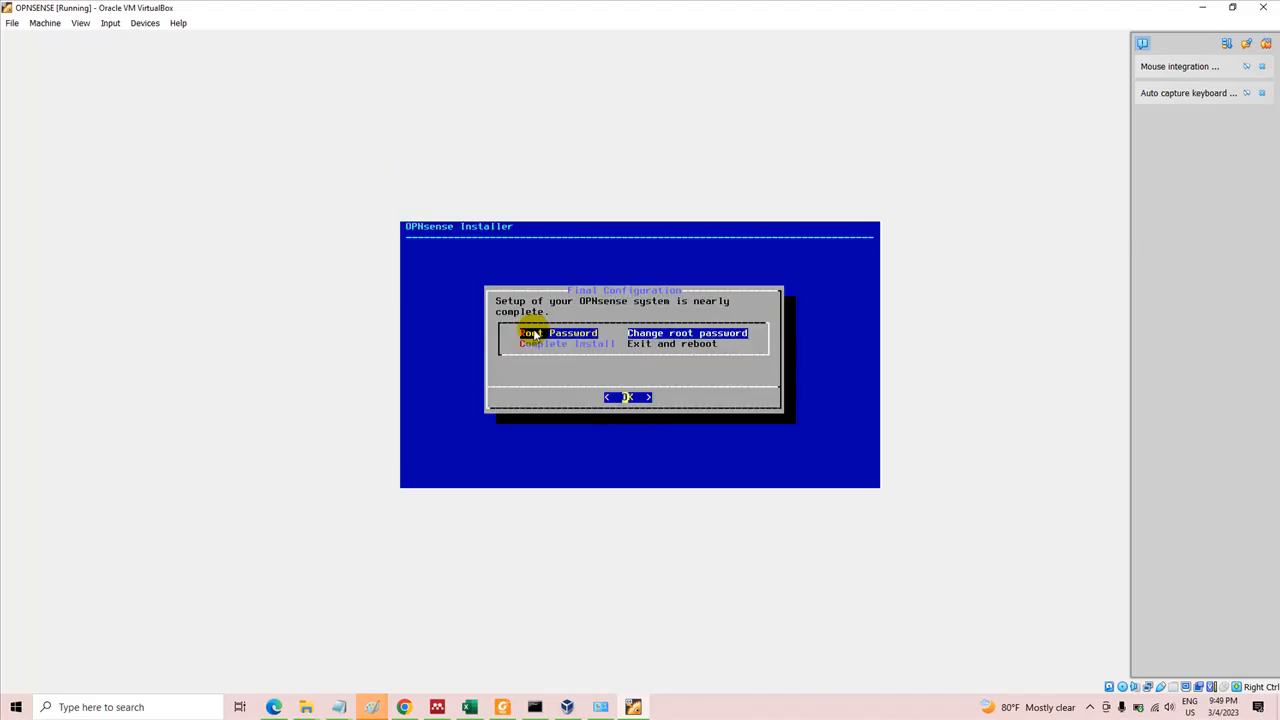
# Eject the OPNsense-23.1-OpenSSL-dvd-amd64.iso image from the machine's virtual optical drive, forcing the unmount
pyautogui.click(145, 23)
pyautogui.moveTo(165, 39)
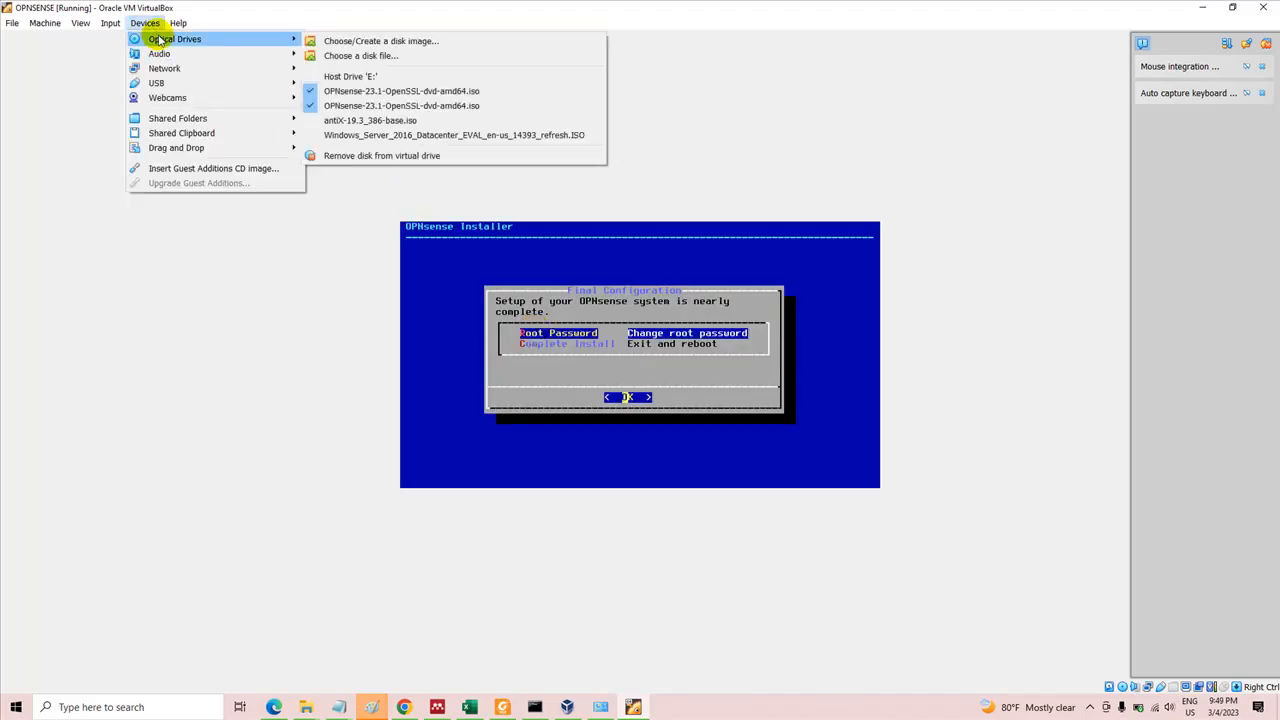
pyautogui.click(316, 92)
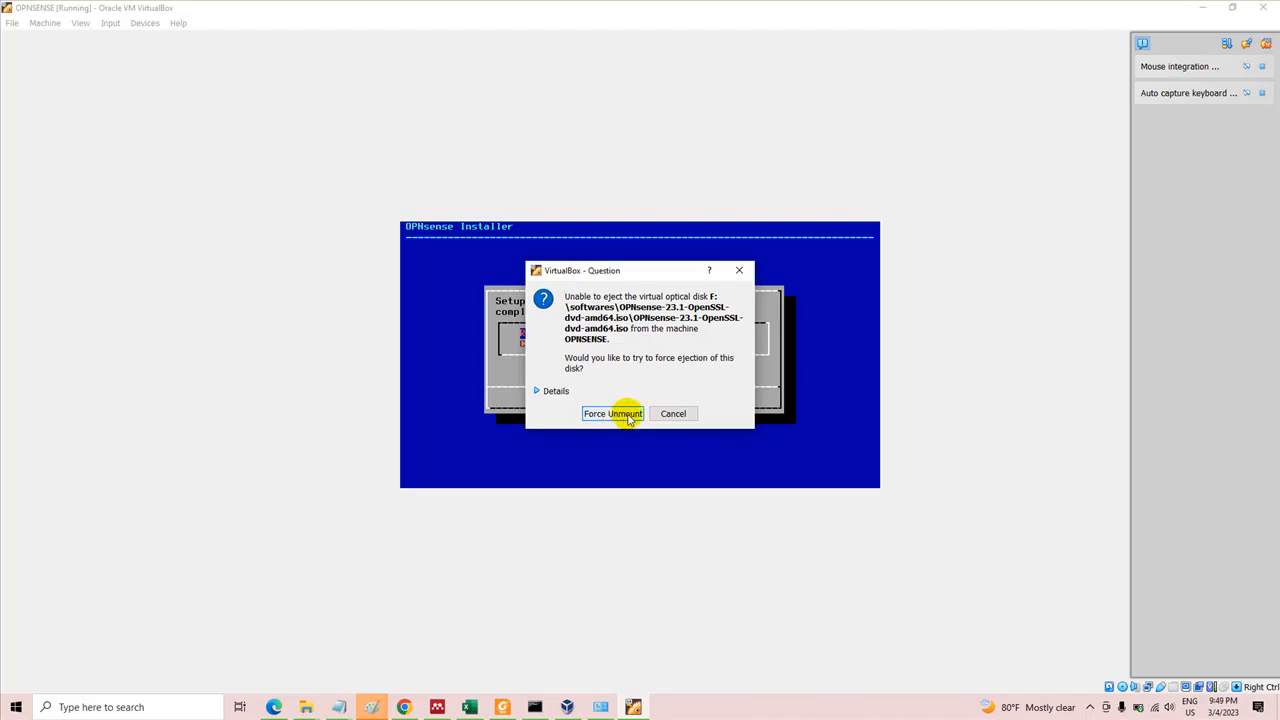
pyautogui.click(612, 413)
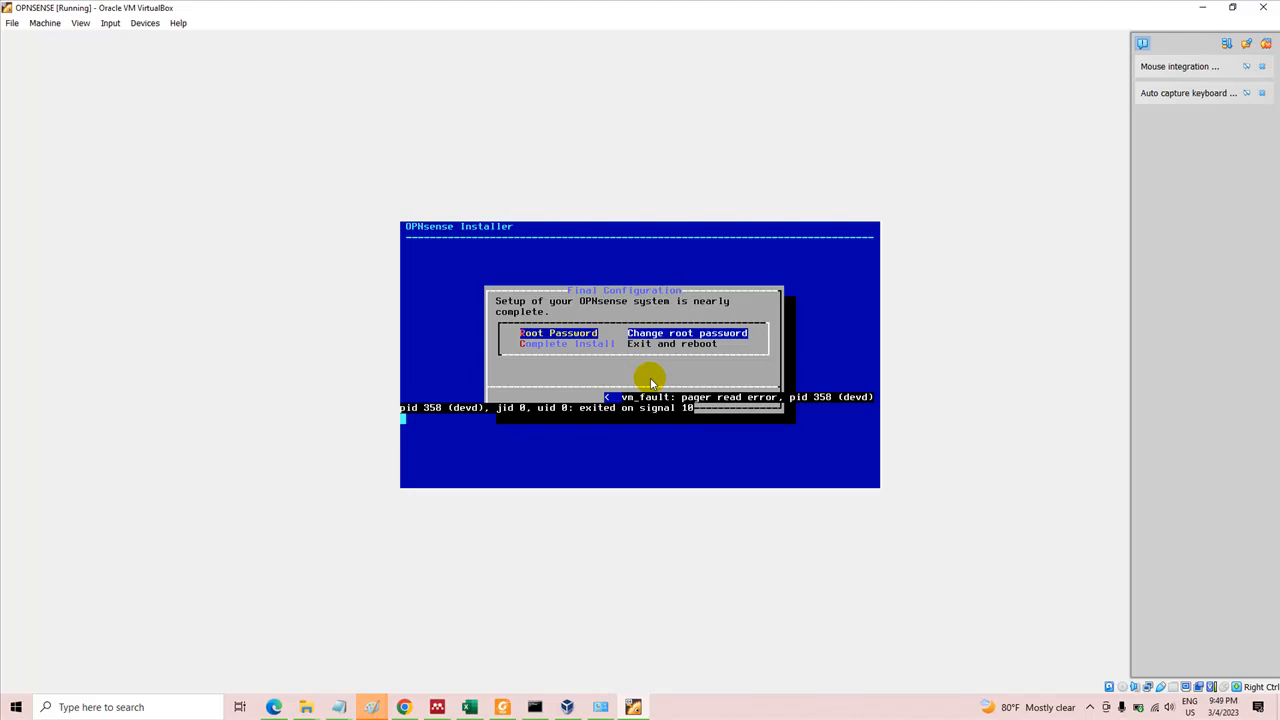
# Complete the installation with exit and reboot, and decline capturing the mouse in the machine's console
pyautogui.press('Down')
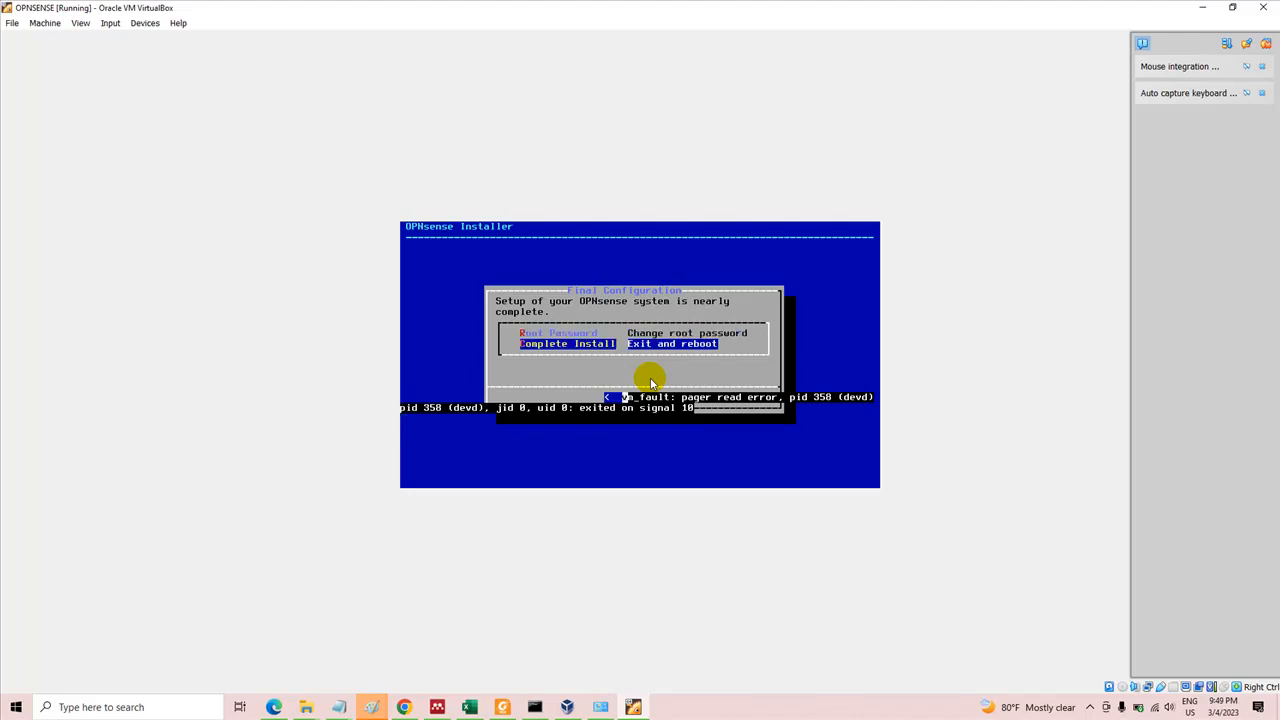
pyautogui.press('Return')
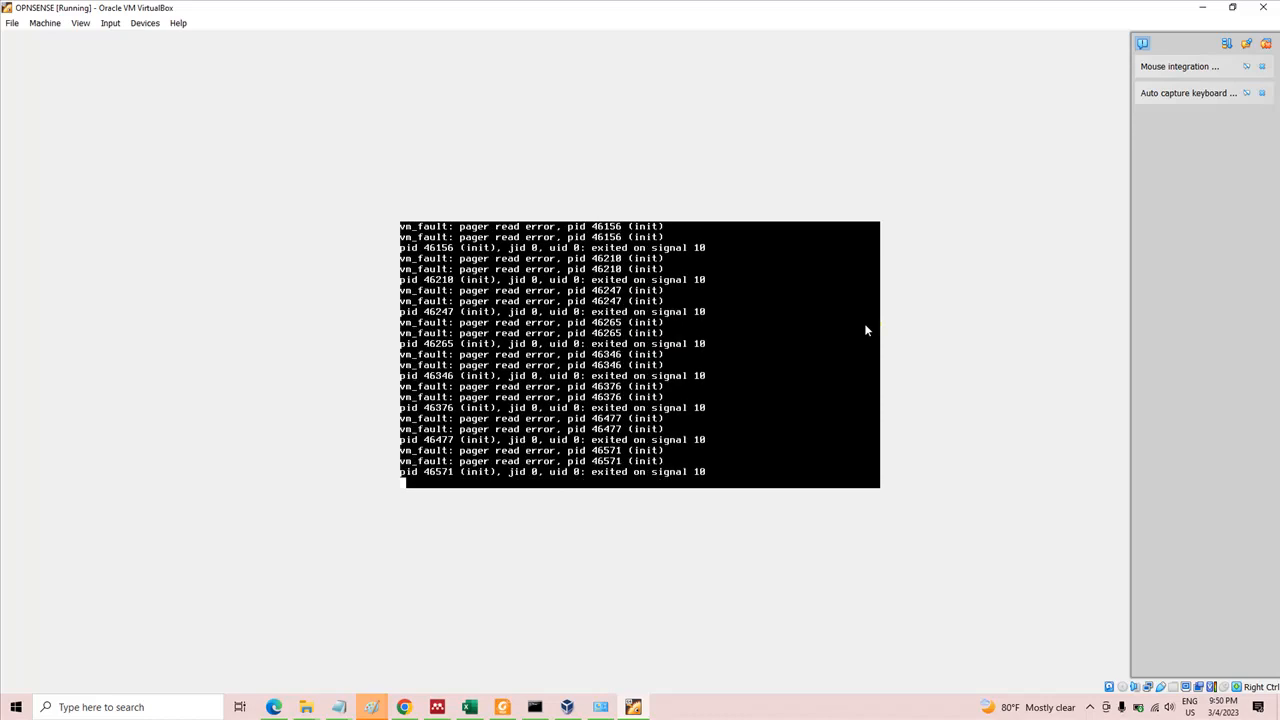
pyautogui.click(730, 342)
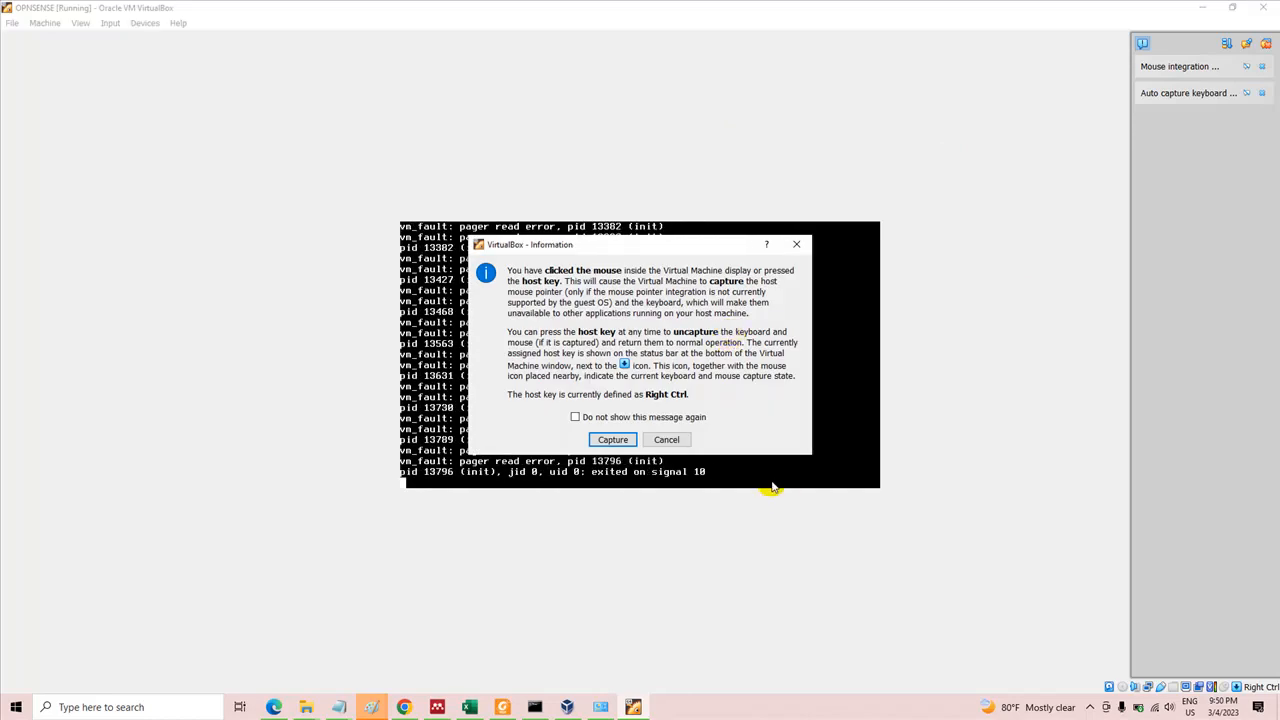
pyautogui.click(666, 439)
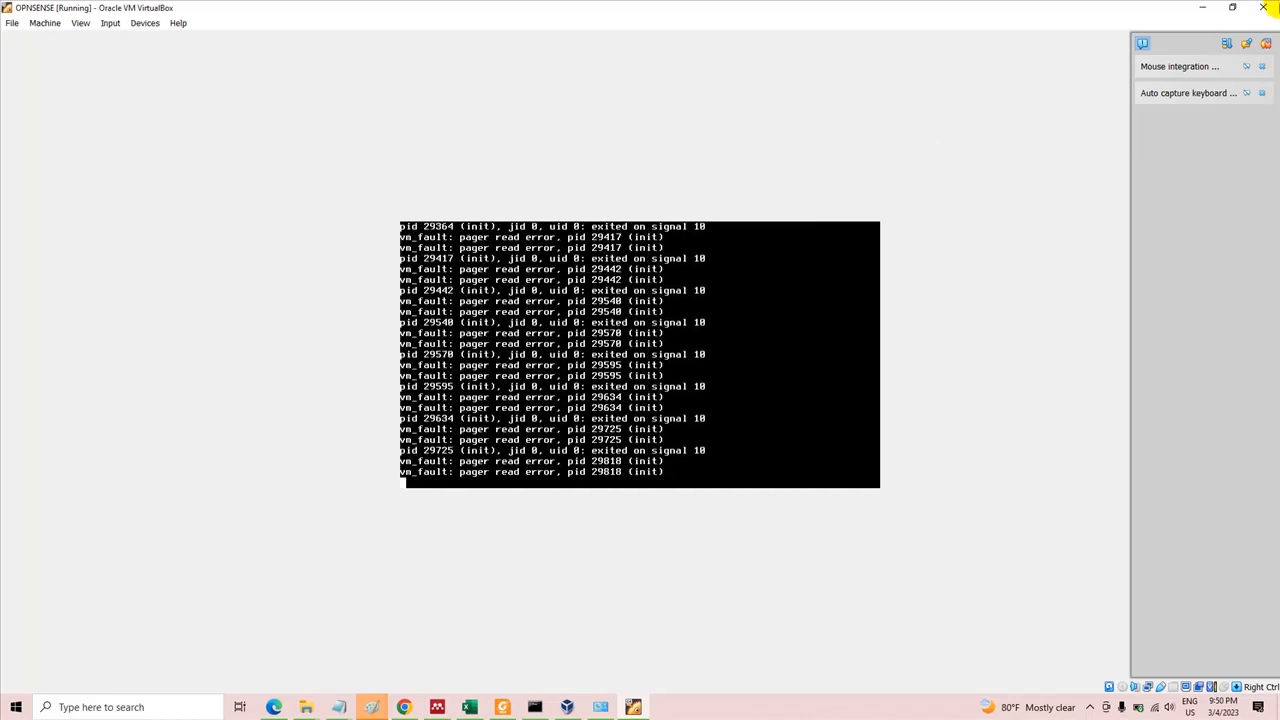
# Close the OPNSENSE virtual machine by powering it off
pyautogui.click(1262, 8)
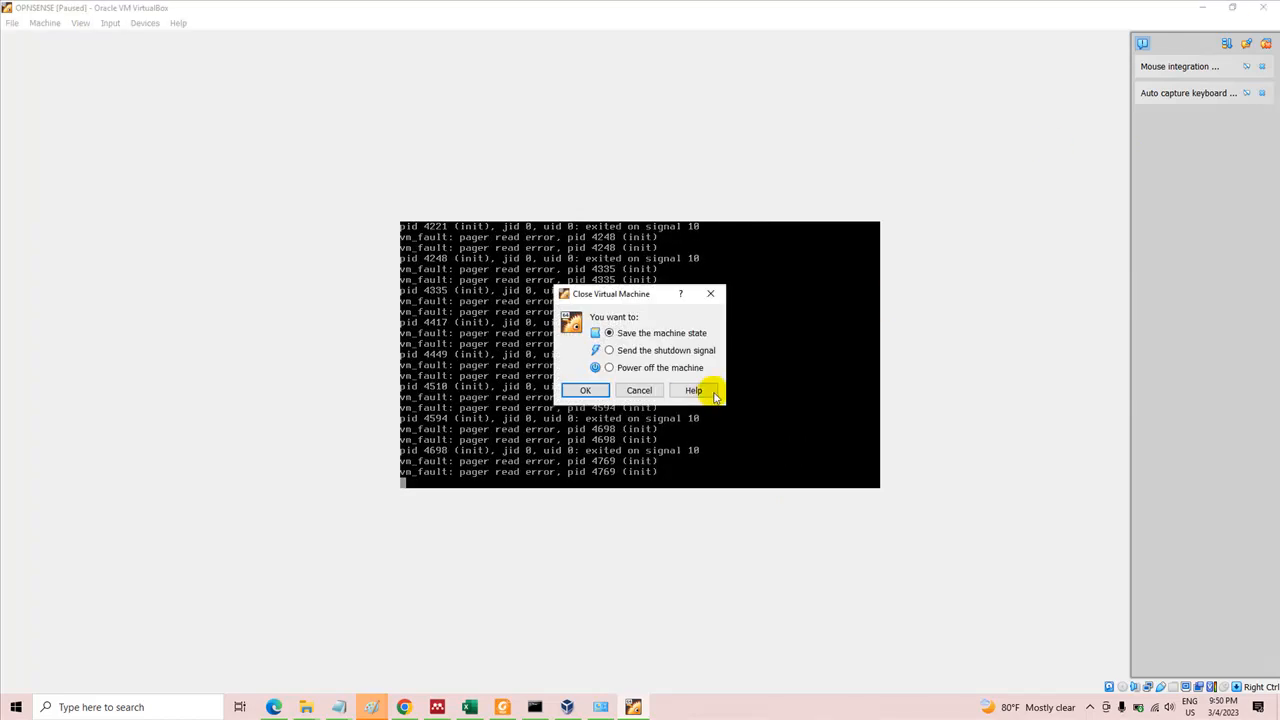
pyautogui.click(677, 367)
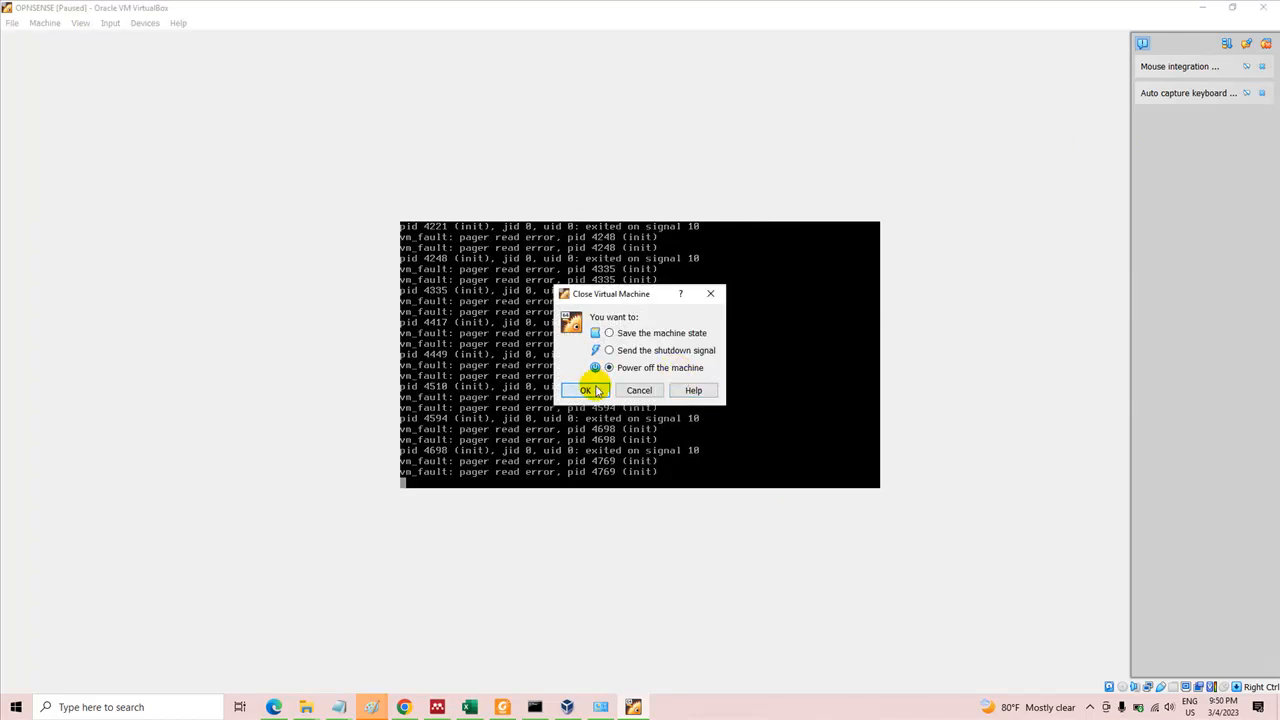
pyautogui.click(594, 390)
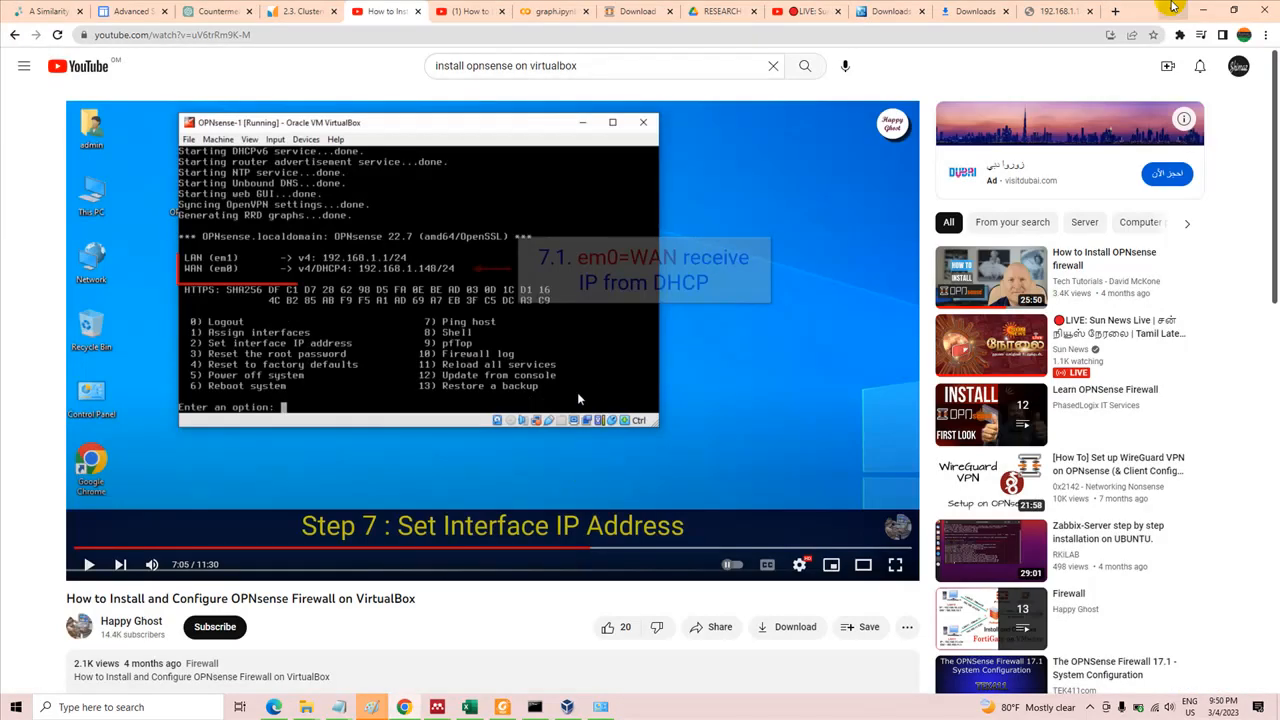
# Start the OPNSENSE machine again from VirtualBox Manager and log in to its console as root with the account password
pyautogui.click(1199, 9)
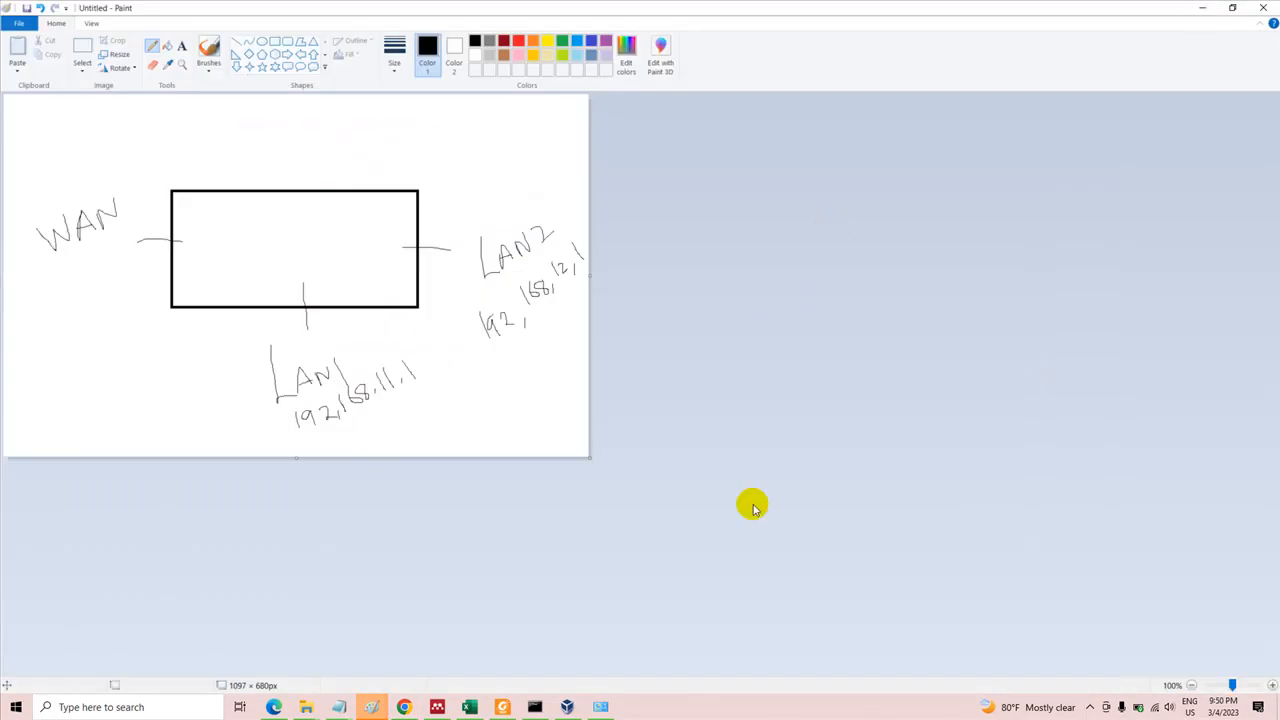
pyautogui.click(567, 707)
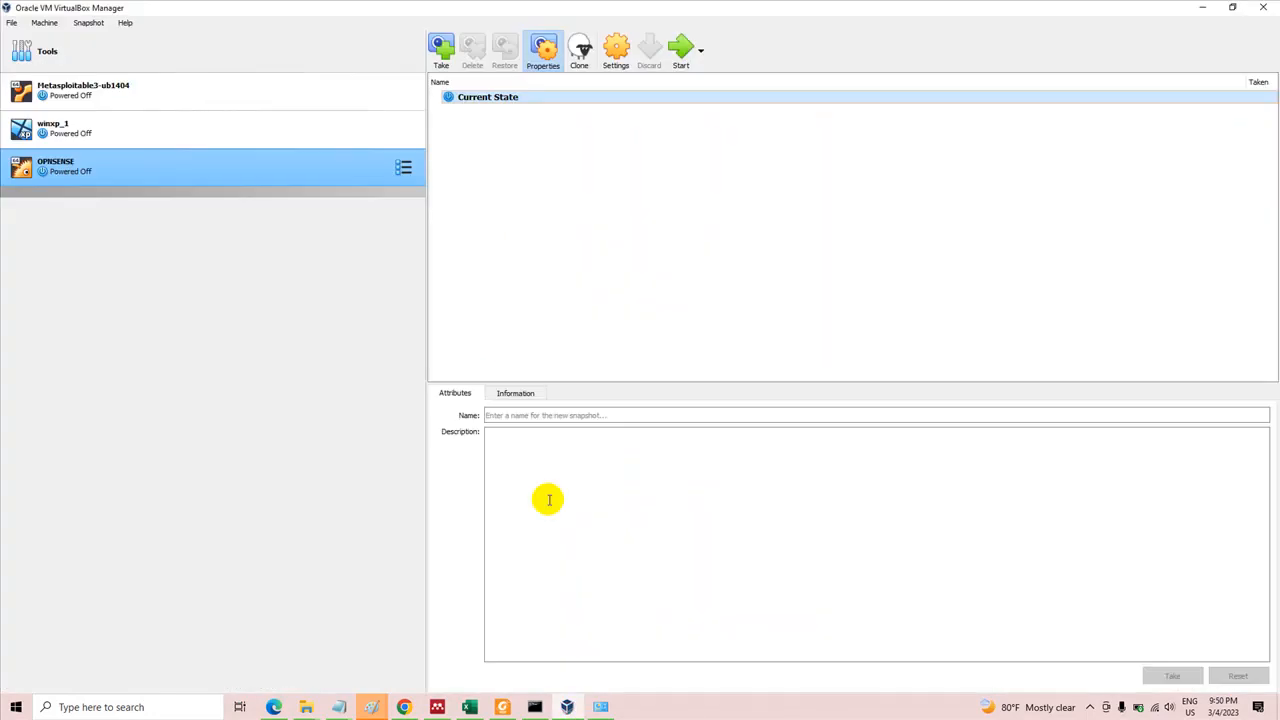
pyautogui.click(684, 50)
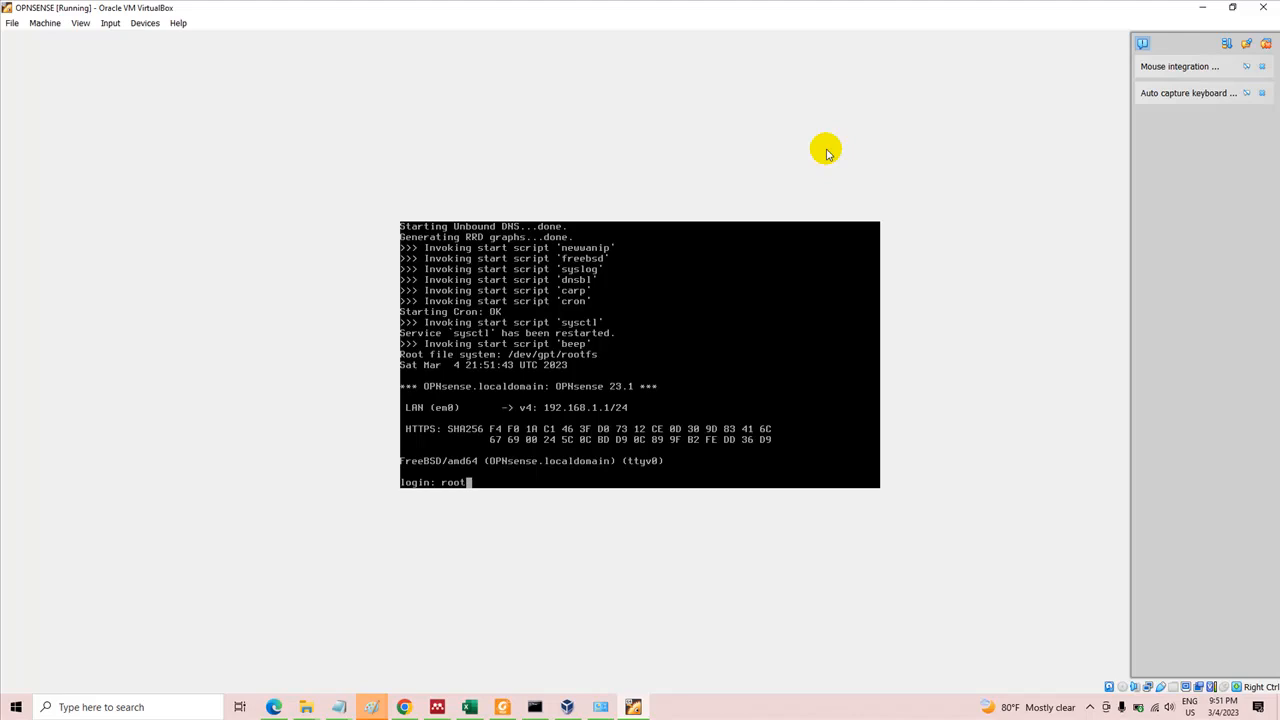
pyautogui.press('Return')
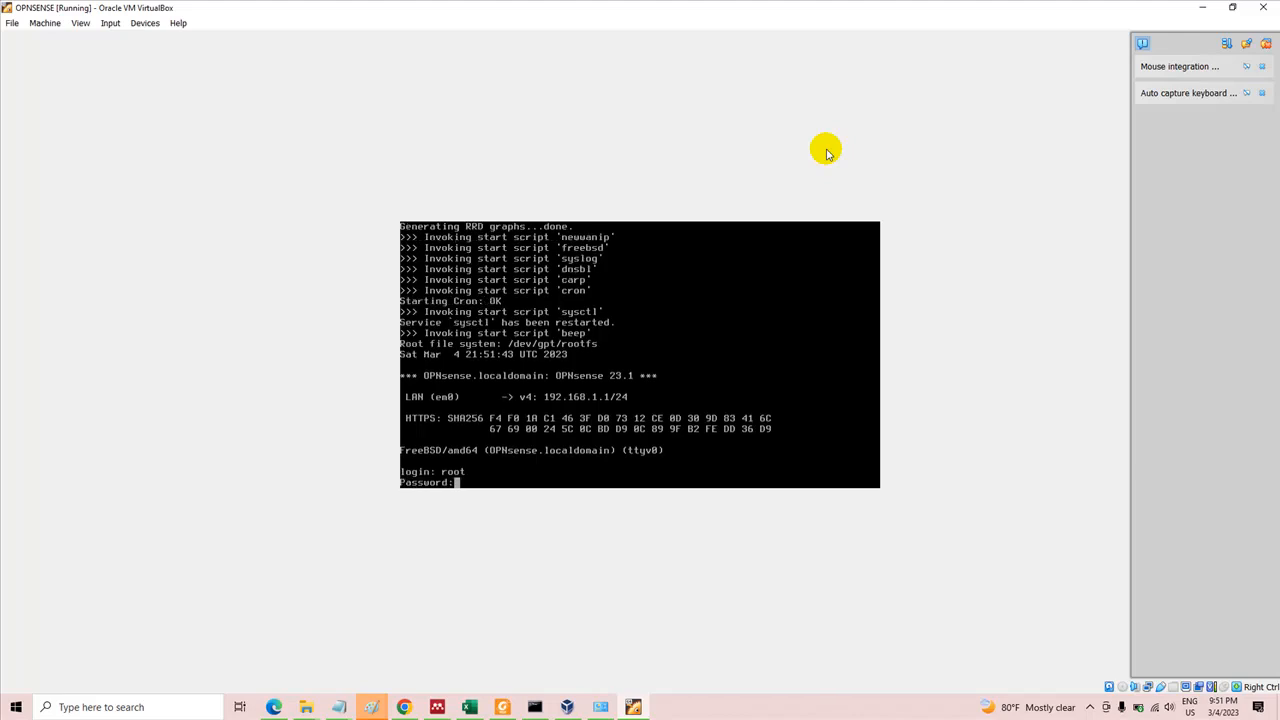
pyautogui.press('Return')
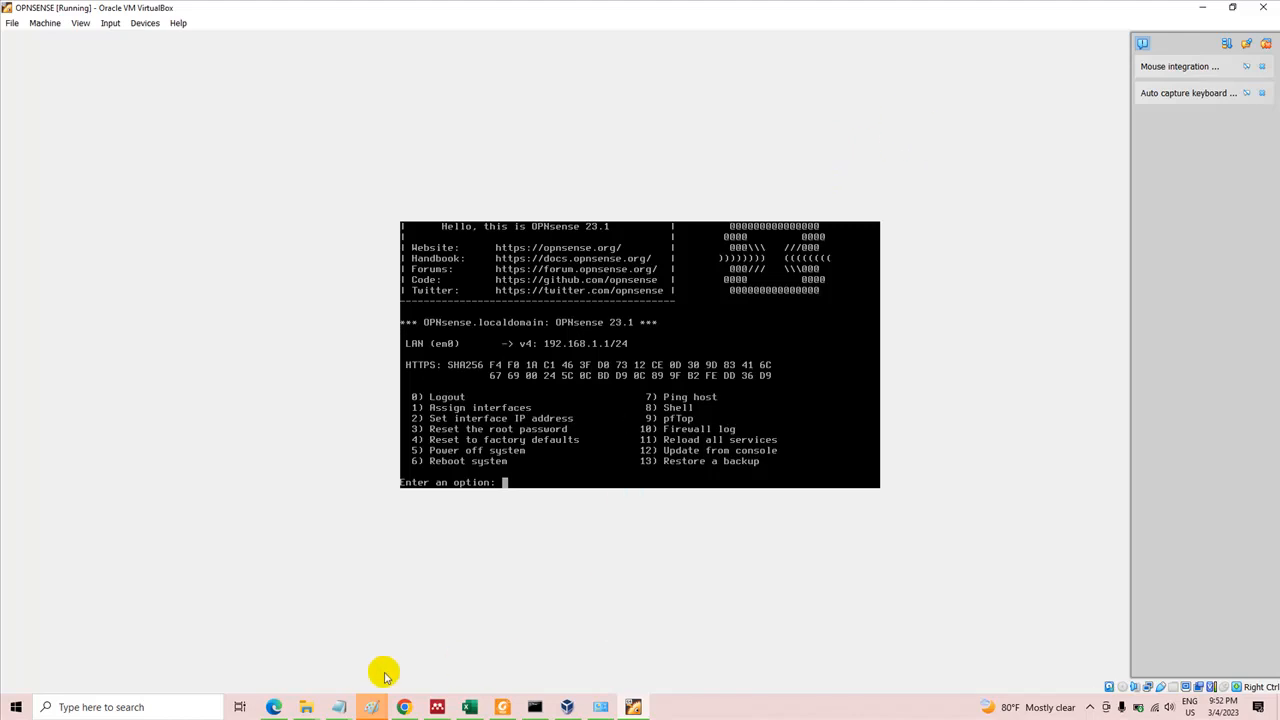
# Review the WAN, LAN1 and LAN2 network sketch in Paint and return to the OPNSENSE console
pyautogui.click(372, 707)
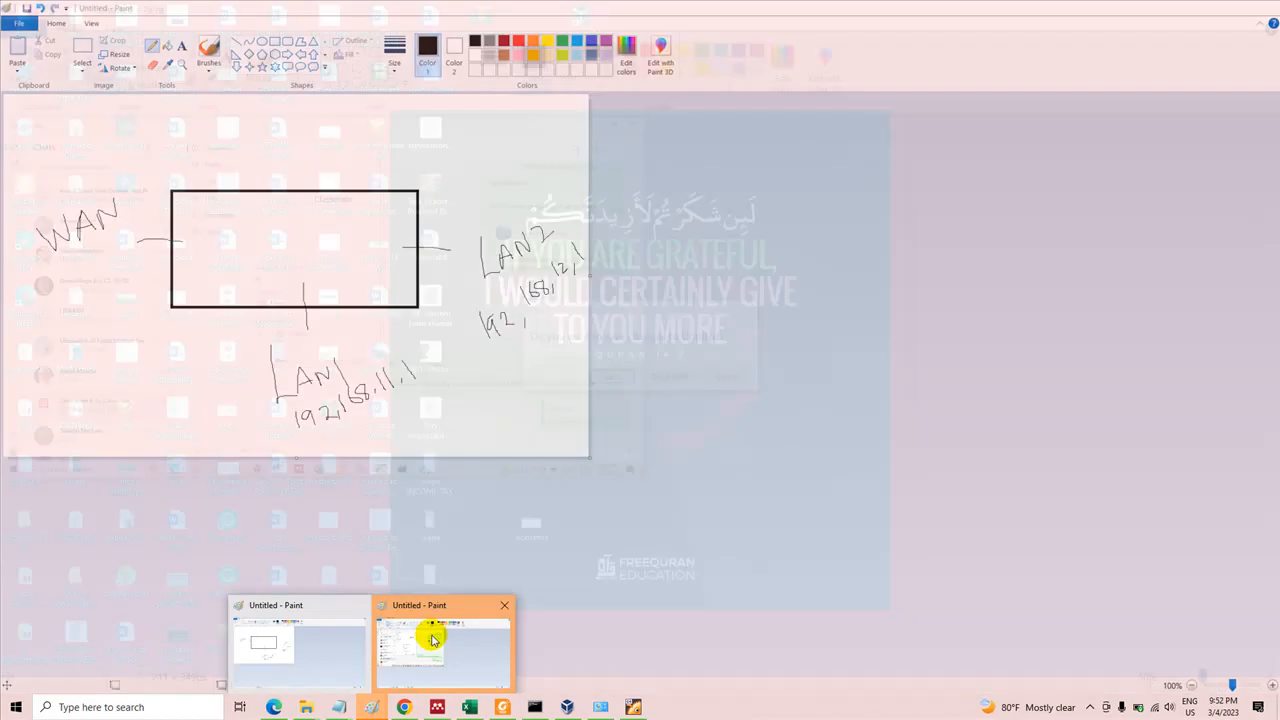
pyautogui.click(313, 630)
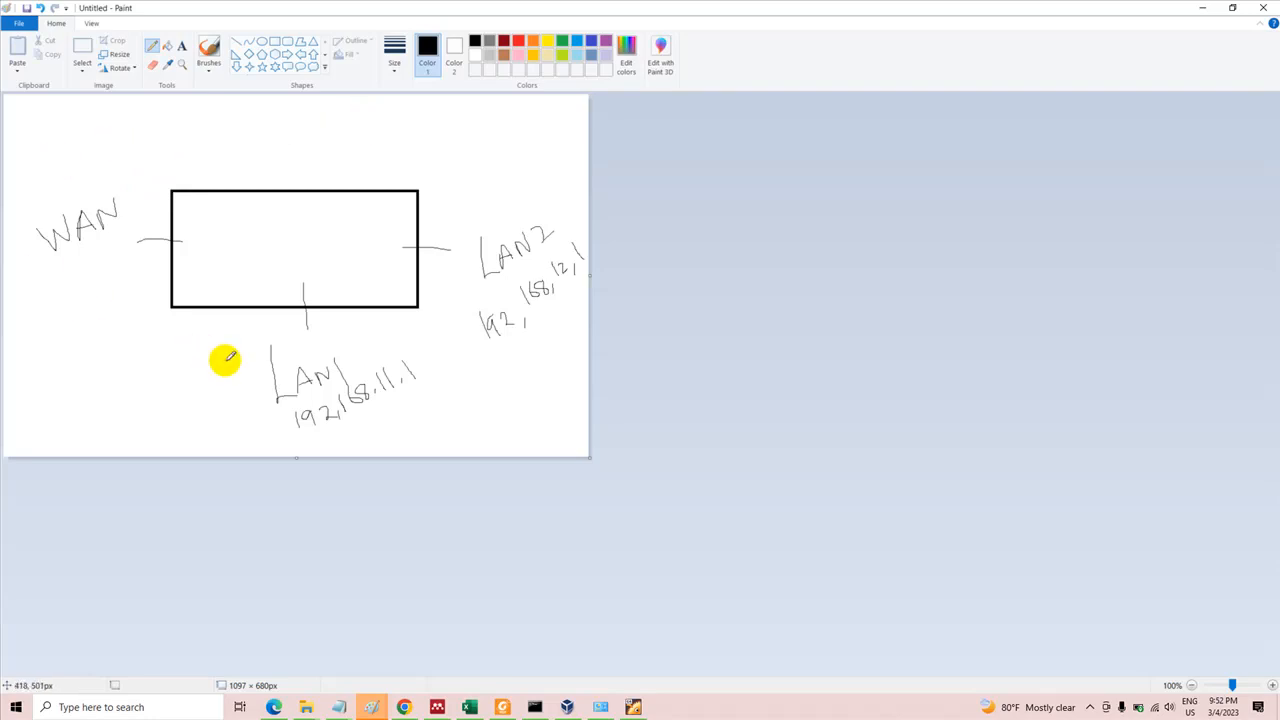
pyautogui.click(632, 706)
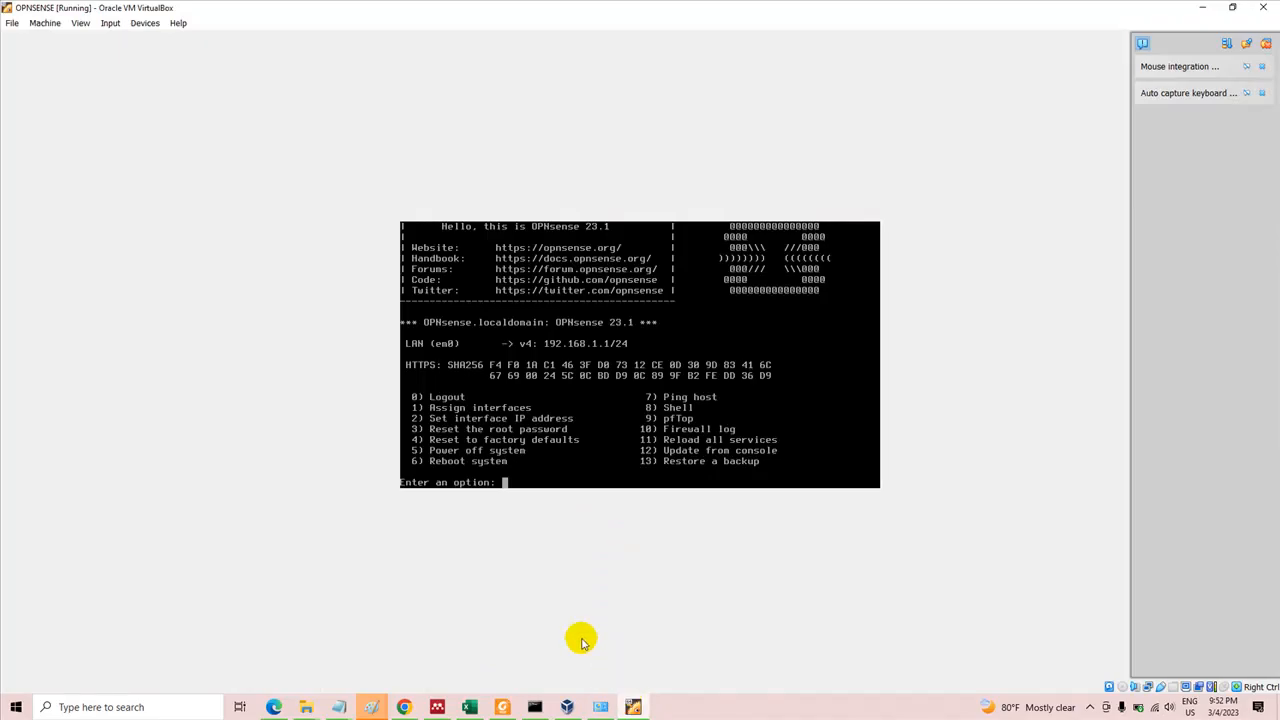
# Check the running machine's network settings for Adapter 1 and close them
pyautogui.rightClick(1148, 686)
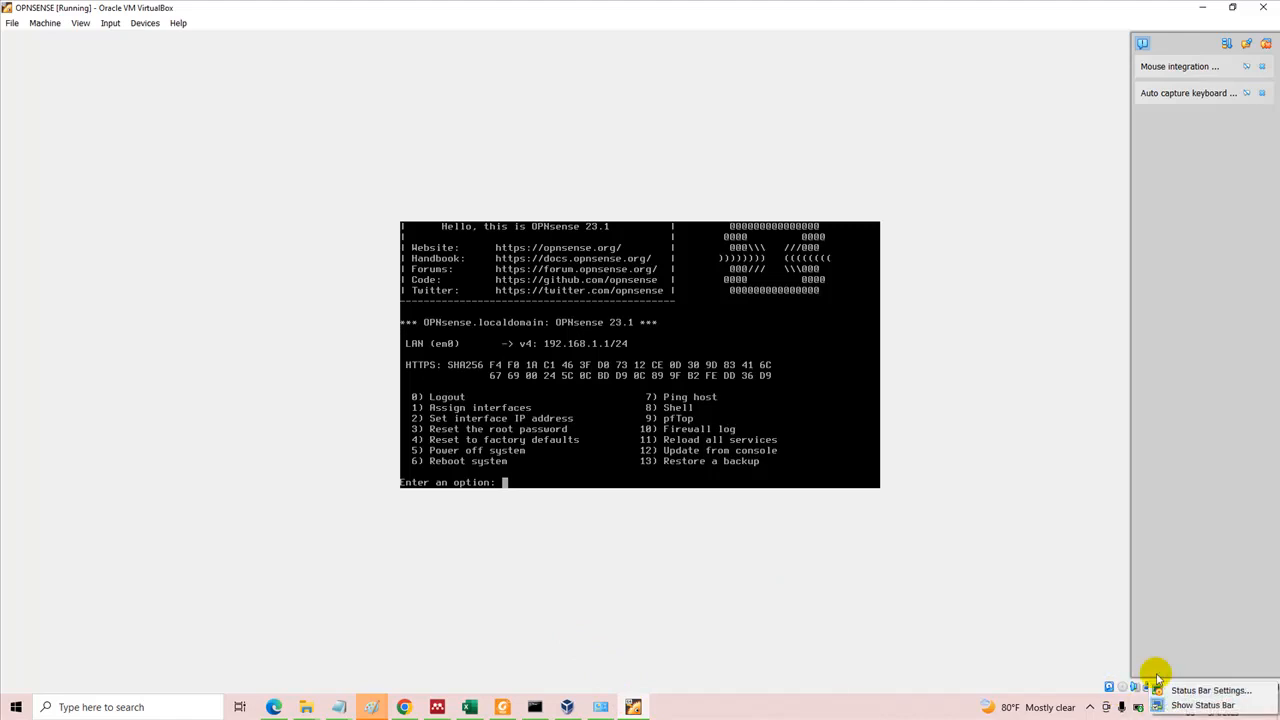
pyautogui.click(1148, 688)
pyautogui.rightClick(1148, 688)
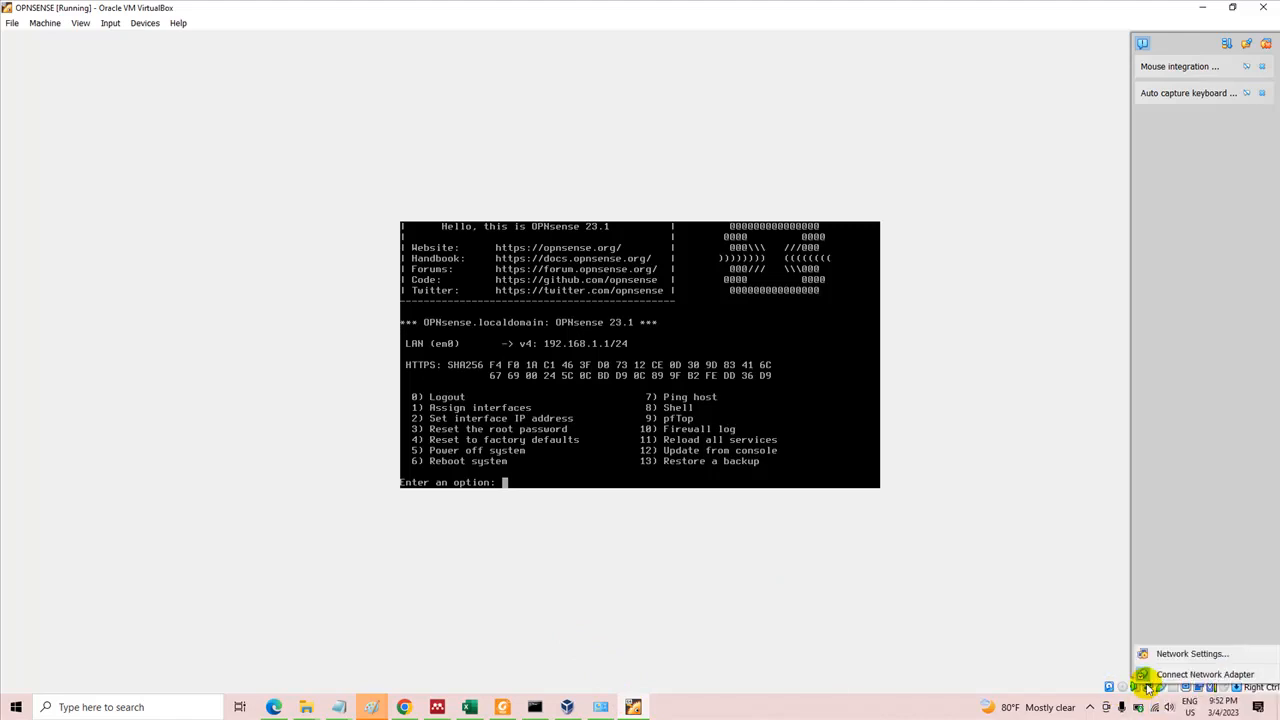
pyautogui.click(1155, 661)
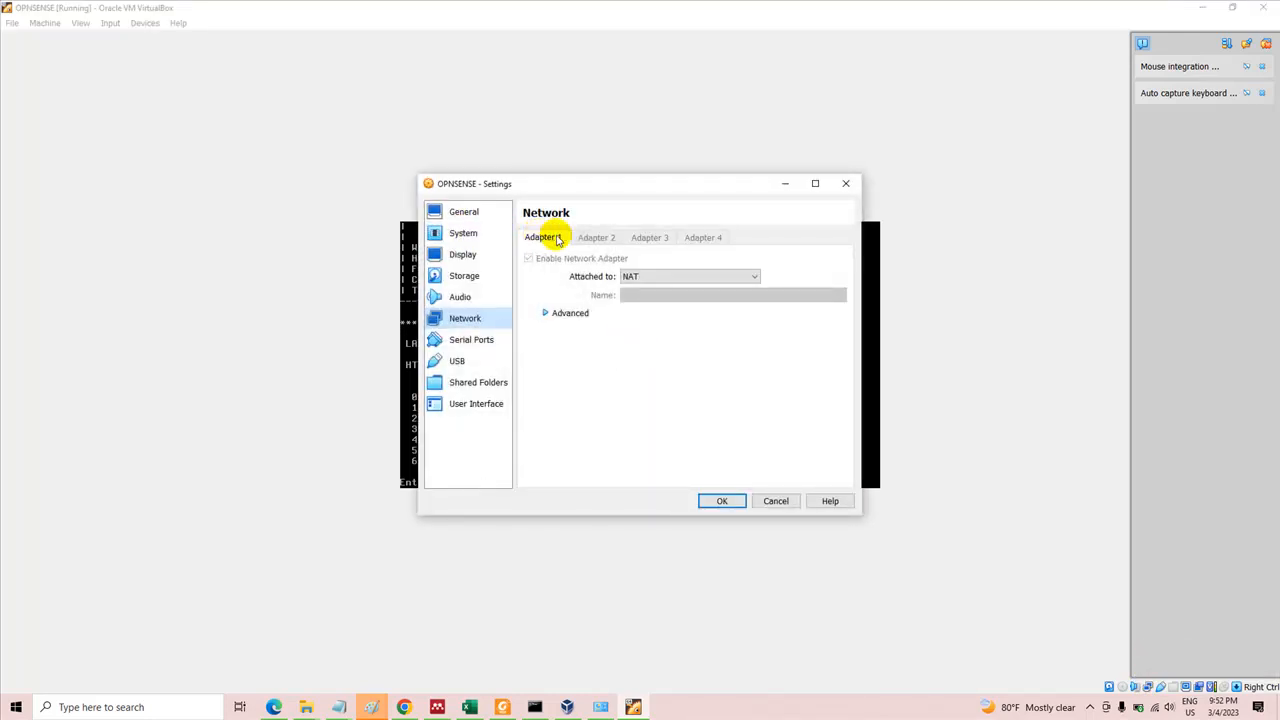
pyautogui.click(725, 501)
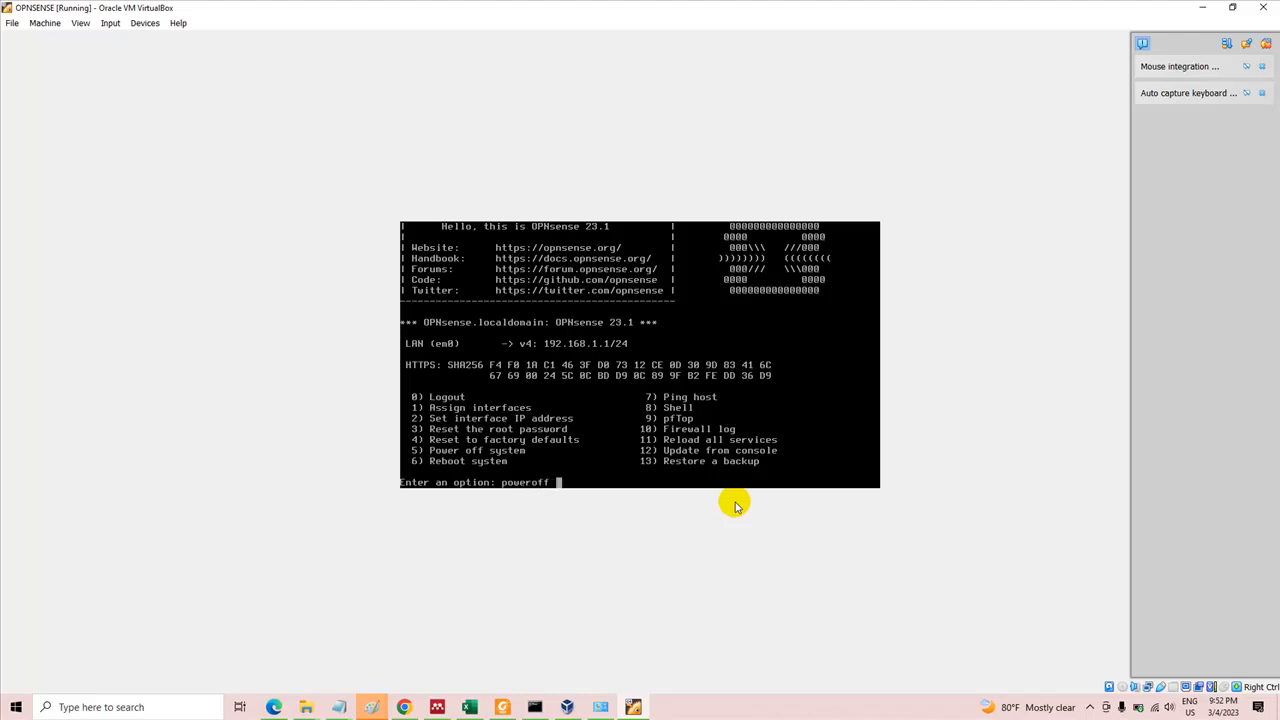
# Power off the OPNsense system from its console menu with option 5, answering y to proceed
pyautogui.press('BackSpace')
pyautogui.press('BackSpace')
pyautogui.press('BackSpace')
pyautogui.press('BackSpace')
pyautogui.press('BackSpace')
pyautogui.press('BackSpace')
pyautogui.press('BackSpace')
pyautogui.press('BackSpace')
pyautogui.press('Return')
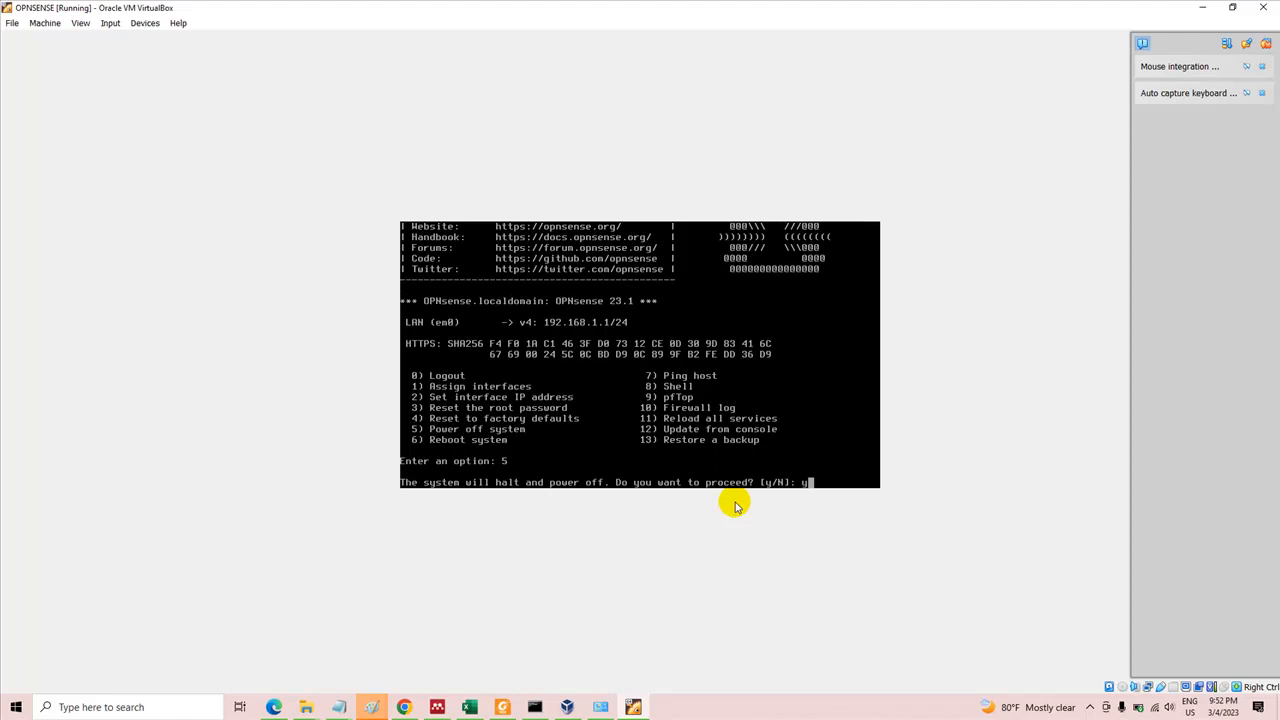
pyautogui.press('Return')
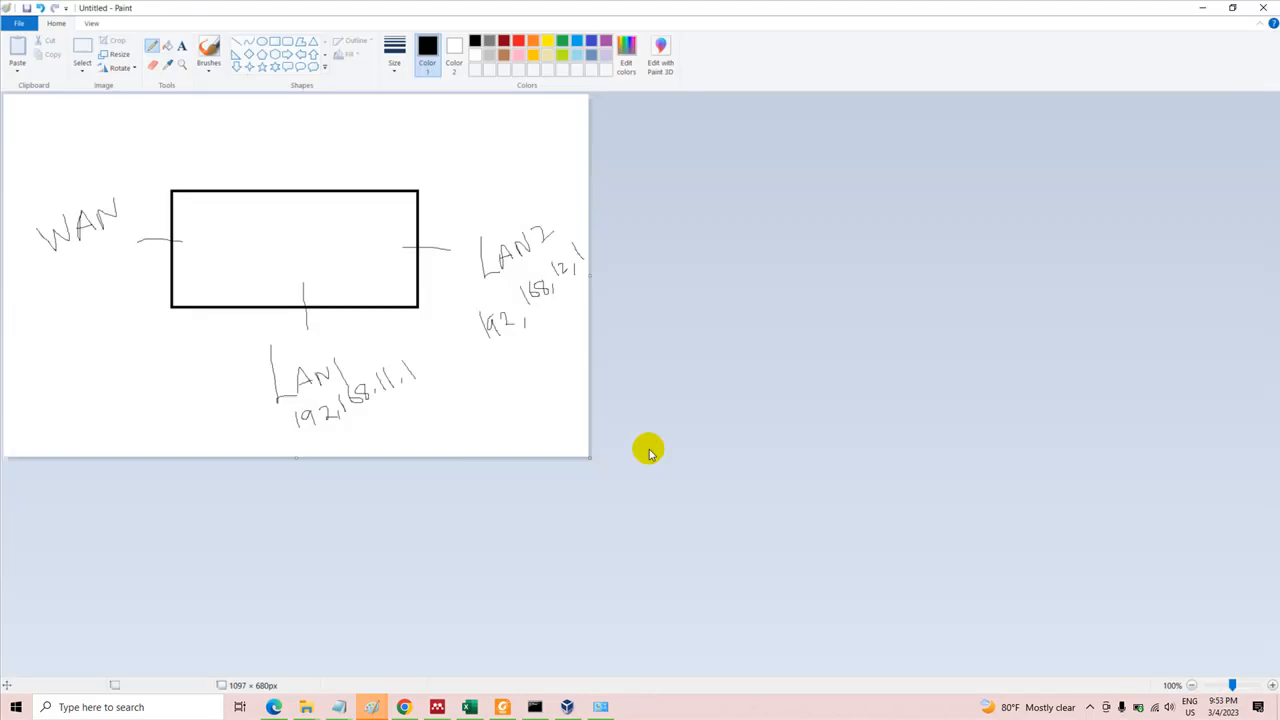
# Switch to VirtualBox Manager and enable network Adapter 2 in the OPNSENSE machine's network settings
pyautogui.click(567, 707)
pyautogui.click(260, 166)
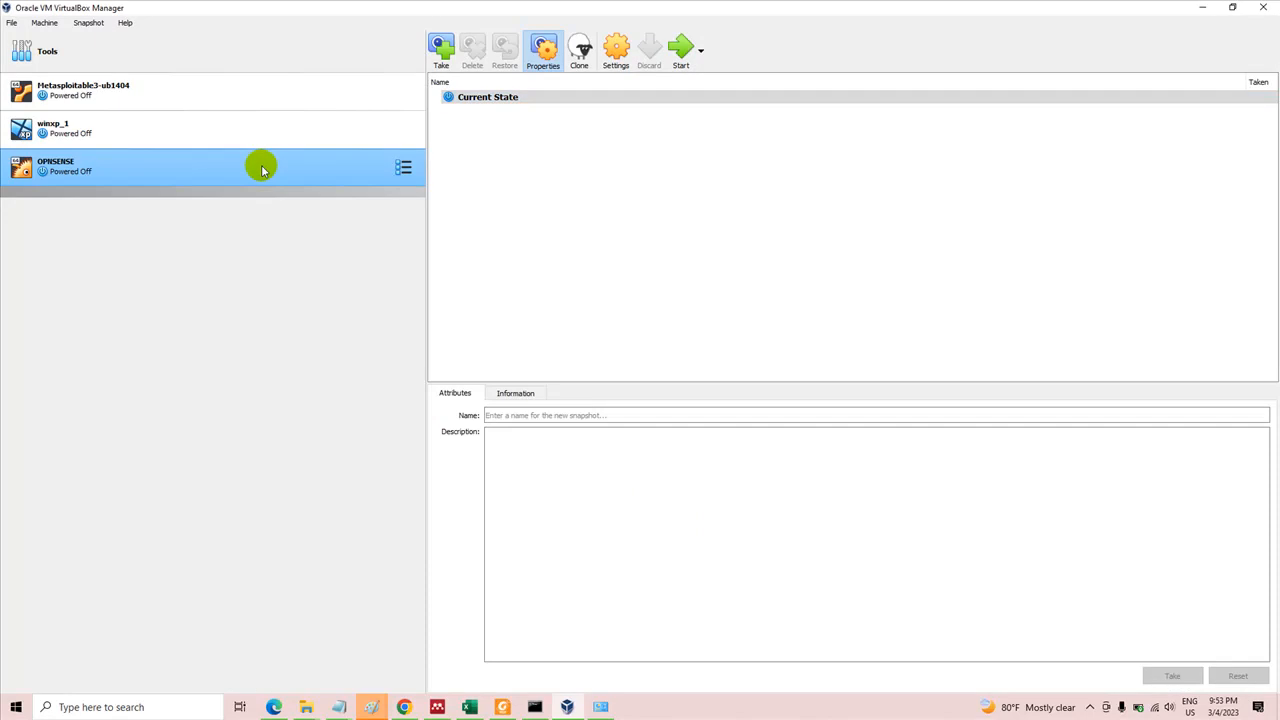
pyautogui.click(617, 52)
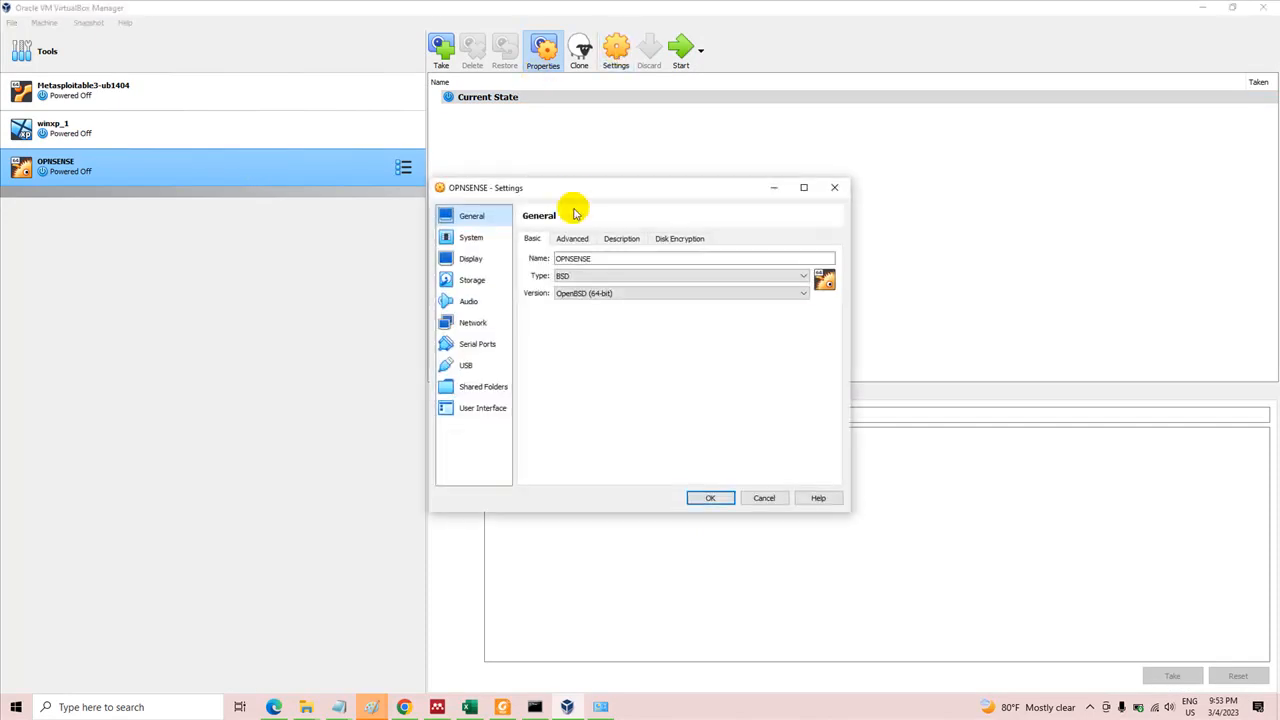
pyautogui.click(485, 324)
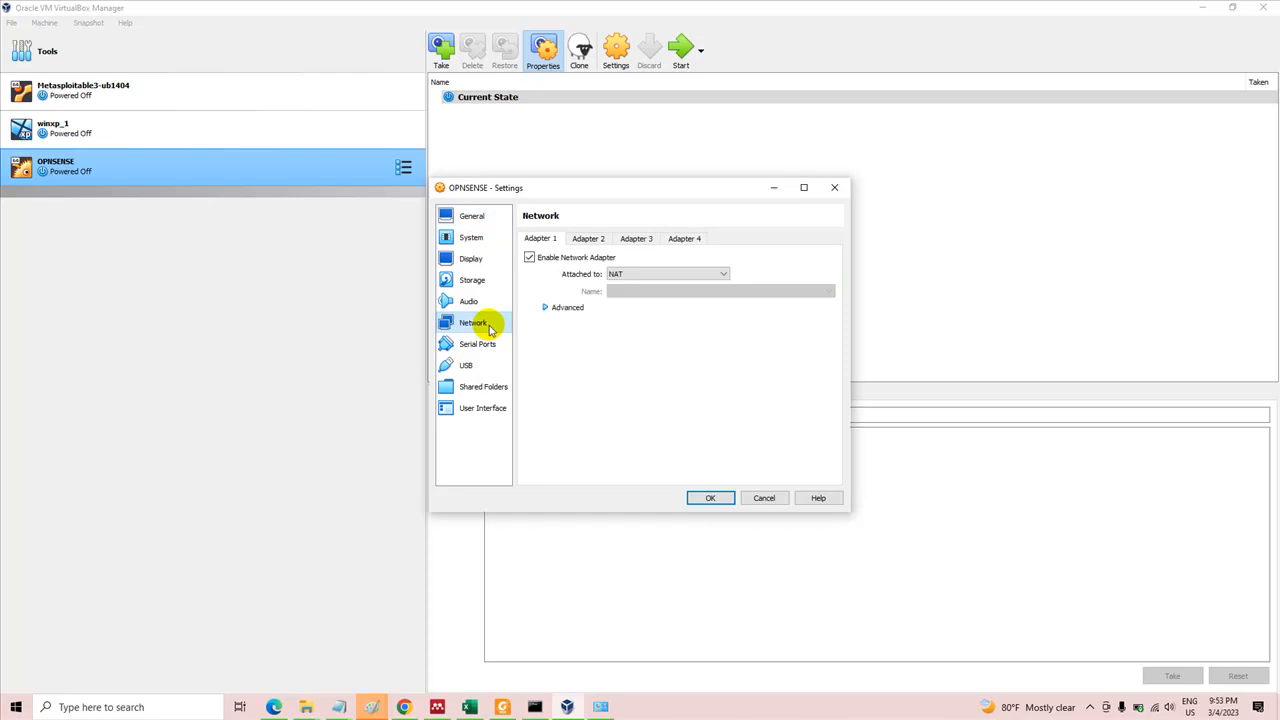
pyautogui.click(582, 239)
pyautogui.click(530, 257)
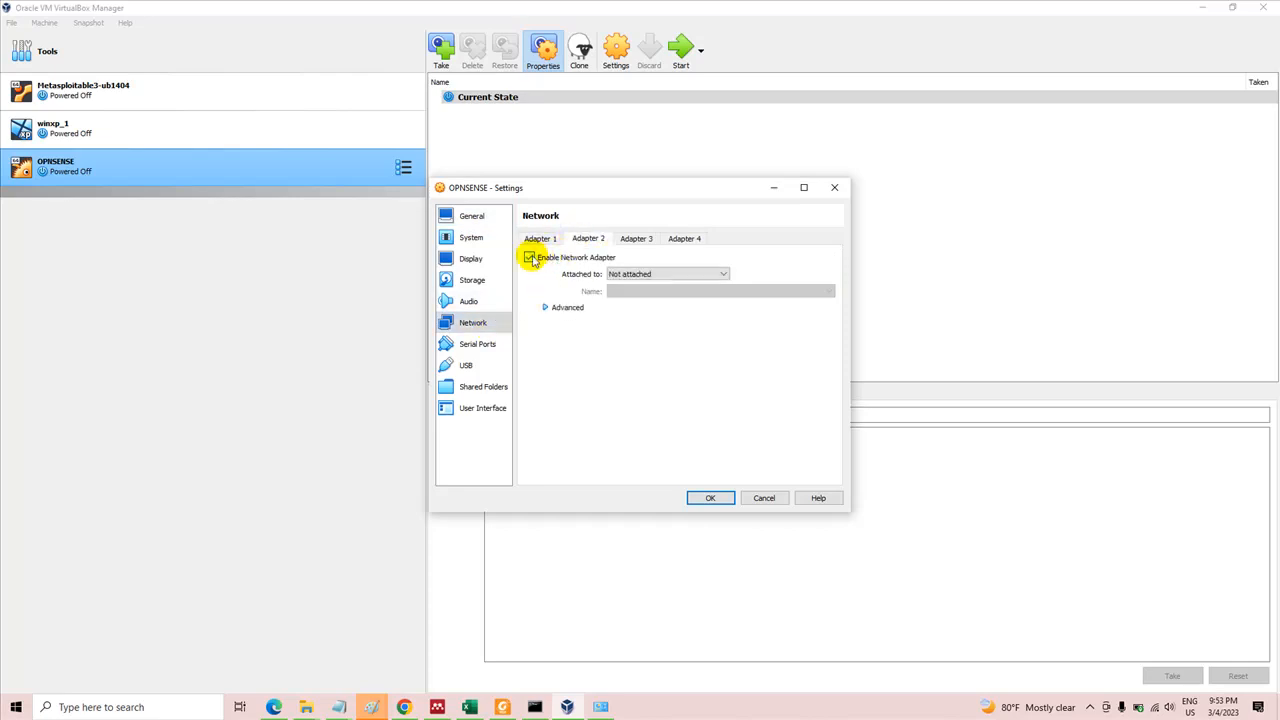
# Switch to the Paint sketch, draw a circle labelled INT above WAN, and connect it to the rectangle's WAN port
pyautogui.click(371, 705)
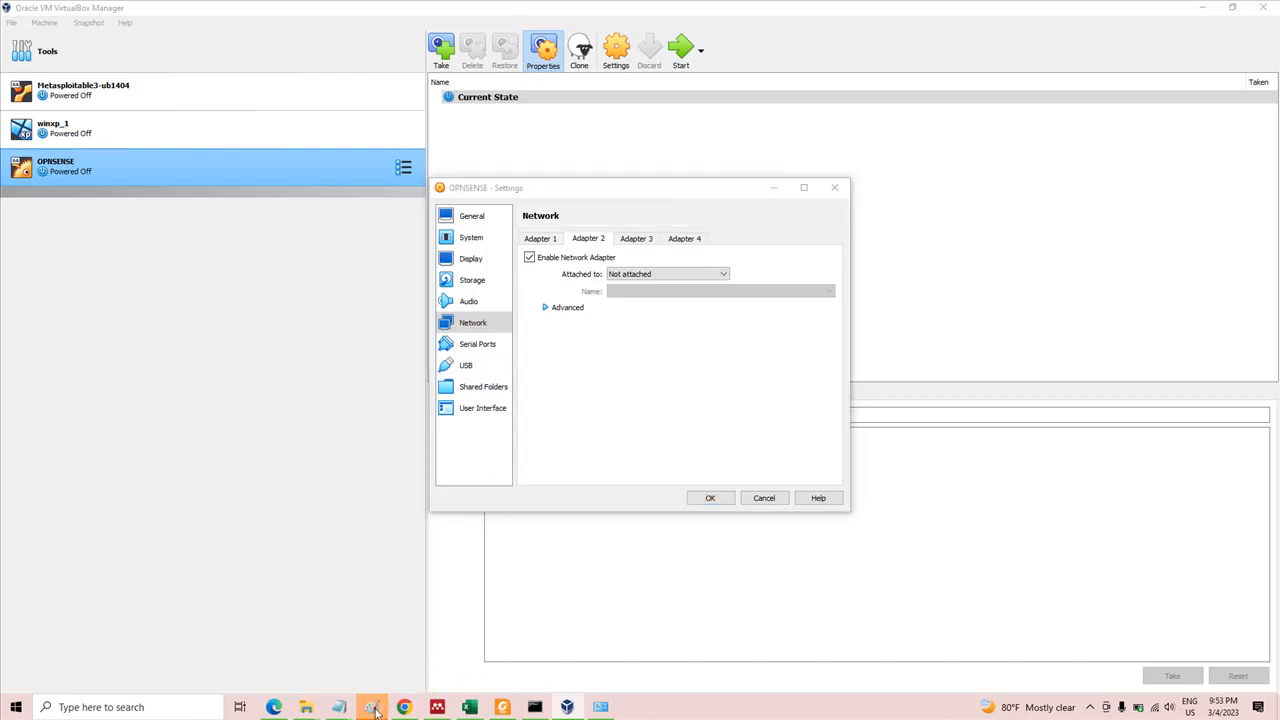
pyautogui.click(280, 641)
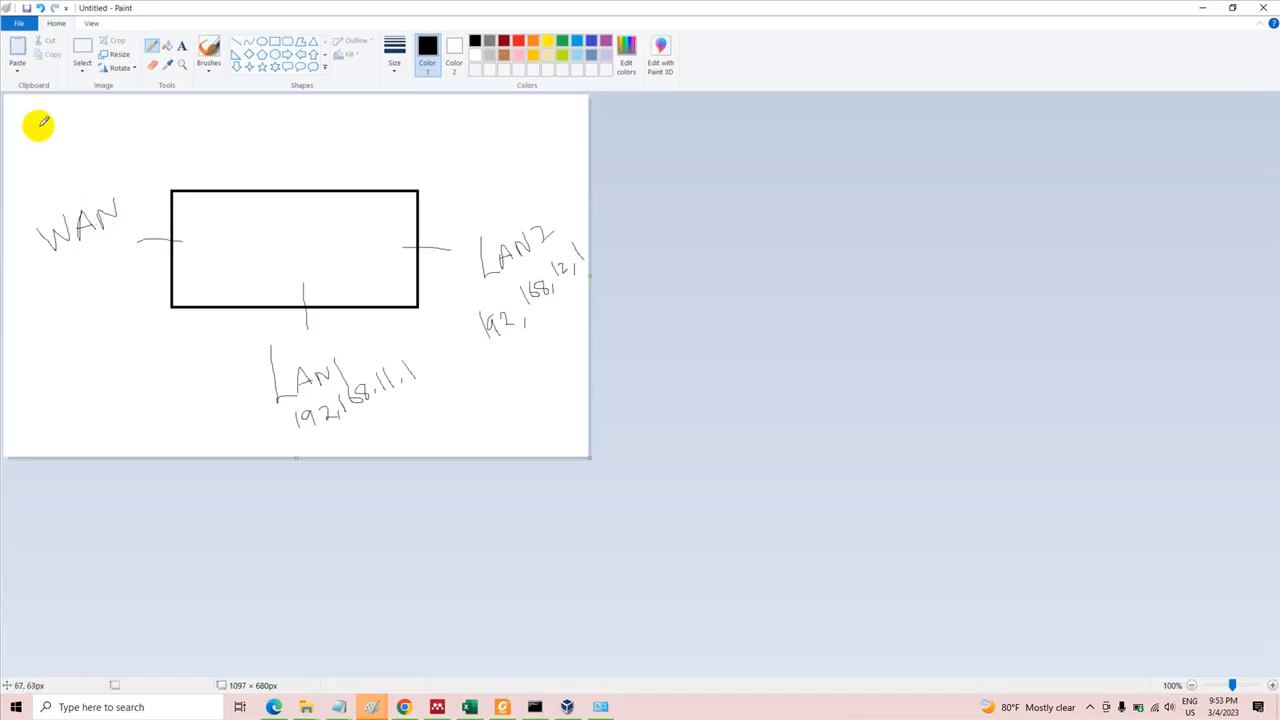
pyautogui.moveTo(22, 110)
pyautogui.mouseDown()
pyautogui.moveTo(55, 148)
pyautogui.moveTo(89, 117)
pyautogui.moveTo(22, 92)
pyautogui.moveTo(17, 123)
pyautogui.moveTo(48, 123)
pyautogui.mouseUp()
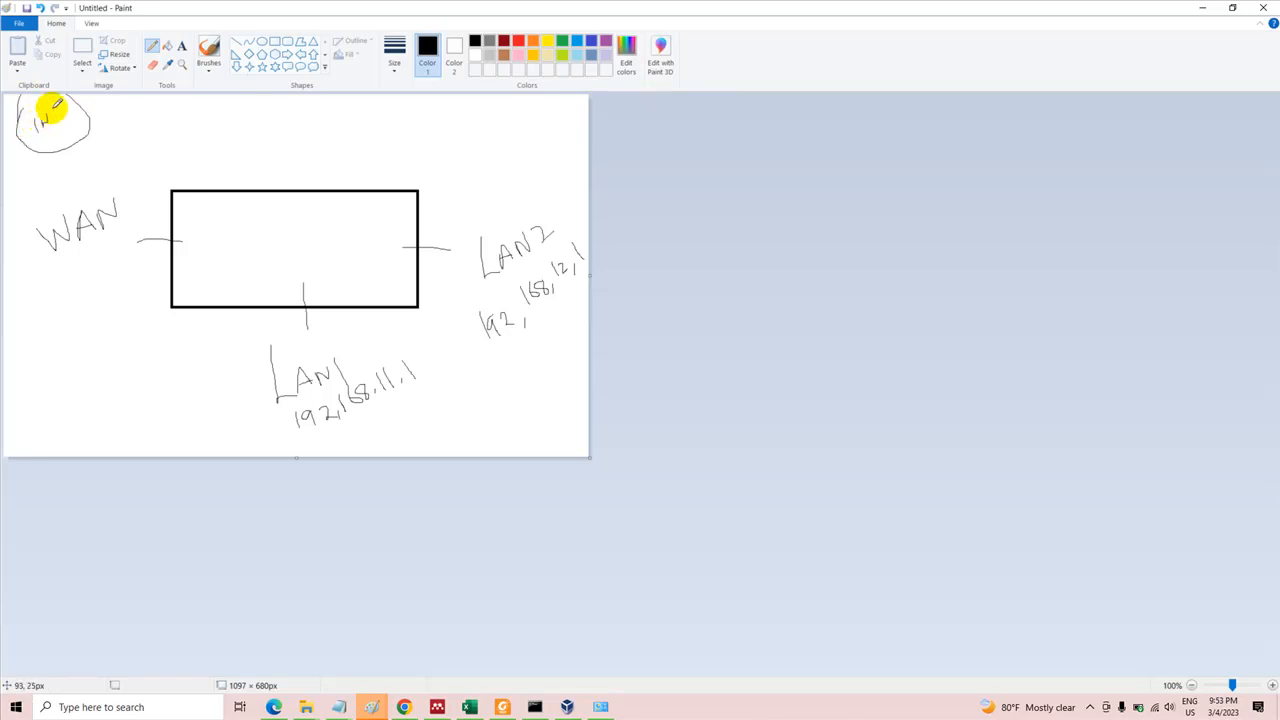
pyautogui.moveTo(58, 105); pyautogui.dragTo(64, 102)
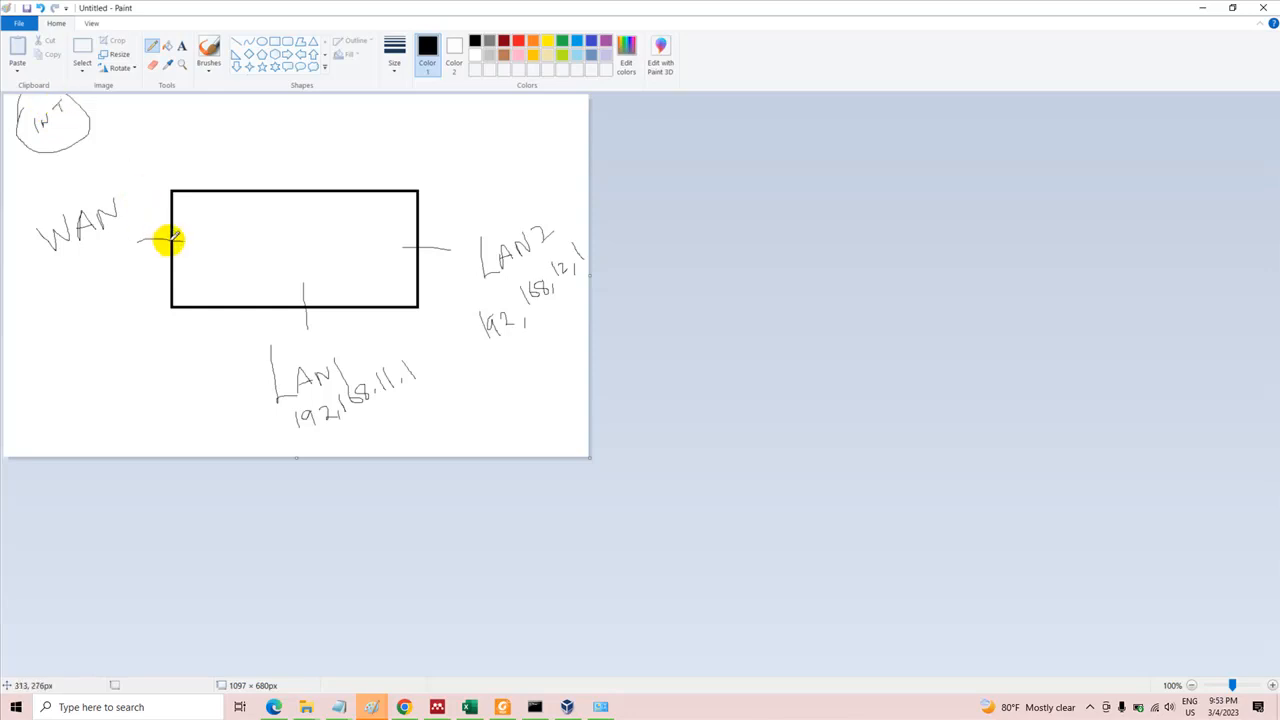
pyautogui.moveTo(168, 238); pyautogui.dragTo(80, 136)
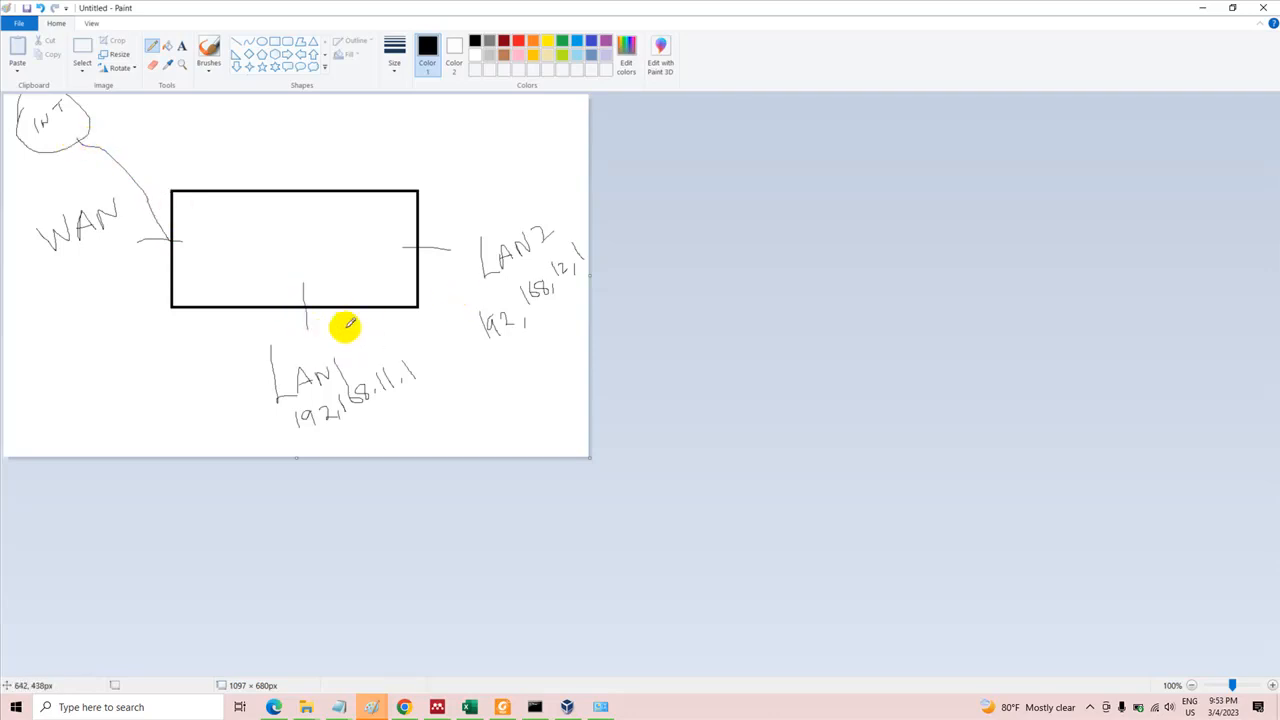
# Mark the LAN1 and LAN2 ports and addresses, sketch a small box inside the rectangle, and switch back to VirtualBox
pyautogui.moveTo(307, 328); pyautogui.dragTo(306, 308)
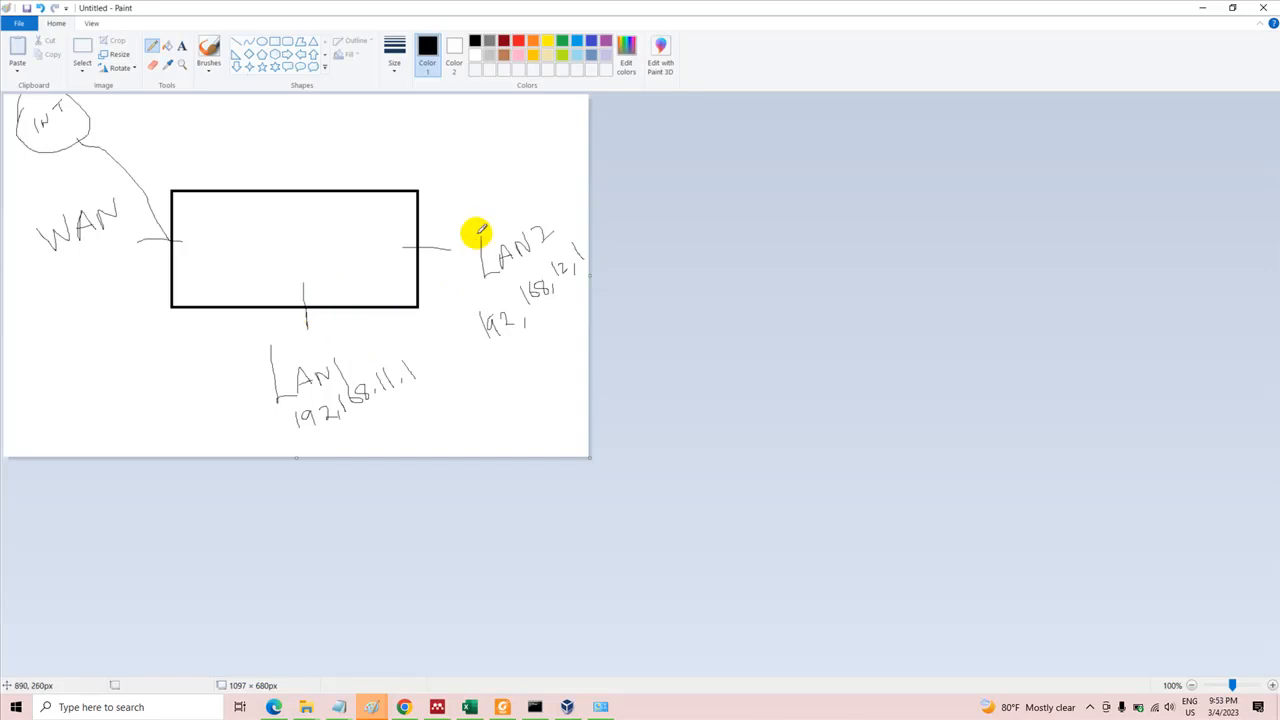
pyautogui.moveTo(418, 244); pyautogui.dragTo(414, 247)
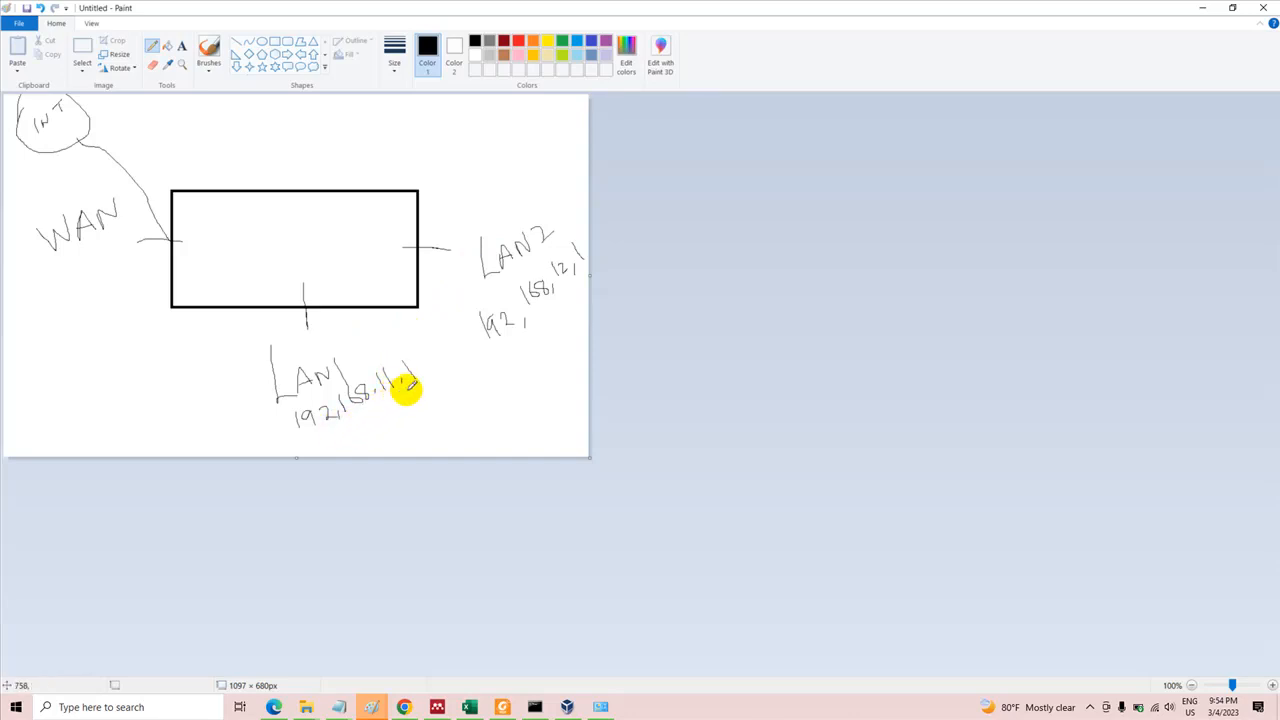
pyautogui.moveTo(415, 404); pyautogui.dragTo(427, 378)
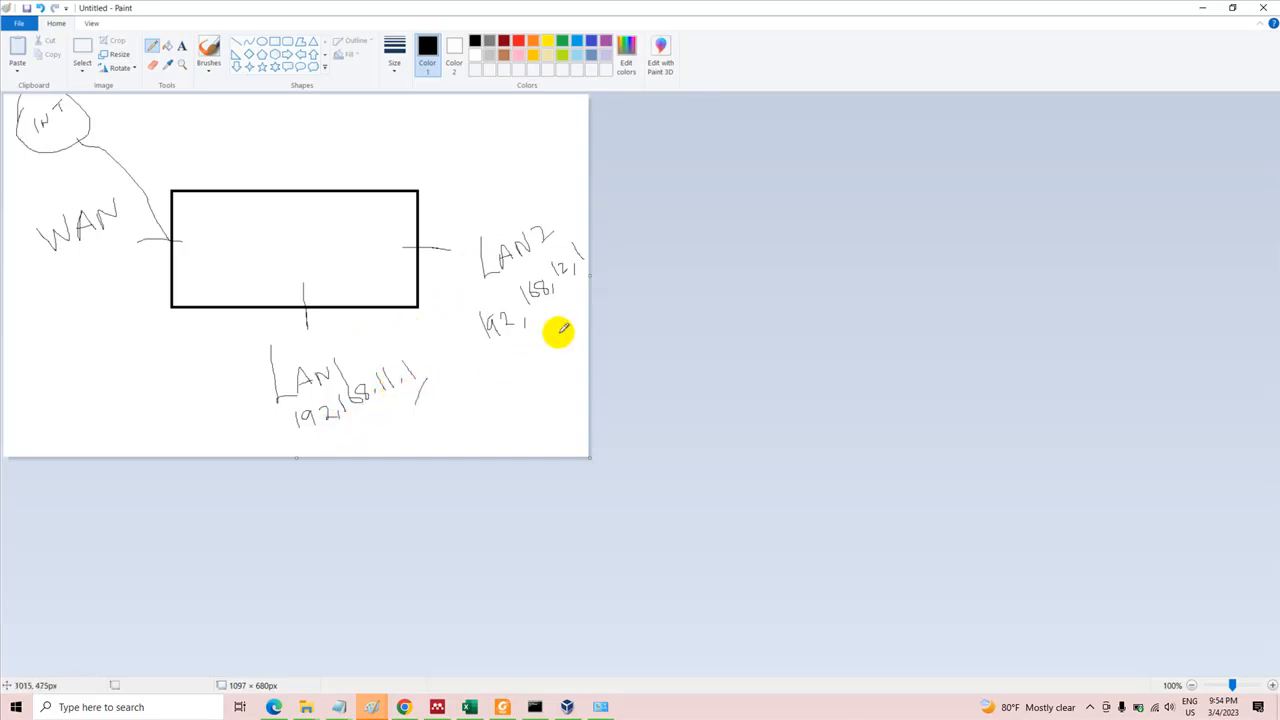
pyautogui.moveTo(581, 296); pyautogui.dragTo(591, 274)
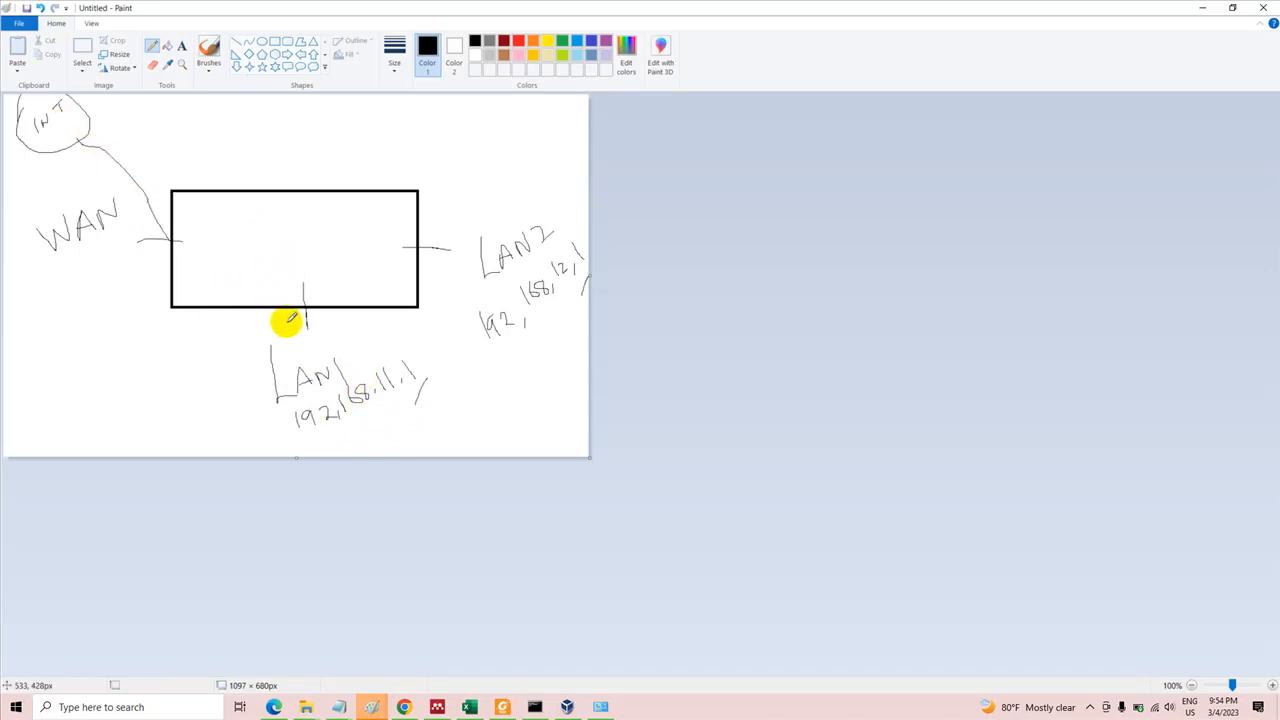
pyautogui.click(258, 237)
pyautogui.moveTo(258, 237)
pyautogui.mouseDown()
pyautogui.moveTo(271, 220)
pyautogui.moveTo(268, 252)
pyautogui.mouseUp()
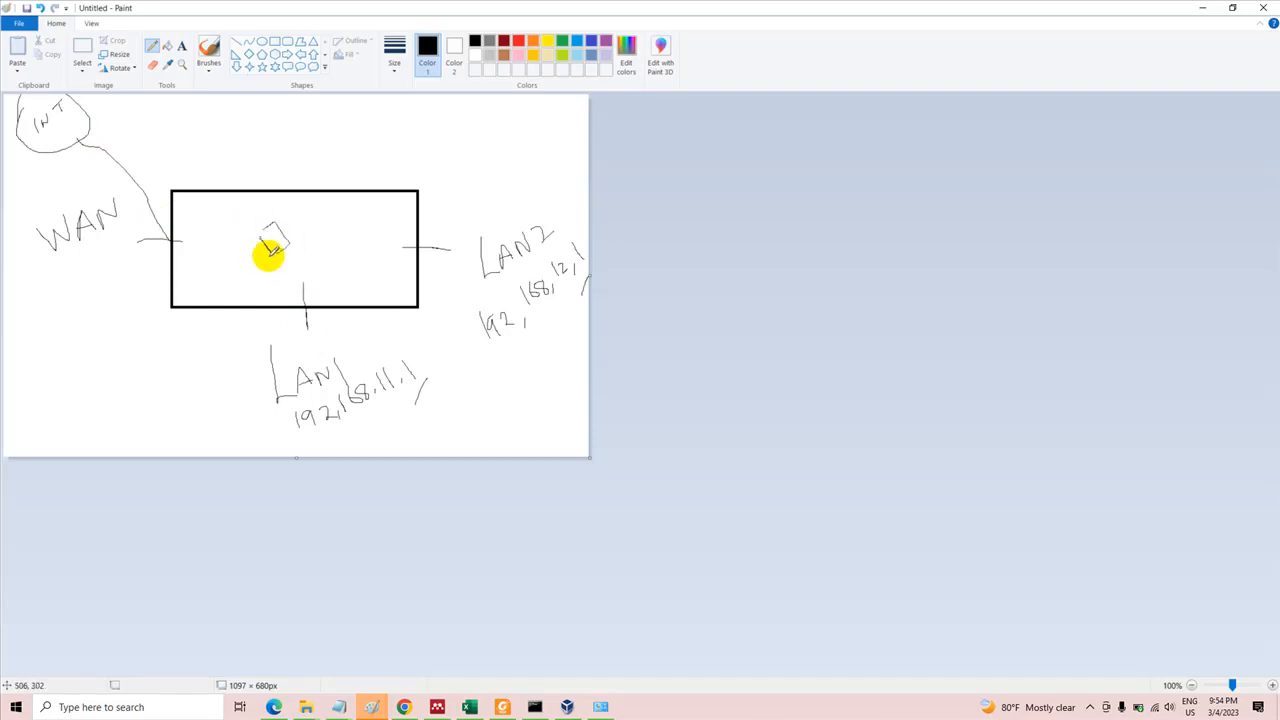
pyautogui.click(567, 708)
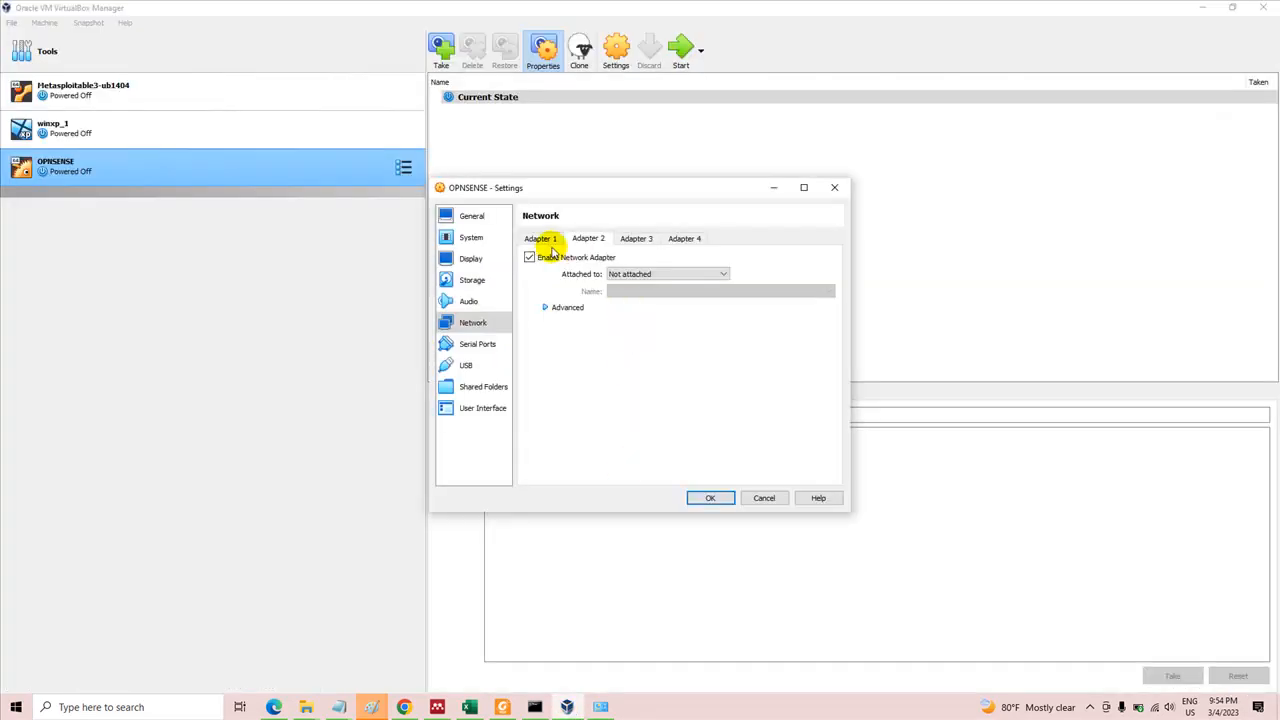
# Attach Adapter 2 to Bridged Adapter and expand its advanced settings
pyautogui.click(622, 274)
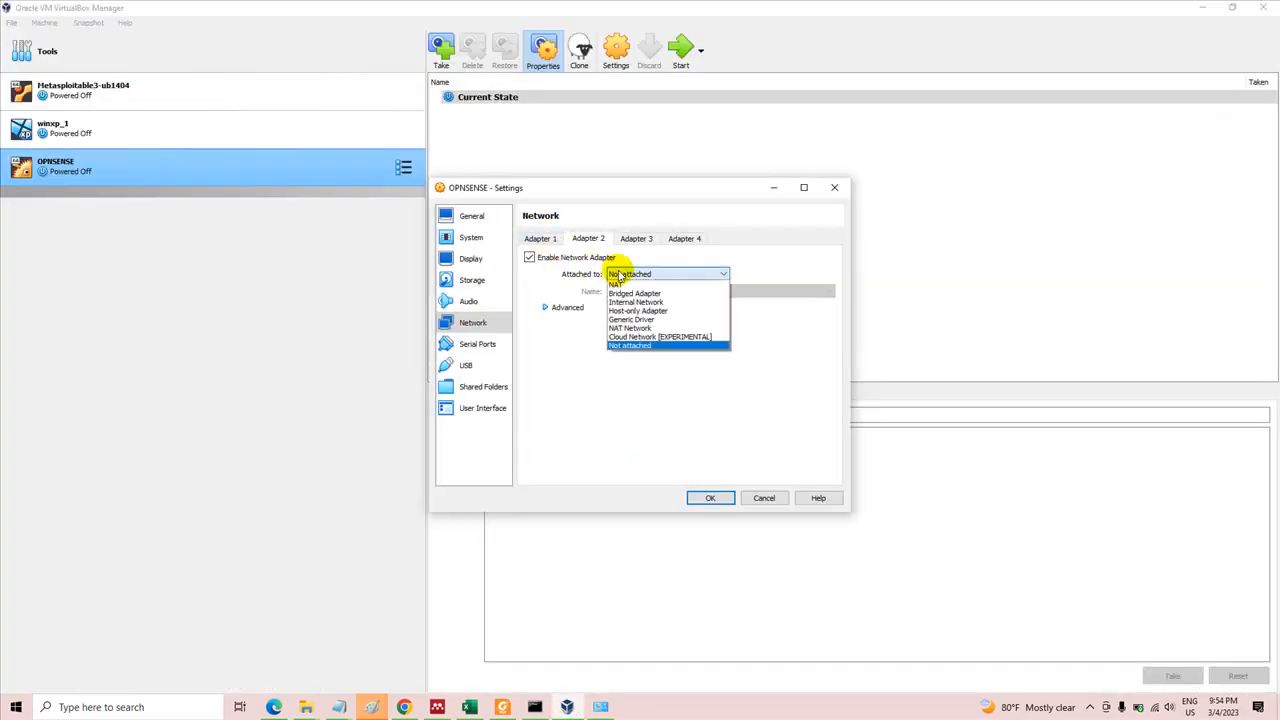
pyautogui.click(627, 295)
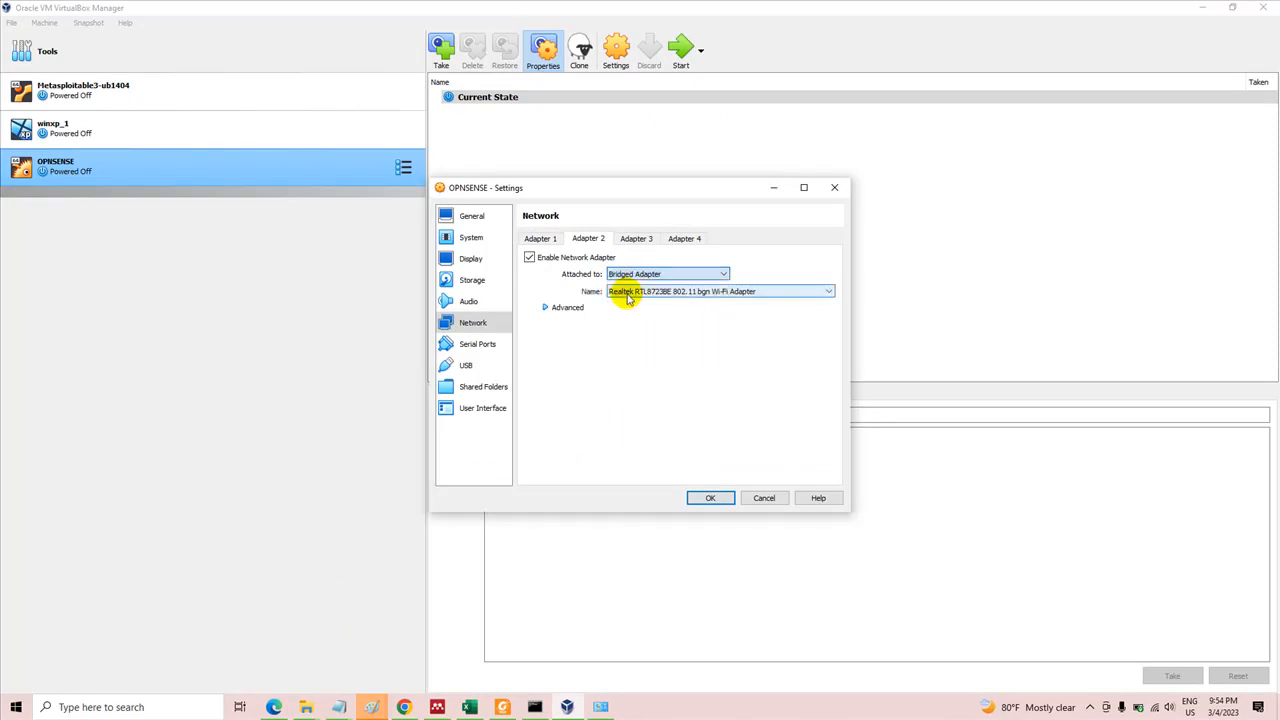
pyautogui.click(576, 308)
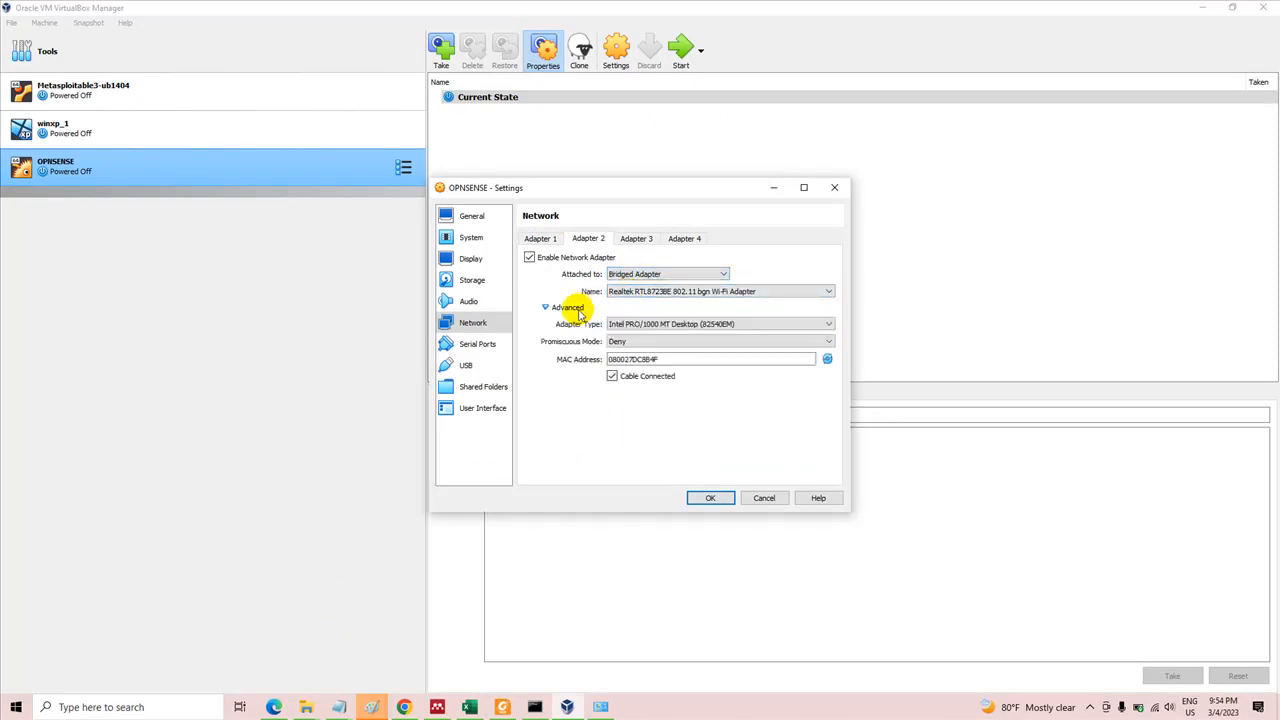
# Attach Adapter 1 to Bridged Adapter on the Realtek RTL8723BE 802.11 bgn Wi-Fi Adapter
pyautogui.click(540, 240)
pyautogui.click(620, 273)
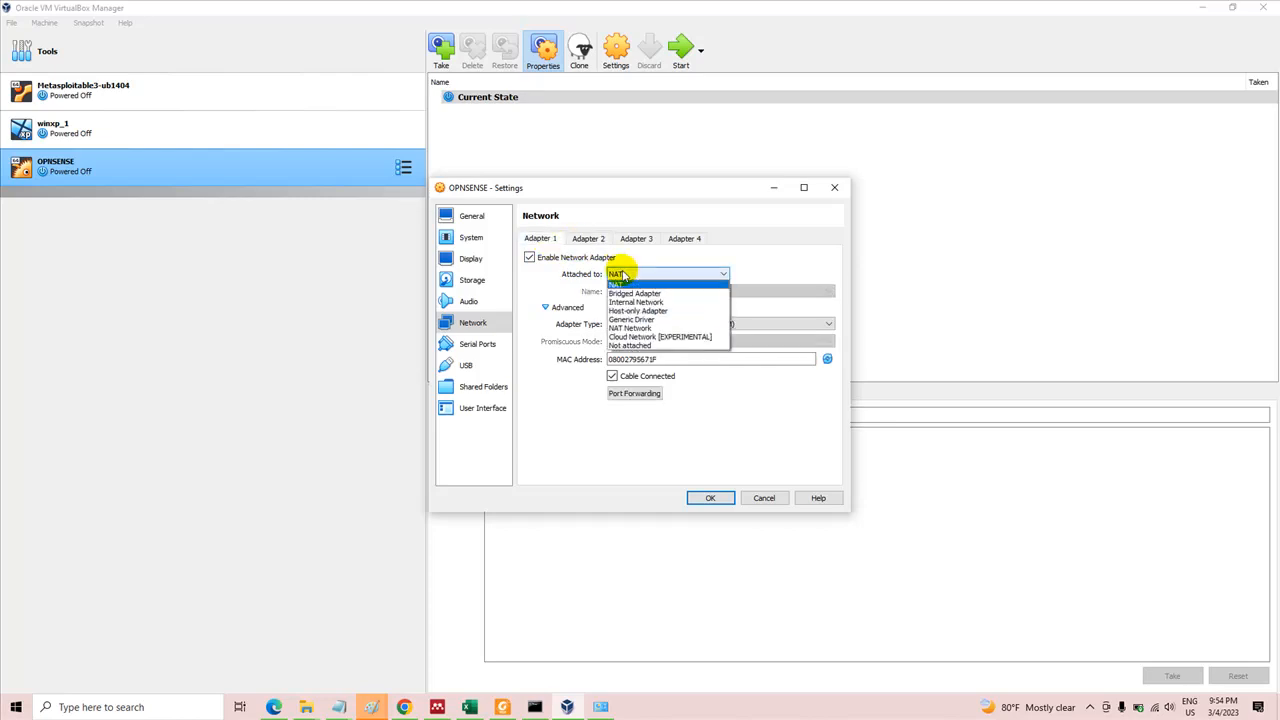
pyautogui.click(628, 295)
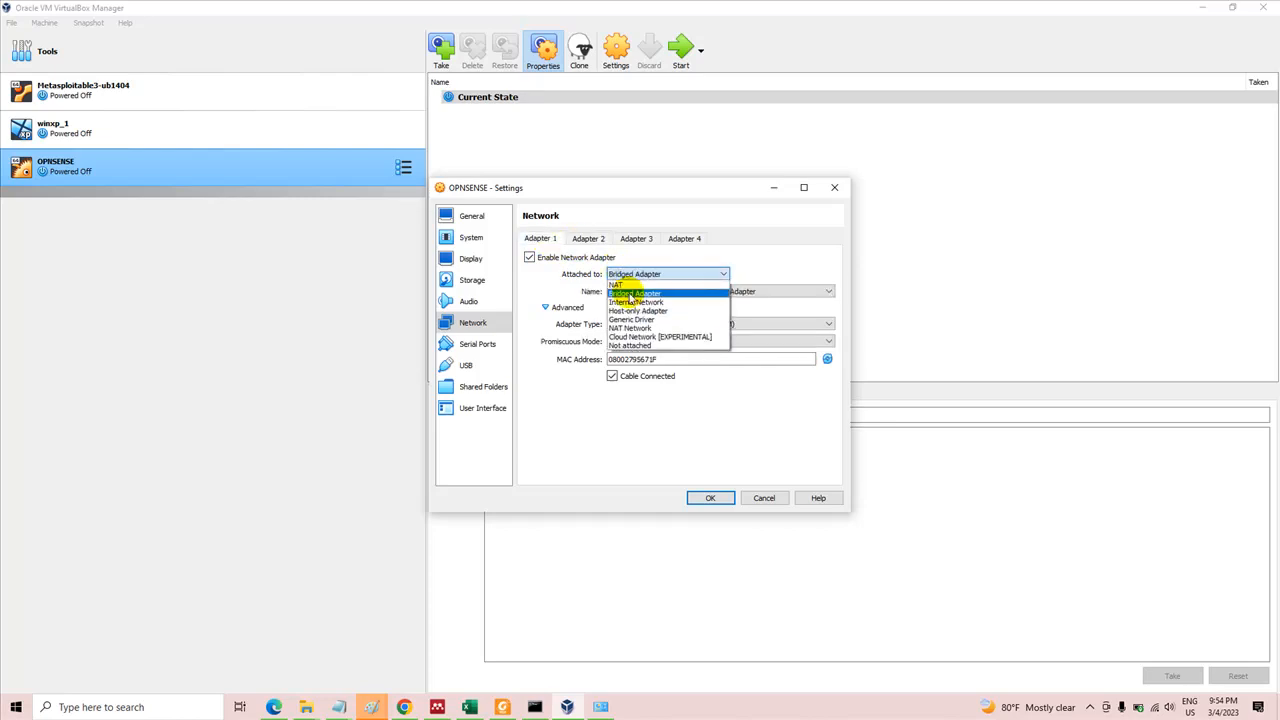
pyautogui.click(570, 308)
pyautogui.click(568, 308)
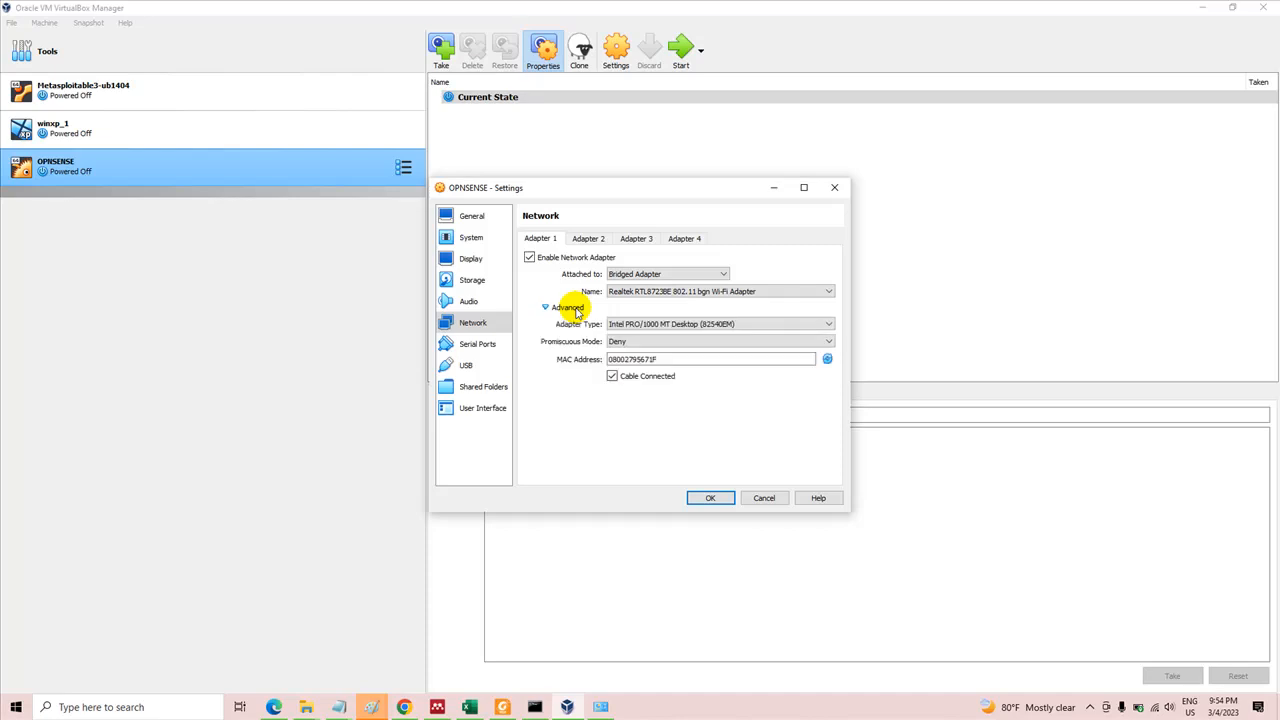
# Attach Adapter 2 to Host-only Adapter using VirtualBox Host-Only Ethernet Adapter
pyautogui.click(589, 243)
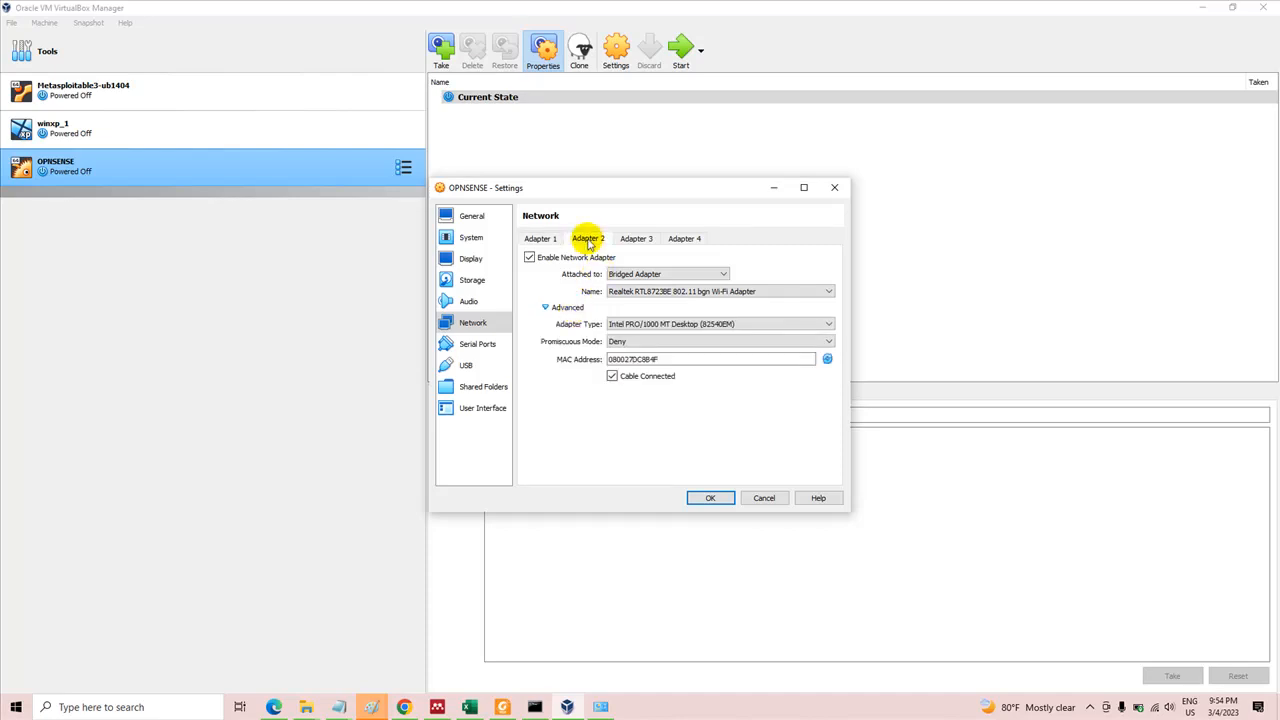
pyautogui.click(651, 273)
pyautogui.click(640, 310)
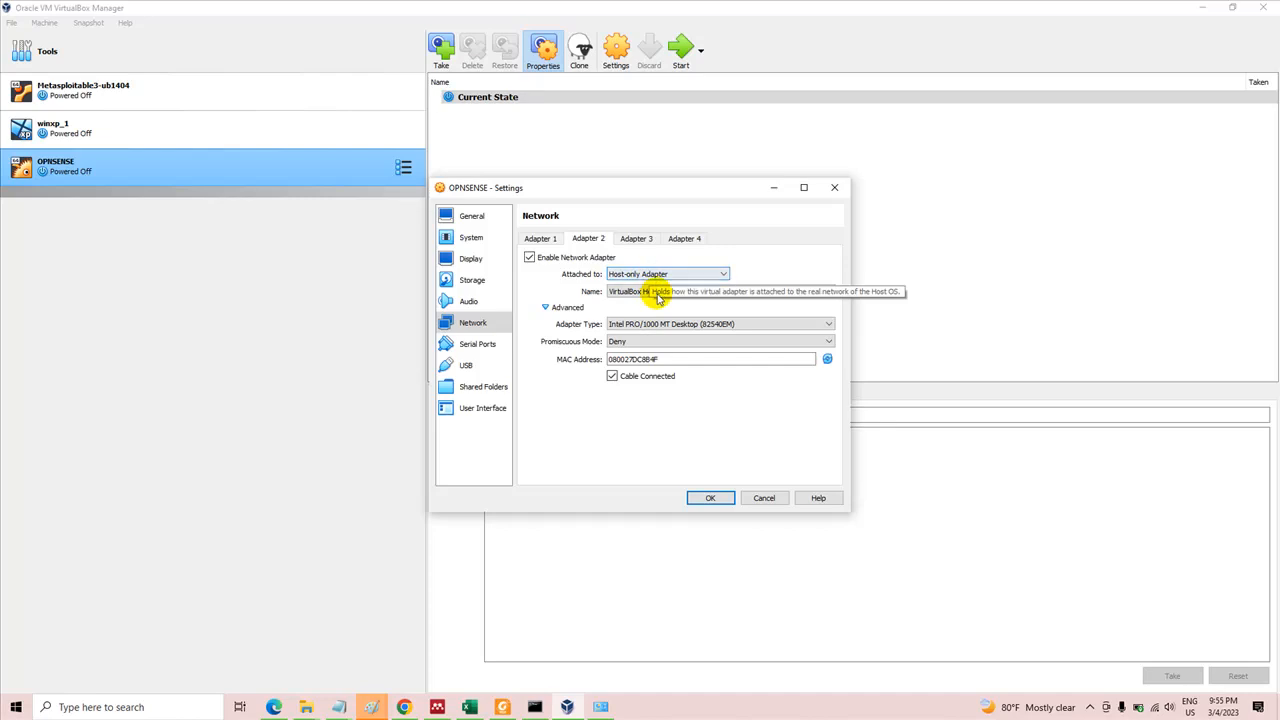
pyautogui.click(658, 293)
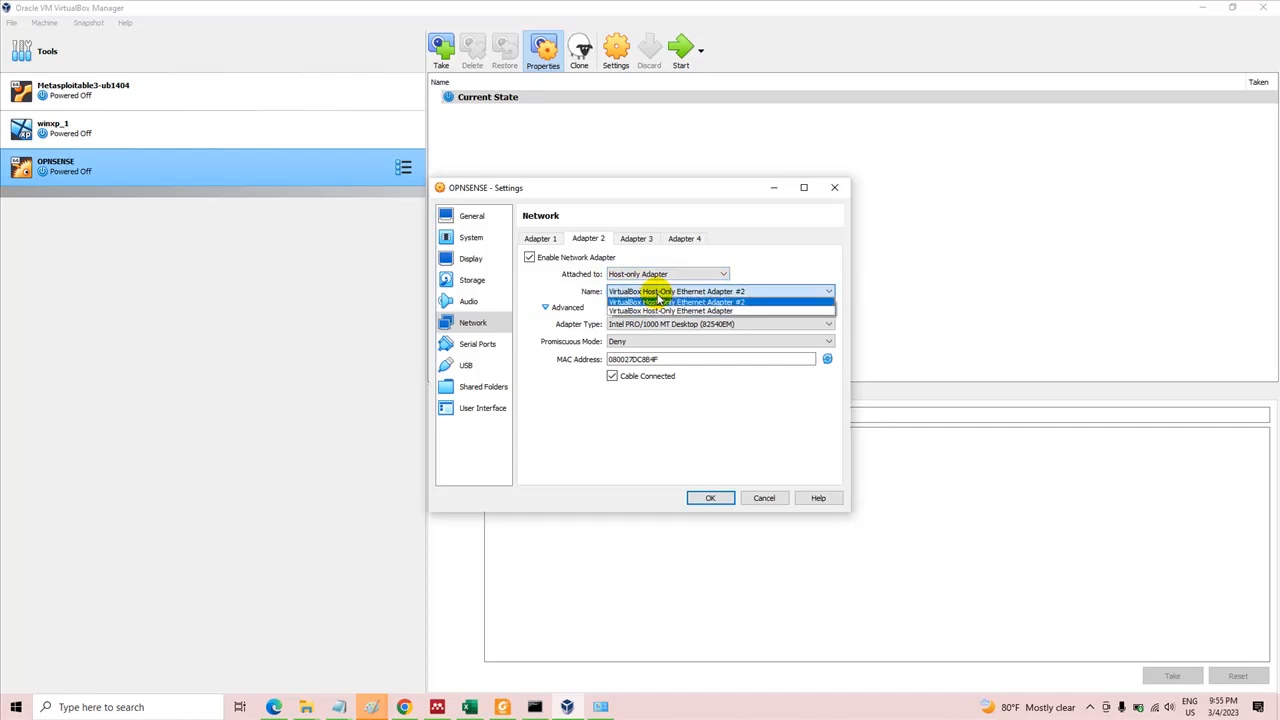
pyautogui.click(670, 311)
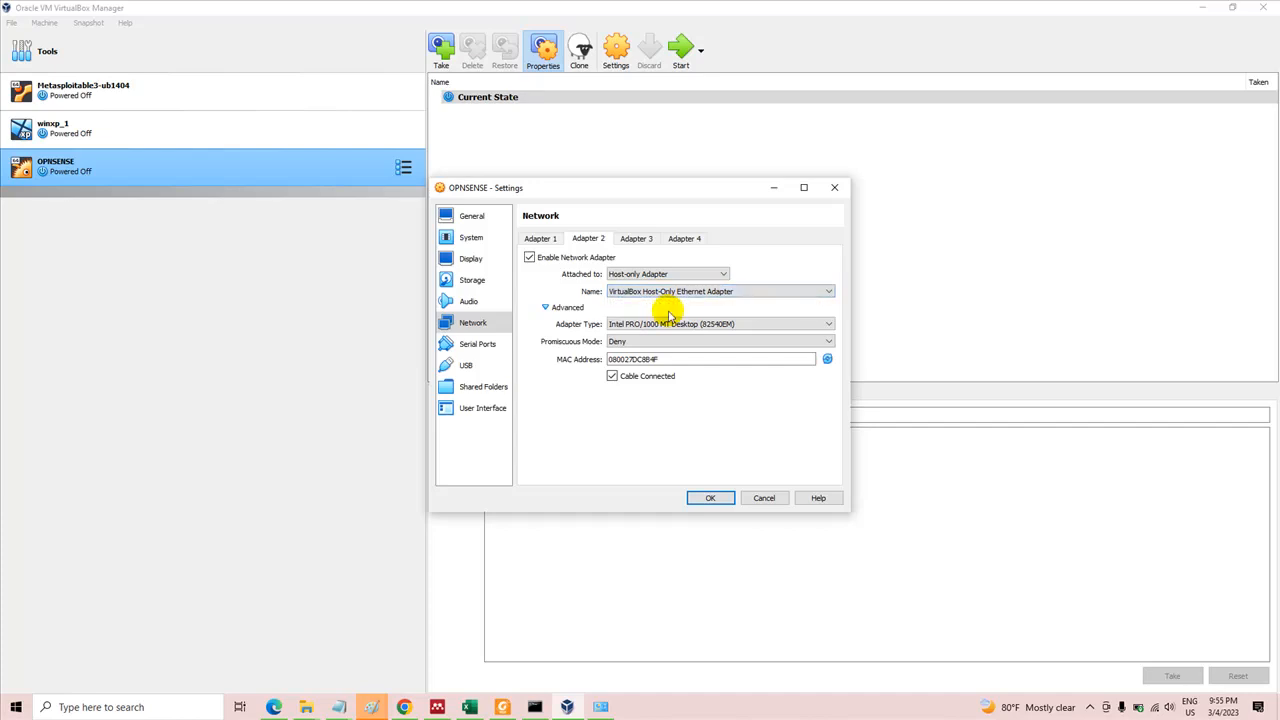
# Enable Adapter 3 and attach it to Host-only Adapter using VirtualBox Host-Only Ethernet Adapter #2
pyautogui.click(630, 238)
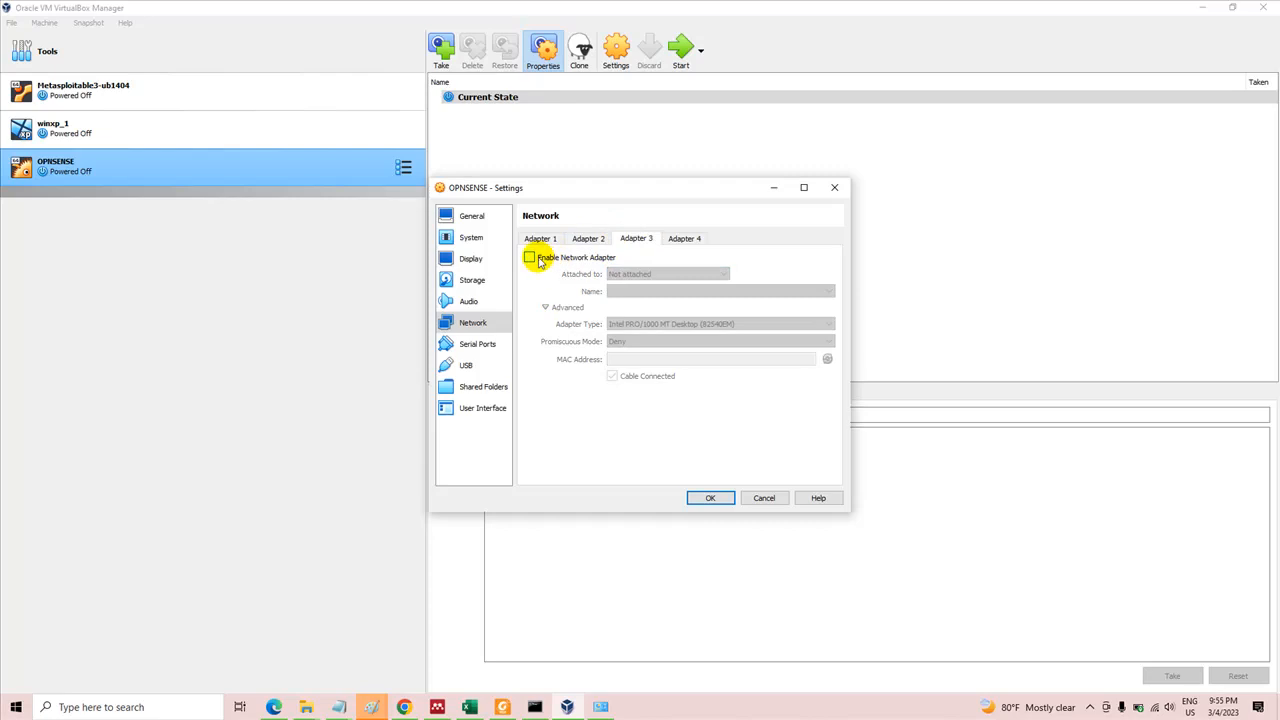
pyautogui.click(531, 257)
pyautogui.click(651, 274)
pyautogui.click(660, 313)
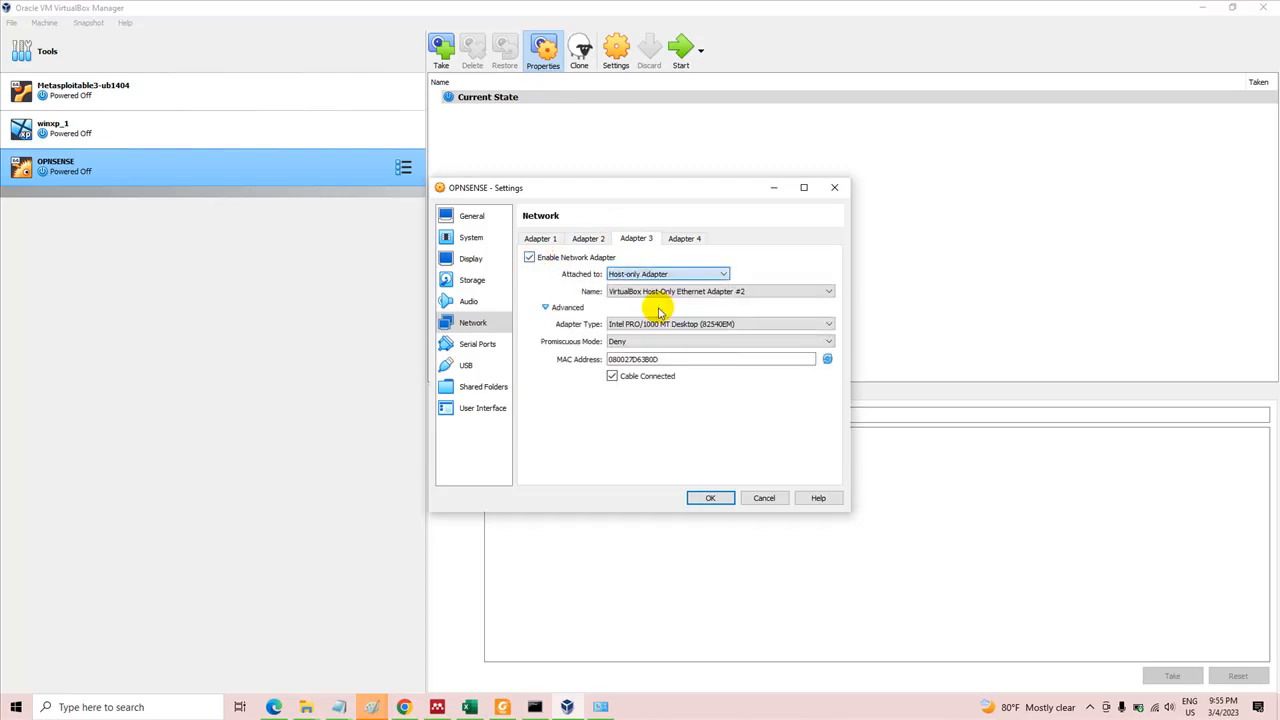
pyautogui.click(652, 291)
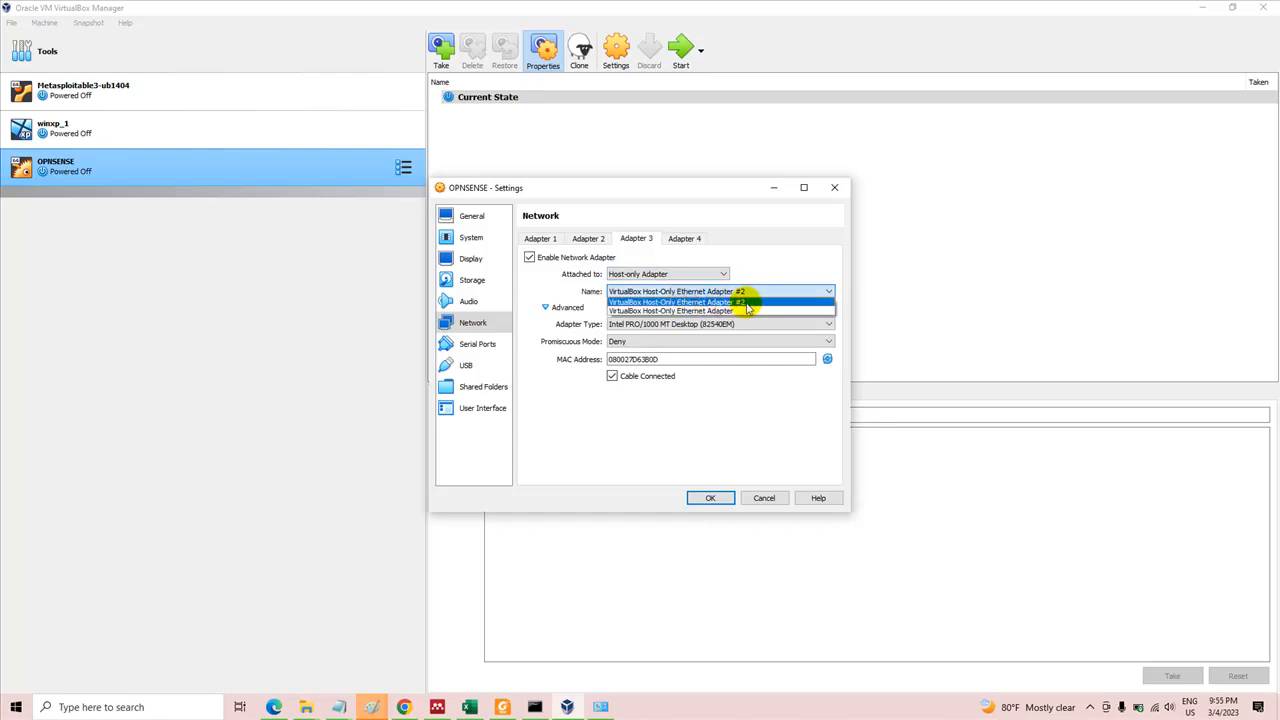
pyautogui.click(745, 304)
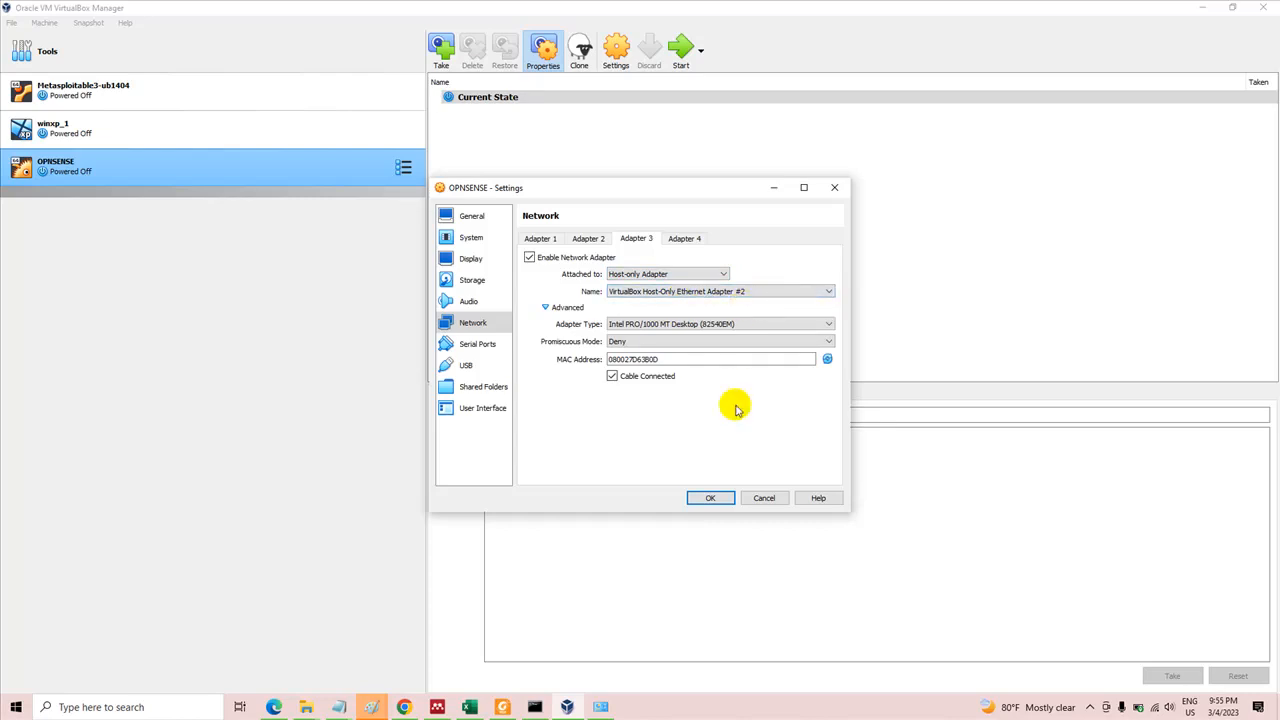
# Review the attachments of Adapters 1, 2 and 3 and save the OPNSENSE network settings
pyautogui.click(536, 238)
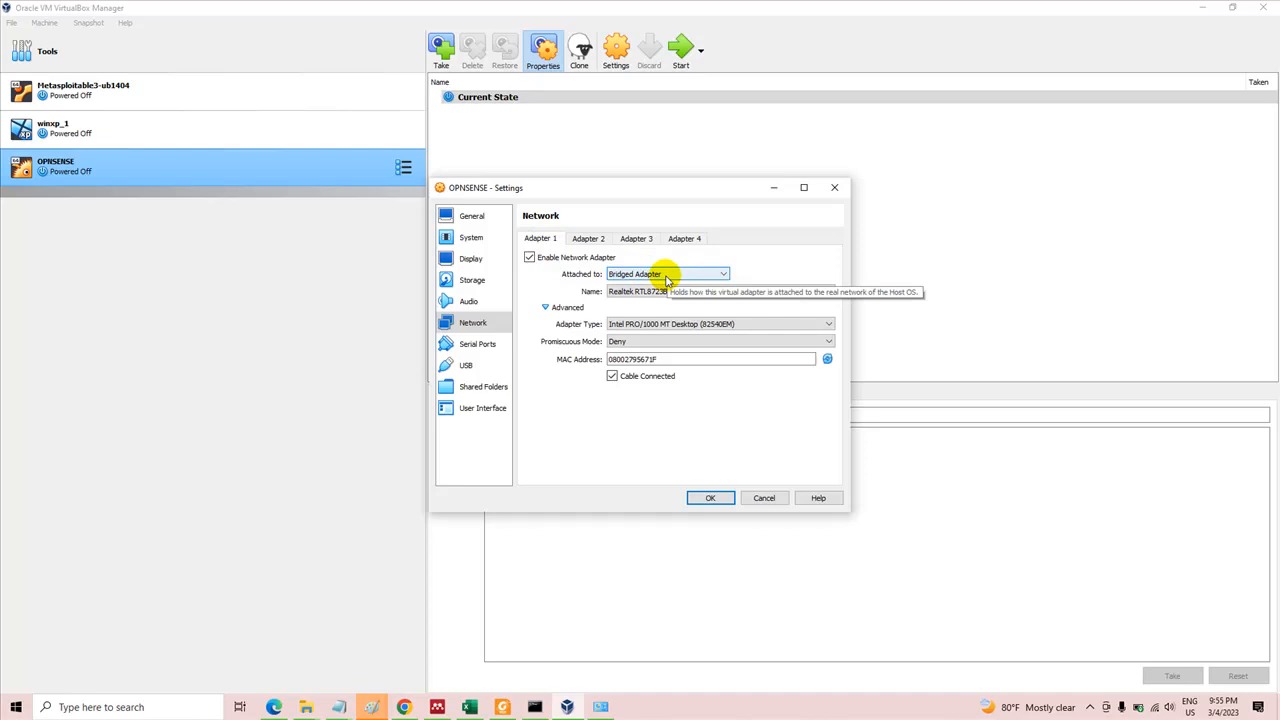
pyautogui.click(588, 238)
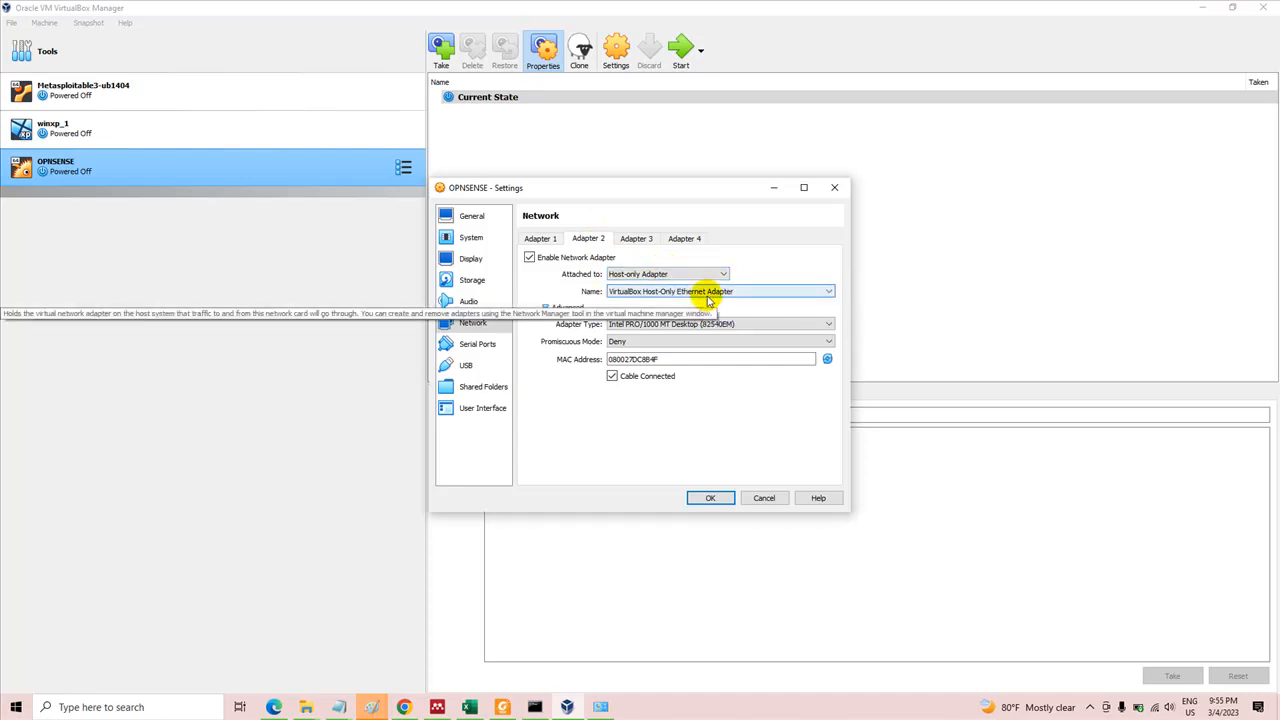
pyautogui.click(709, 291)
pyautogui.click(709, 297)
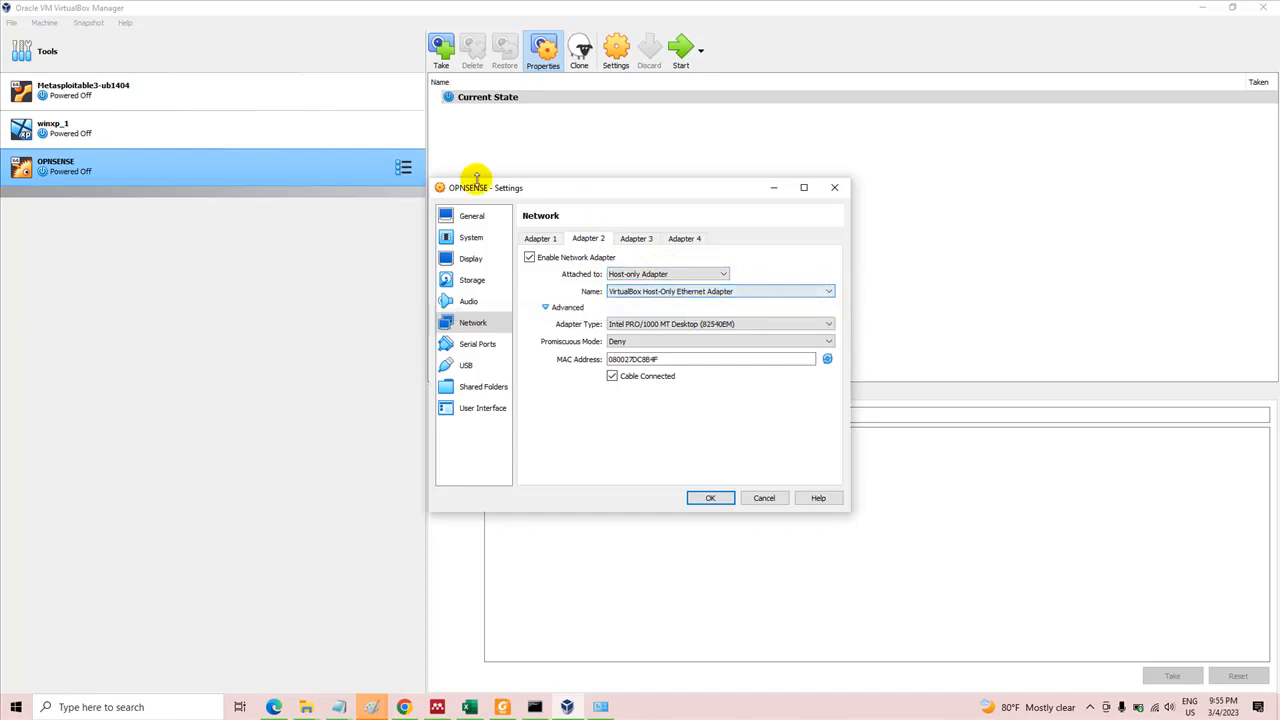
pyautogui.click(628, 238)
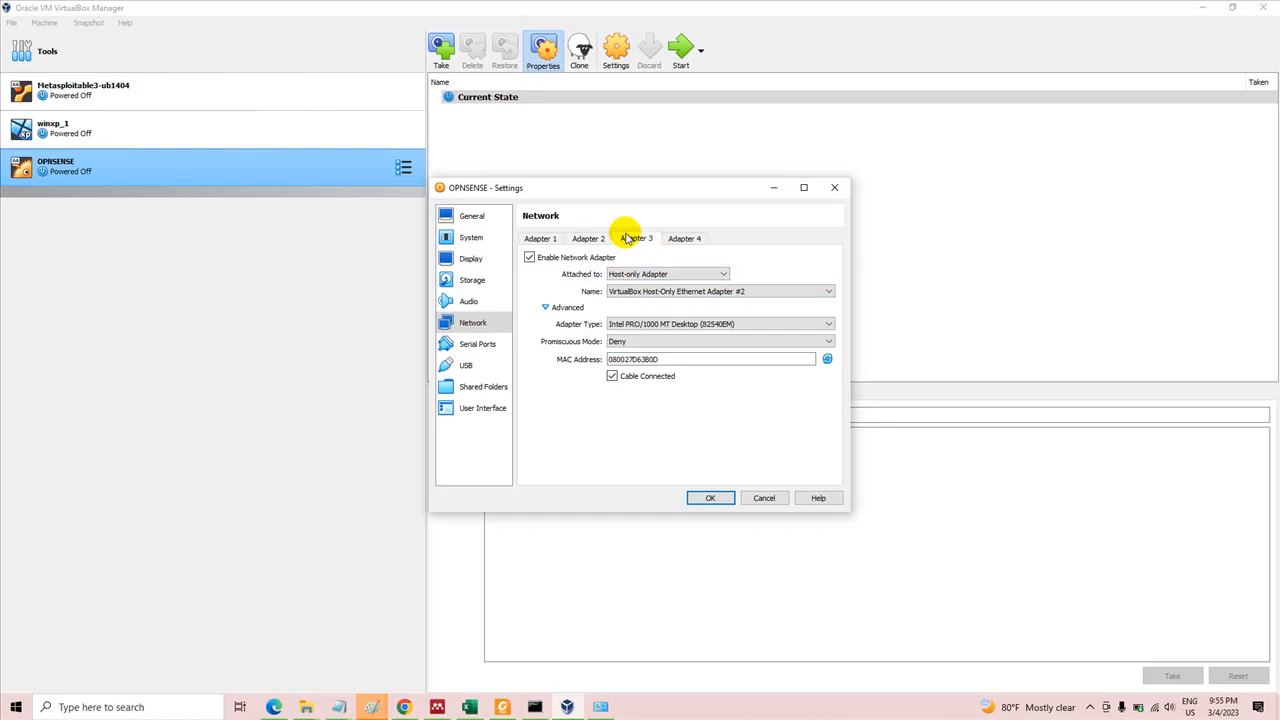
pyautogui.click(596, 244)
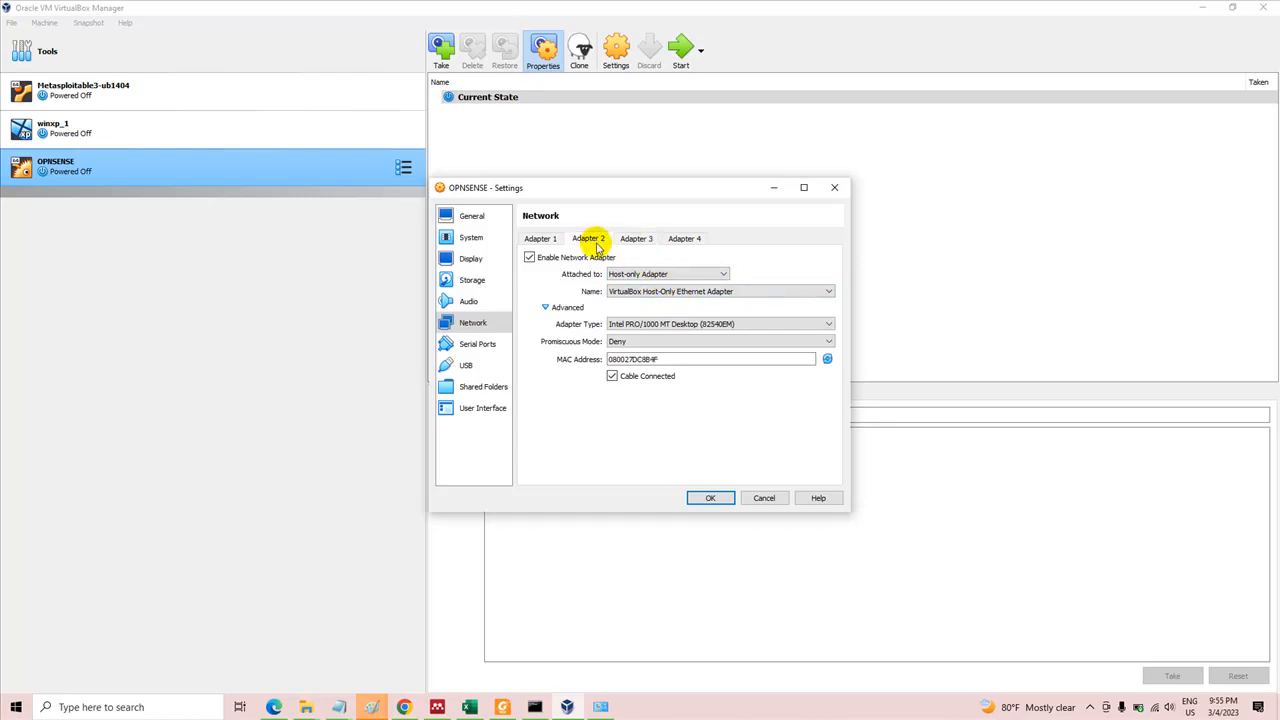
pyautogui.click(714, 496)
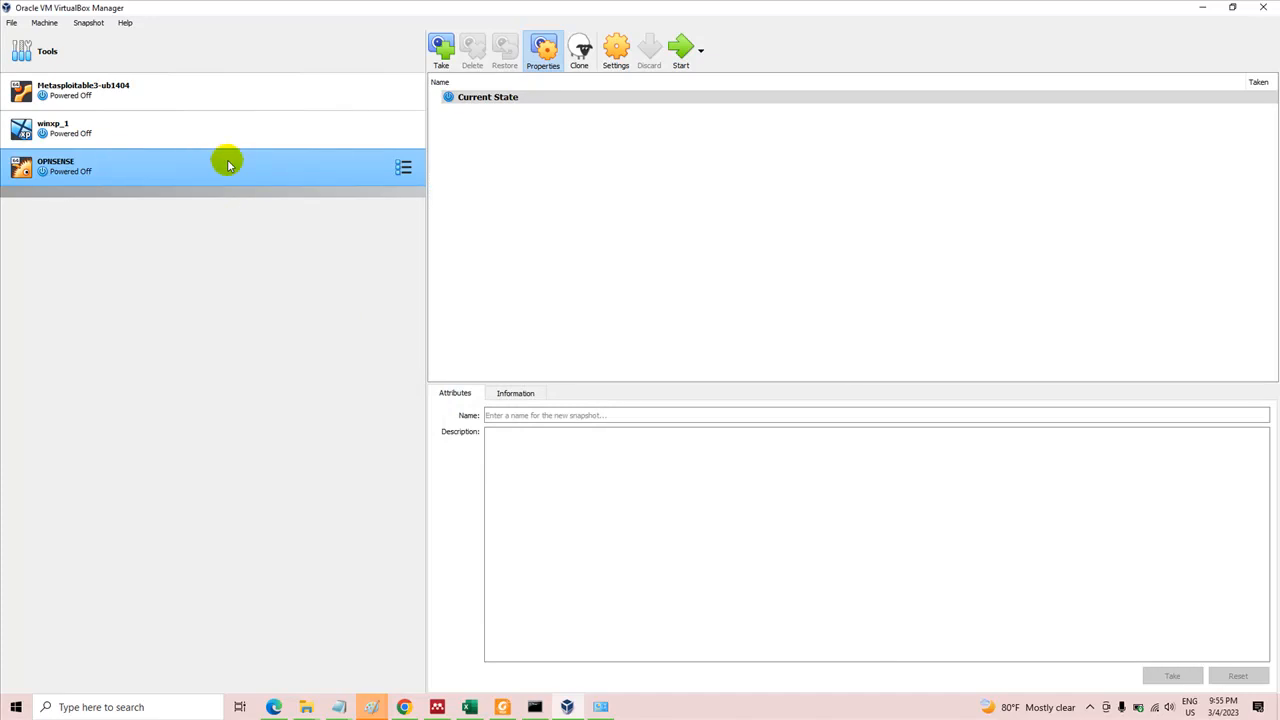
# Start the OPNSENSE virtual machine and disconnect the host from the "hacker" Wi-Fi network while it boots
pyautogui.click(680, 62)
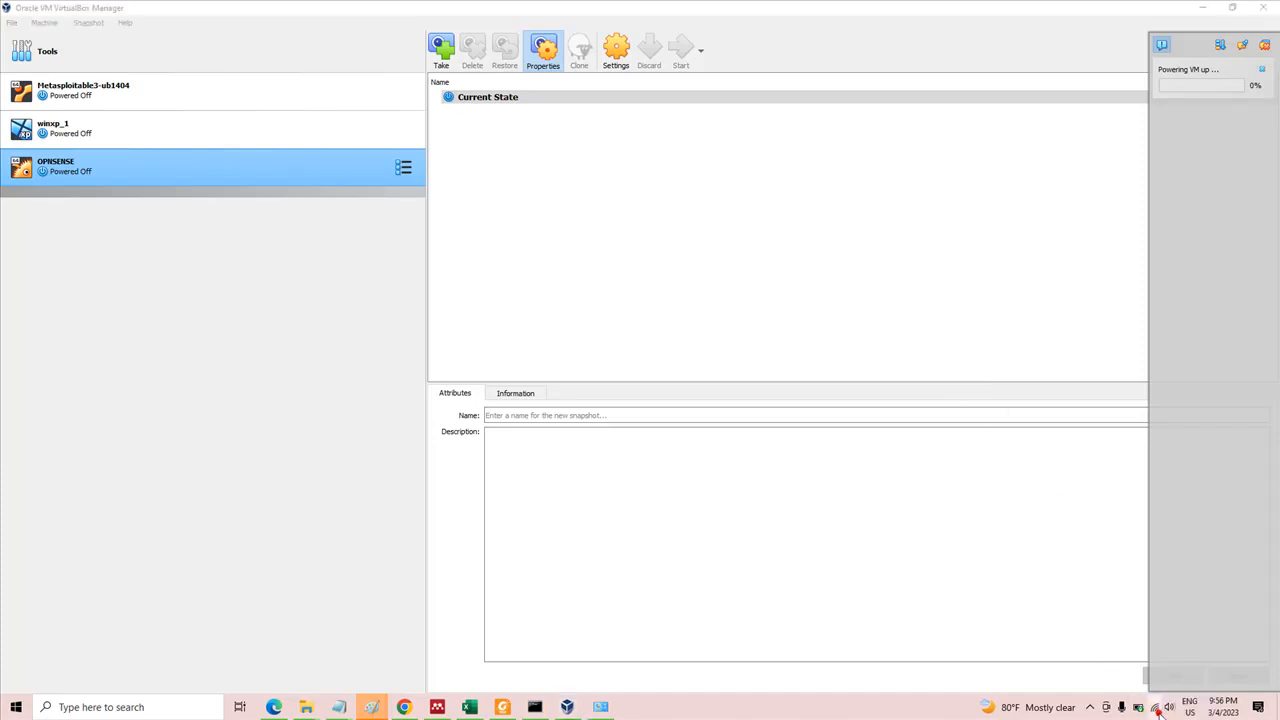
pyautogui.click(1155, 707)
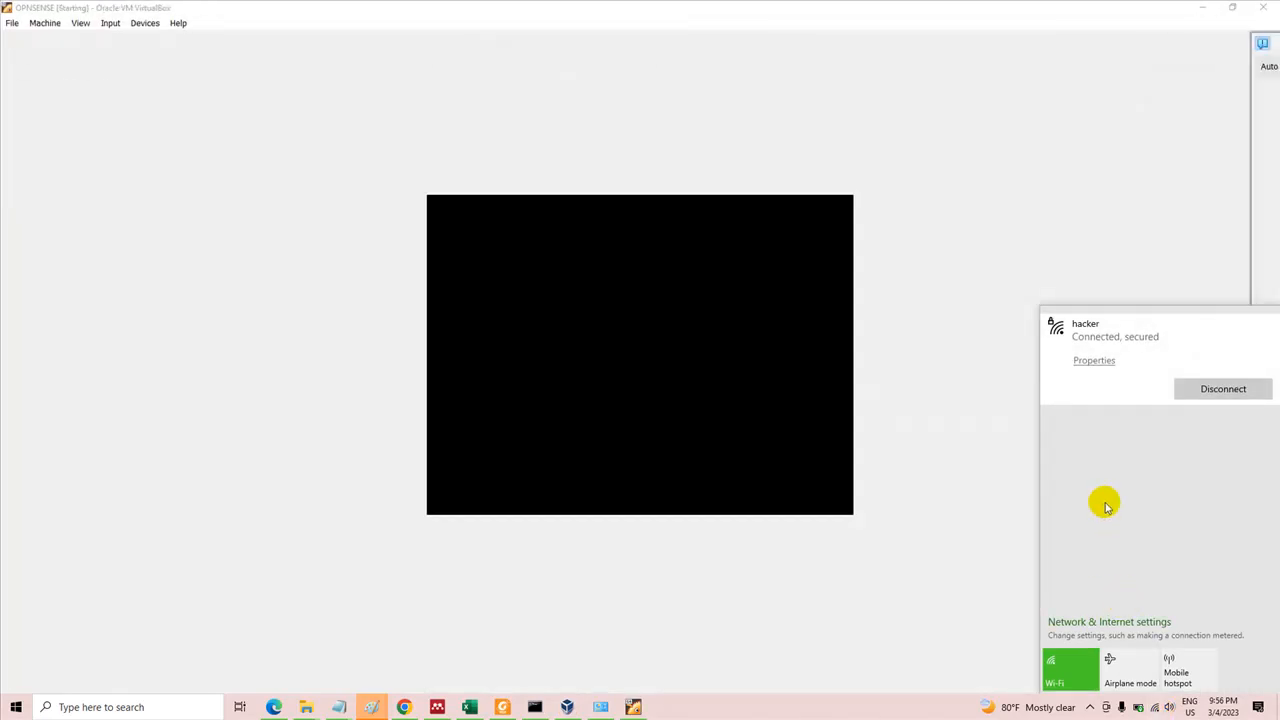
pyautogui.click(1201, 396)
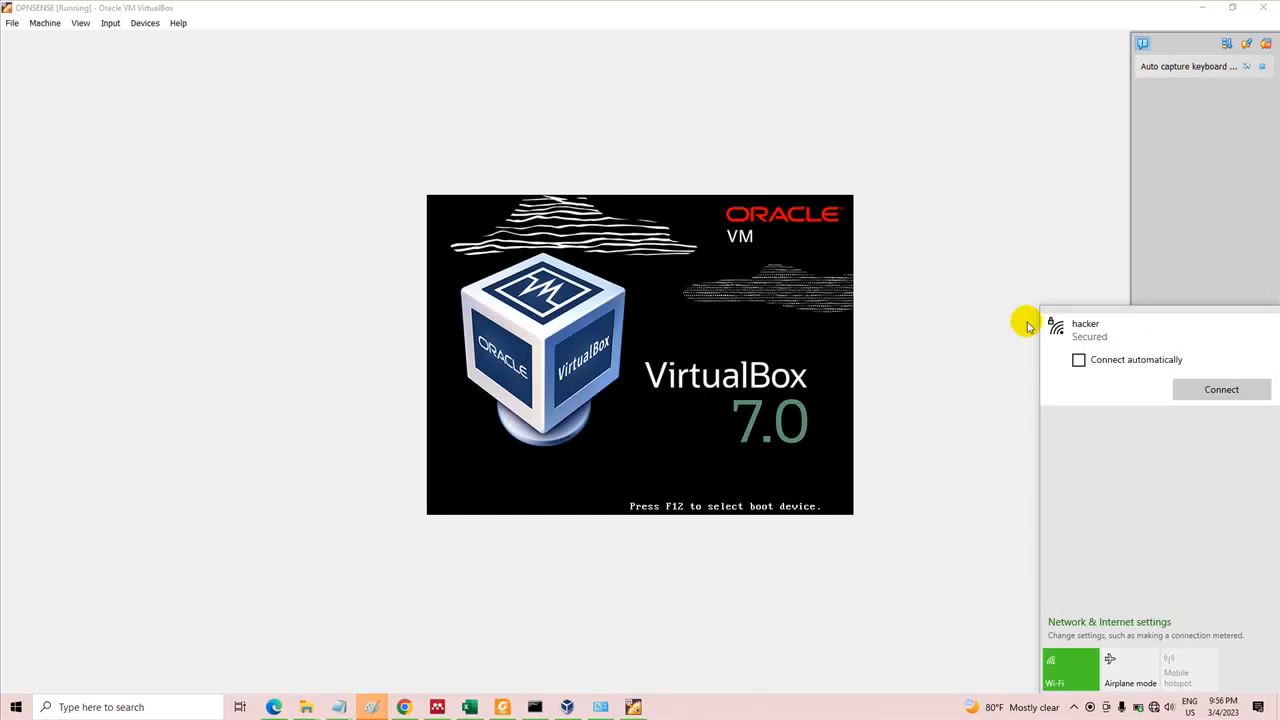
pyautogui.click(993, 268)
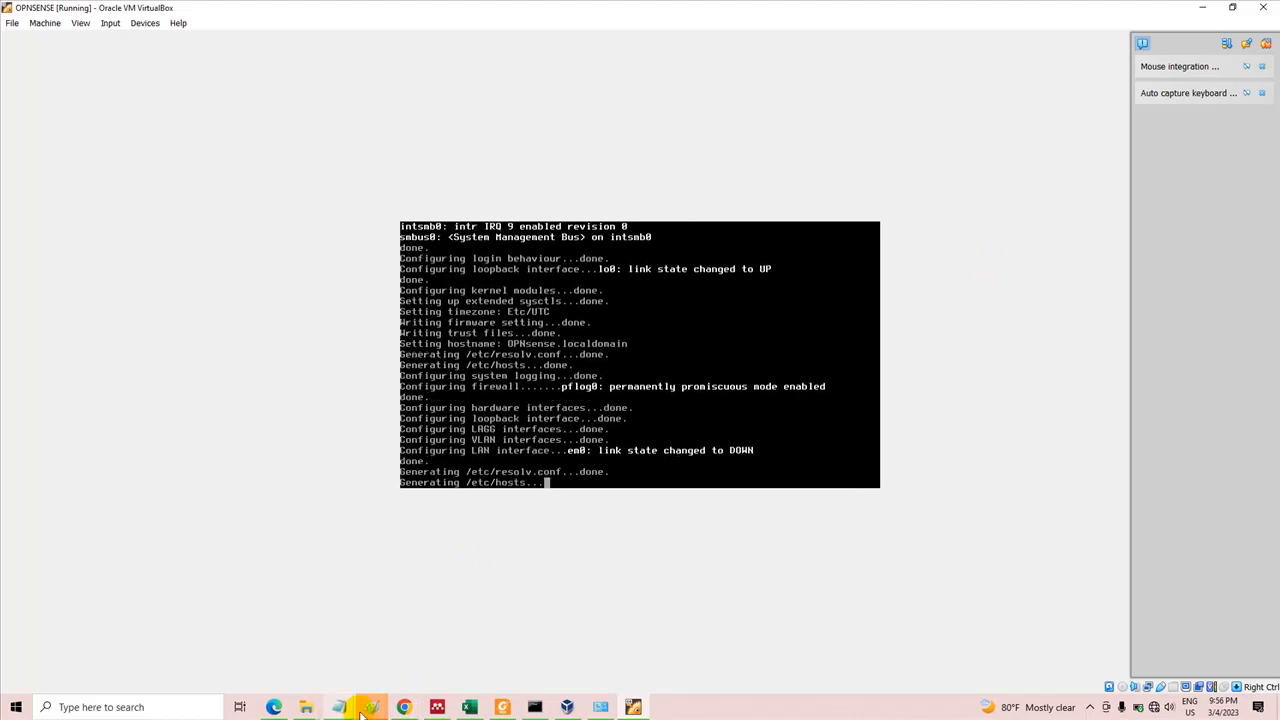
# Switch to the untitled Paint window holding the chat screenshot and close it without saving
pyautogui.moveTo(362, 708)
pyautogui.moveTo(306, 657)
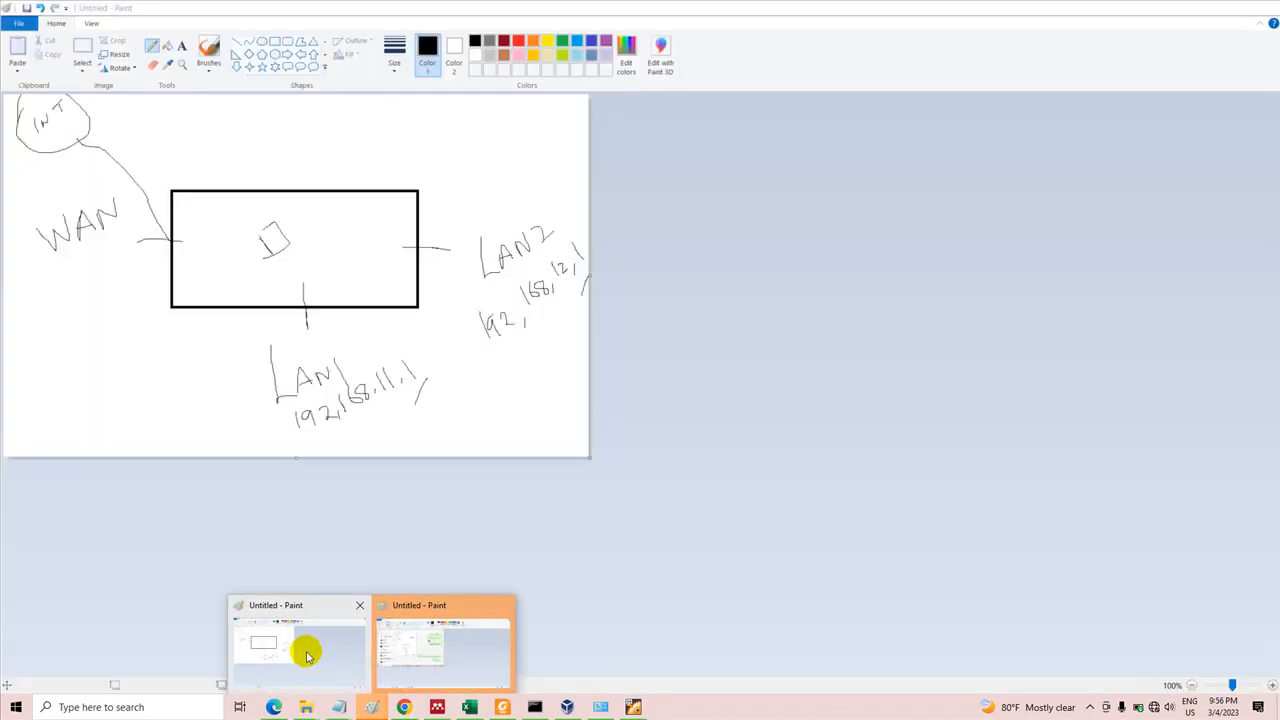
pyautogui.click(504, 603)
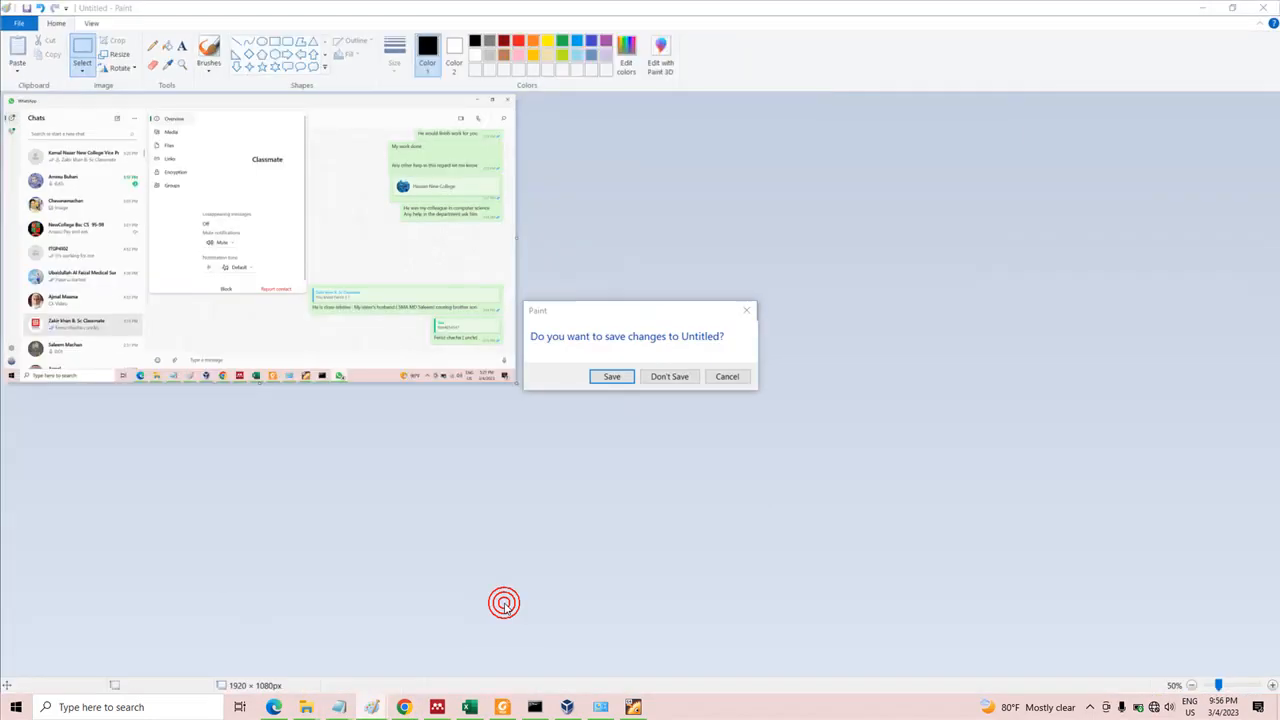
pyautogui.click(676, 378)
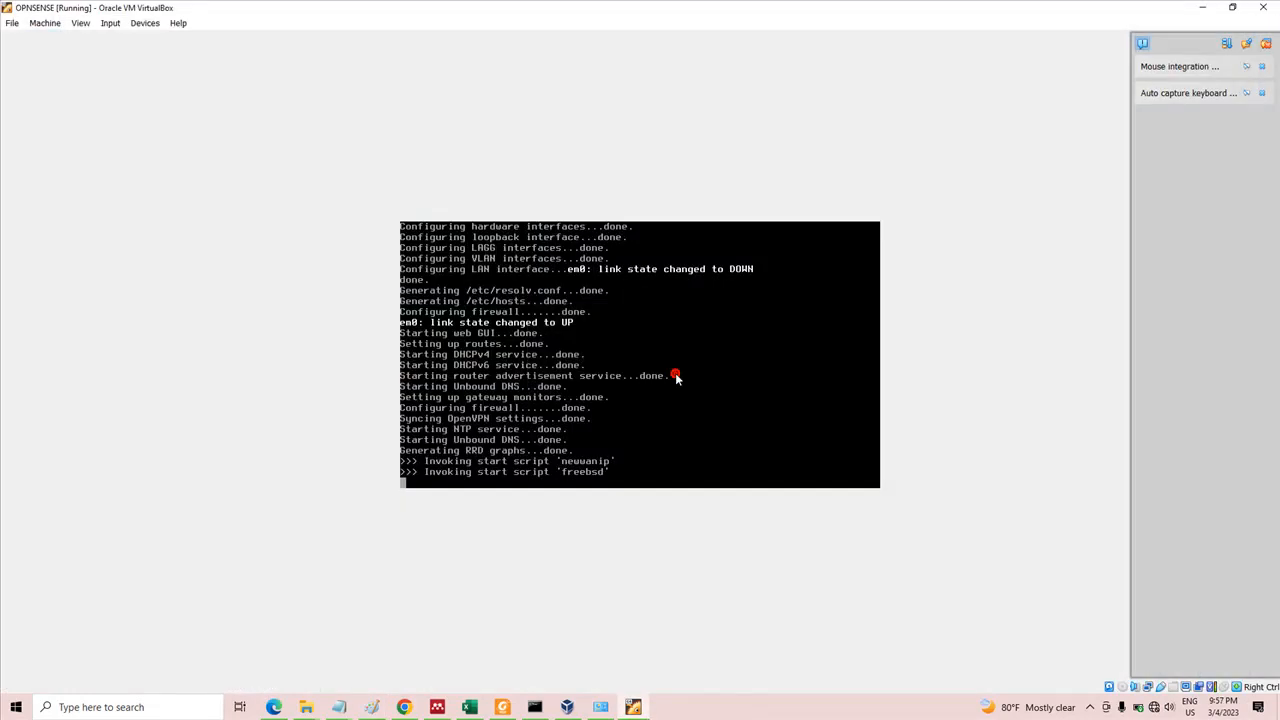
# In the Paint network diagram, draw an ISP router on the Internet-to-WAN line and label it ISP with the address 192.168.1.1
pyautogui.click(376, 702)
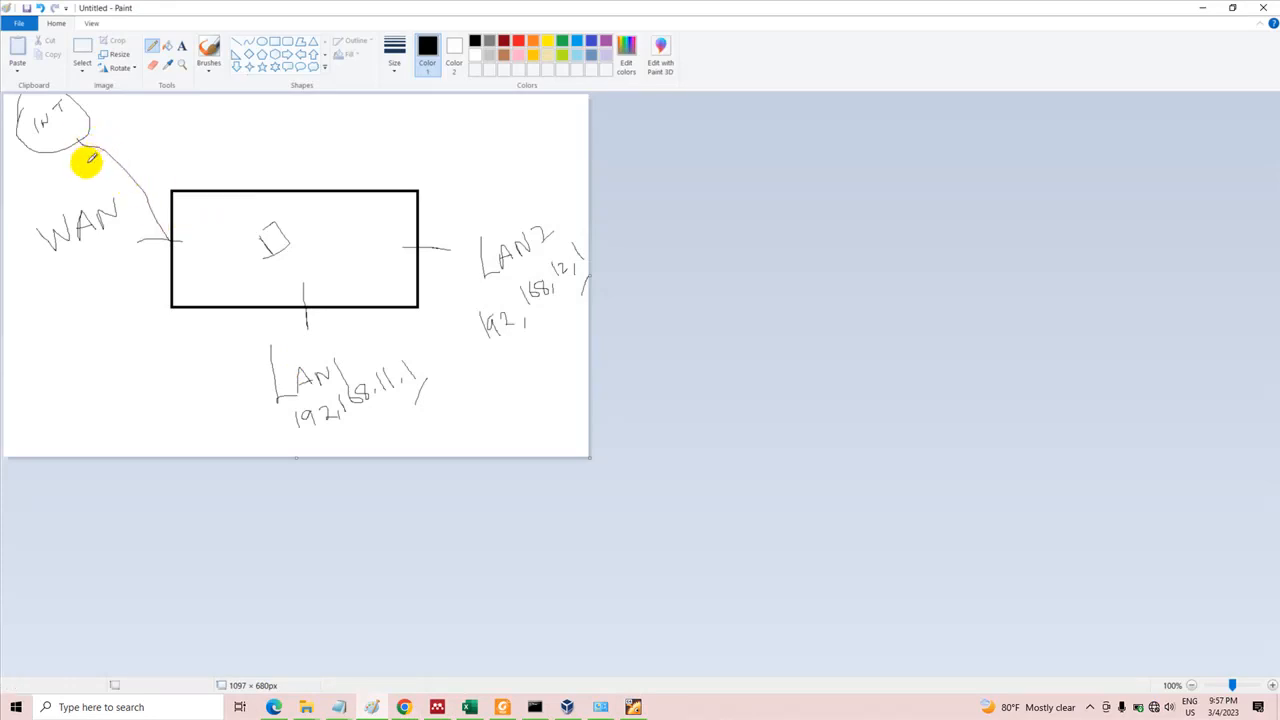
pyautogui.moveTo(88, 160)
pyautogui.mouseDown()
pyautogui.moveTo(114, 131)
pyautogui.moveTo(137, 150)
pyautogui.moveTo(94, 177)
pyautogui.moveTo(89, 157)
pyautogui.moveTo(151, 117)
pyautogui.moveTo(176, 124)
pyautogui.moveTo(172, 102)
pyautogui.moveTo(170, 115)
pyautogui.mouseUp()
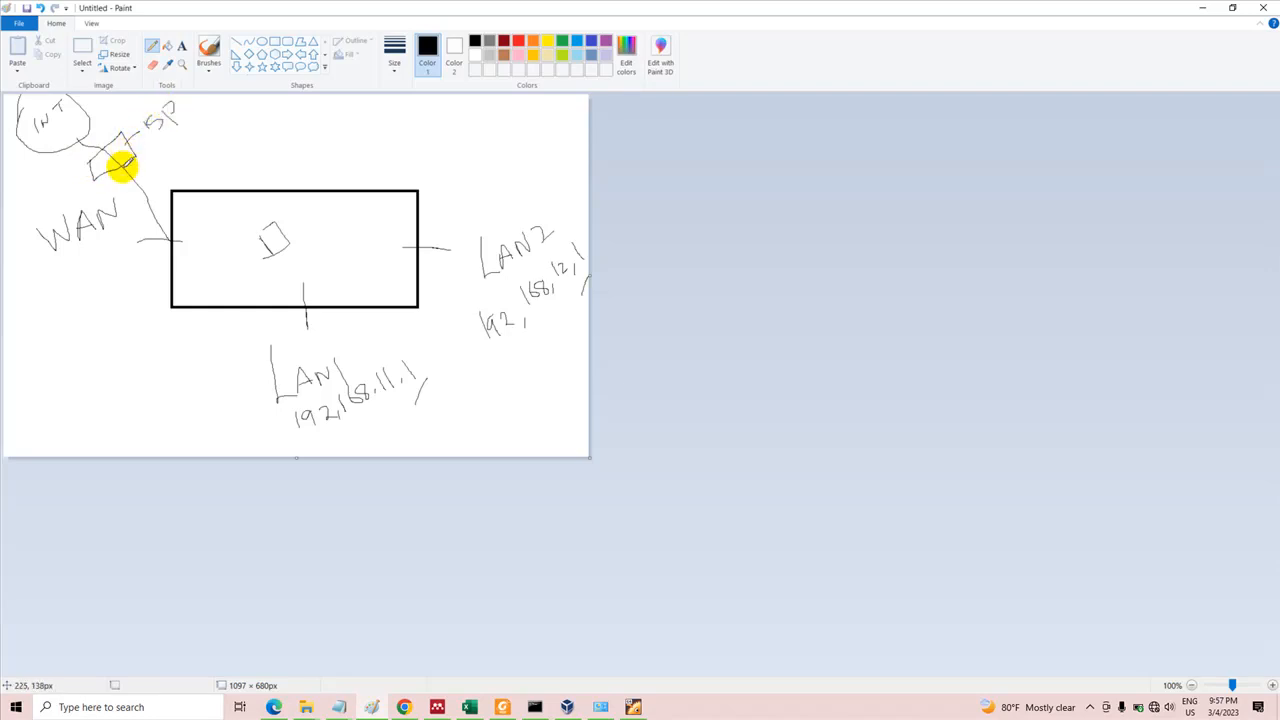
pyautogui.moveTo(122, 163)
pyautogui.mouseDown()
pyautogui.moveTo(171, 151)
pyautogui.moveTo(206, 121)
pyautogui.moveTo(210, 132)
pyautogui.moveTo(222, 120)
pyautogui.moveTo(214, 133)
pyautogui.moveTo(270, 112)
pyautogui.moveTo(303, 121)
pyautogui.mouseUp()
pyautogui.click(272, 121)
pyautogui.click(287, 121)
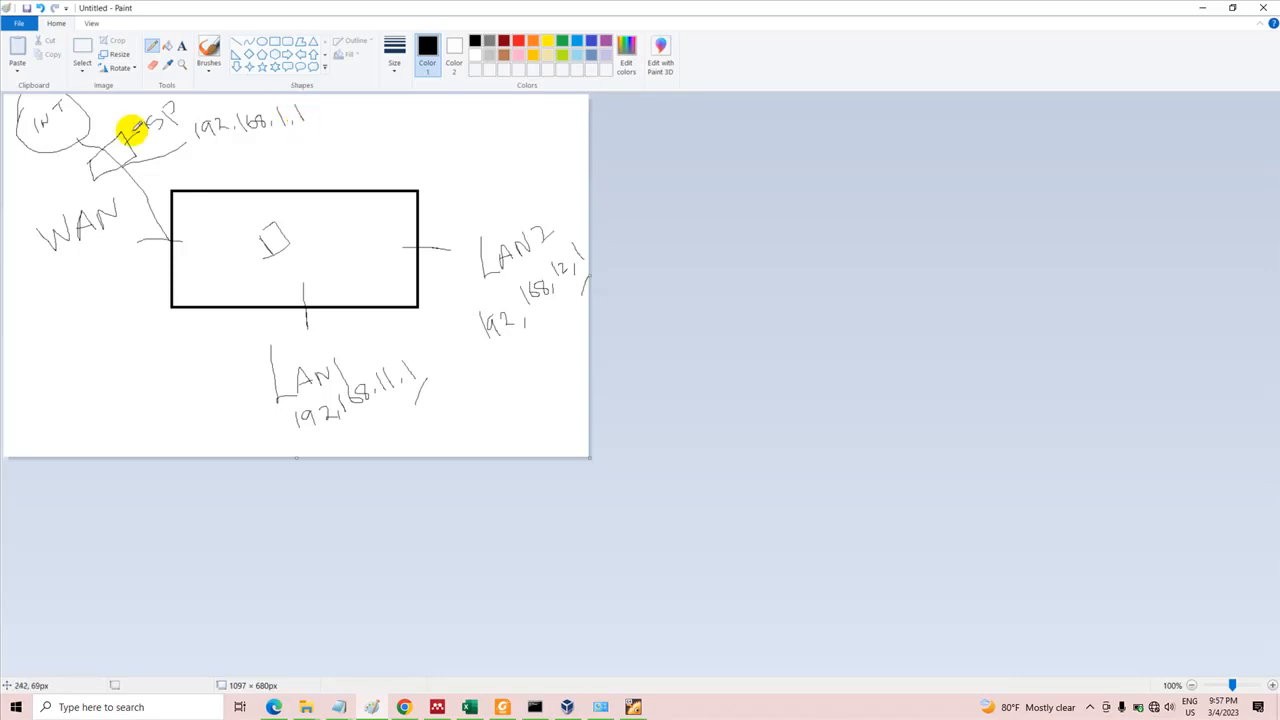
pyautogui.moveTo(124, 158); pyautogui.dragTo(119, 166)
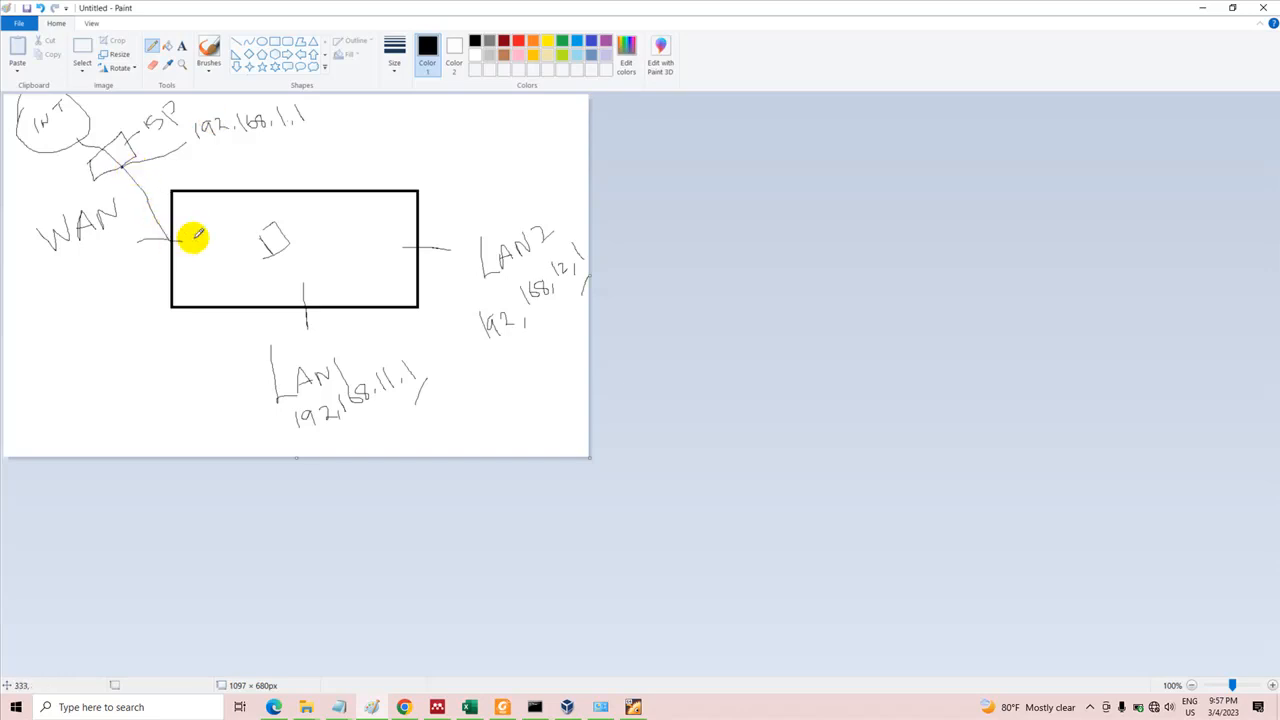
# Label the large central box as OPNsense and write a 192.168.1 range address for its WAN port
pyautogui.moveTo(335, 196)
pyautogui.mouseDown()
pyautogui.moveTo(373, 150)
pyautogui.moveTo(389, 162)
pyautogui.mouseUp()
pyautogui.moveTo(376, 136)
pyautogui.mouseDown()
pyautogui.moveTo(387, 150)
pyautogui.moveTo(403, 135)
pyautogui.moveTo(410, 145)
pyautogui.moveTo(451, 109)
pyautogui.moveTo(478, 112)
pyautogui.mouseUp()
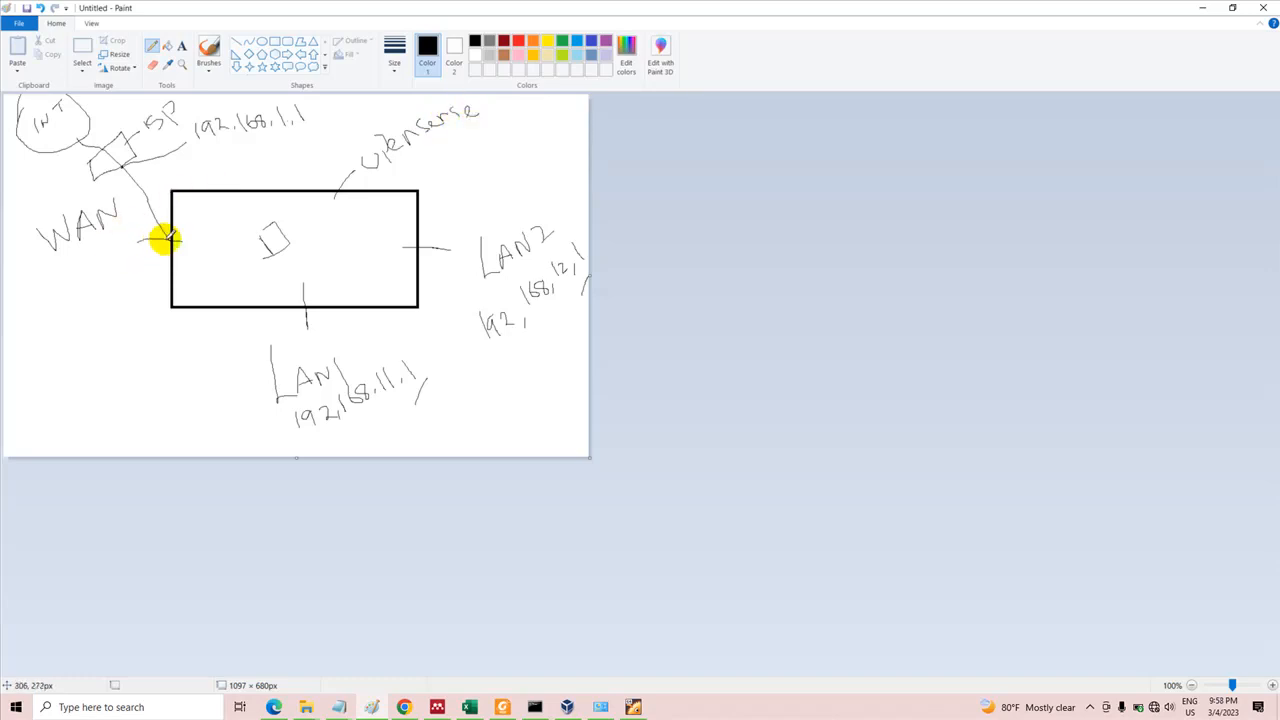
pyautogui.moveTo(172, 237); pyautogui.dragTo(131, 289)
pyautogui.moveTo(49, 335)
pyautogui.mouseDown()
pyautogui.moveTo(54, 359)
pyautogui.moveTo(62, 334)
pyautogui.moveTo(62, 348)
pyautogui.moveTo(93, 342)
pyautogui.mouseUp()
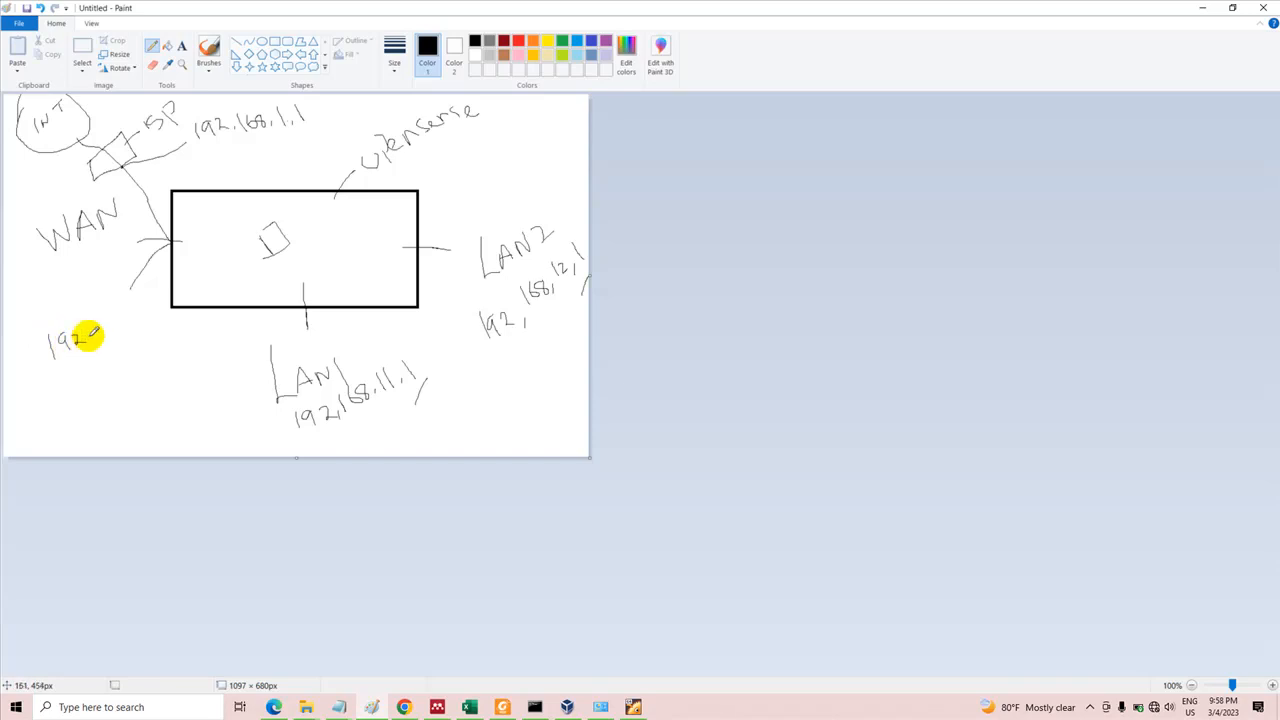
pyautogui.click(89, 342)
pyautogui.moveTo(96, 317)
pyautogui.mouseDown()
pyautogui.moveTo(97, 333)
pyautogui.moveTo(107, 328)
pyautogui.mouseUp()
pyautogui.moveTo(111, 311)
pyautogui.mouseDown()
pyautogui.moveTo(140, 318)
pyautogui.moveTo(154, 286)
pyautogui.moveTo(162, 294)
pyautogui.mouseUp()
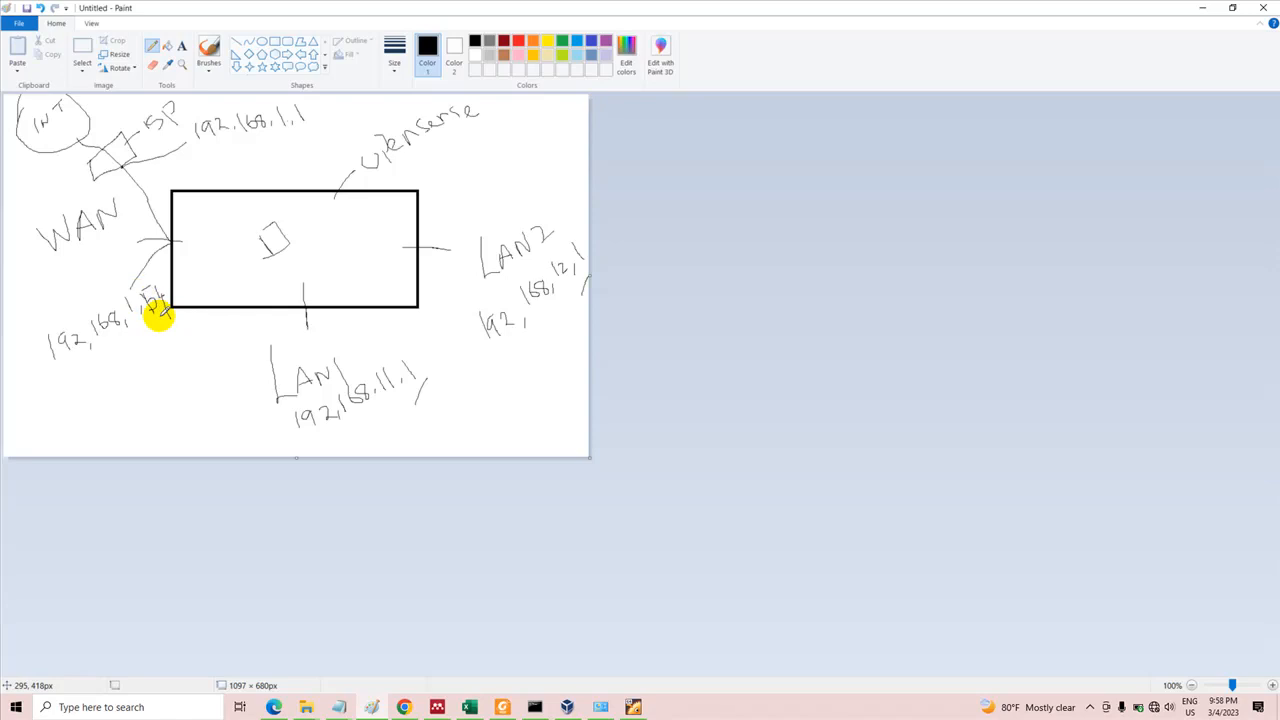
# Mark the WAN port and ISP router ends of the link and write the gateway ending 1.1 under the WAN address
pyautogui.click(173, 241)
pyautogui.click(121, 165)
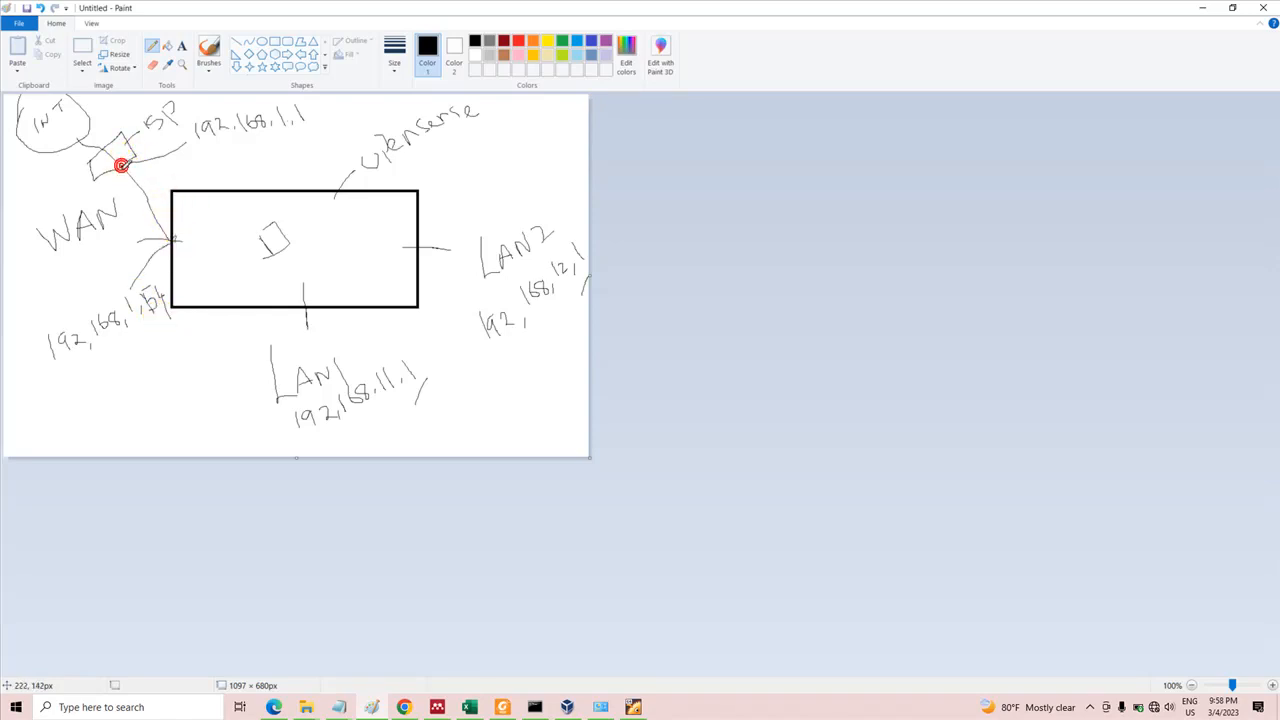
pyautogui.moveTo(124, 356)
pyautogui.mouseDown()
pyautogui.moveTo(128, 368)
pyautogui.moveTo(147, 361)
pyautogui.mouseUp()
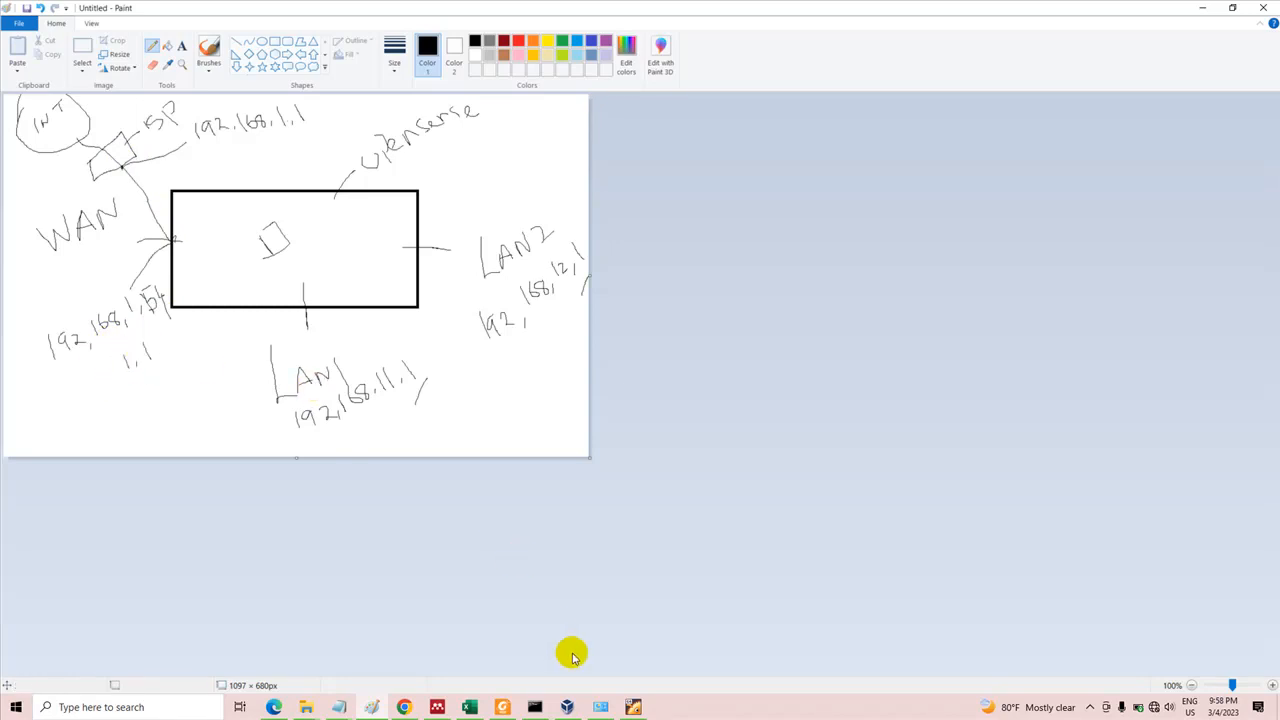
# Return to the OPNSENSE virtual machine and log in to its console as root with the account password
pyautogui.click(633, 707)
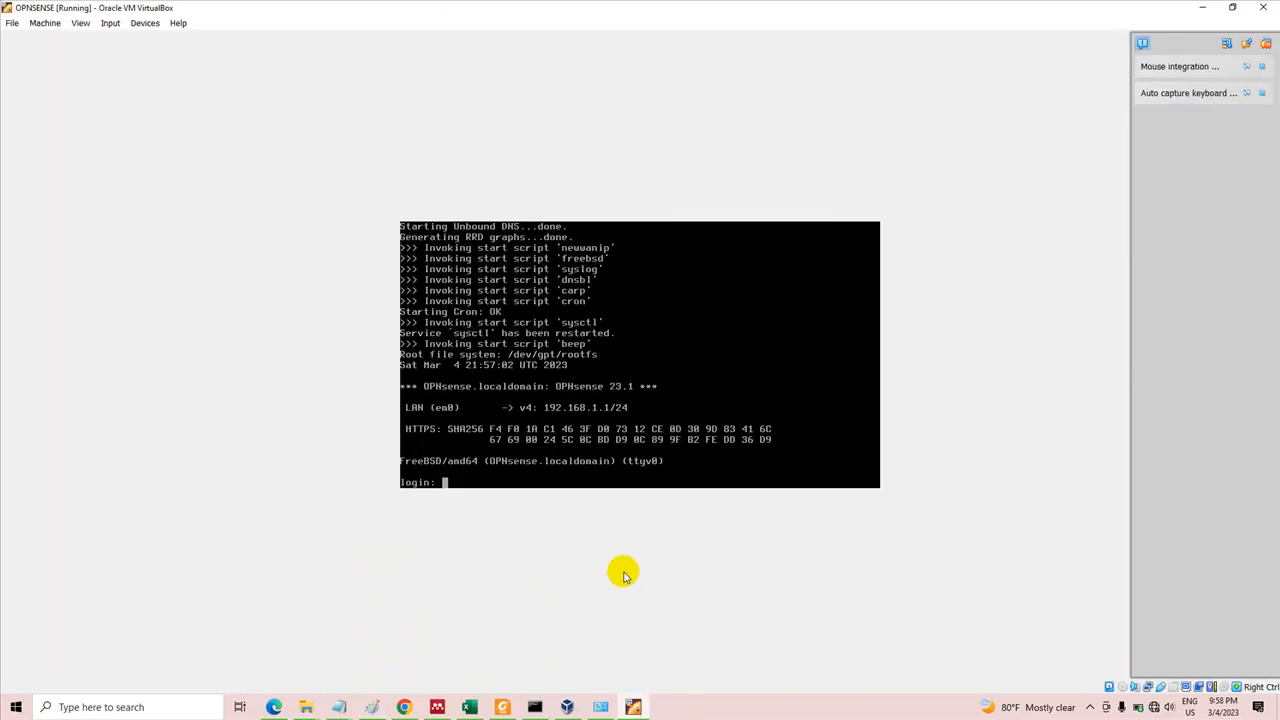
pyautogui.write('root')
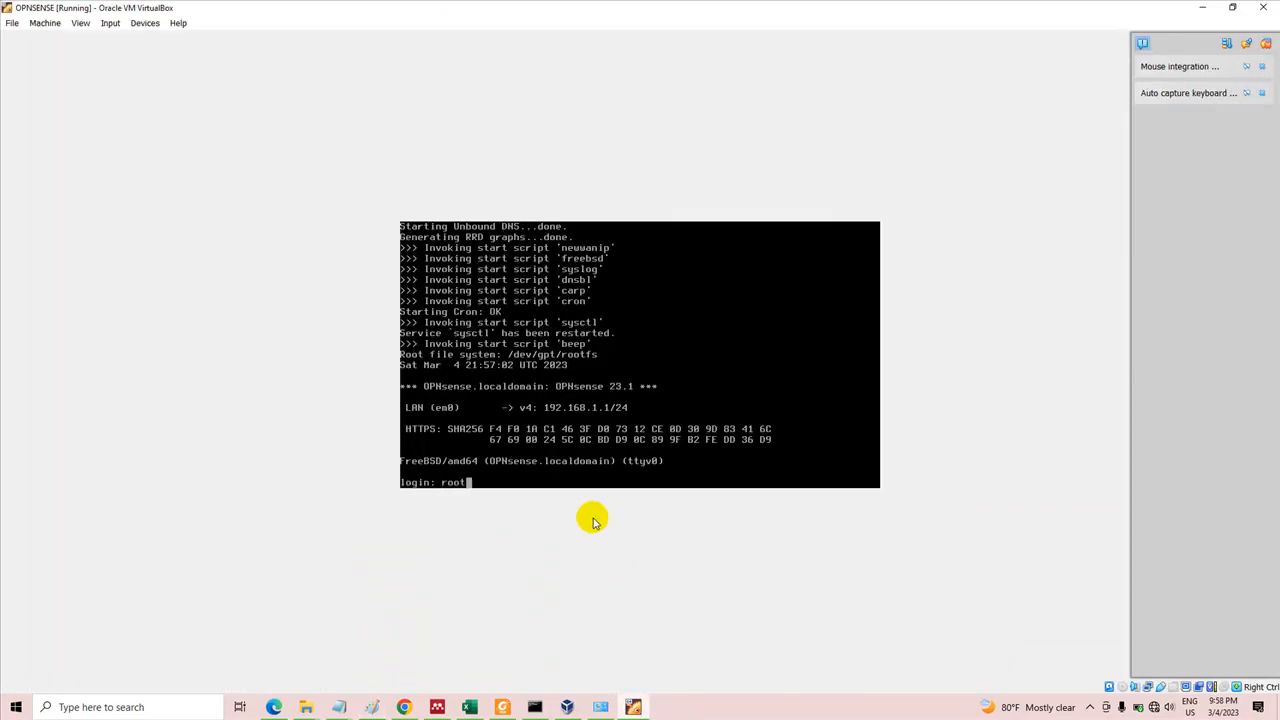
pyautogui.press('Return')
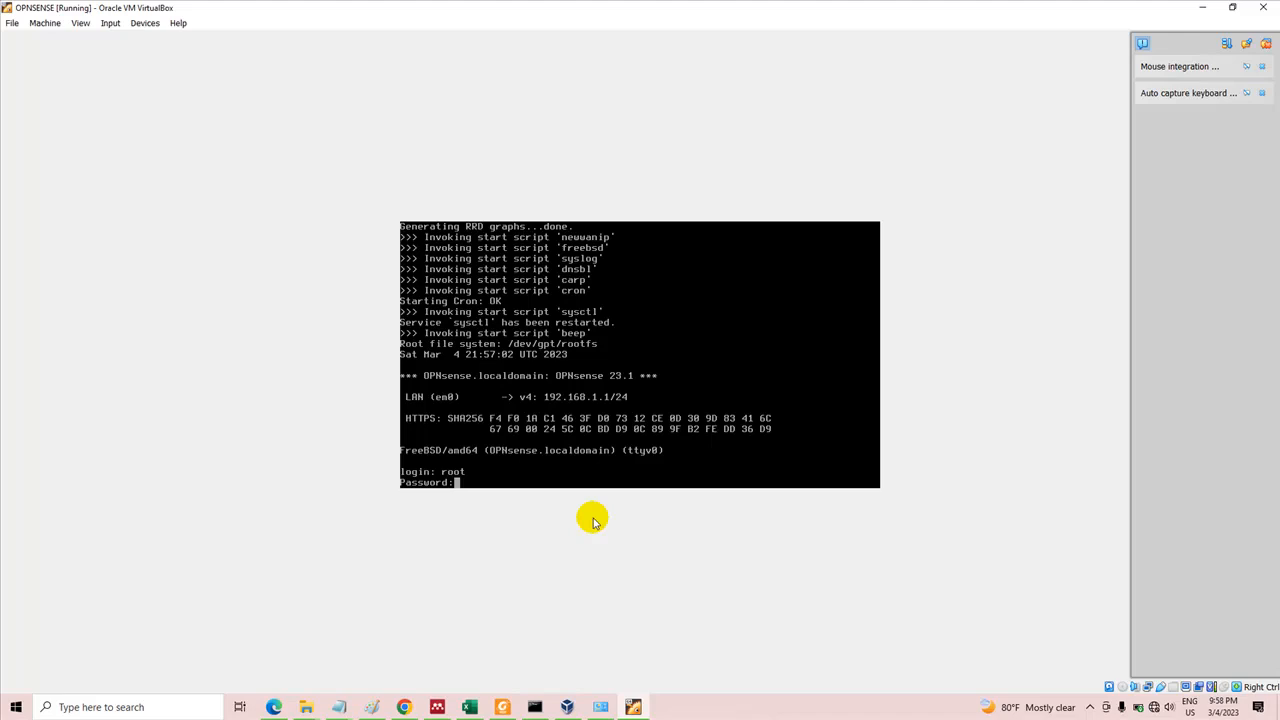
pyautogui.write('opnsense')
pyautogui.press('Return')
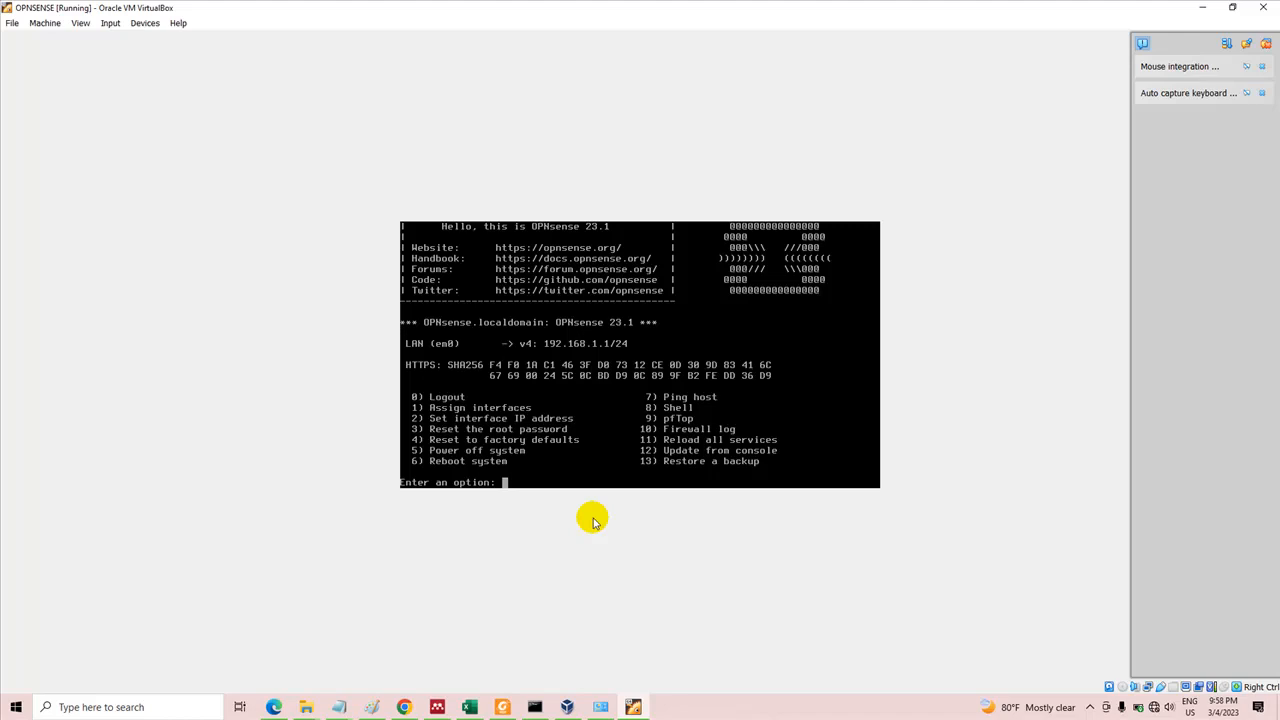
# Check the Paint diagram, then start assigning interfaces in the OPNsense console, declining both LAGG and VLAN configuration
pyautogui.click(371, 706)
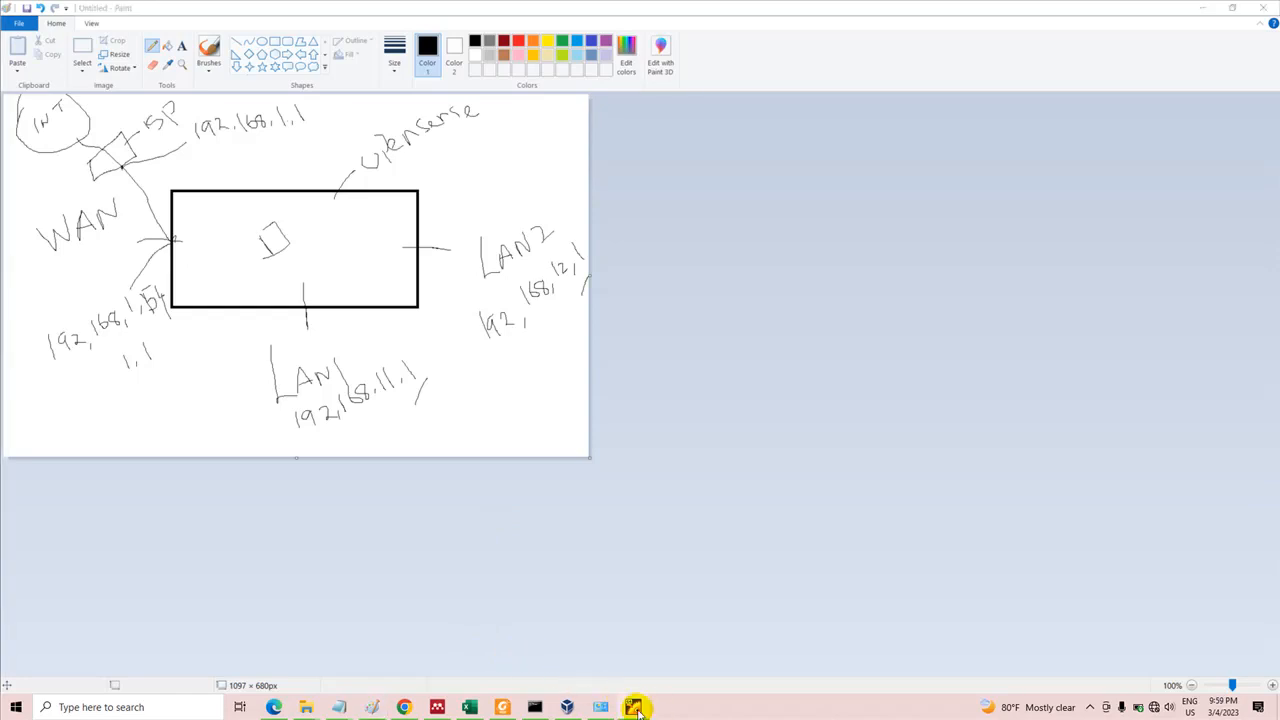
pyautogui.click(634, 707)
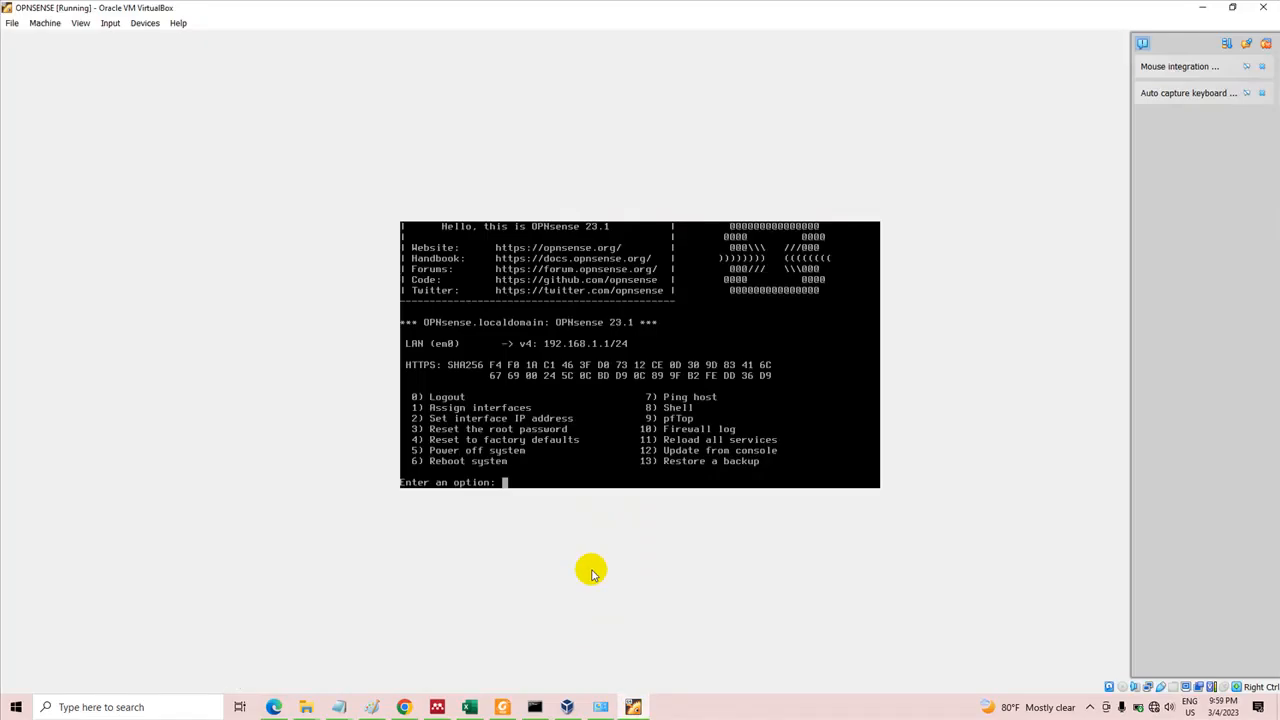
pyautogui.write('1')
pyautogui.press('Return')
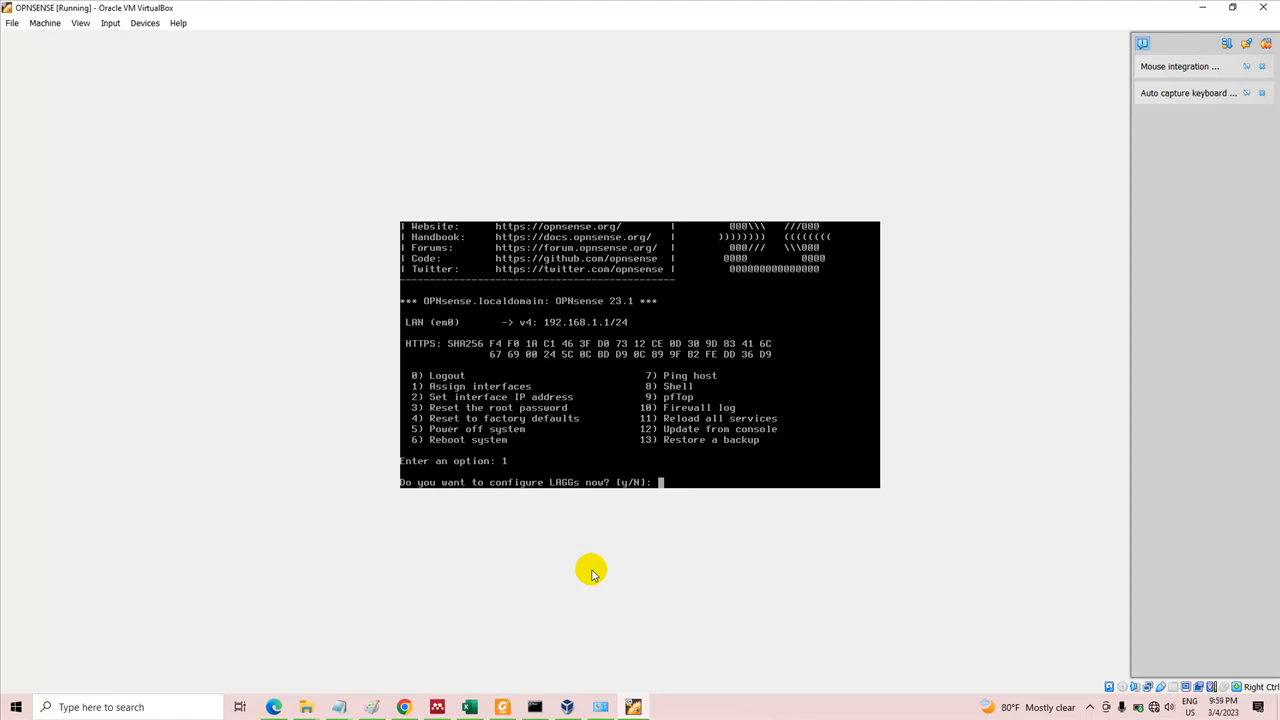
pyautogui.write('n')
pyautogui.press('Return')
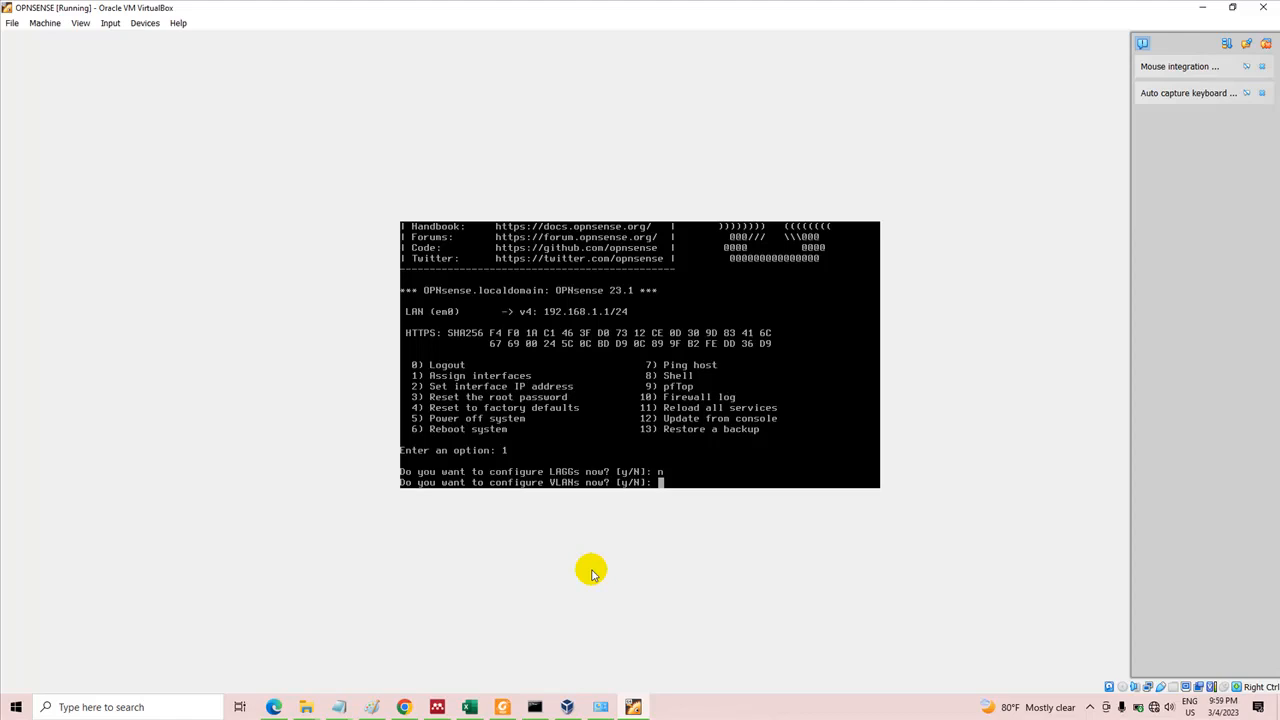
pyautogui.write('n')
pyautogui.press('Return')
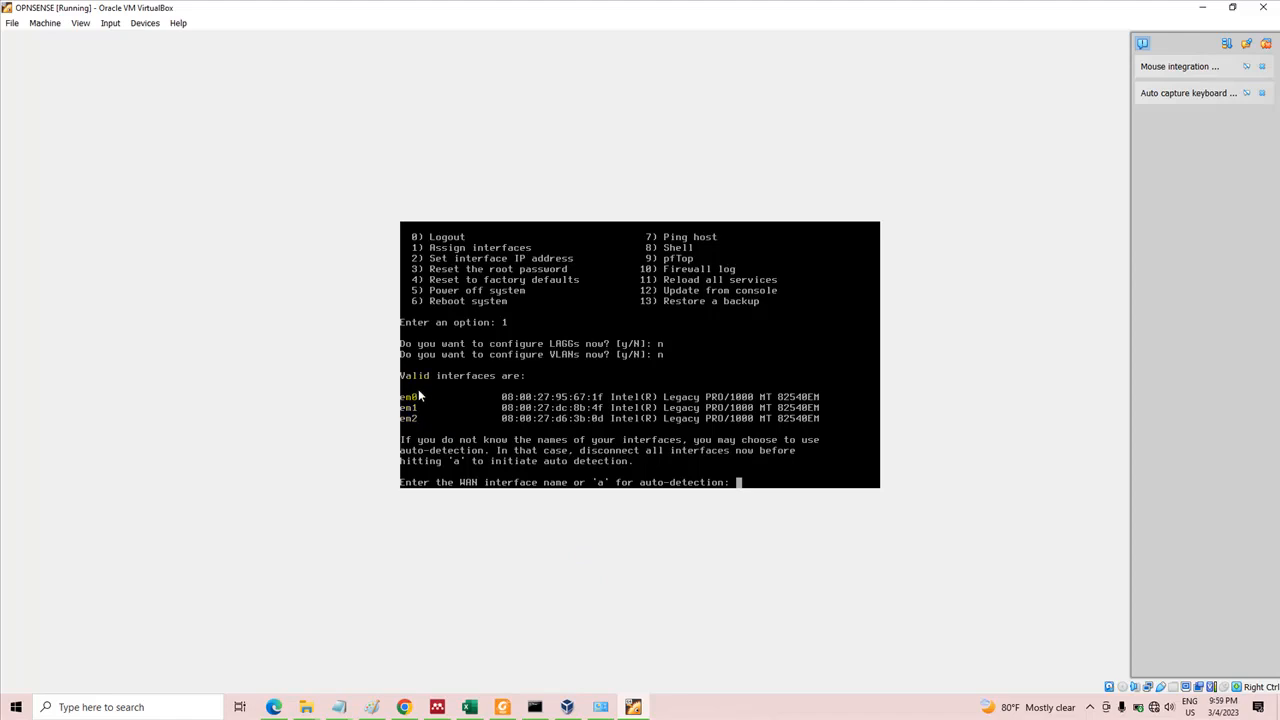
# Open the OPNSENSE machine's network settings in VirtualBox Manager, review Adapters 1 to 3, and expand Adapter 1's advanced details to read its MAC address
pyautogui.click(567, 707)
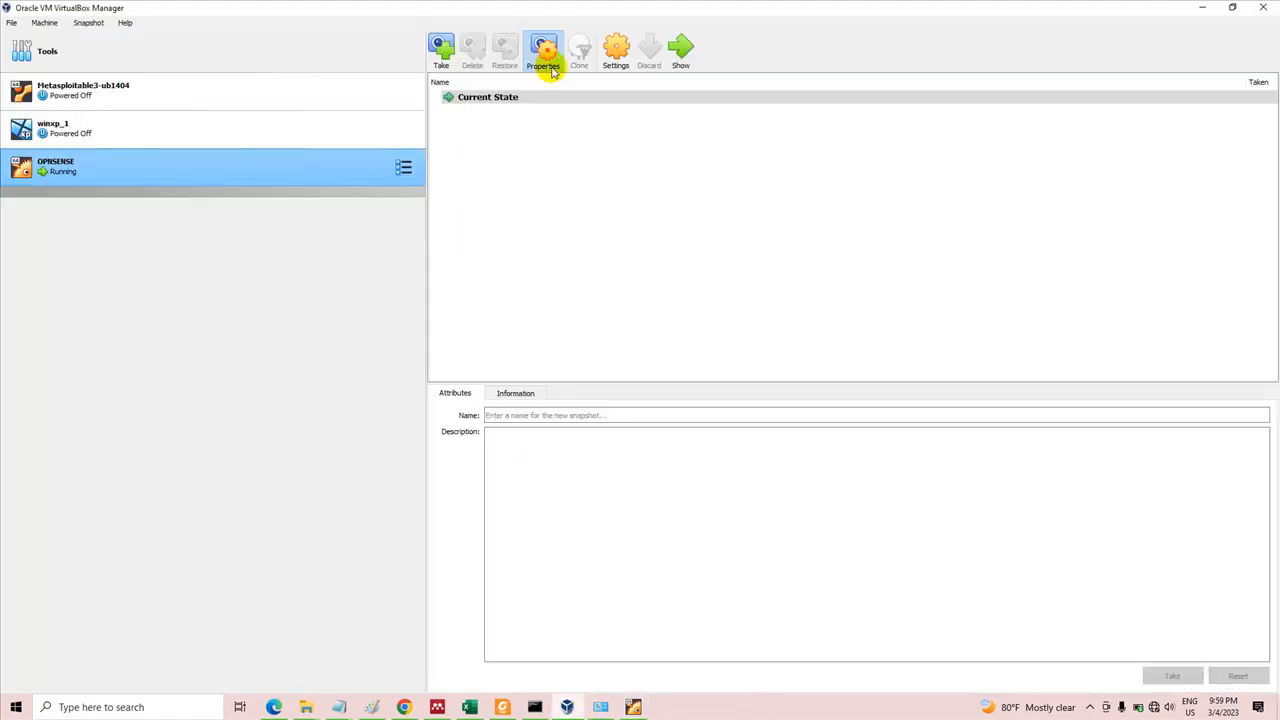
pyautogui.click(617, 57)
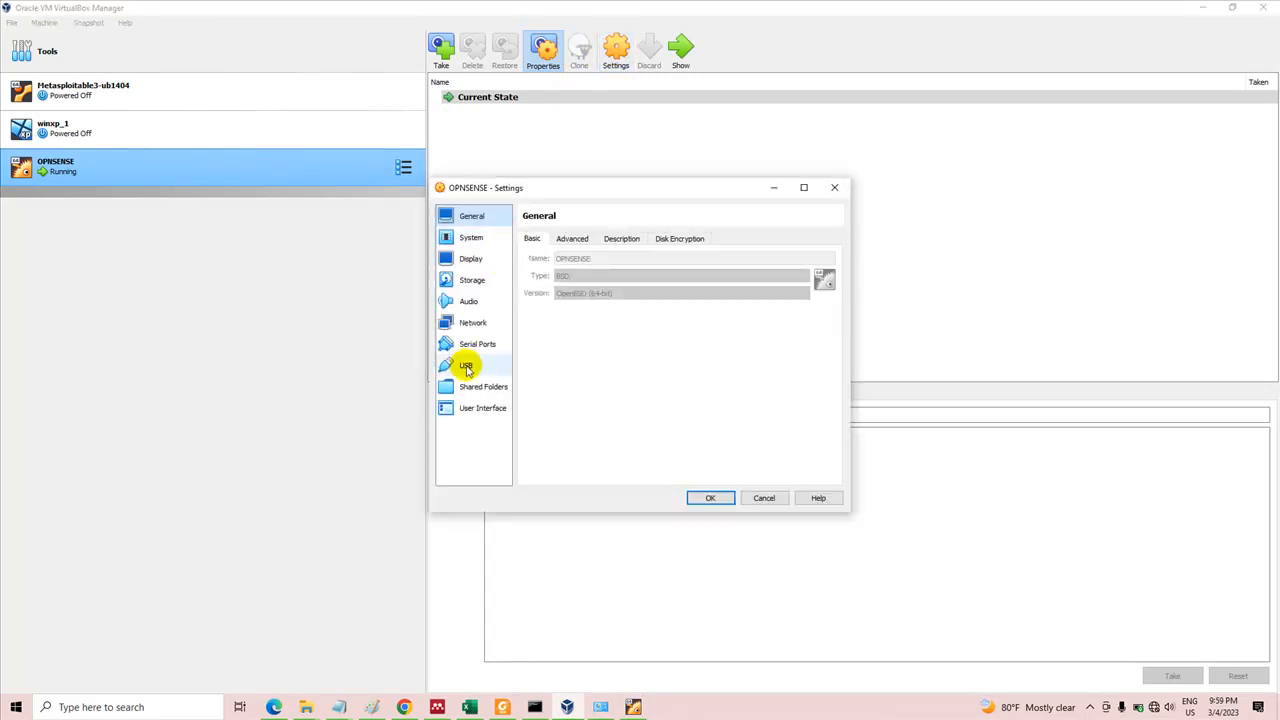
pyautogui.click(472, 323)
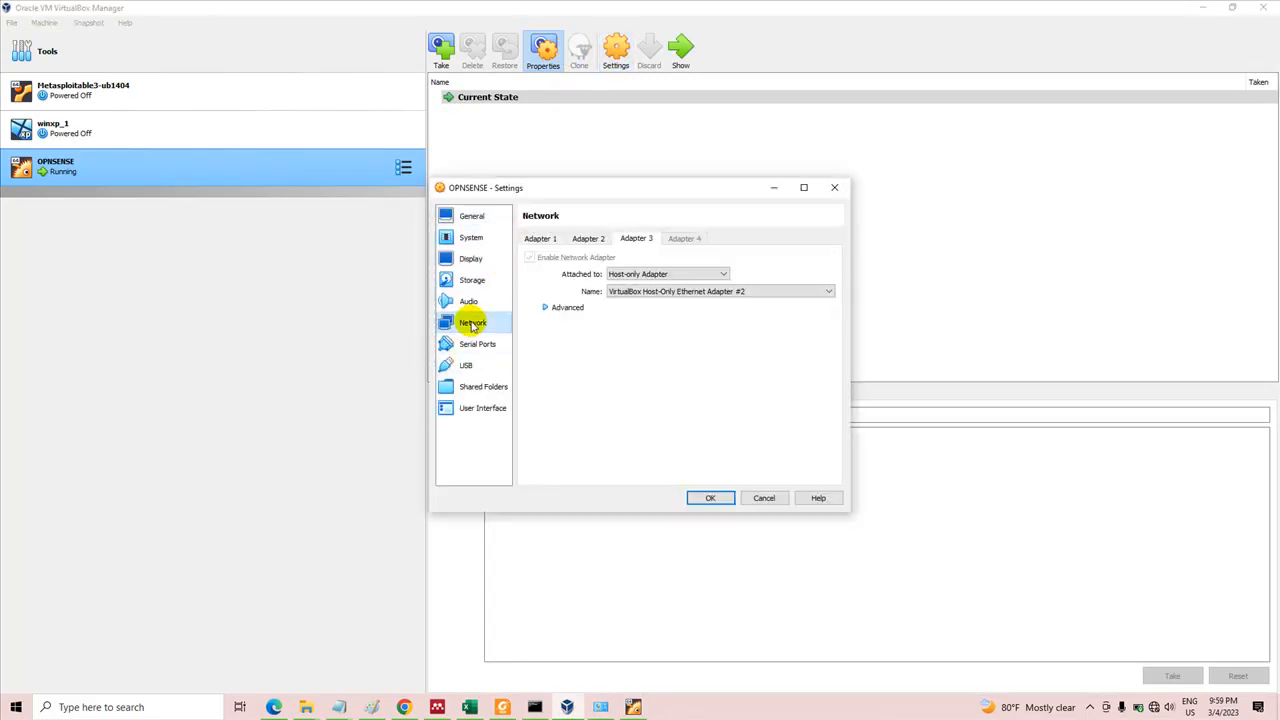
pyautogui.click(549, 239)
pyautogui.click(586, 238)
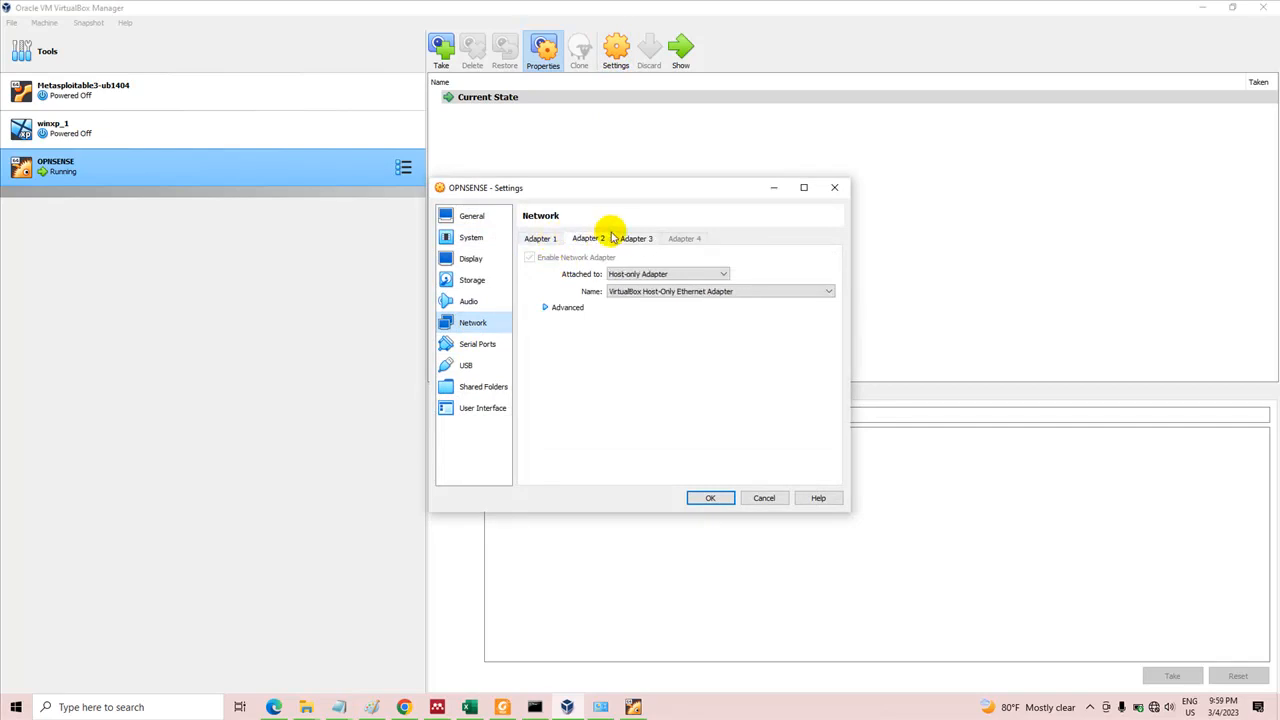
pyautogui.click(632, 238)
pyautogui.click(536, 239)
pyautogui.click(563, 307)
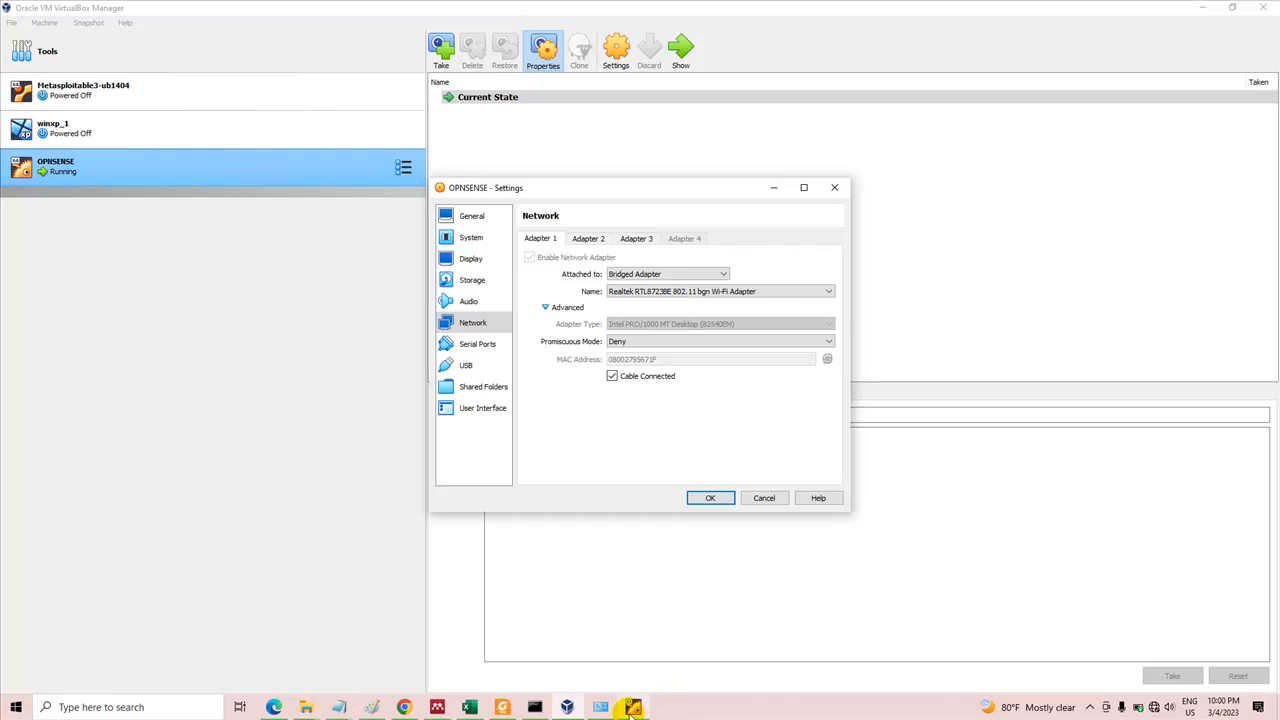
# Write the MAC ending 71F under the WAN addresses in the Paint diagram, checking it against the console's interface list and Adapter 1's settings
pyautogui.click(370, 707)
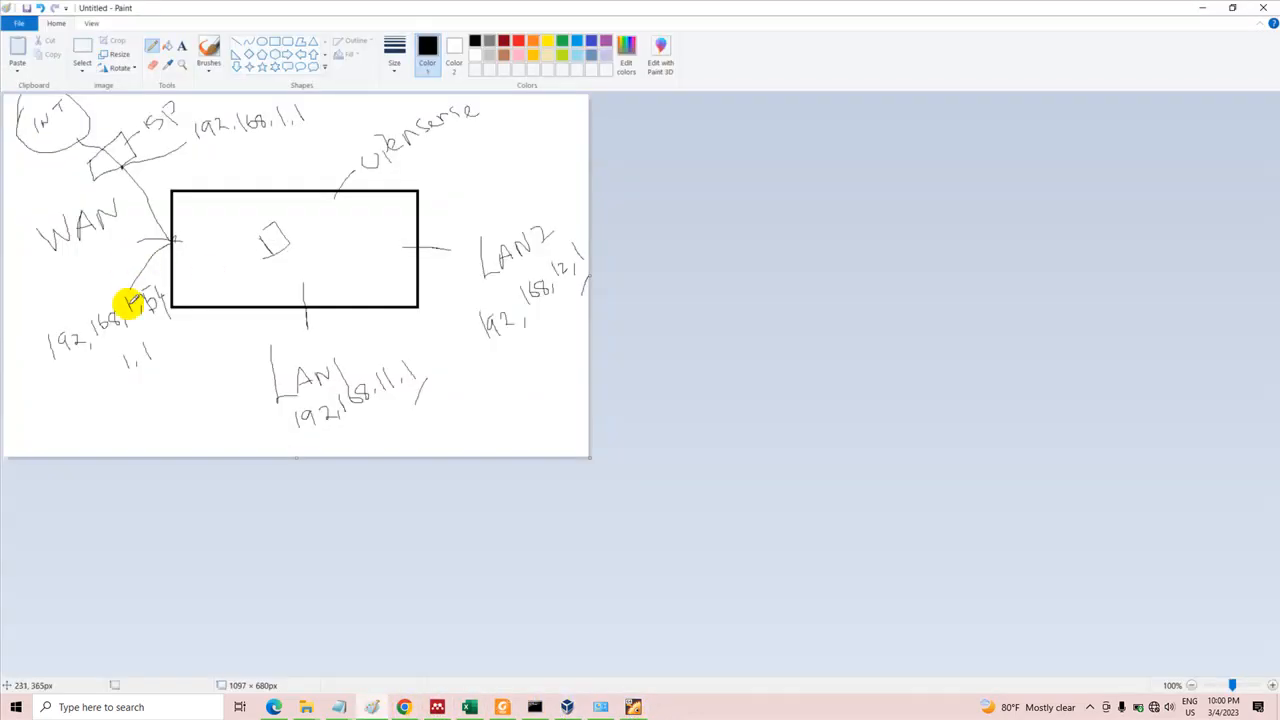
pyautogui.moveTo(67, 404)
pyautogui.mouseDown()
pyautogui.moveTo(80, 399)
pyautogui.moveTo(77, 412)
pyautogui.moveTo(98, 392)
pyautogui.moveTo(73, 428)
pyautogui.mouseUp()
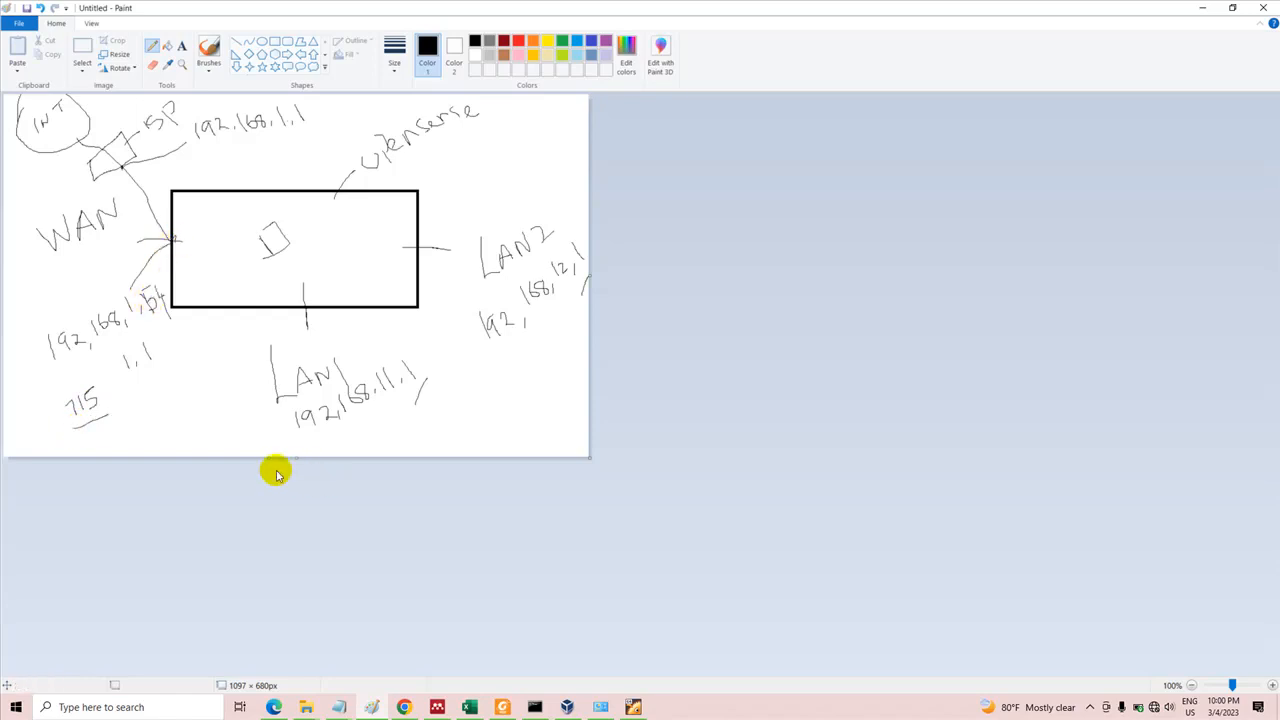
pyautogui.click(635, 707)
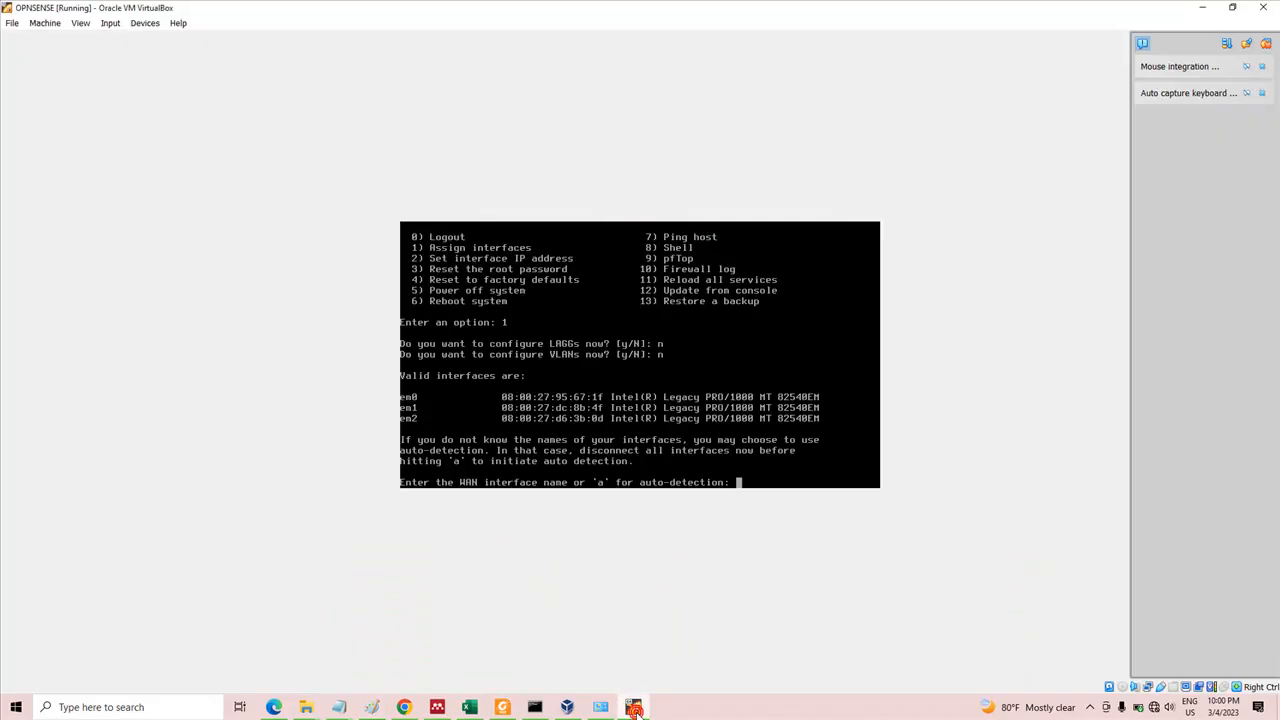
pyautogui.click(633, 709)
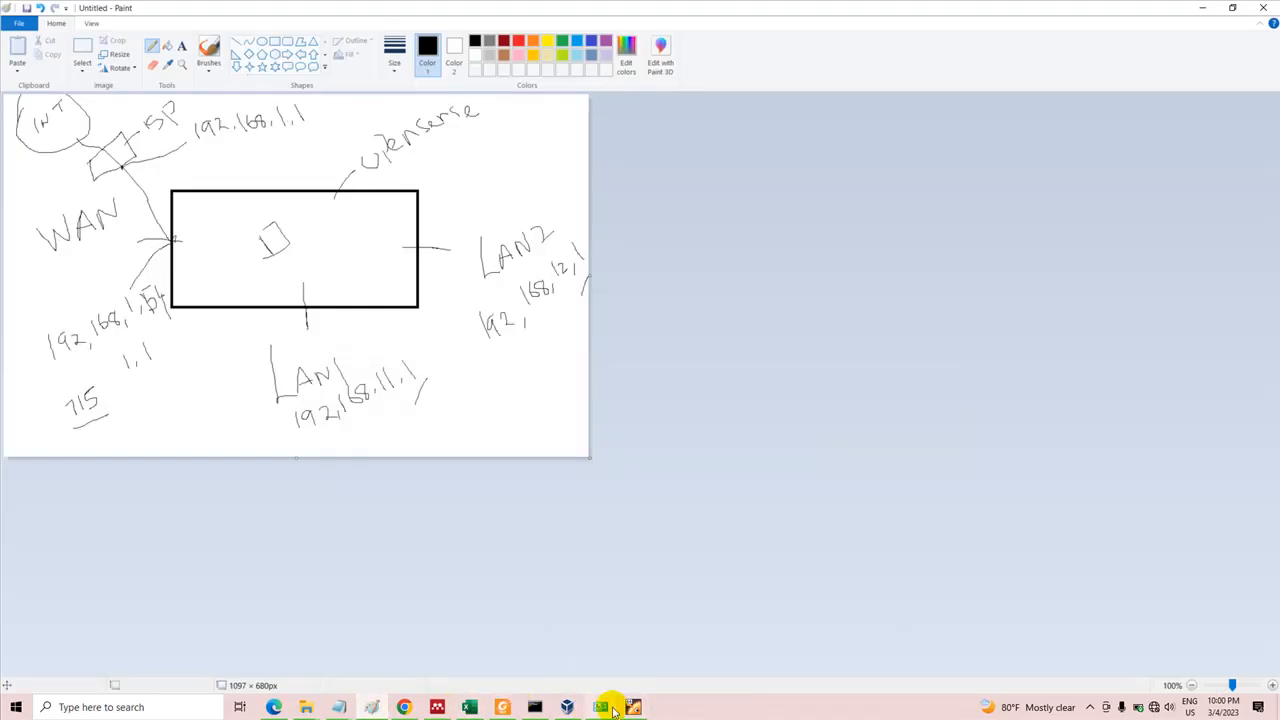
pyautogui.click(568, 707)
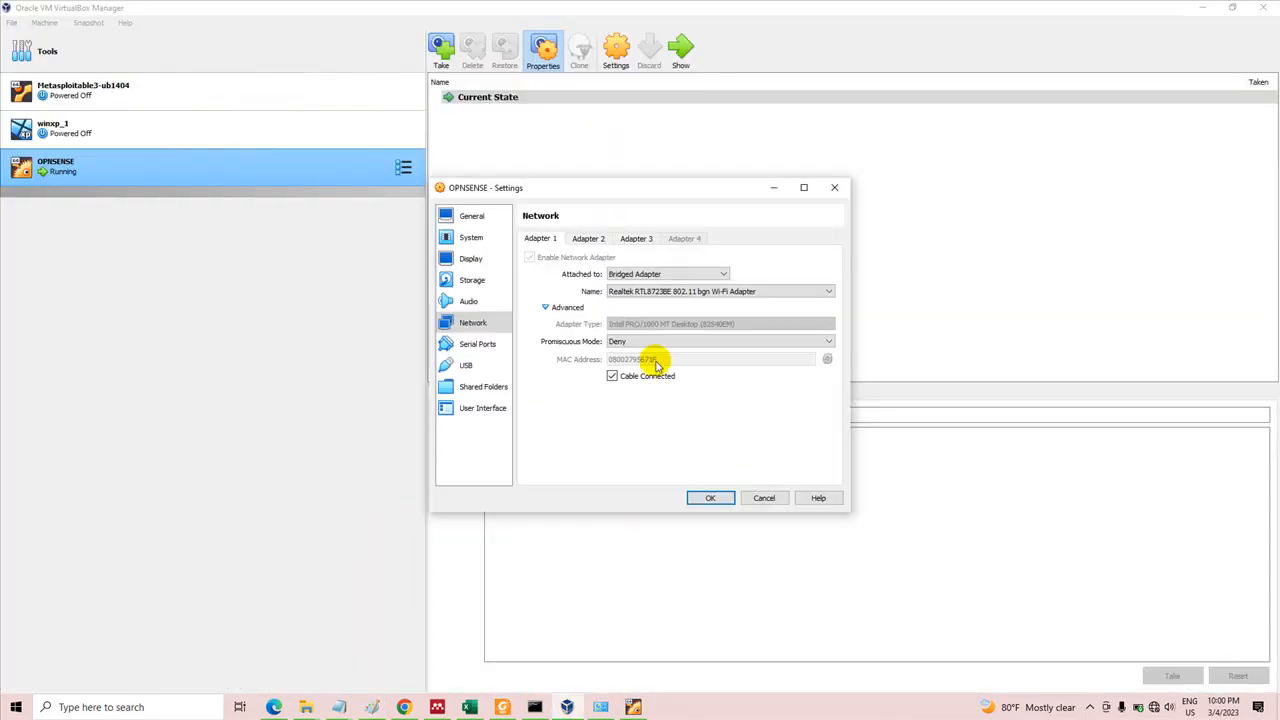
pyautogui.click(372, 707)
pyautogui.moveTo(87, 390)
pyautogui.mouseDown()
pyautogui.moveTo(98, 413)
pyautogui.moveTo(87, 389)
pyautogui.moveTo(104, 396)
pyautogui.mouseUp()
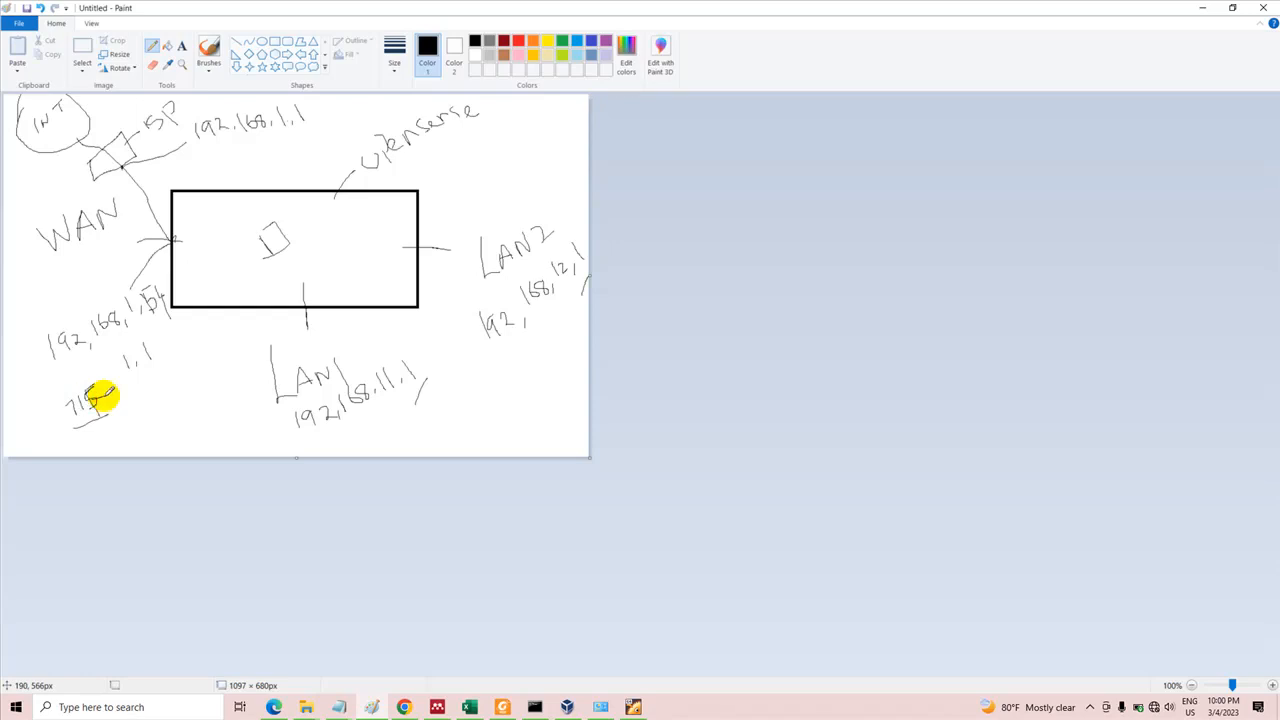
pyautogui.click(642, 711)
pyautogui.click(640, 711)
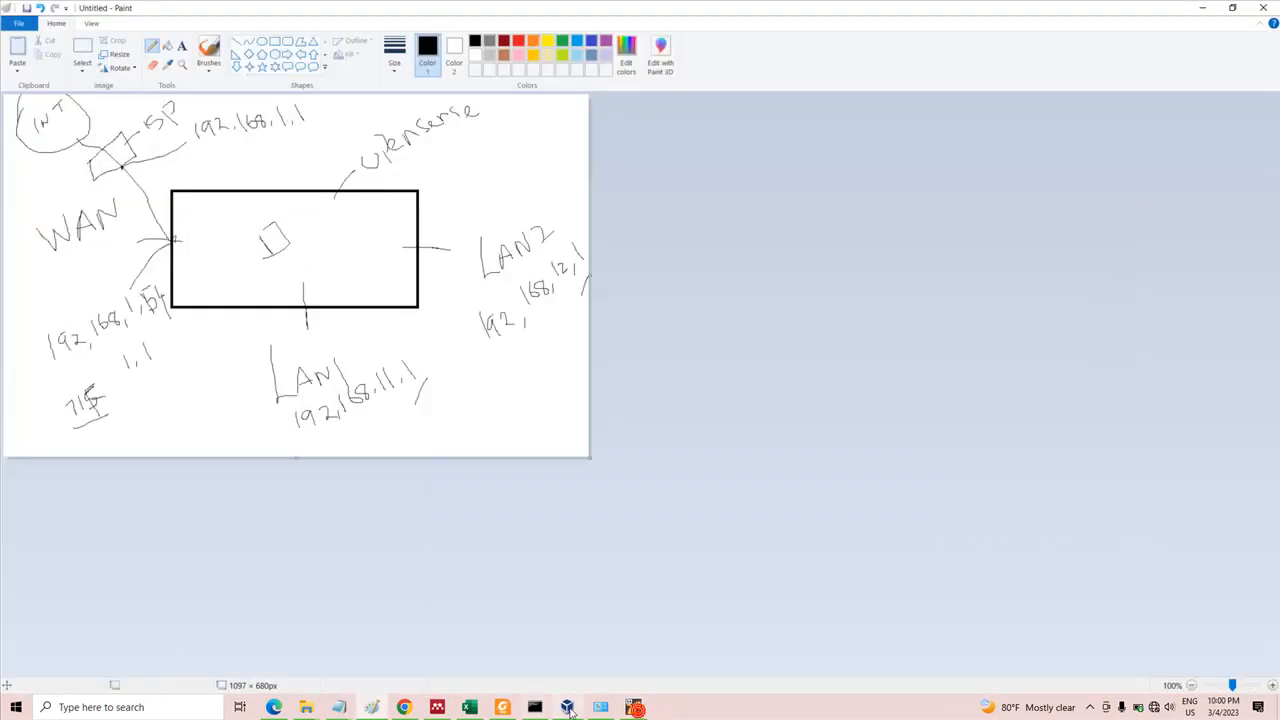
# Look up Adapter 2's MAC address in the OPNSENSE network settings and write its ending, 4F, beside the LAN1 address in the Paint diagram
pyautogui.click(567, 707)
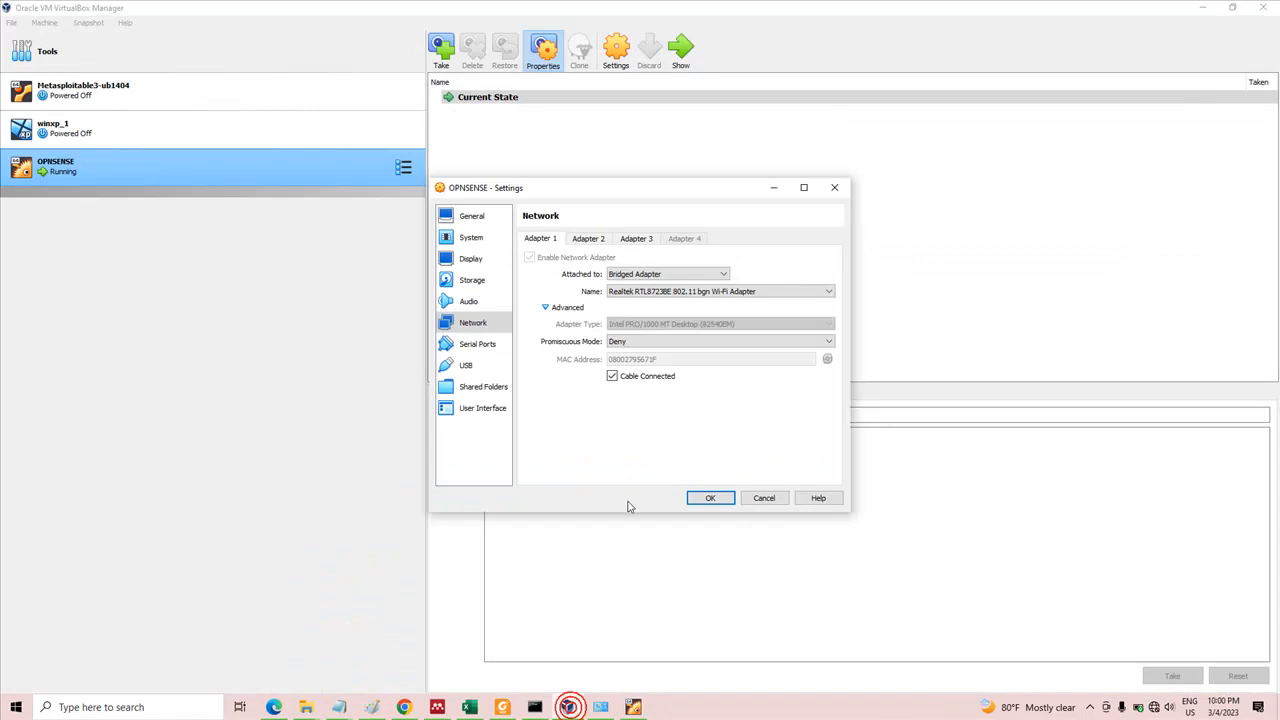
pyautogui.click(588, 236)
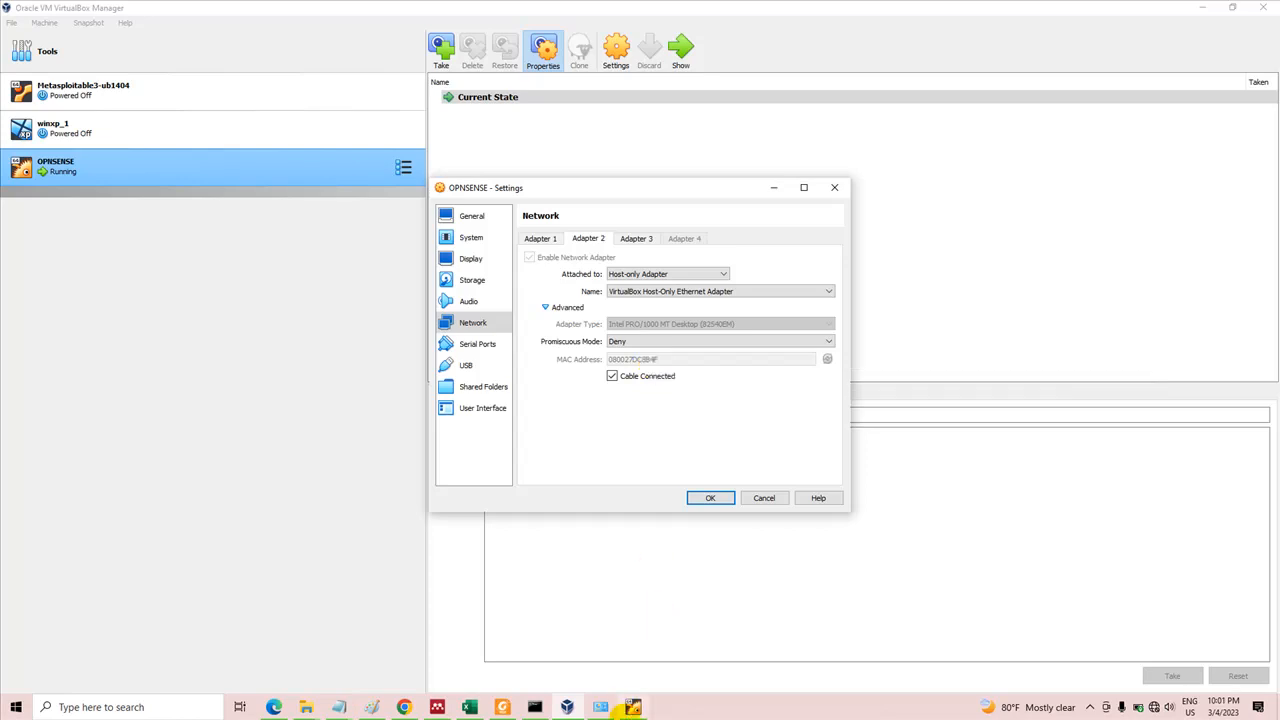
pyautogui.click(372, 708)
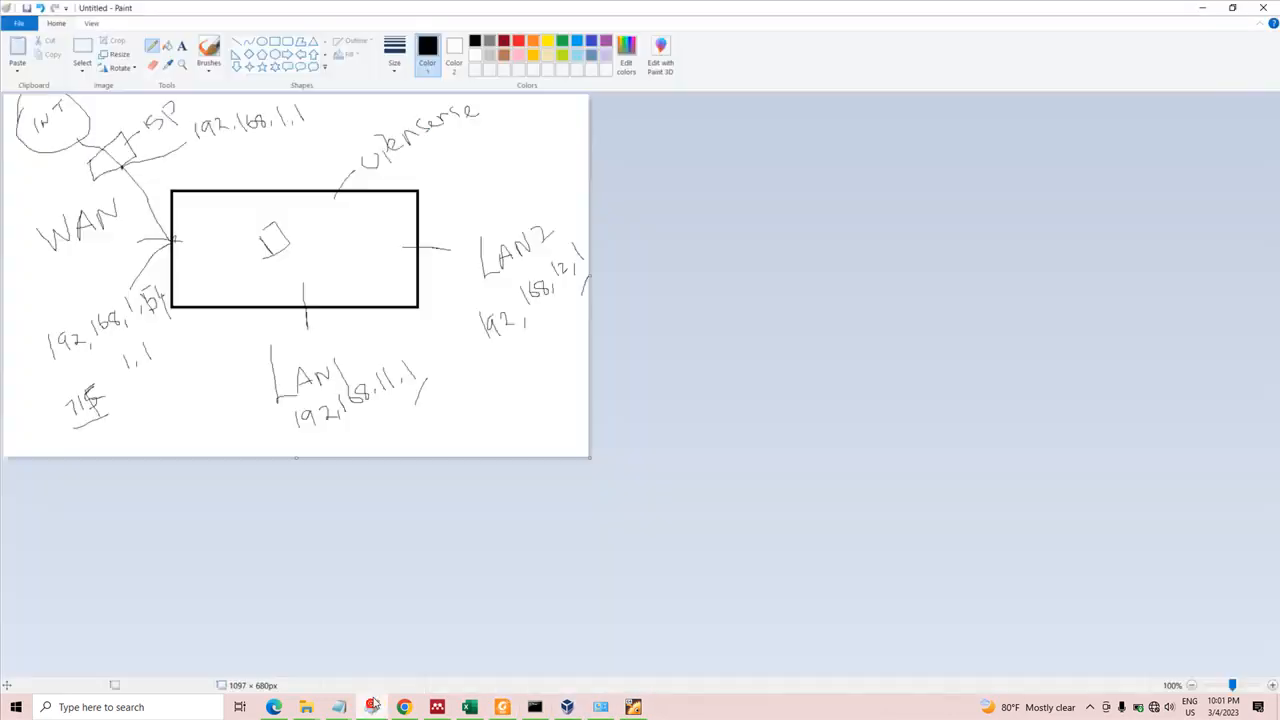
pyautogui.moveTo(424, 418)
pyautogui.mouseDown()
pyautogui.moveTo(445, 418)
pyautogui.moveTo(446, 433)
pyautogui.moveTo(460, 405)
pyautogui.mouseUp()
pyautogui.click(451, 405)
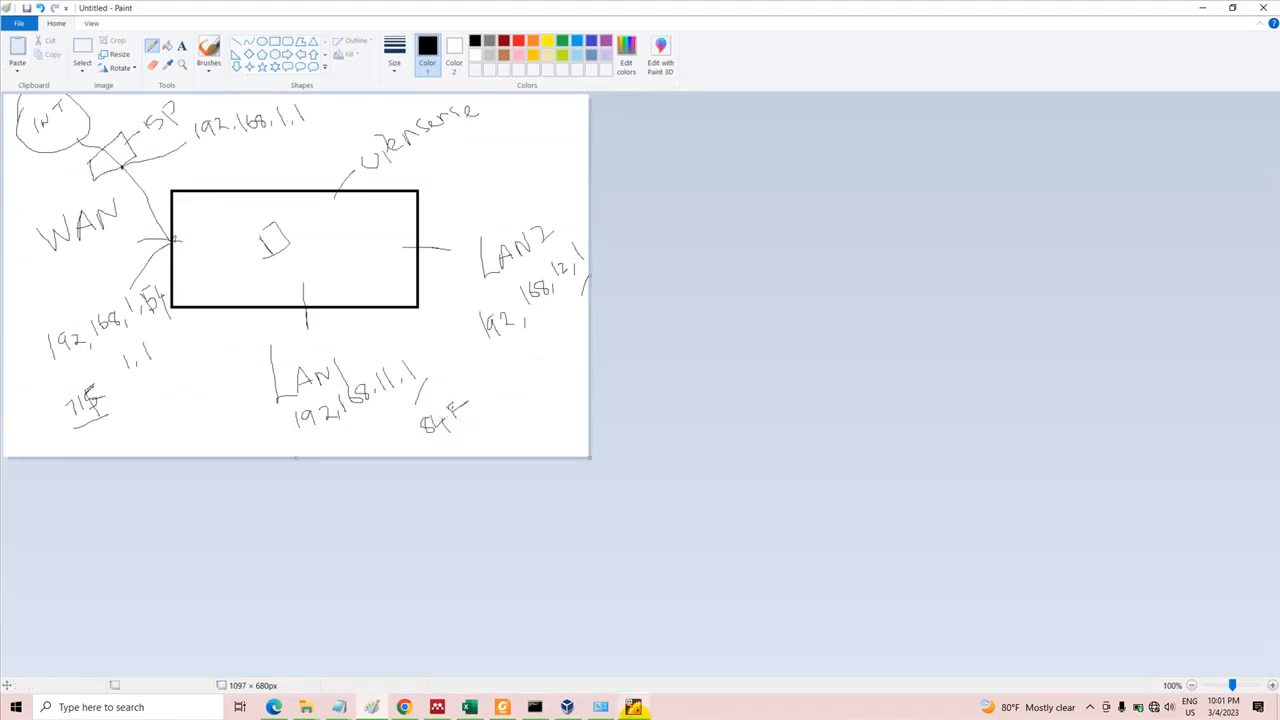
# Look up Adapter 3's MAC address in the OPNSENSE network settings and write its ending, 0D, under the LAN2 address in the Paint diagram
pyautogui.click(567, 707)
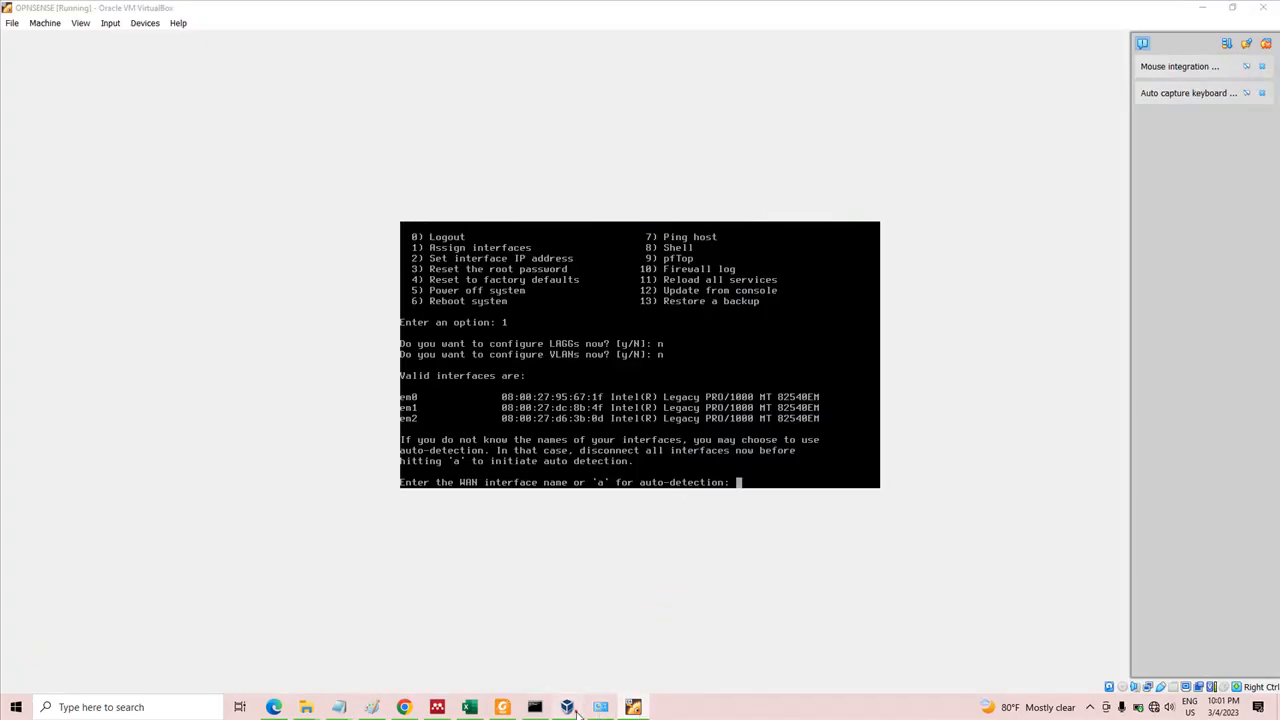
pyautogui.click(578, 710)
pyautogui.click(655, 246)
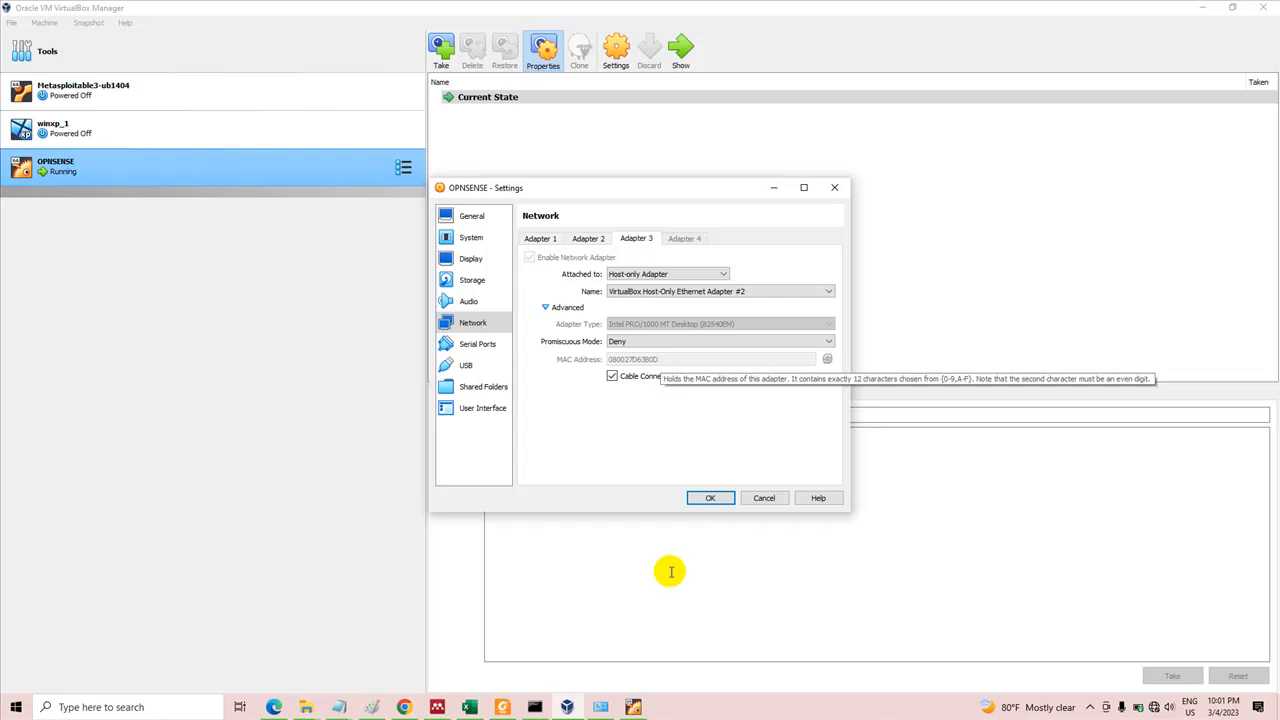
pyautogui.moveTo(566, 697)
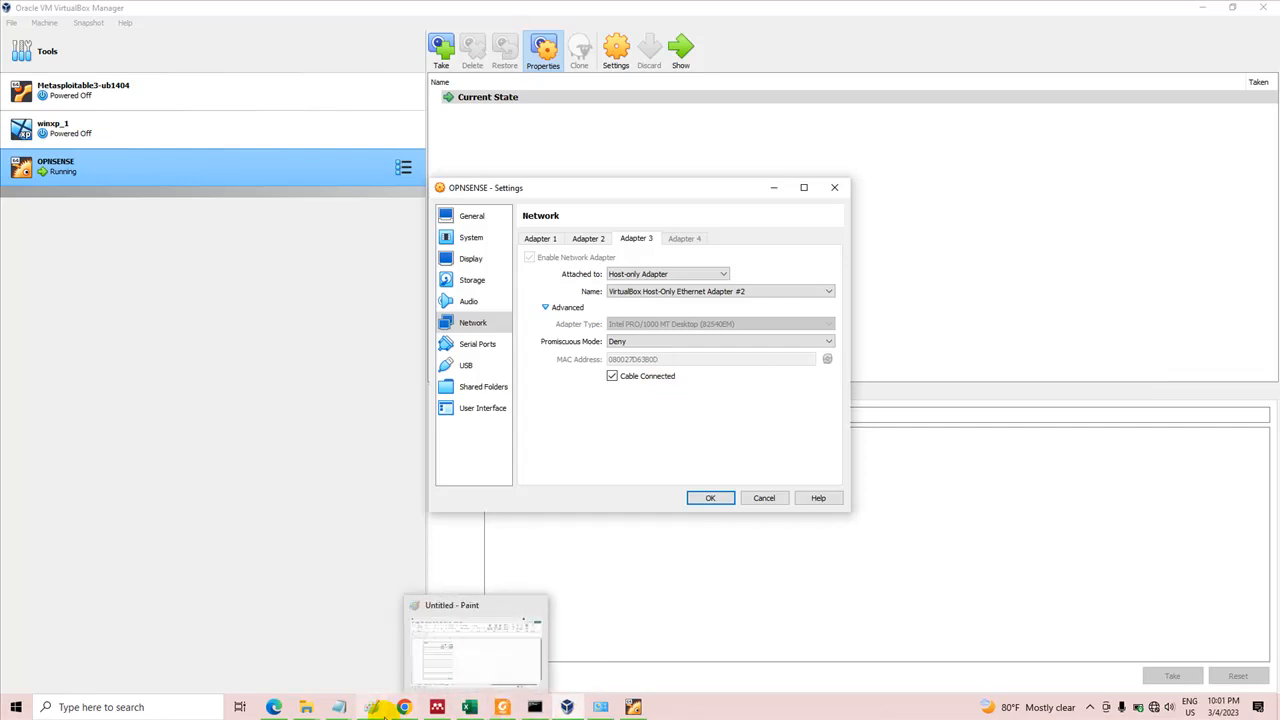
pyautogui.click(371, 707)
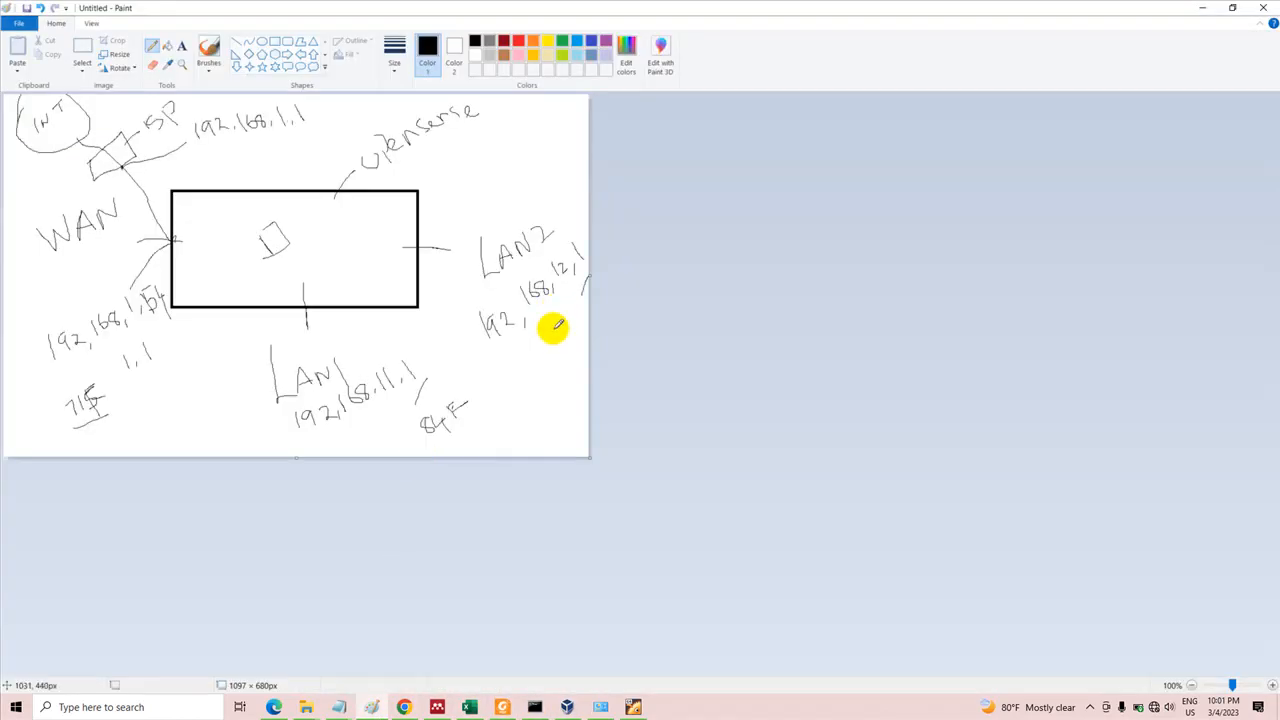
pyautogui.moveTo(558, 322); pyautogui.dragTo(575, 335)
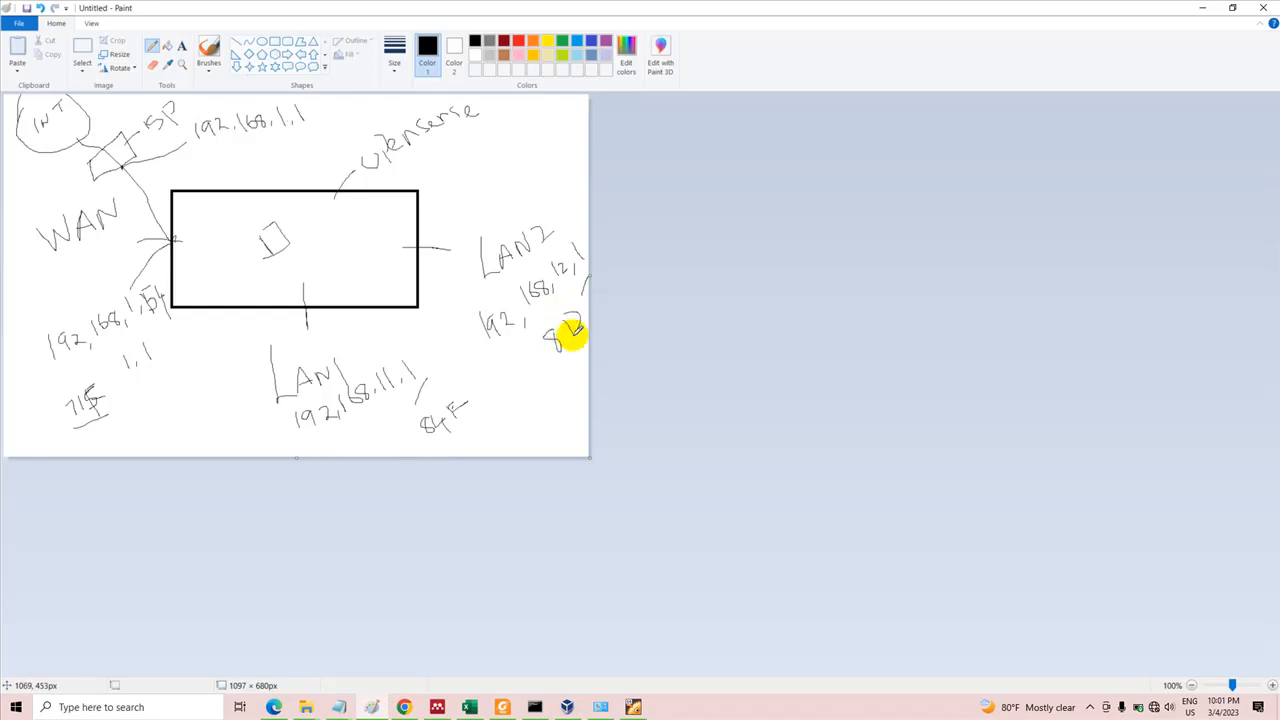
# Compare the Paint diagram's MAC endings with the interface list in the OPNsense console, and assign em0 as the WAN interface
pyautogui.click(633, 708)
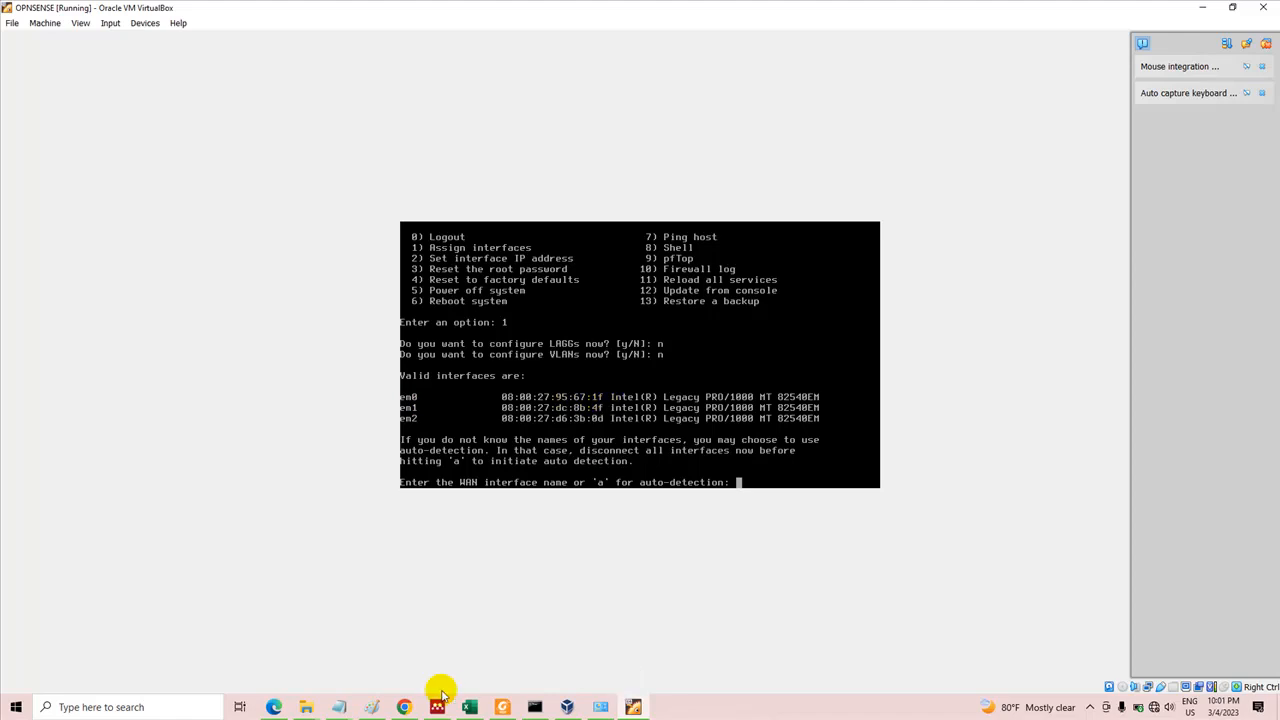
pyautogui.click(372, 709)
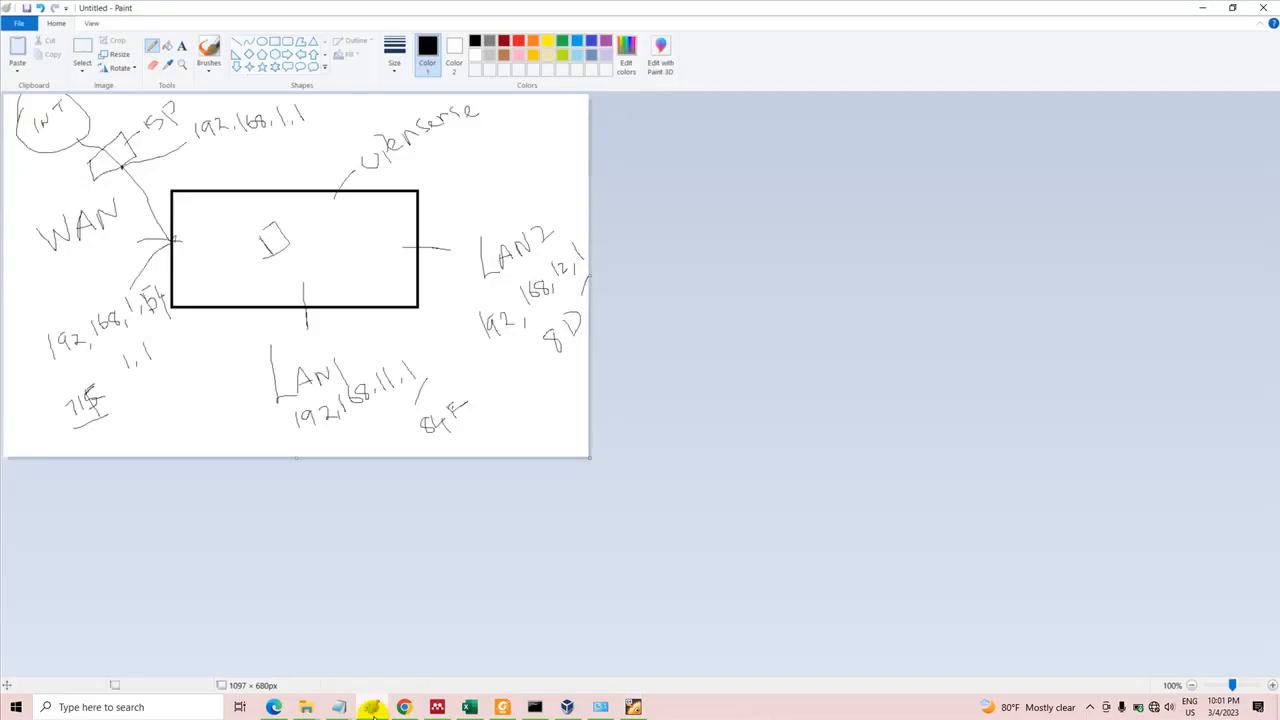
pyautogui.click(77, 423)
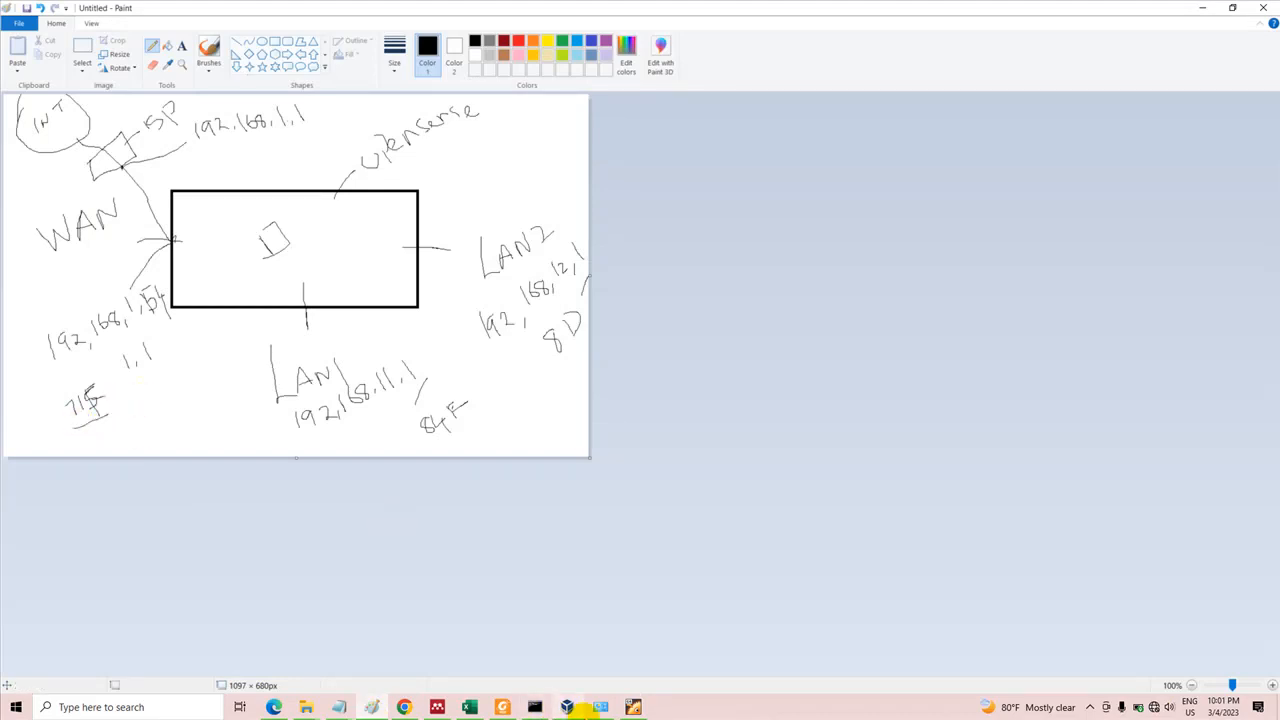
pyautogui.click(630, 707)
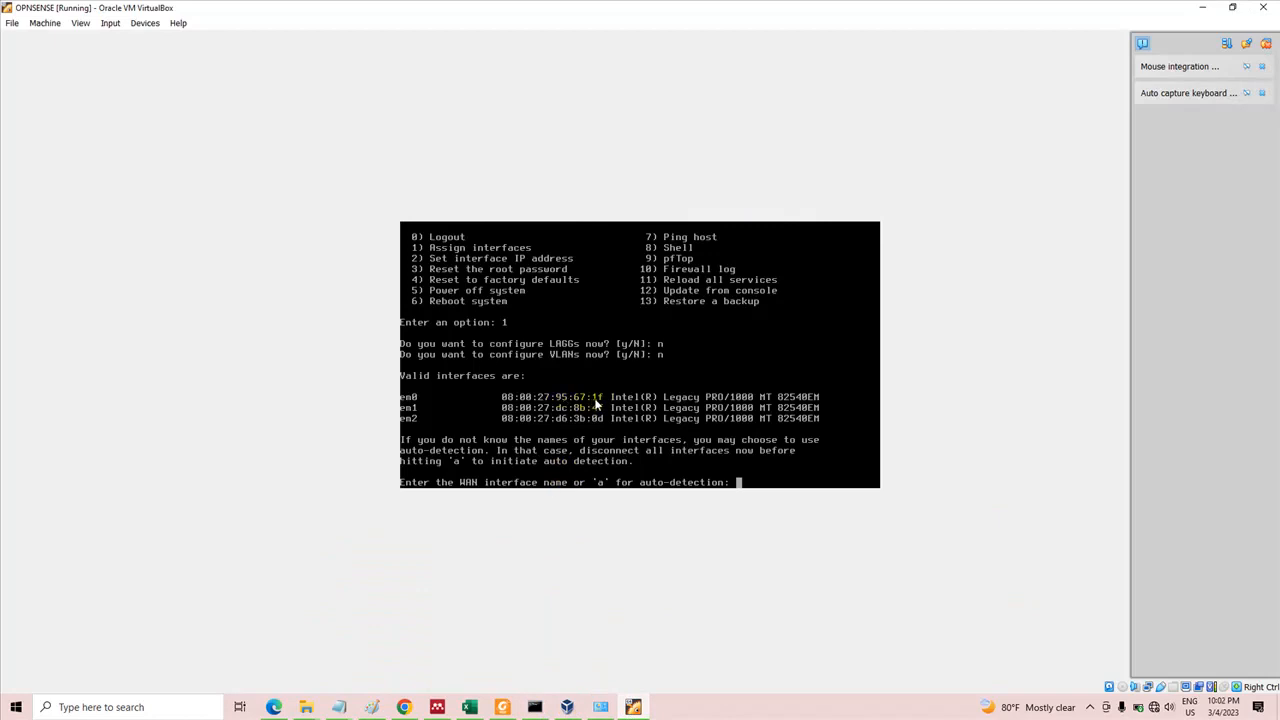
pyautogui.click(371, 707)
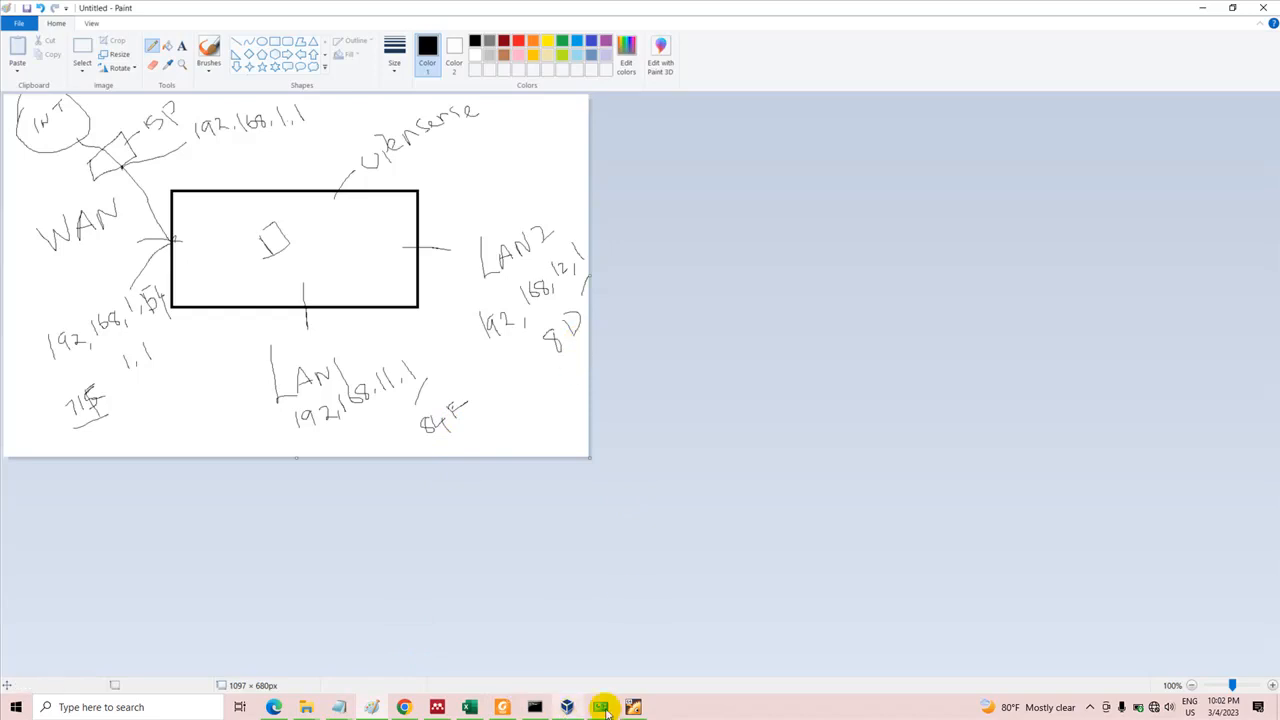
pyautogui.click(636, 707)
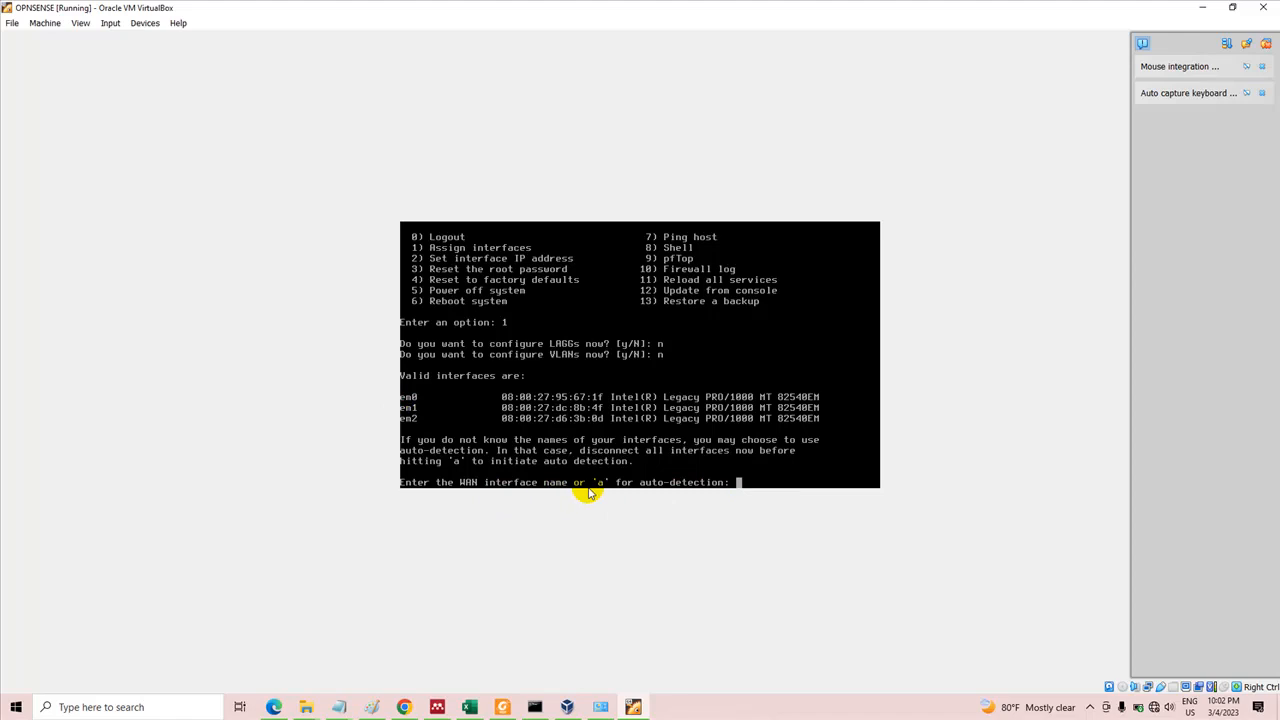
pyautogui.write('em0')
pyautogui.press('Return')
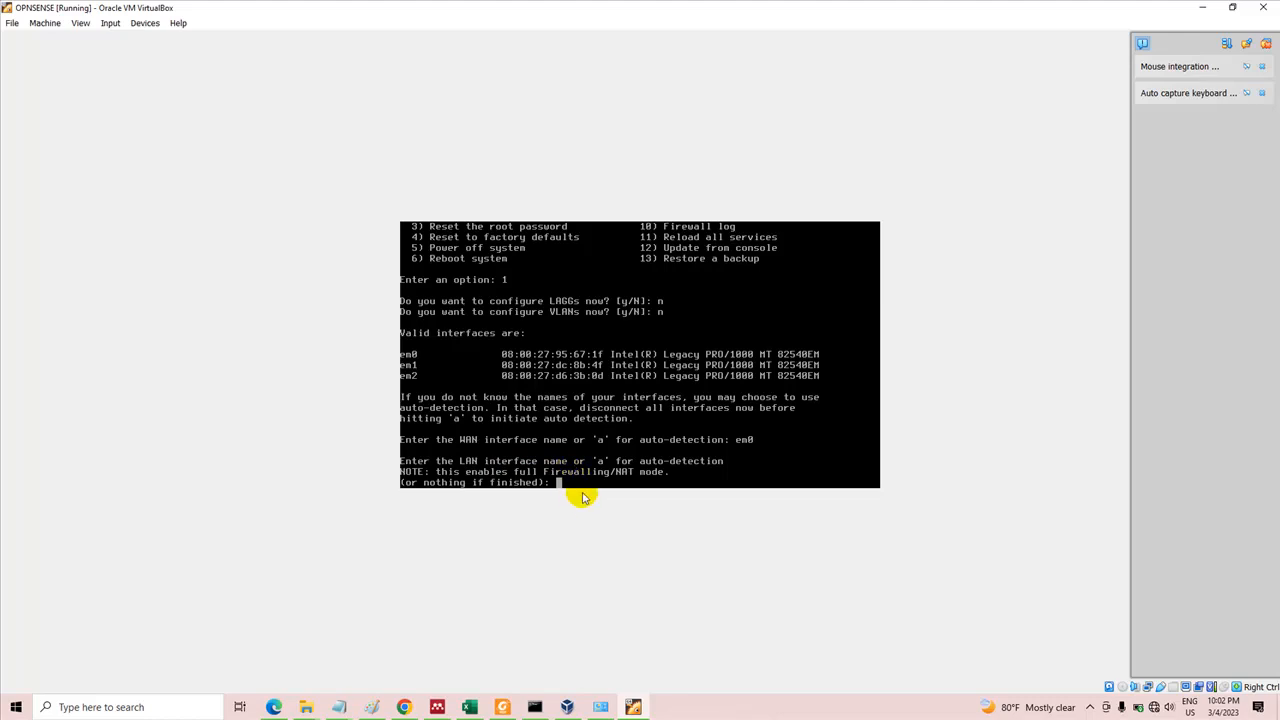
# Assign em1 as the LAN interface in the OPNsense console
pyautogui.write('em1')
pyautogui.press('Return')
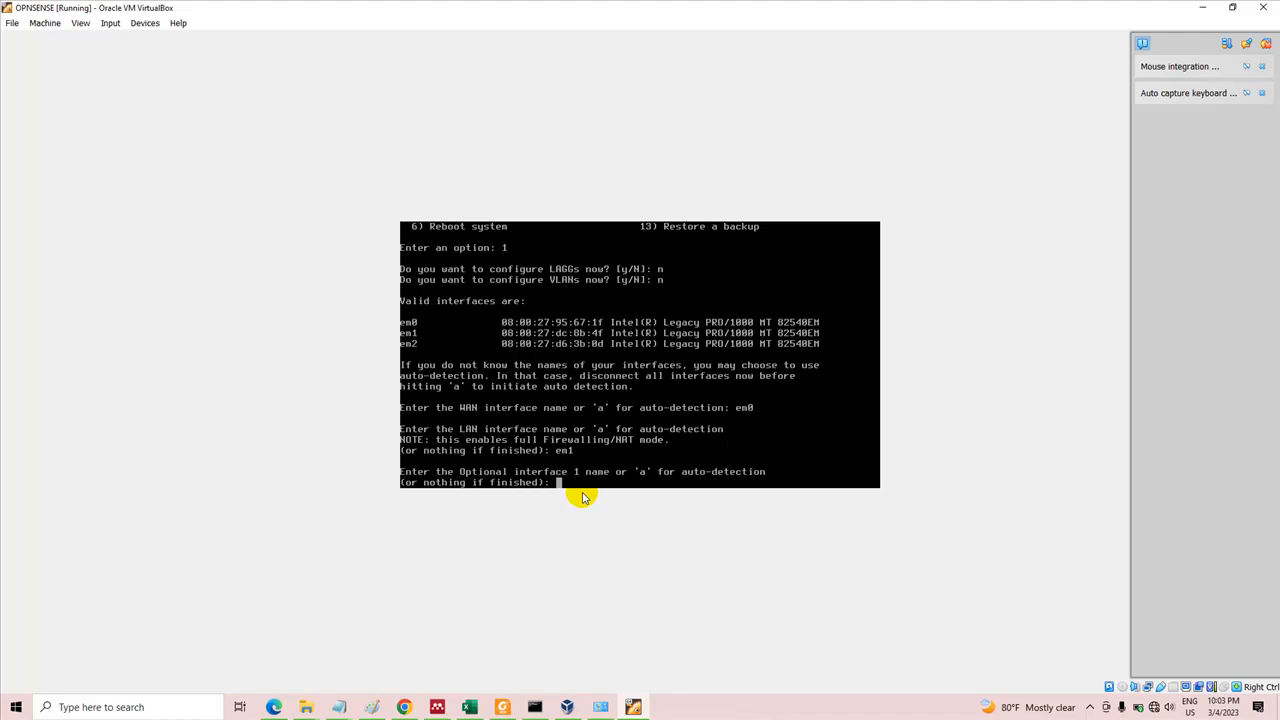
pyautogui.click(1091, 710)
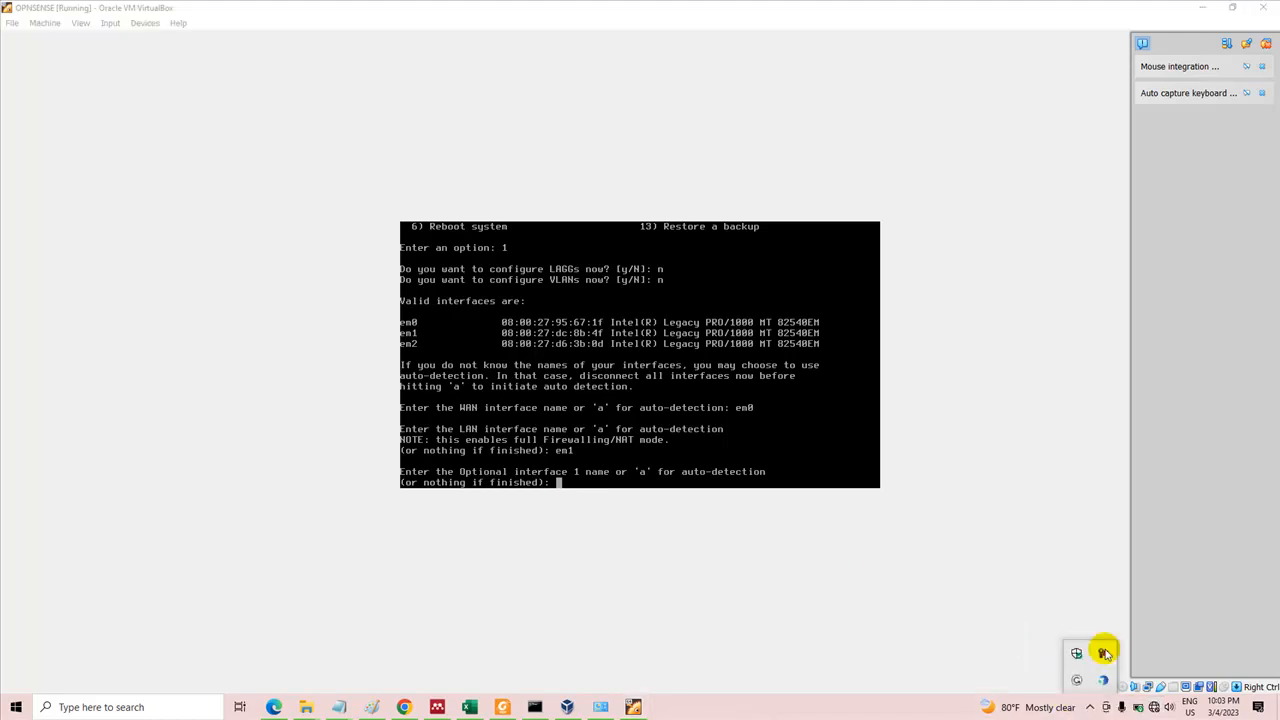
pyautogui.click(1104, 652)
pyautogui.click(1123, 603)
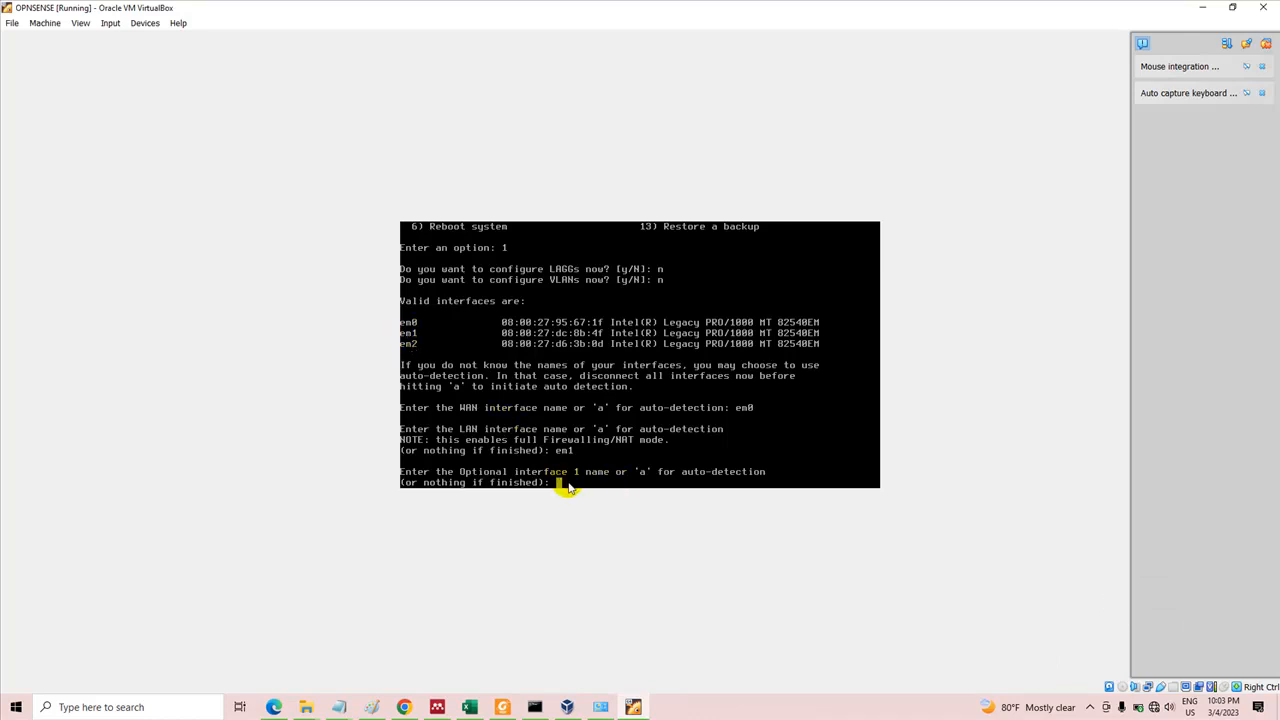
# Check LAN2 in the Paint diagram, assign em2 as Optional interface 1 in the OPNsense console, and leave Optional interface 2 empty
pyautogui.click(372, 707)
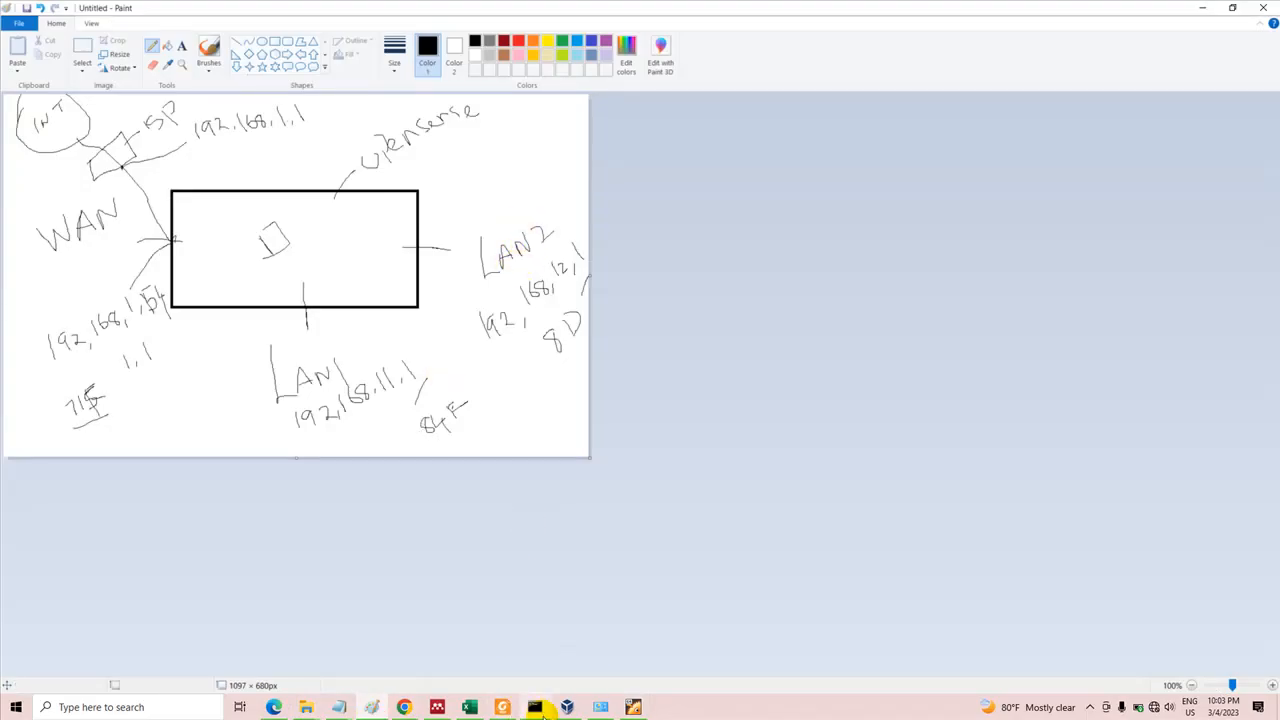
pyautogui.click(634, 707)
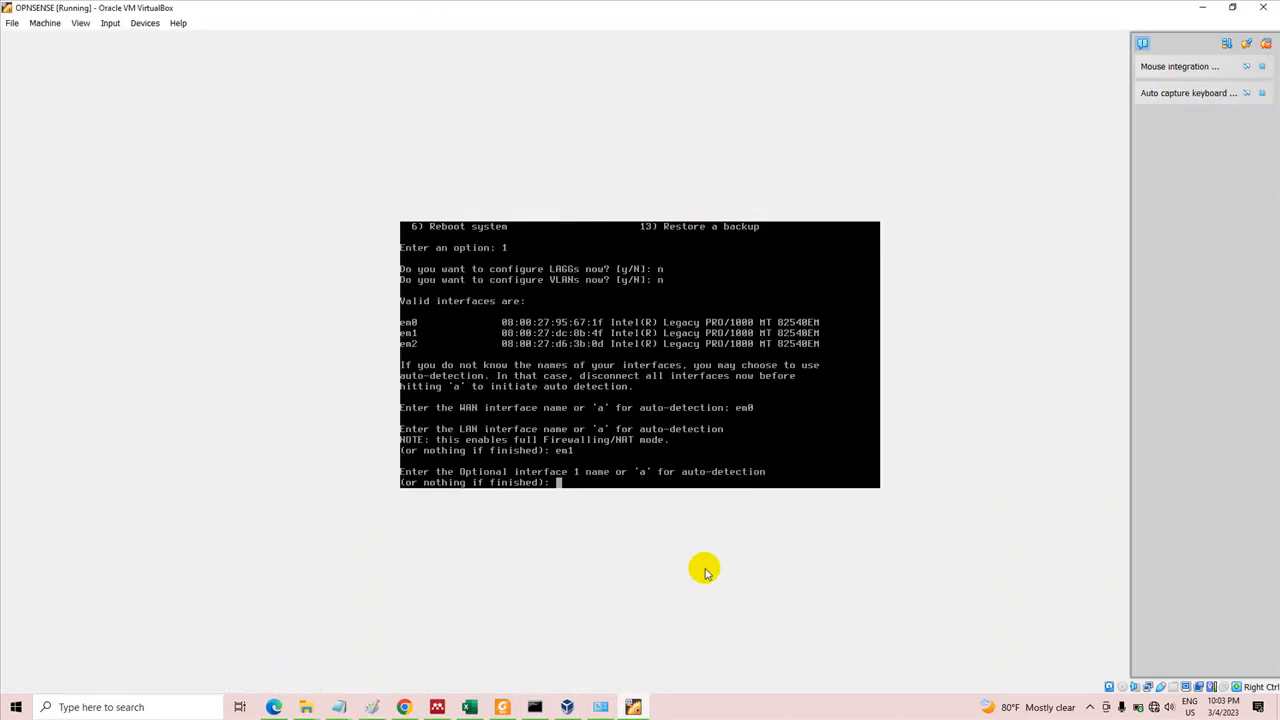
pyautogui.write('em2')
pyautogui.press('Return')
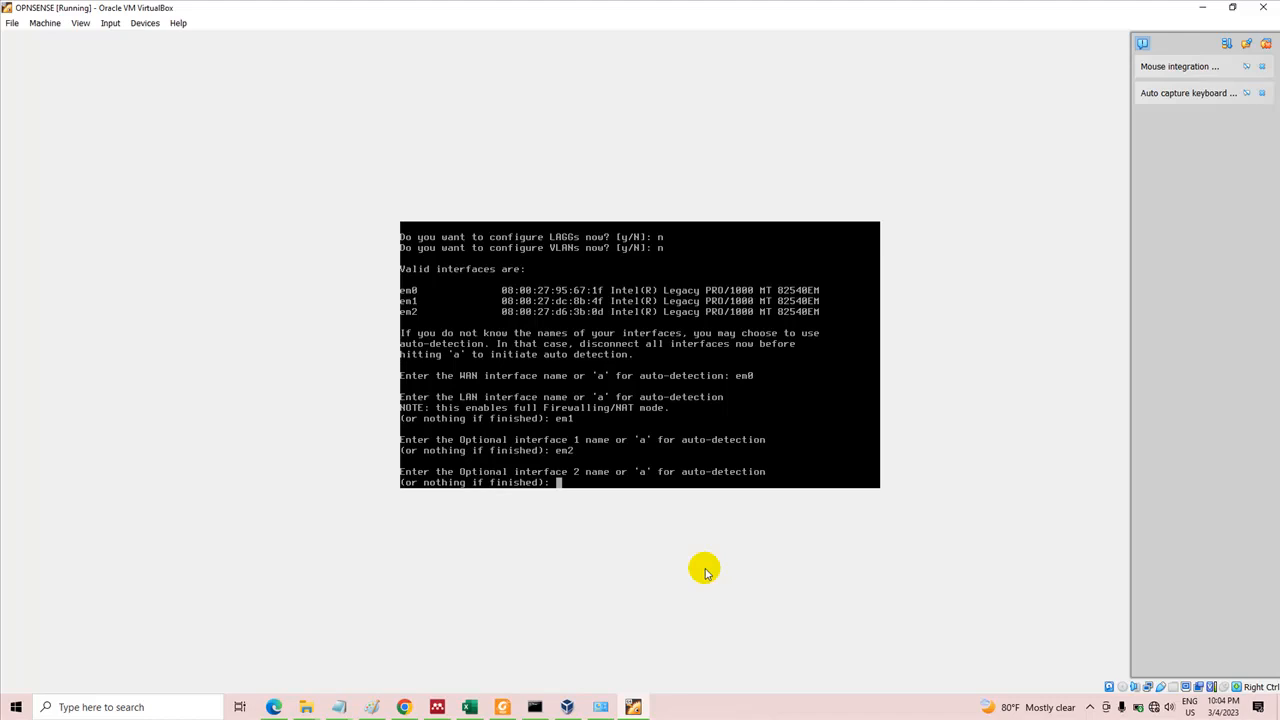
pyautogui.press('Return')
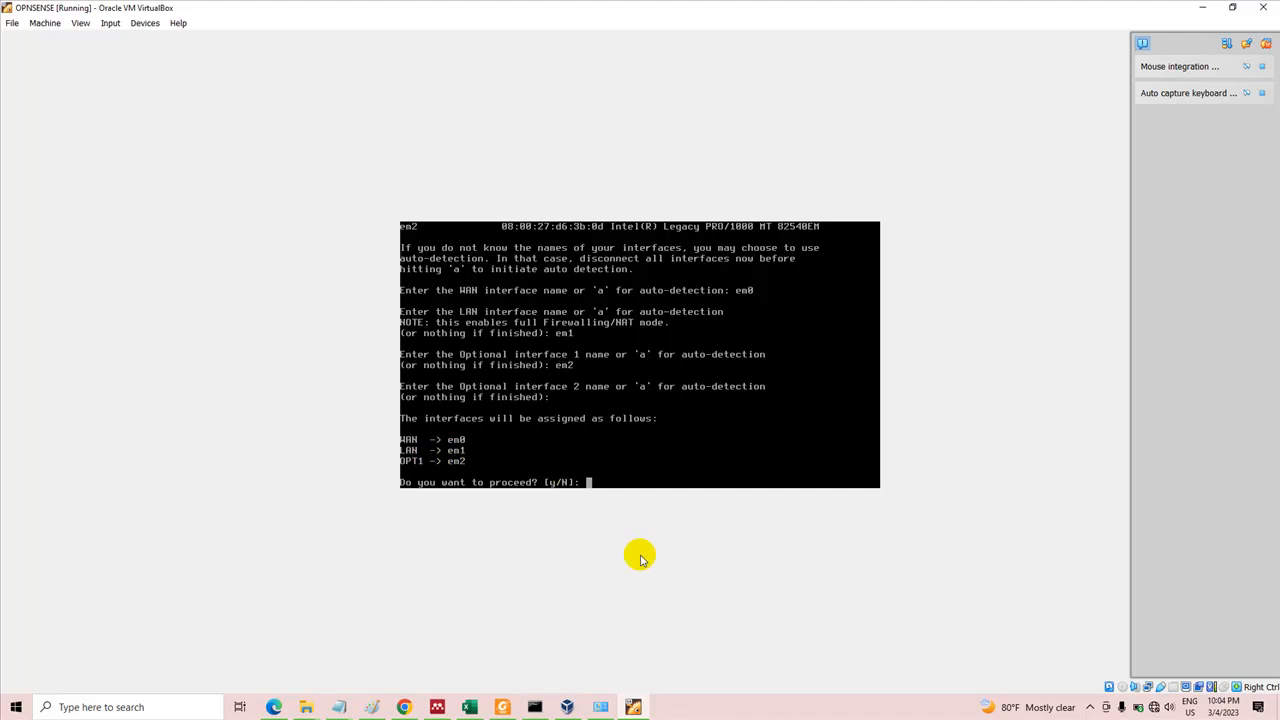
pyautogui.click(1090, 708)
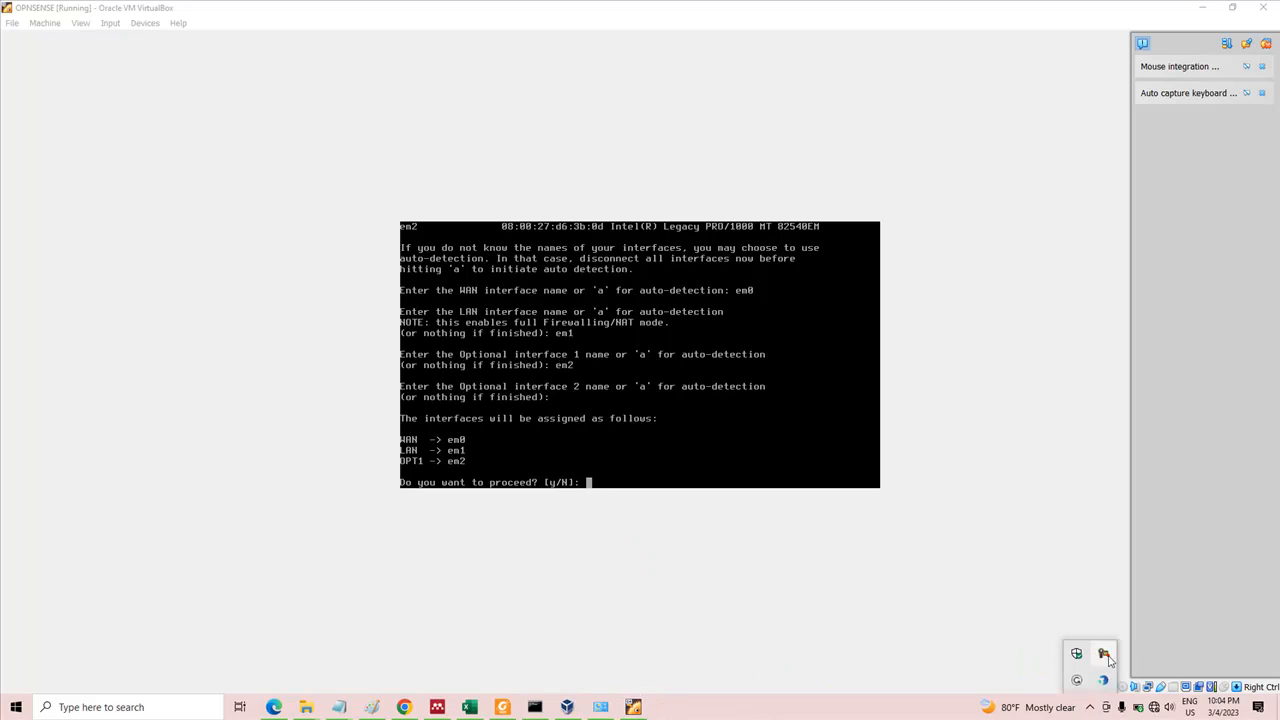
pyautogui.click(1106, 656)
pyautogui.click(1130, 598)
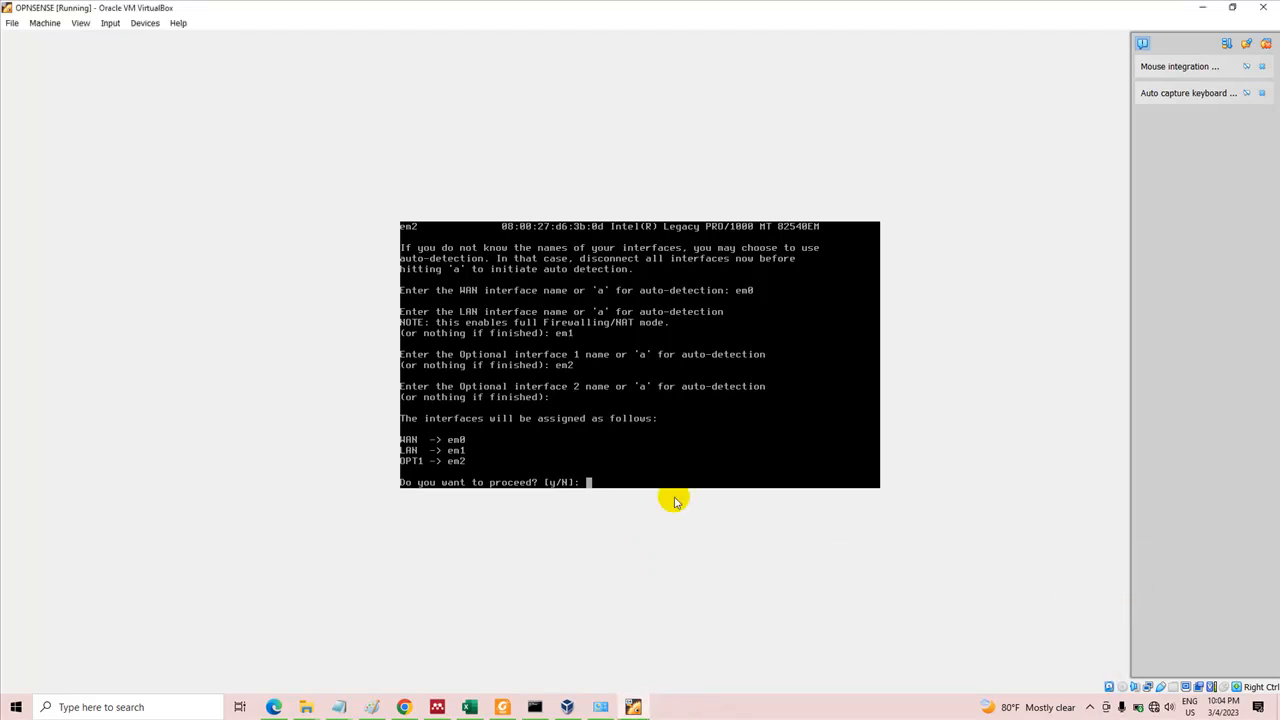
# Accept the proposed WAN, LAN and OPT1 interface assignments in the OPNsense console
pyautogui.write('y')
pyautogui.press('Return')
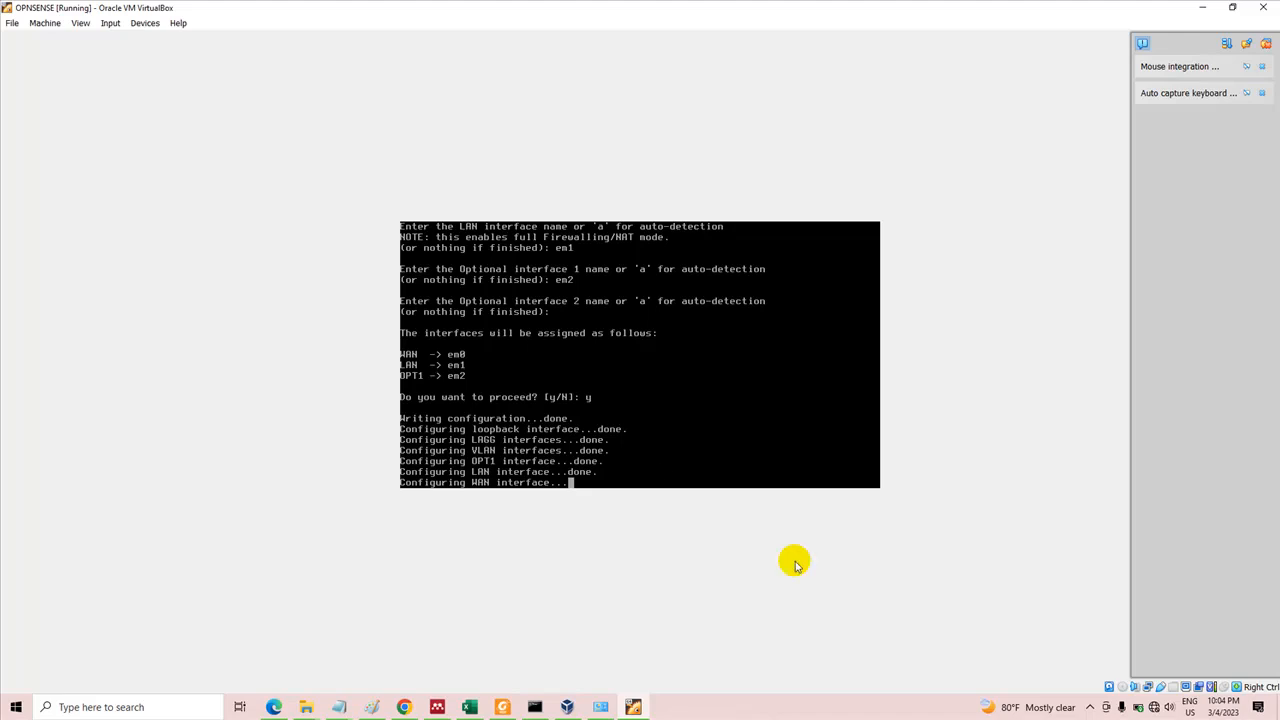
pyautogui.click(1090, 706)
pyautogui.click(1101, 656)
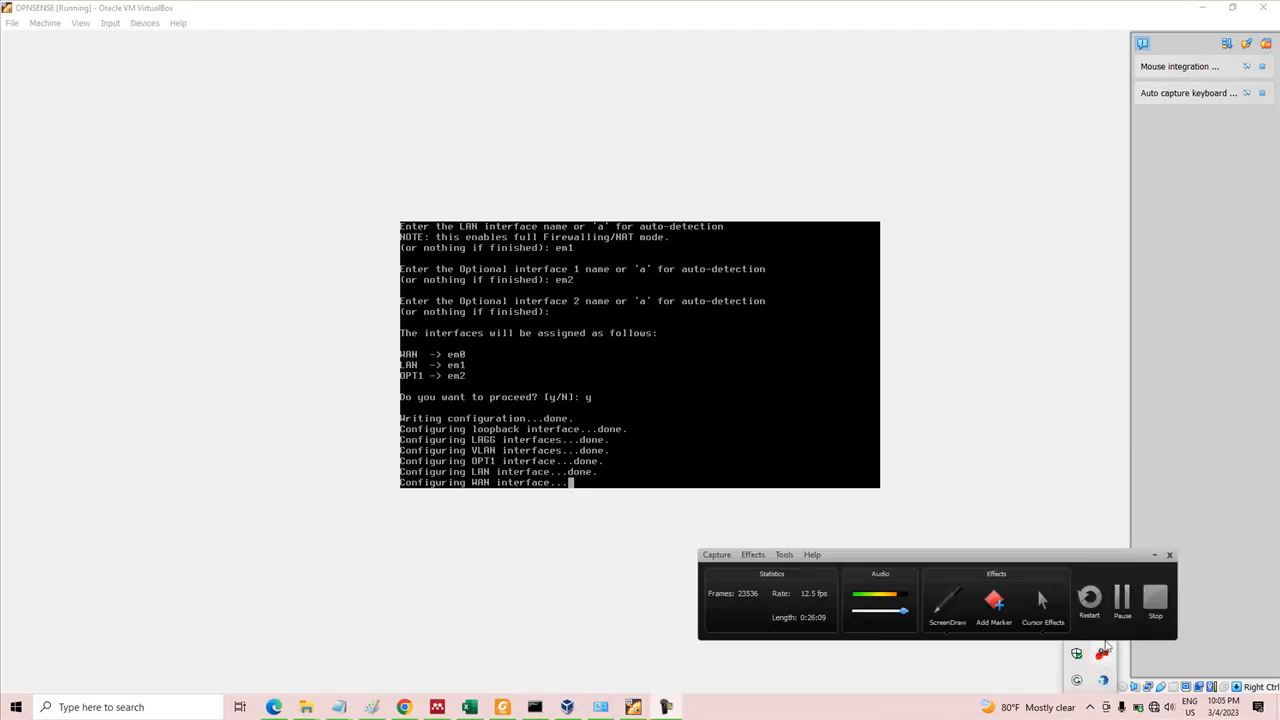
pyautogui.click(1124, 596)
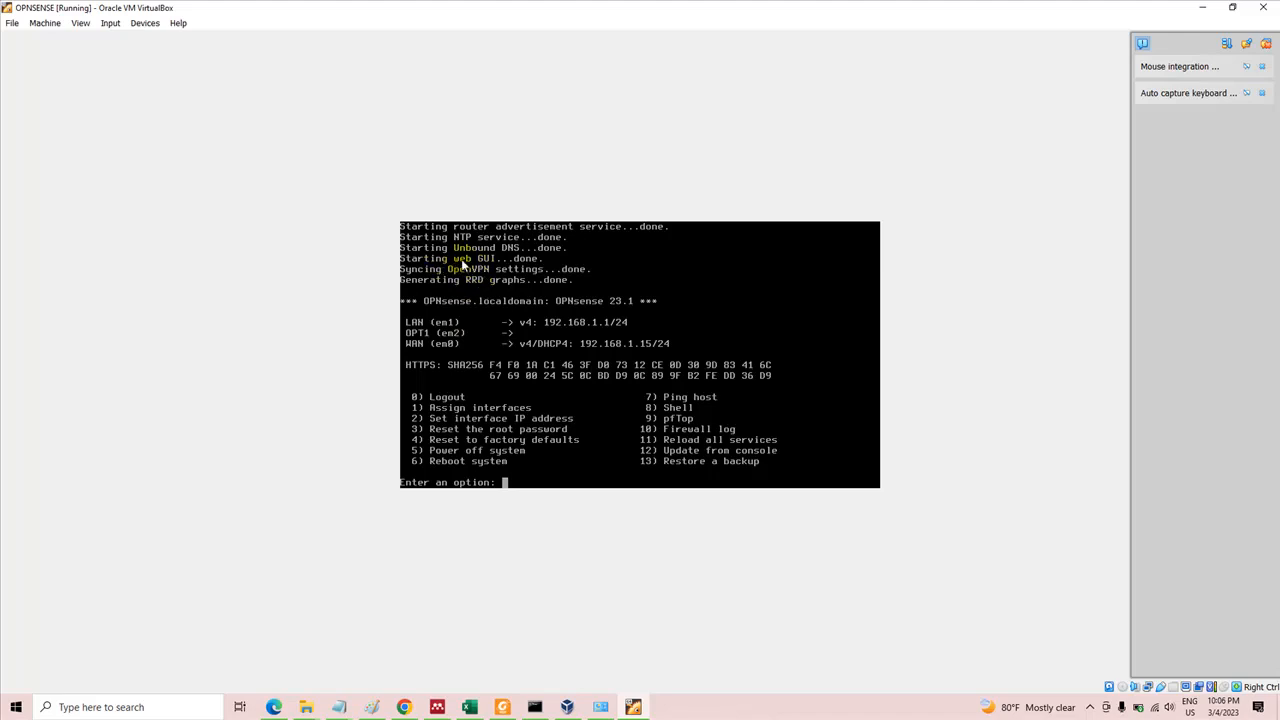
# Check the host's Wi-Fi connection, and set the WAN interface in the OPNsense console to use DHCP for IPv4 and DHCP6 for IPv6
pyautogui.click(1157, 708)
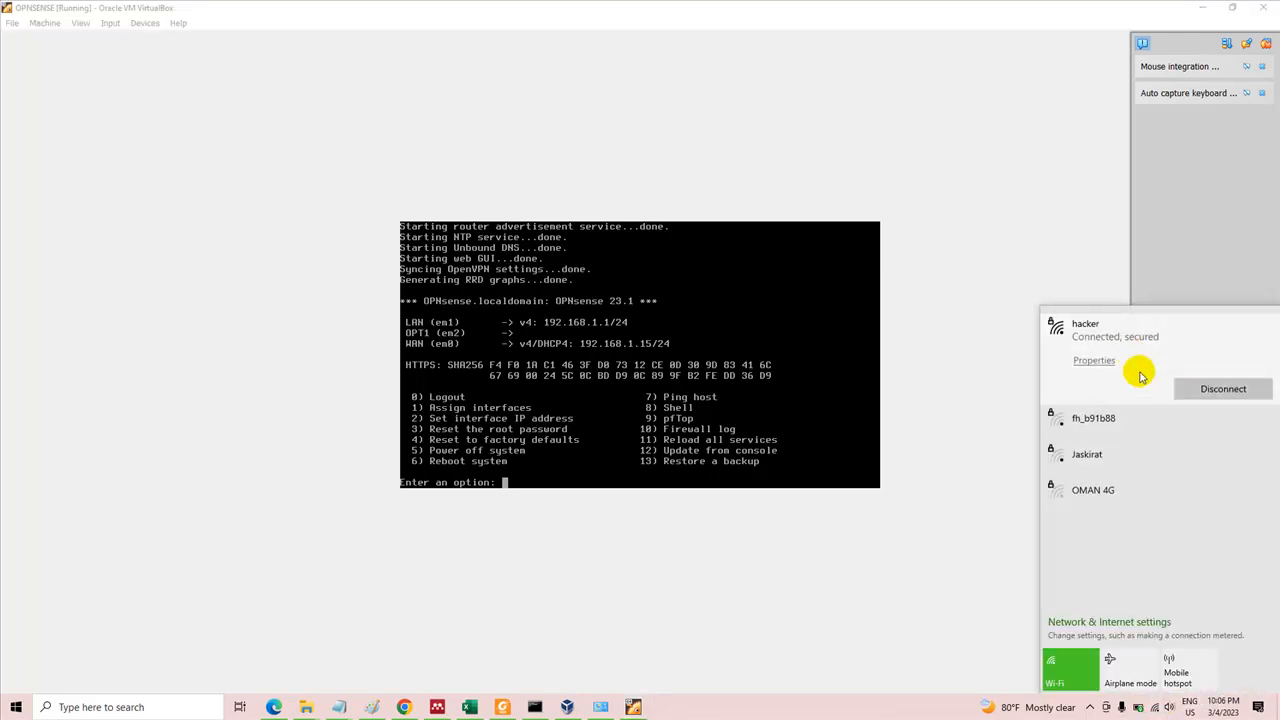
pyautogui.click(977, 366)
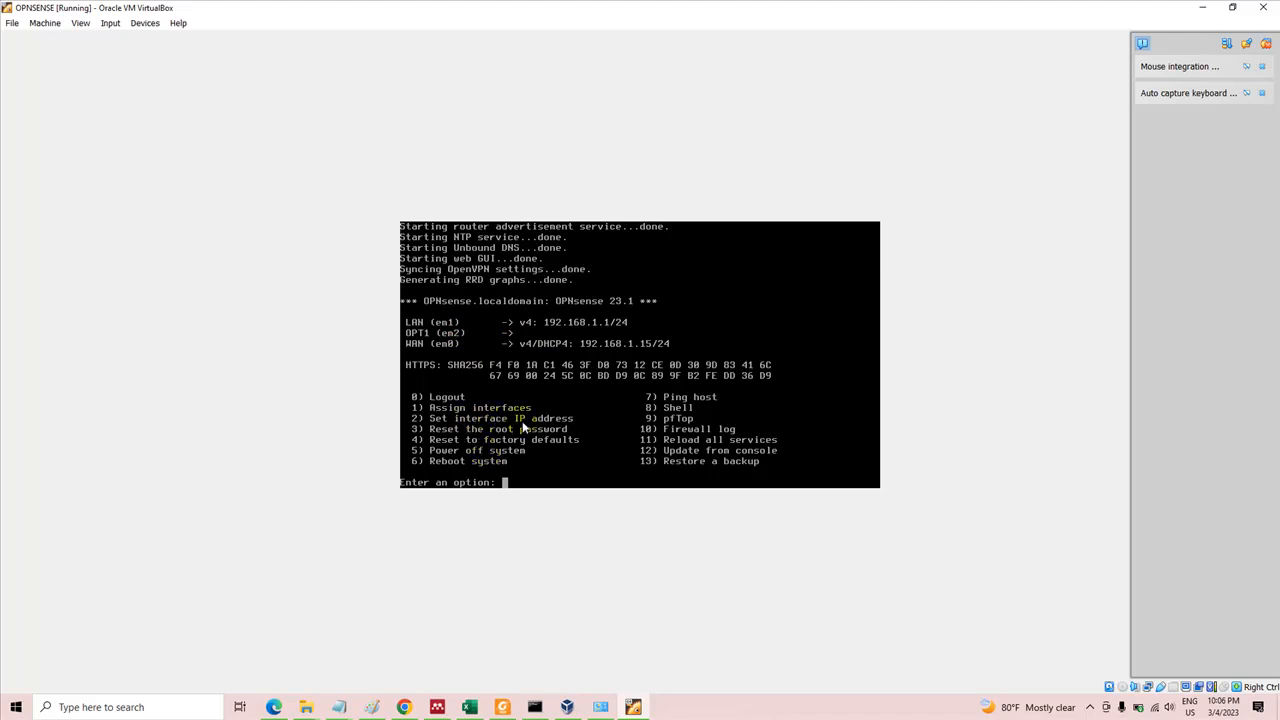
pyautogui.write('2')
pyautogui.press('Return')
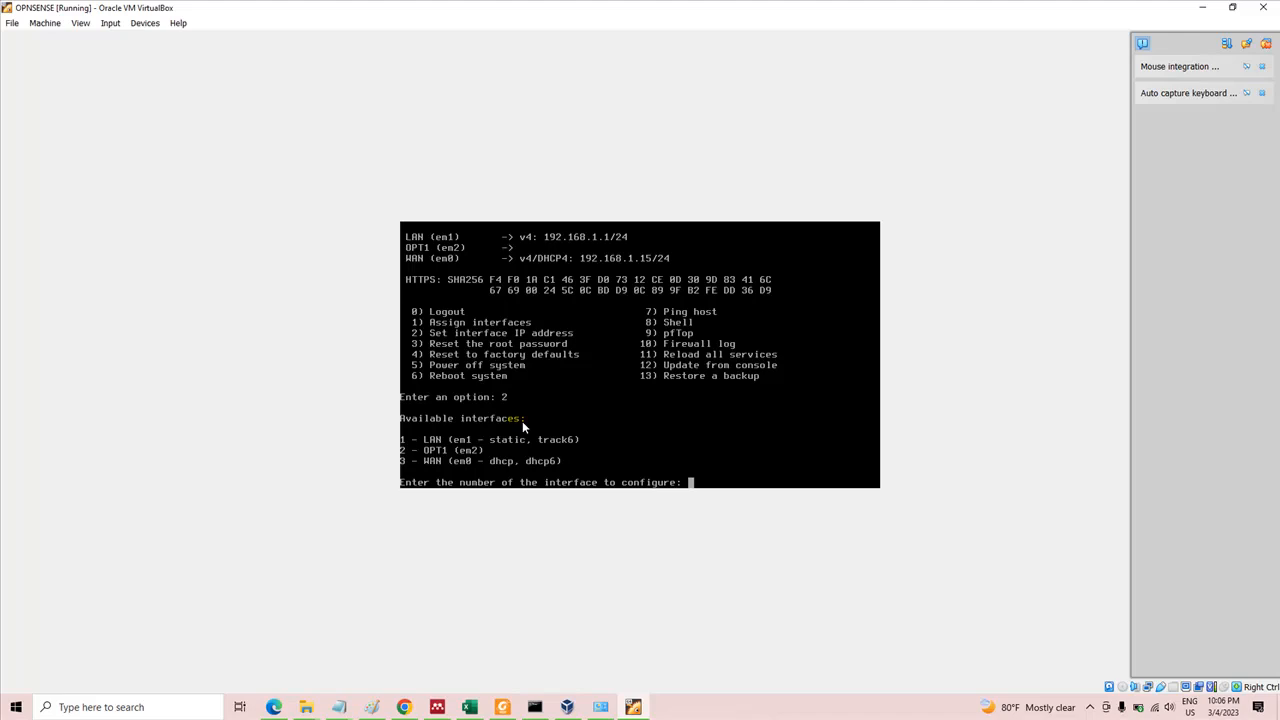
pyautogui.write('3')
pyautogui.press('Return')
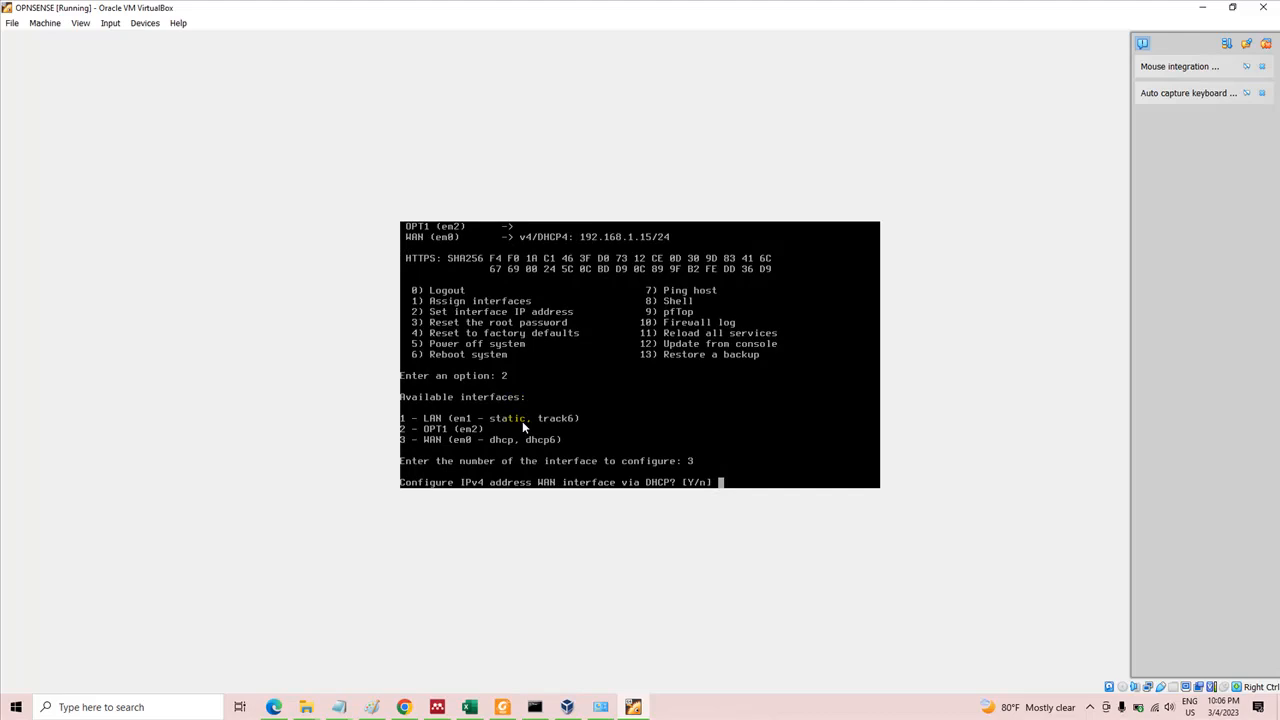
pyautogui.write('y')
pyautogui.press('Return')
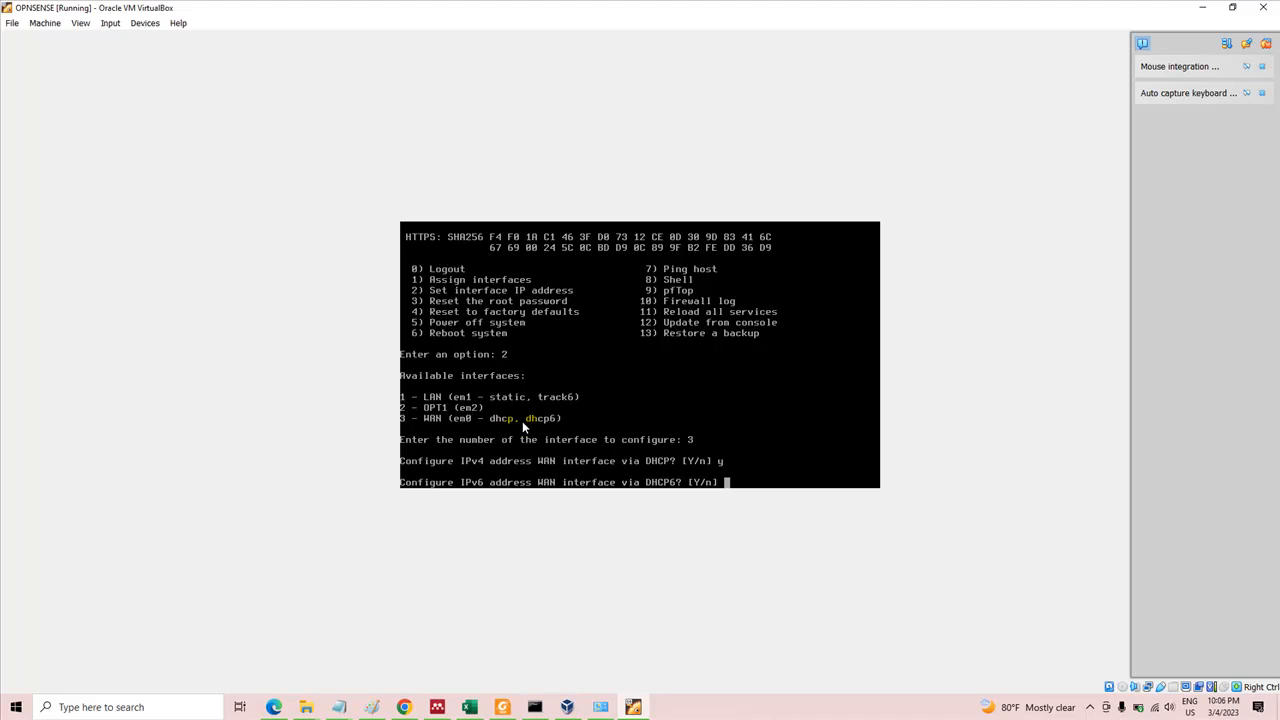
pyautogui.write('y')
pyautogui.press('Return')
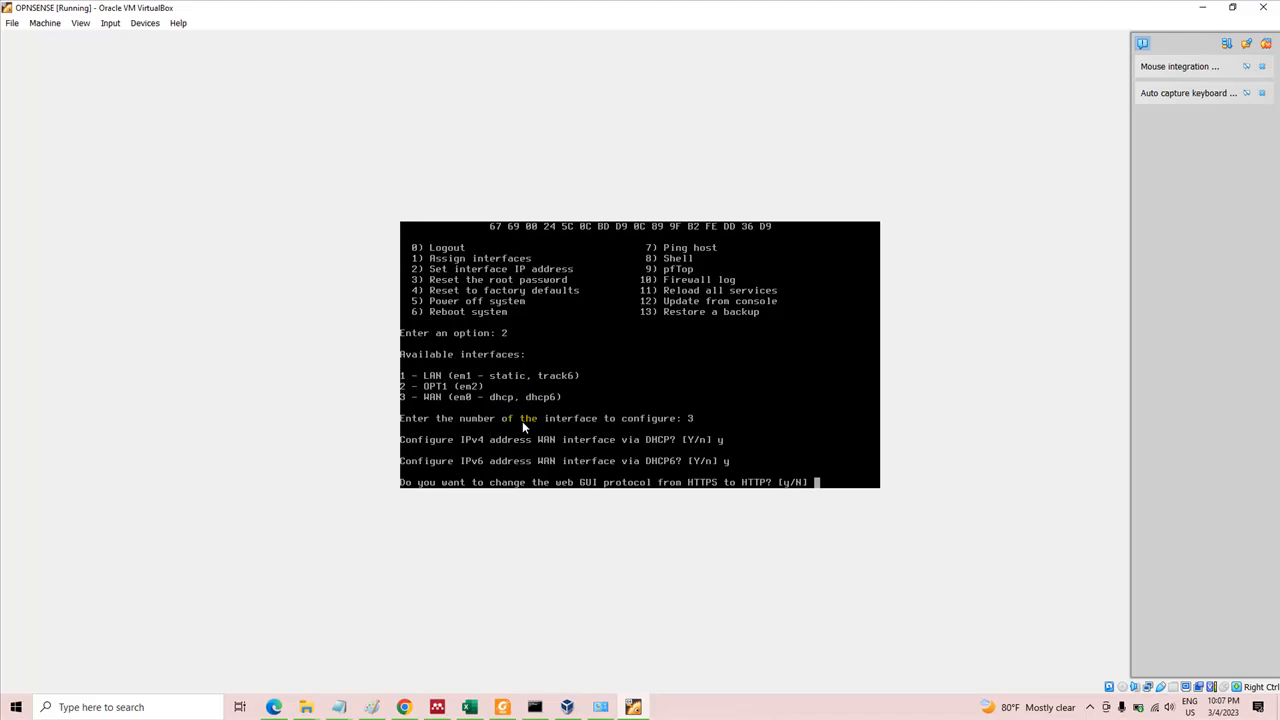
# Change the web GUI protocol from HTTPS to HTTP and decline restoring the web GUI access defaults
pyautogui.write('y')
pyautogui.press('Return')
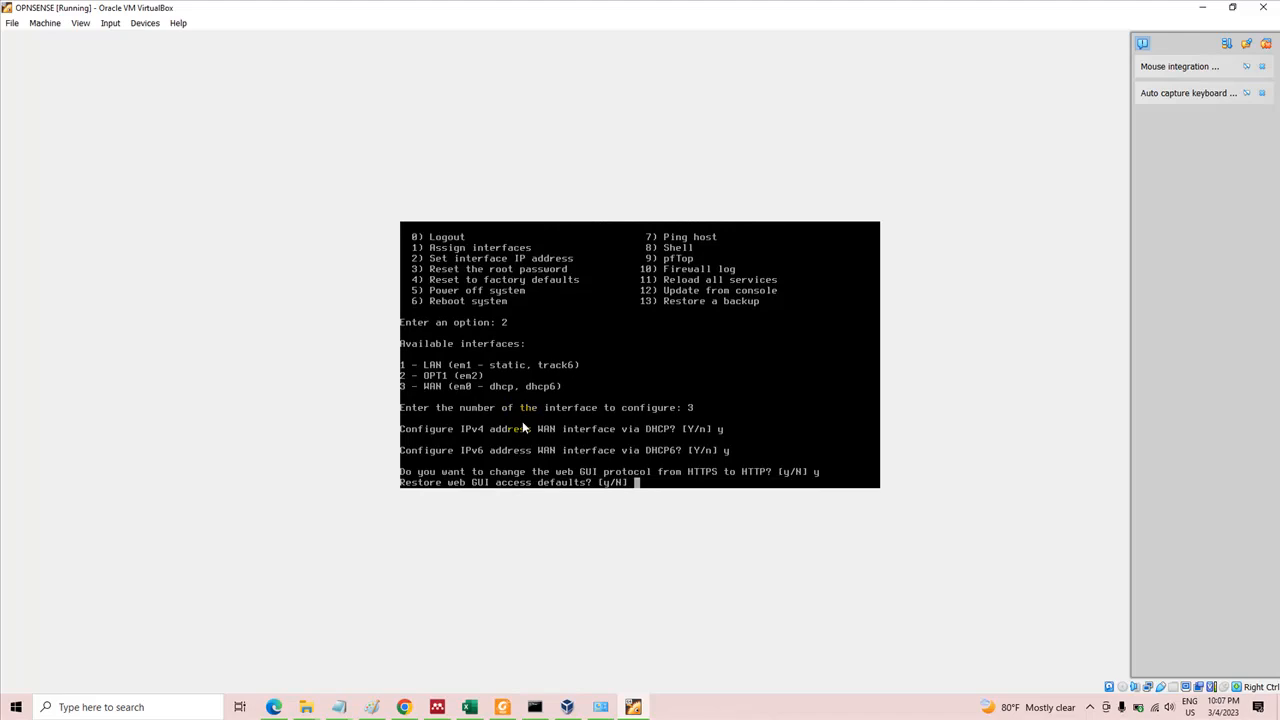
pyautogui.write('n')
pyautogui.press('Return')
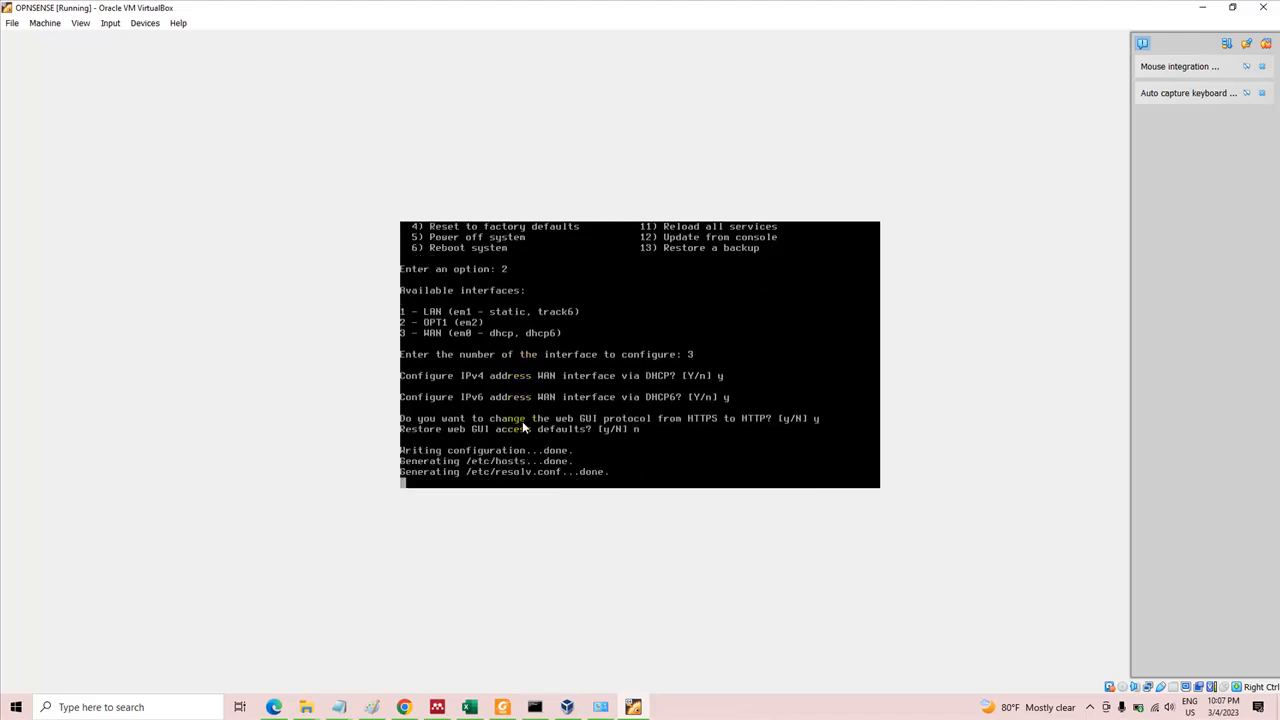
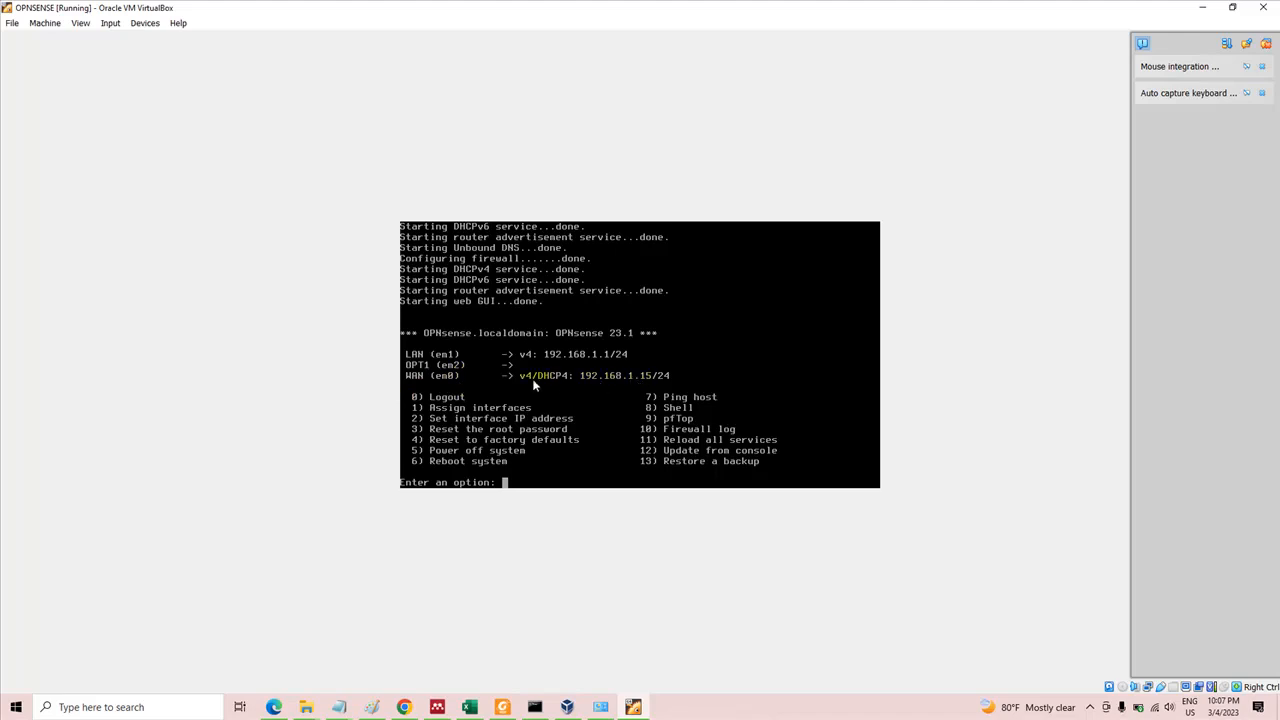
# Check the planned LAN addresses in the Paint diagram and choose LAN (em1) for IP address configuration in the OPNsense console
pyautogui.write('2')
pyautogui.press('Return')
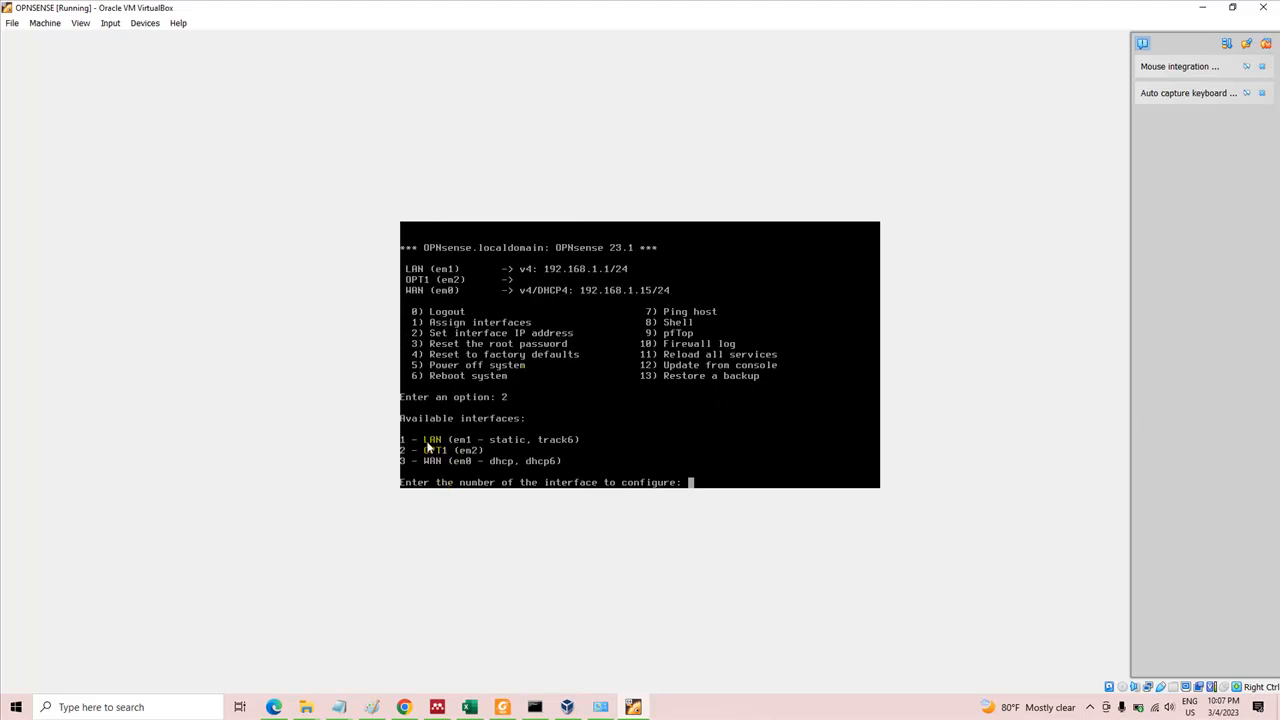
pyautogui.click(565, 540)
pyautogui.write('1')
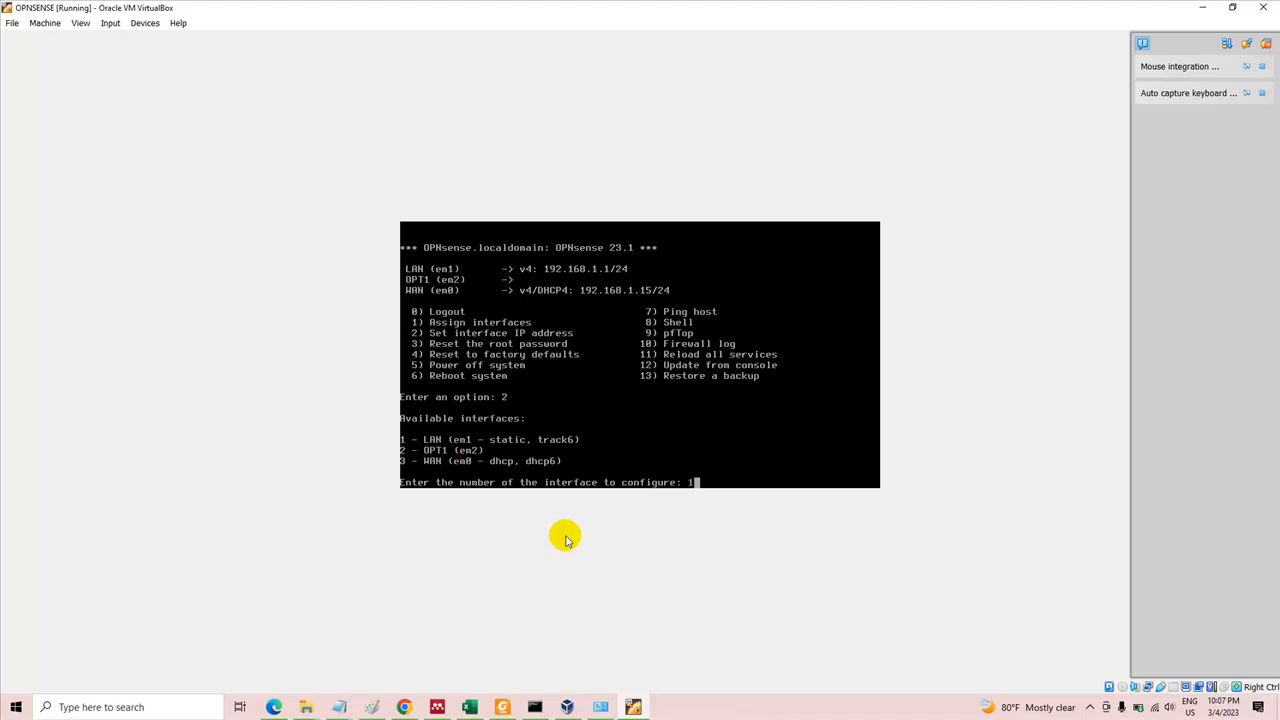
pyautogui.click(376, 706)
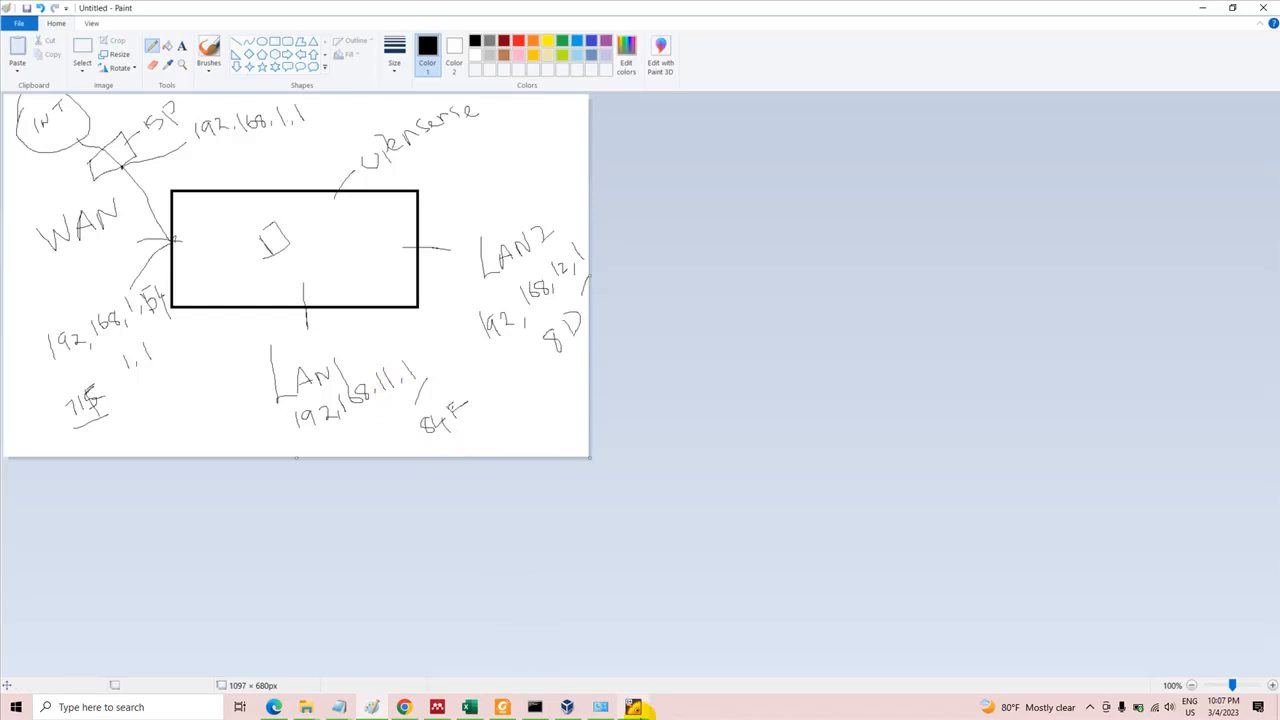
pyautogui.click(638, 708)
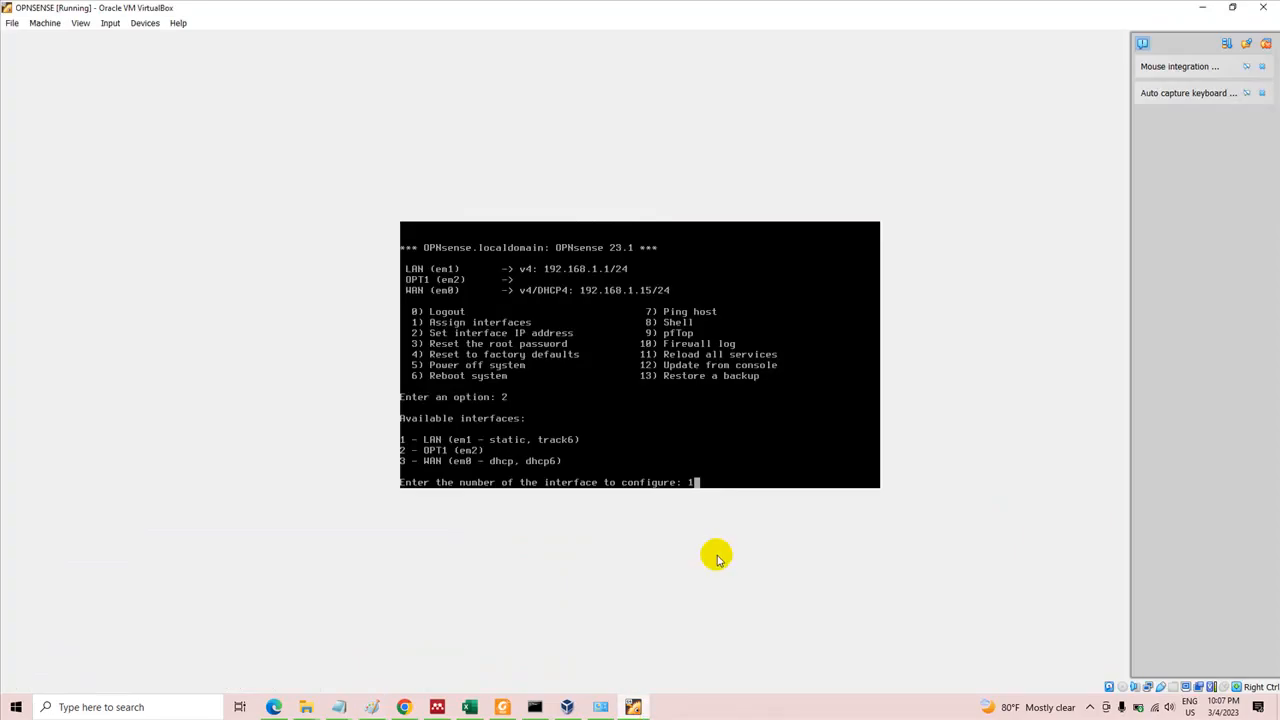
pyautogui.press('Return')
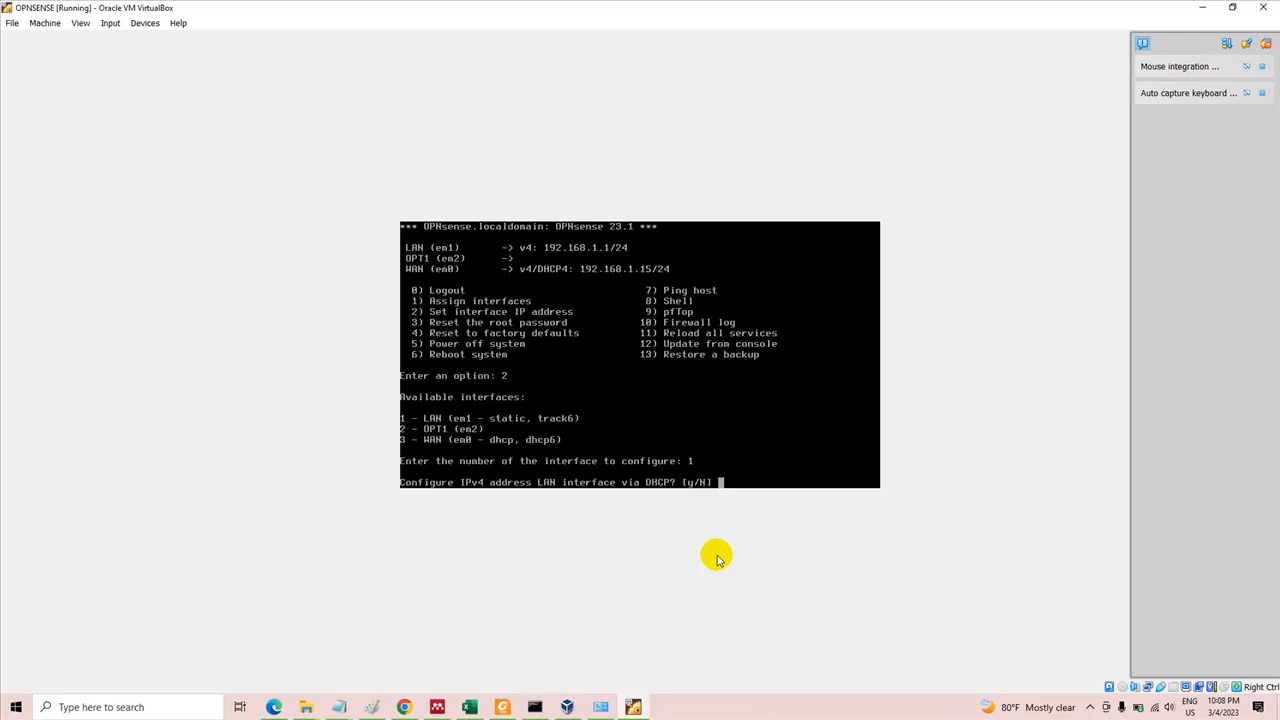
# Decline DHCP for the LAN interface's IPv4 address and set it to 192.168.11.1
pyautogui.write('n')
pyautogui.press('Return')
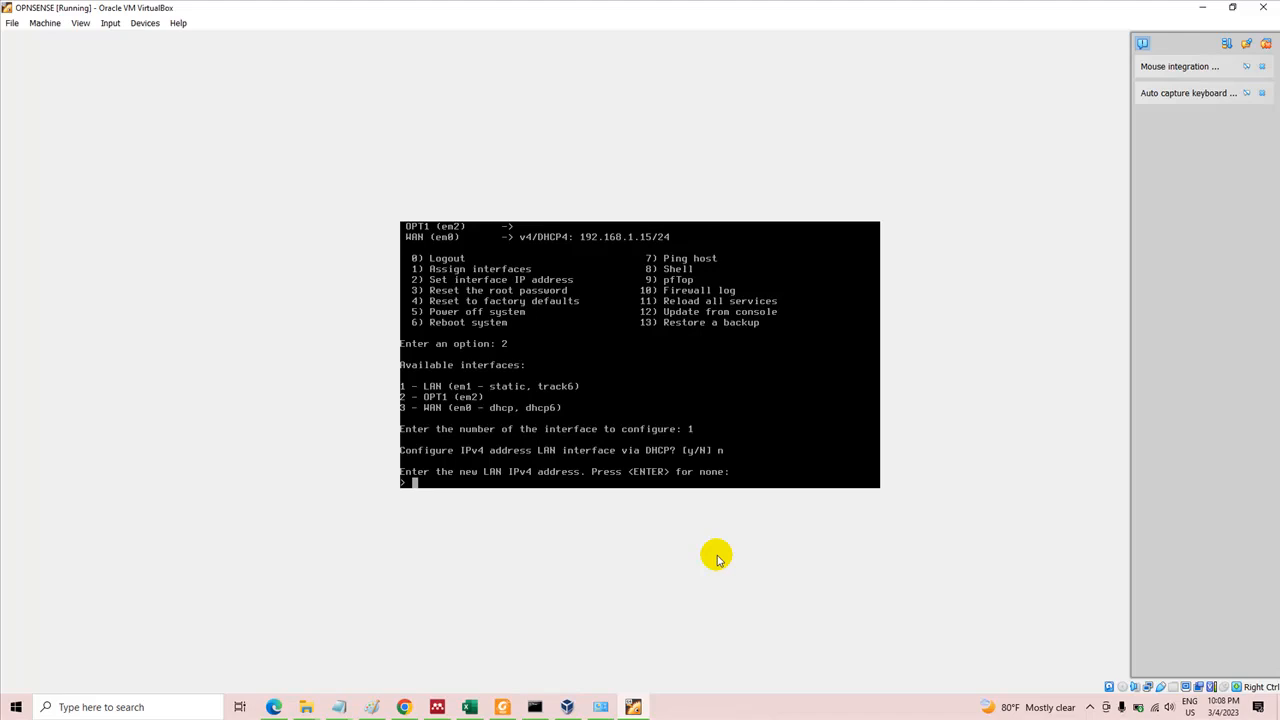
pyautogui.press('End')
pyautogui.press('pageup')
pyautogui.press('BackSpace')
pyautogui.press('BackSpace')
pyautogui.press('BackSpace')
pyautogui.press('BackSpace')
pyautogui.press('BackSpace')
pyautogui.press('BackSpace')
pyautogui.press('BackSpace')
pyautogui.press('BackSpace')
pyautogui.press('BackSpace')
pyautogui.write('192.168.11.1')
pyautogui.press('Return')
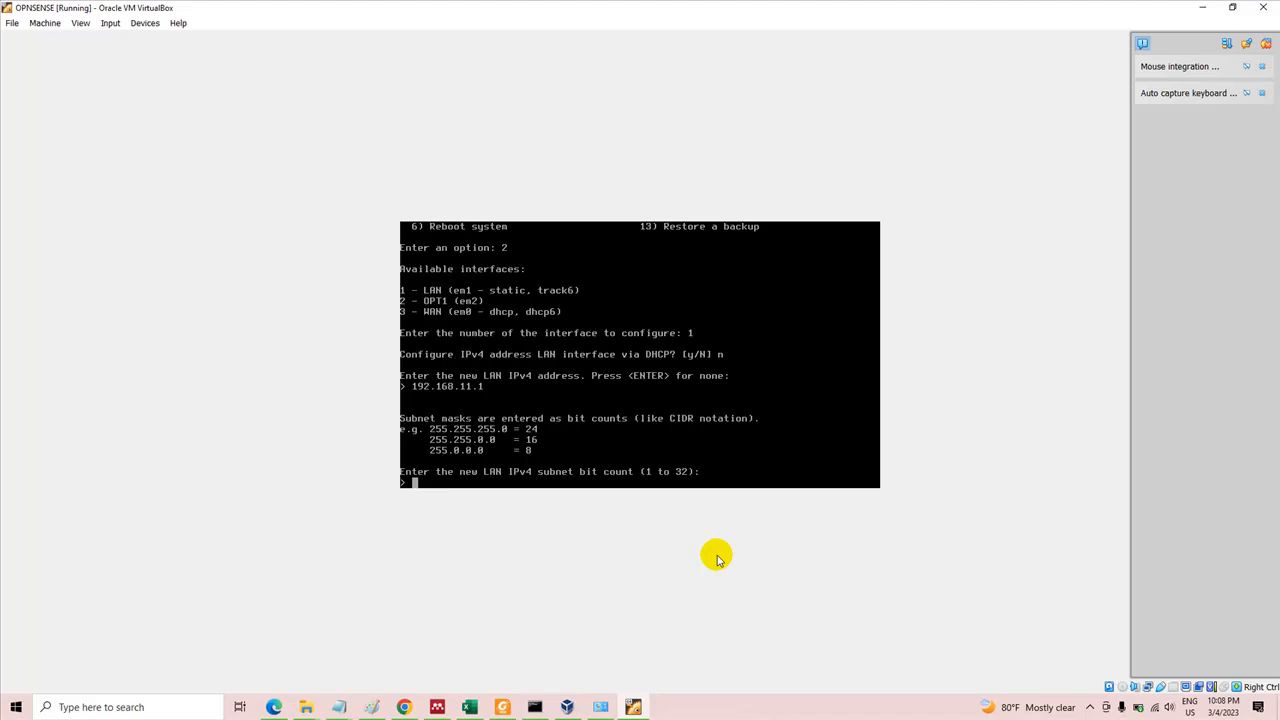
# Set the LAN IPv4 subnet bit count to 24 and leave the upstream gateway address empty
pyautogui.write('24')
pyautogui.press('Return')
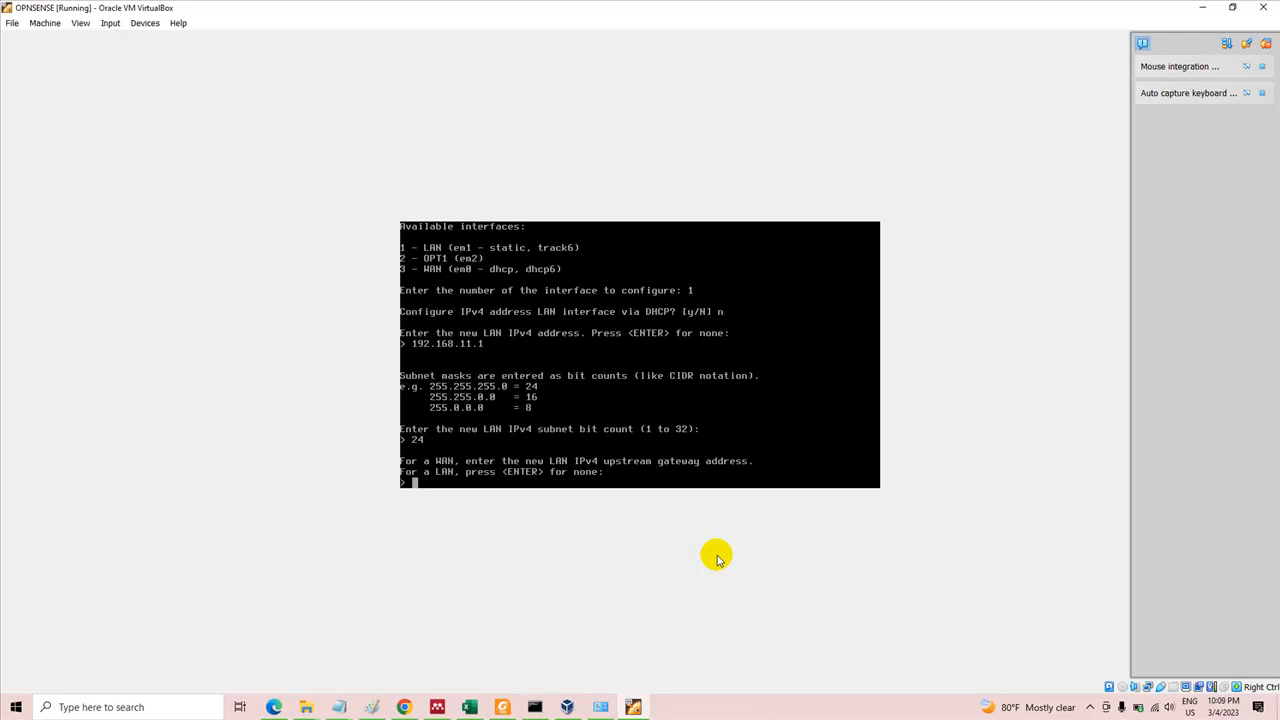
pyautogui.press('Return')
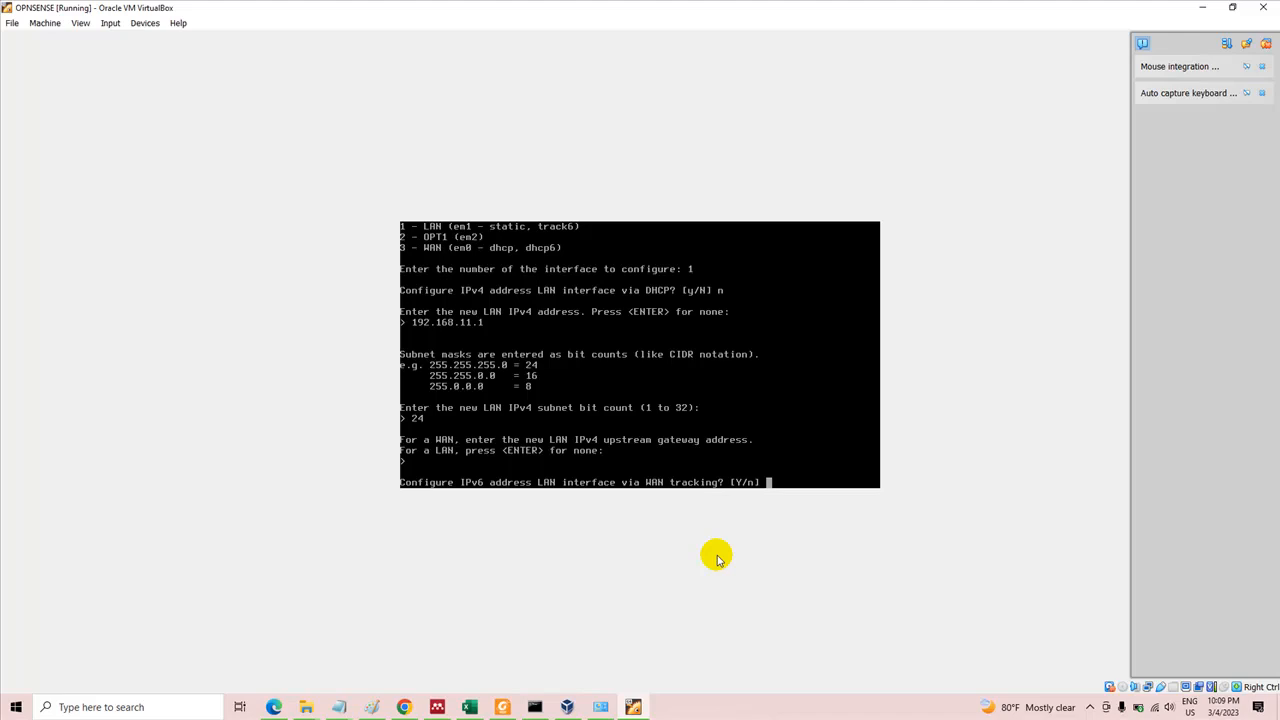
# Decline WAN tracking and DHCP6 for the LAN interface's IPv6 configuration and leave its IPv6 address empty
pyautogui.write('n')
pyautogui.press('Return')
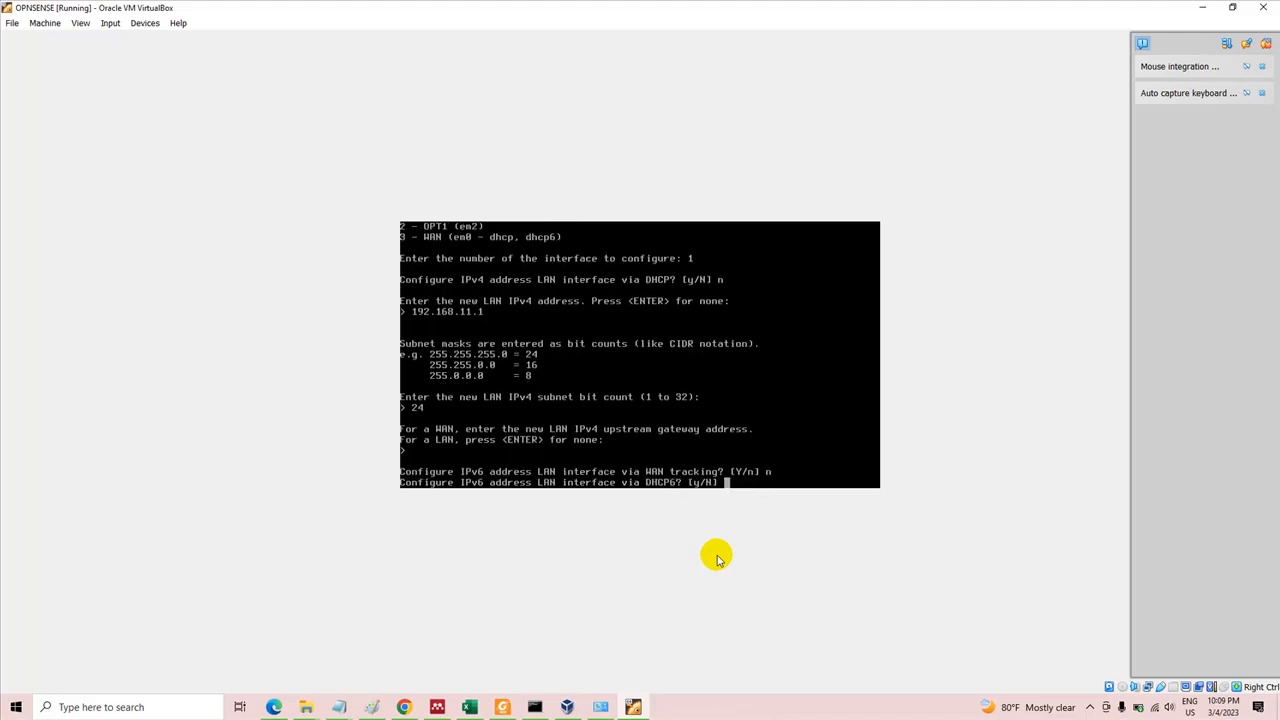
pyautogui.write('n')
pyautogui.press('Return')
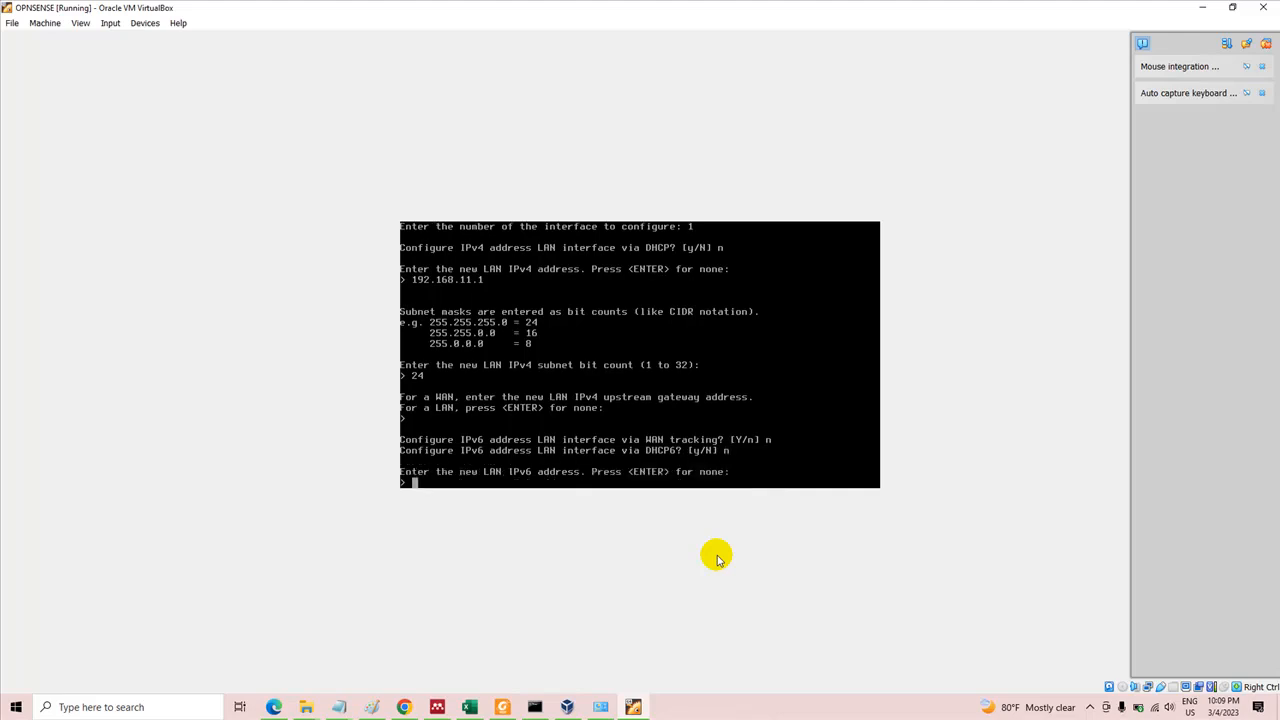
pyautogui.press('Return')
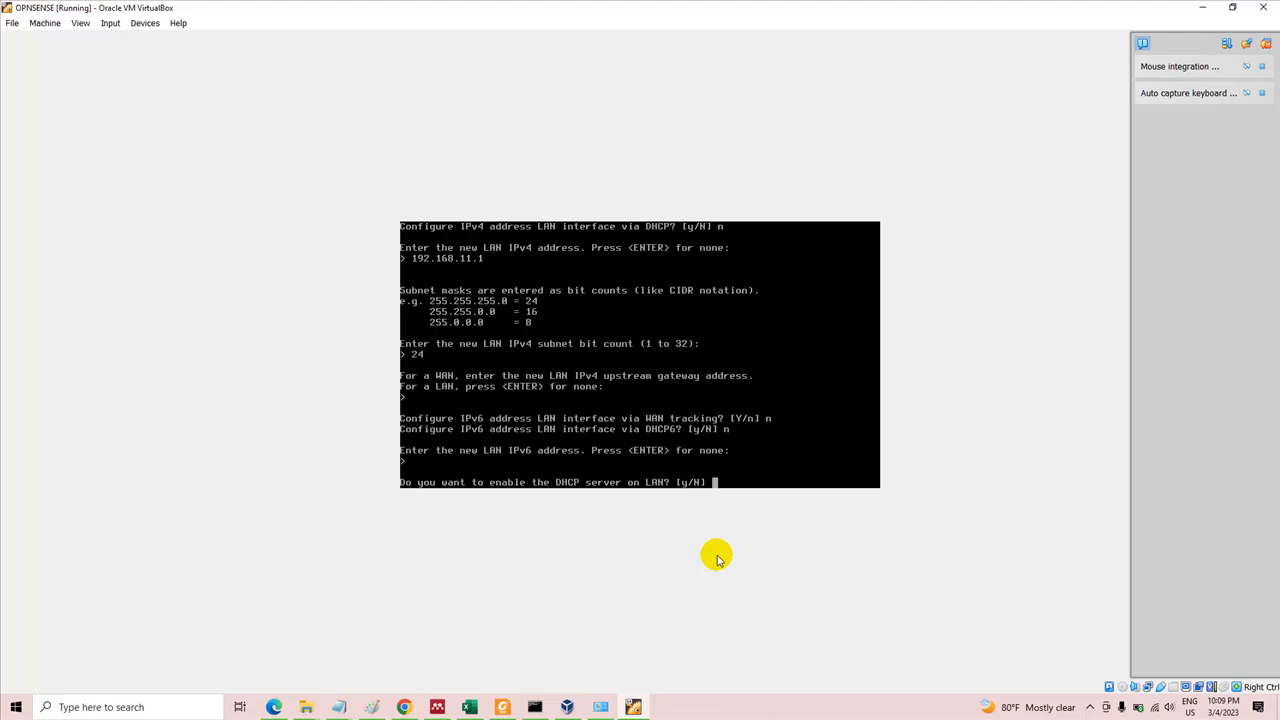
# Decline enabling the DHCP server on LAN and restoring the web GUI access defaults
pyautogui.write('n')
pyautogui.press('Return')
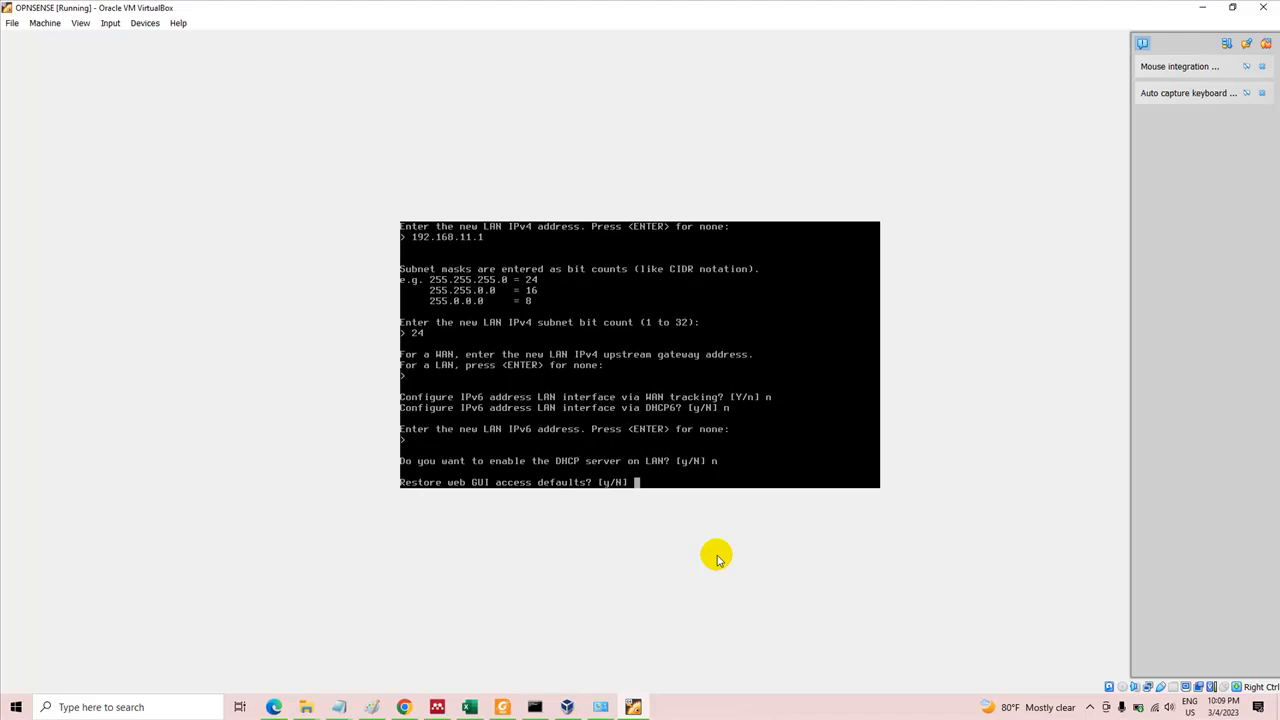
pyautogui.write('n')
pyautogui.press('Return')
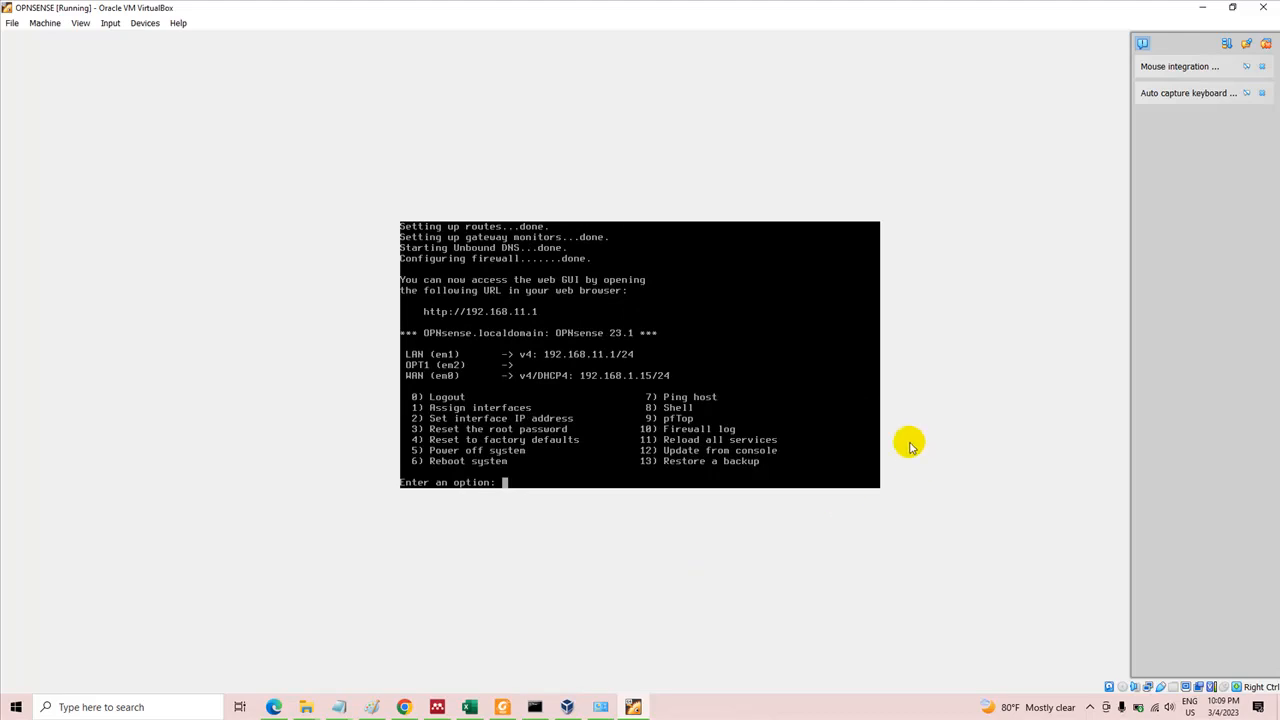
pyautogui.click(568, 357)
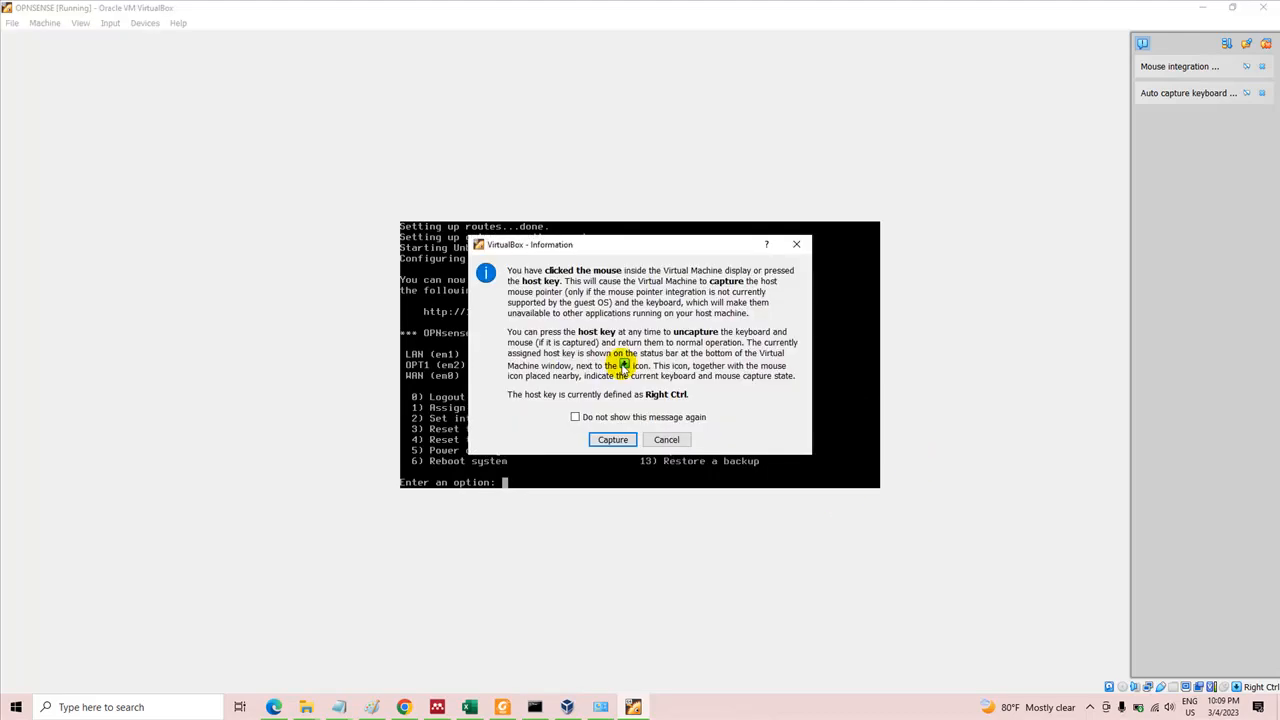
pyautogui.click(665, 440)
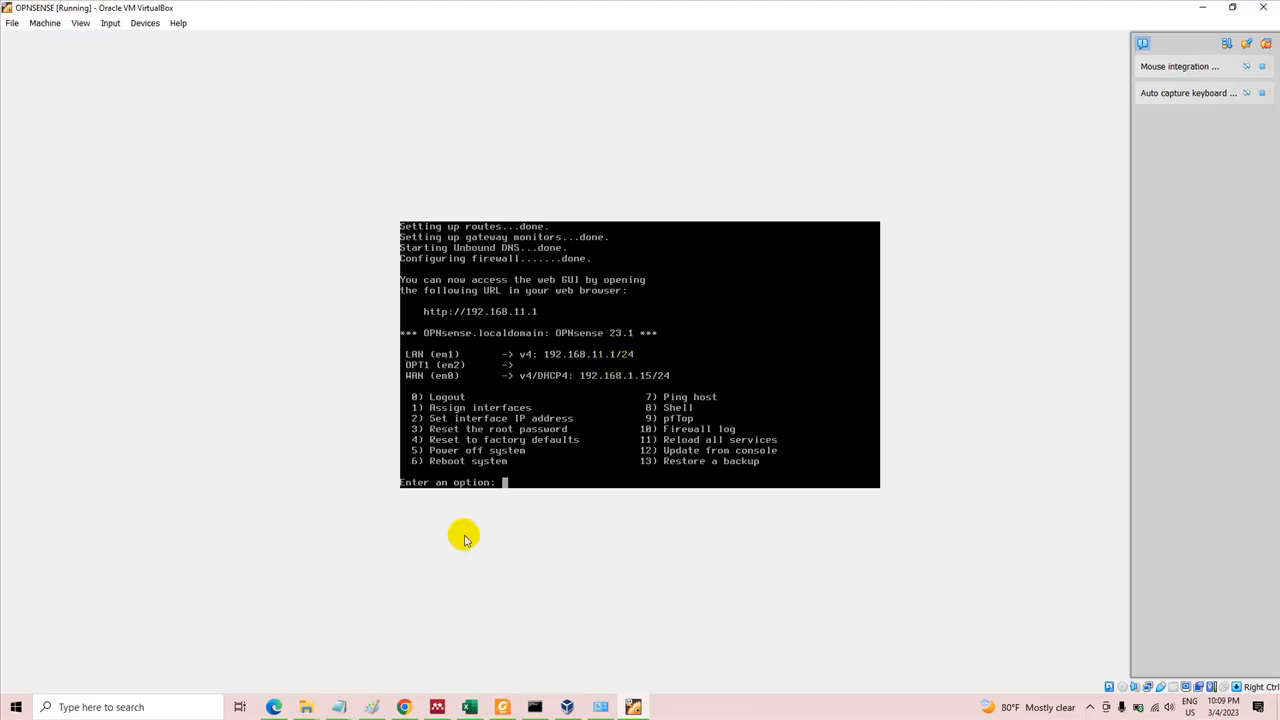
# Switch to Microsoft Edge and try to open the address 192.168..11.6 in a new tab
pyautogui.click(273, 707)
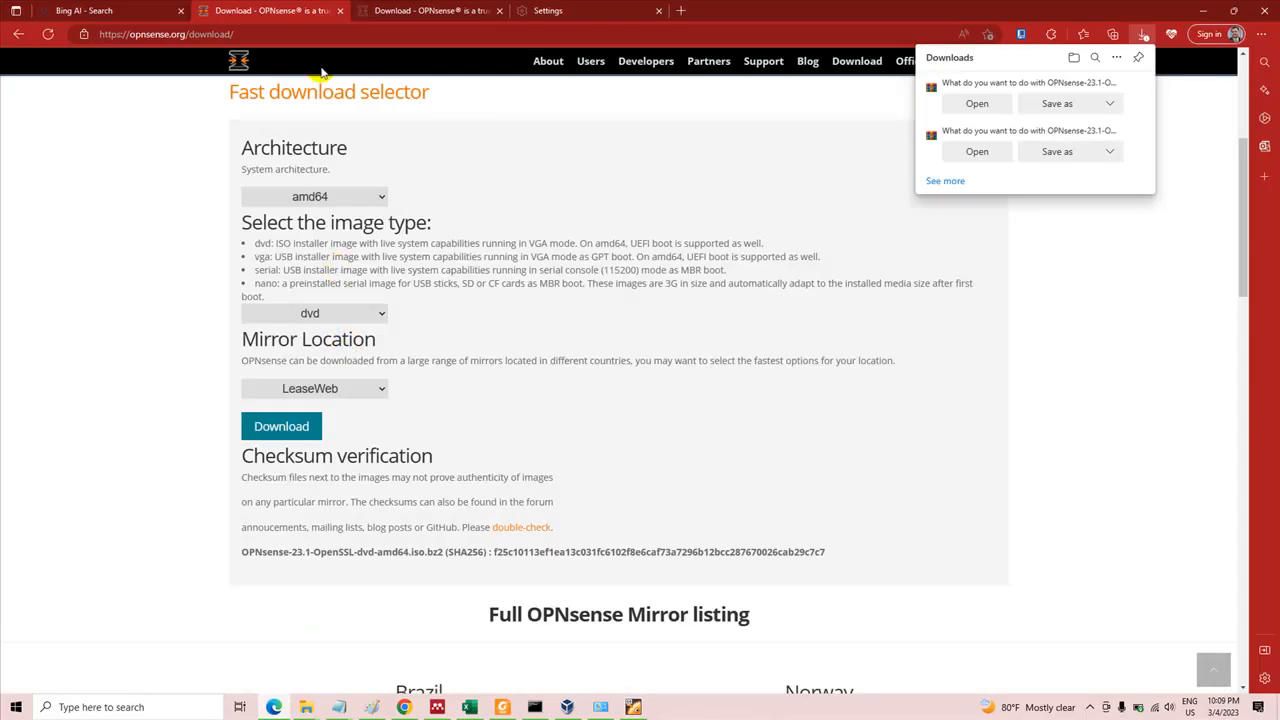
pyautogui.click(679, 10)
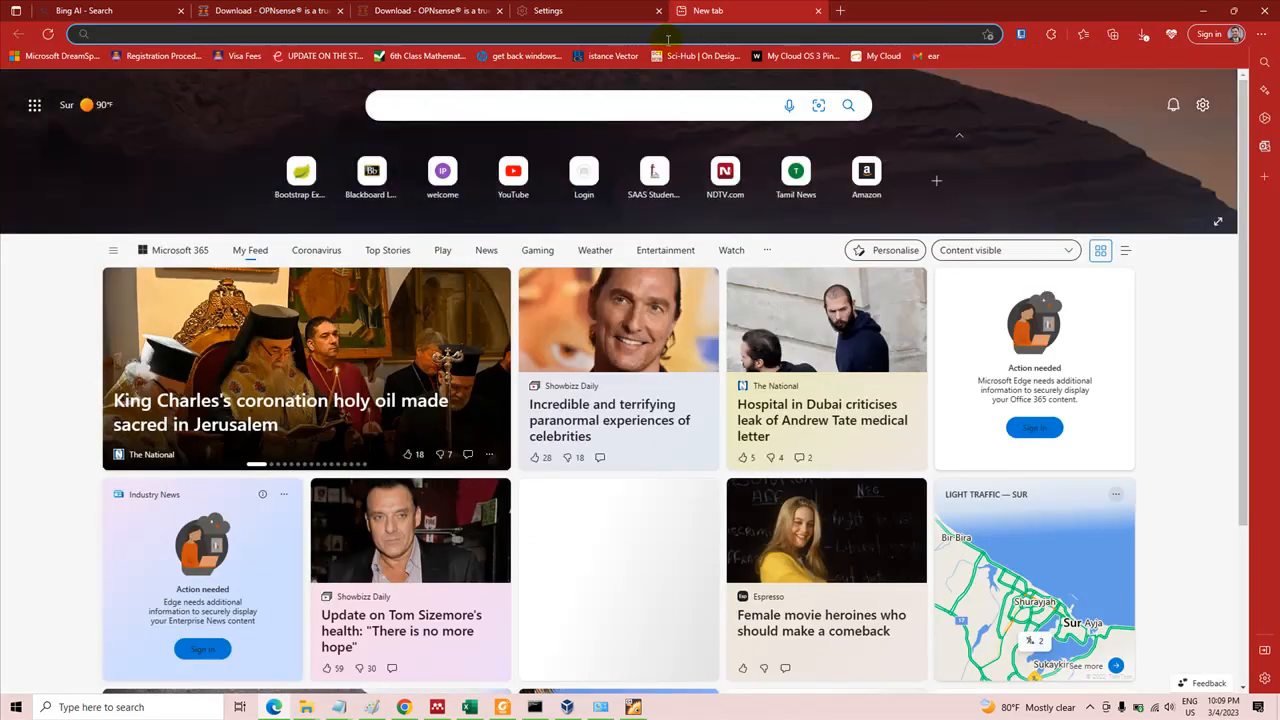
pyautogui.write('192.16')
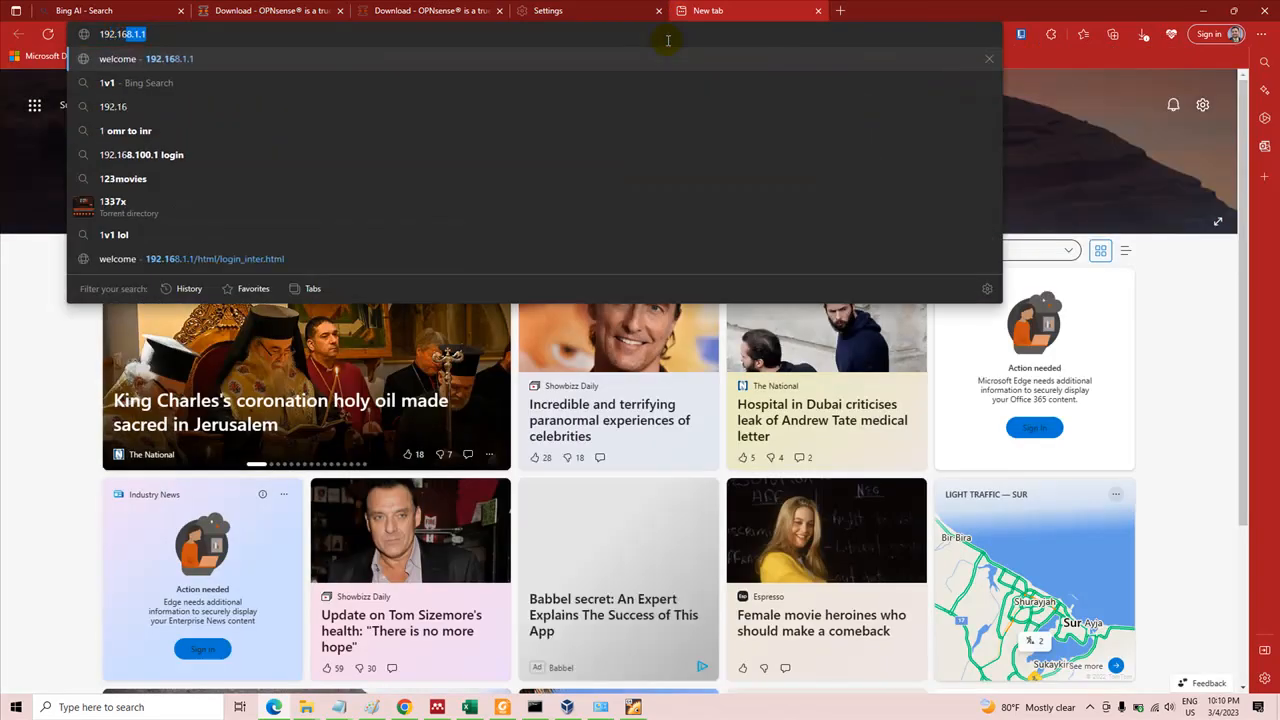
pyautogui.write('8.11.6')
pyautogui.press('Return')
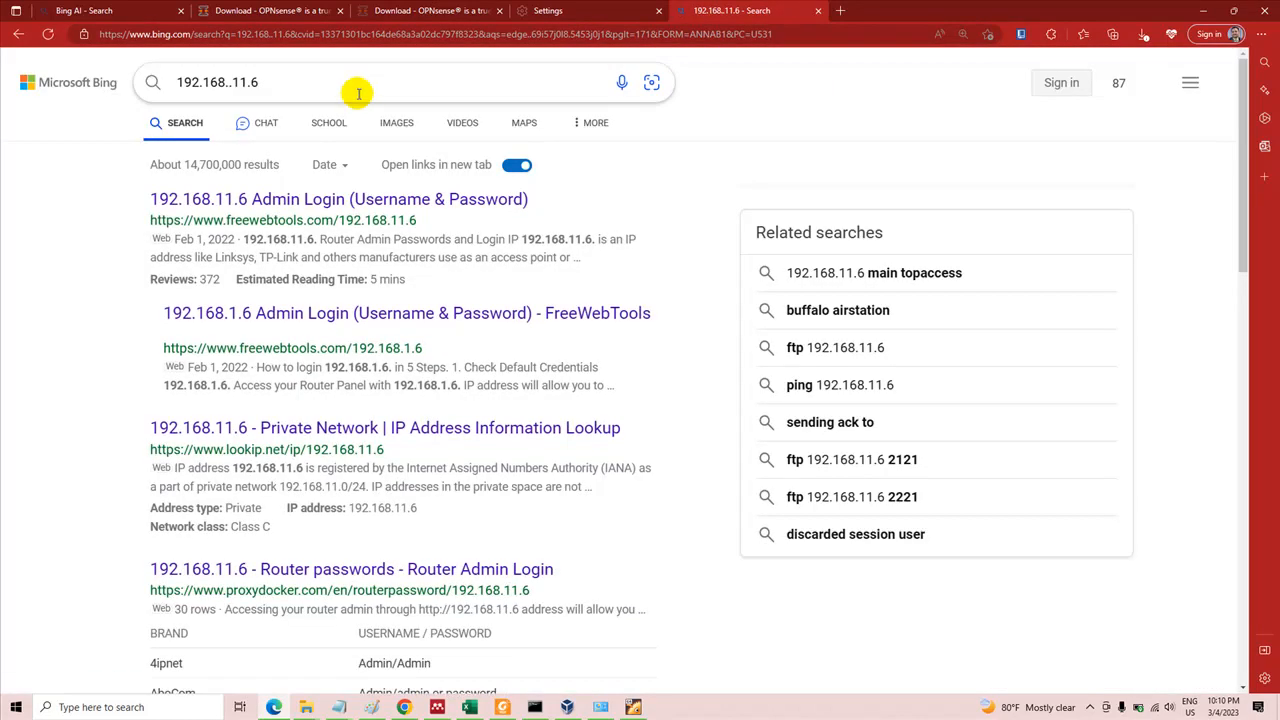
# Try to load the corrected address 192.168.11.6 in the same browser tab
pyautogui.click(367, 36)
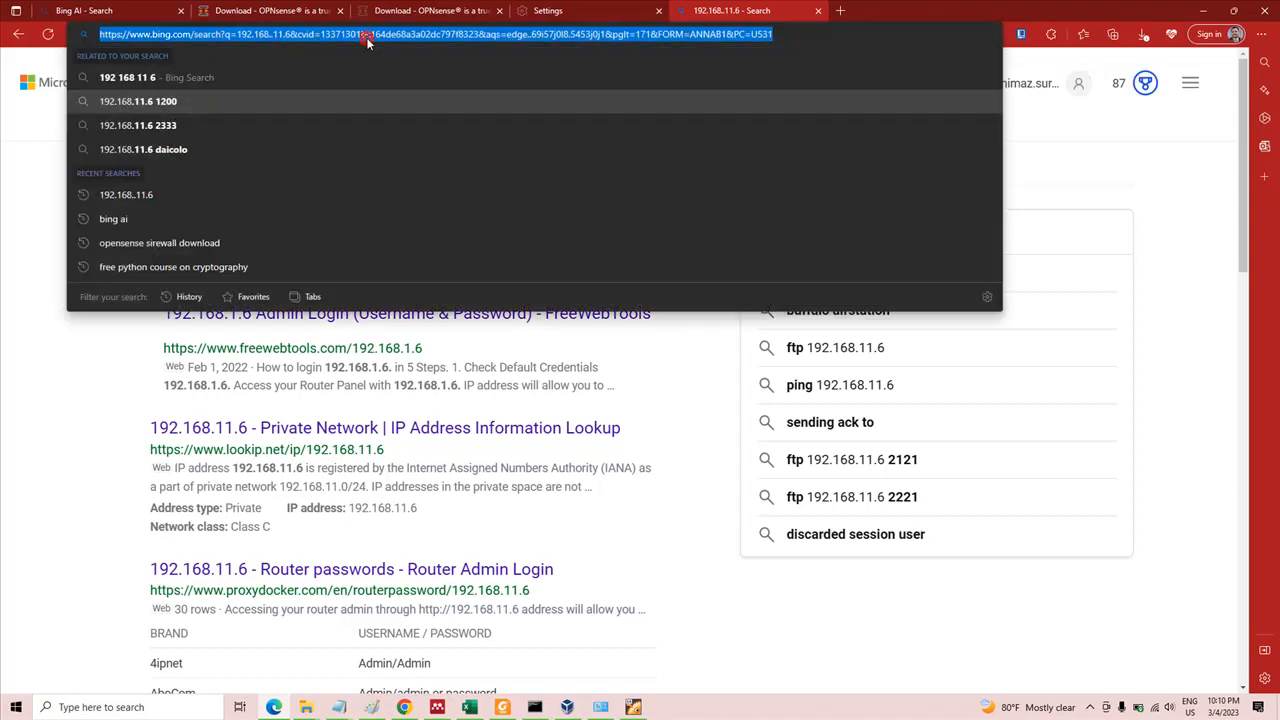
pyautogui.write('192.168.')
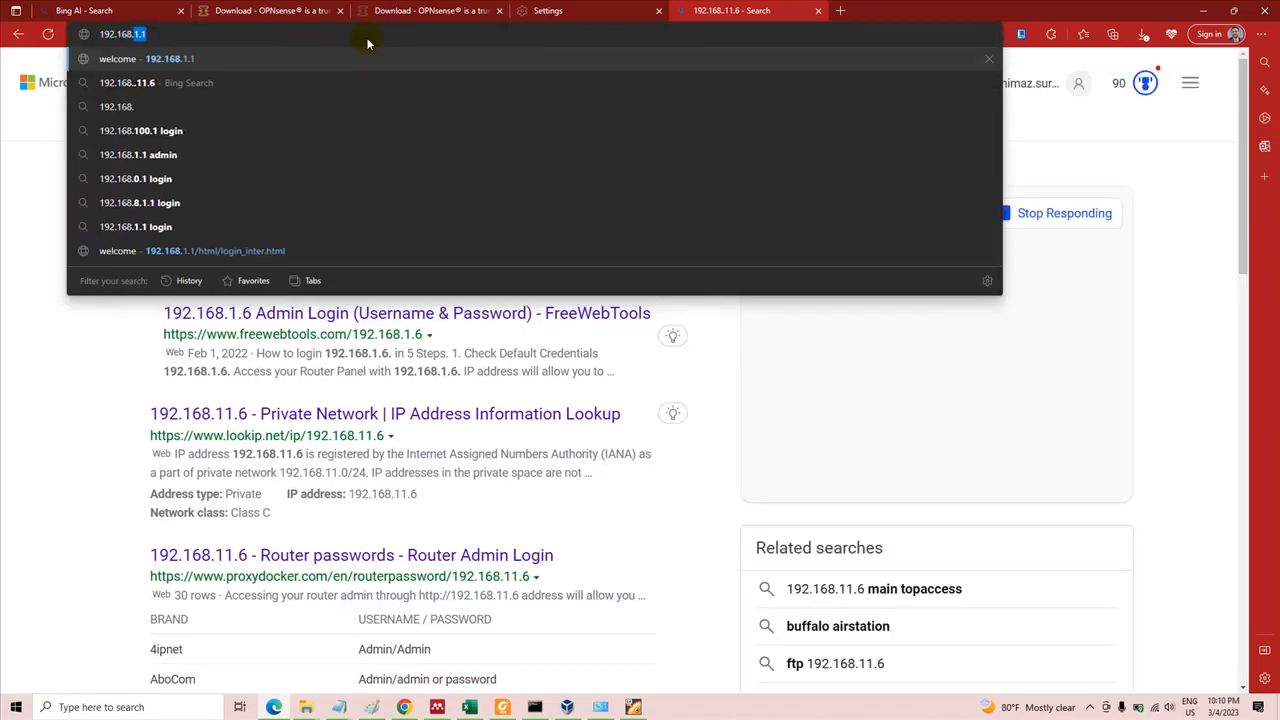
pyautogui.write('11.6')
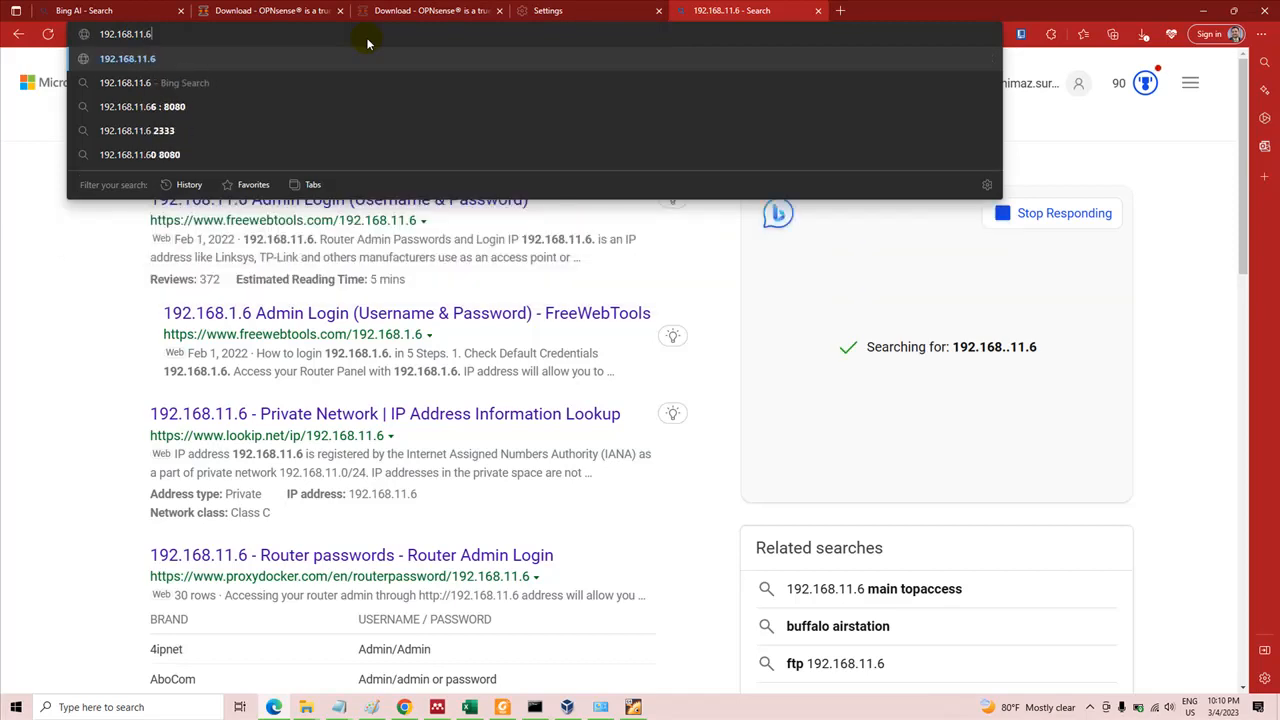
pyautogui.press('Return')
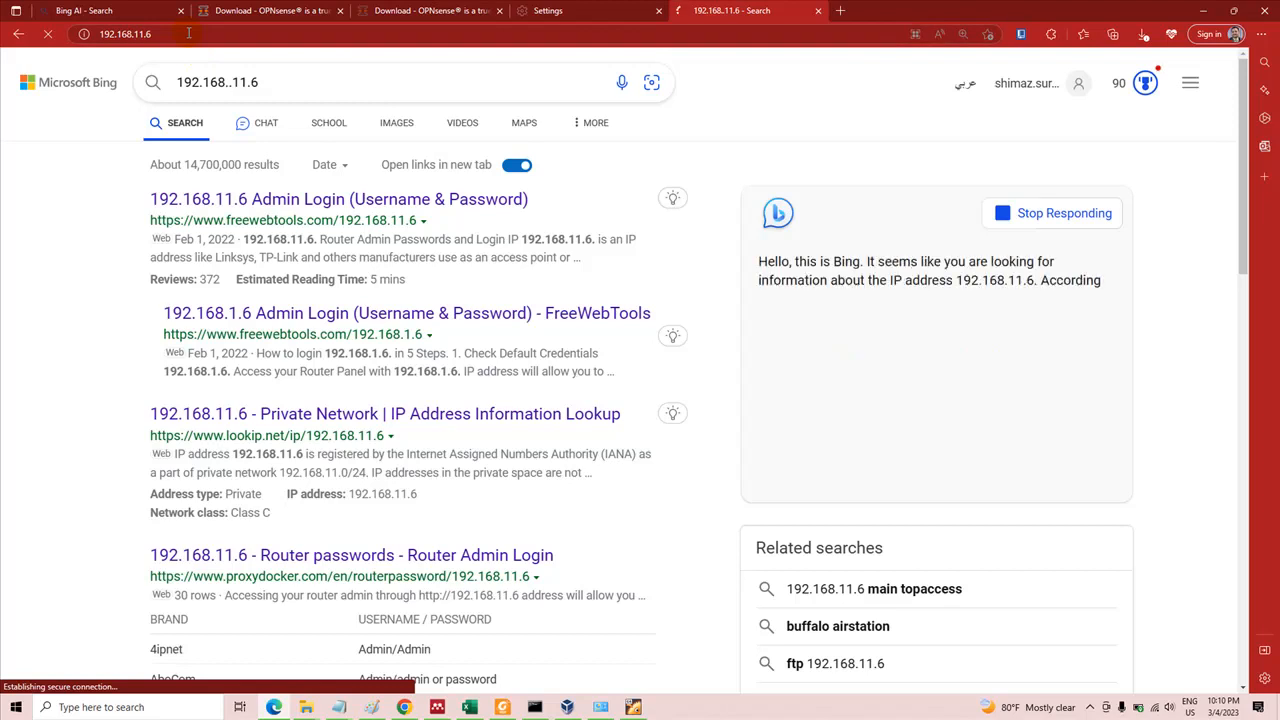
pyautogui.click(188, 33)
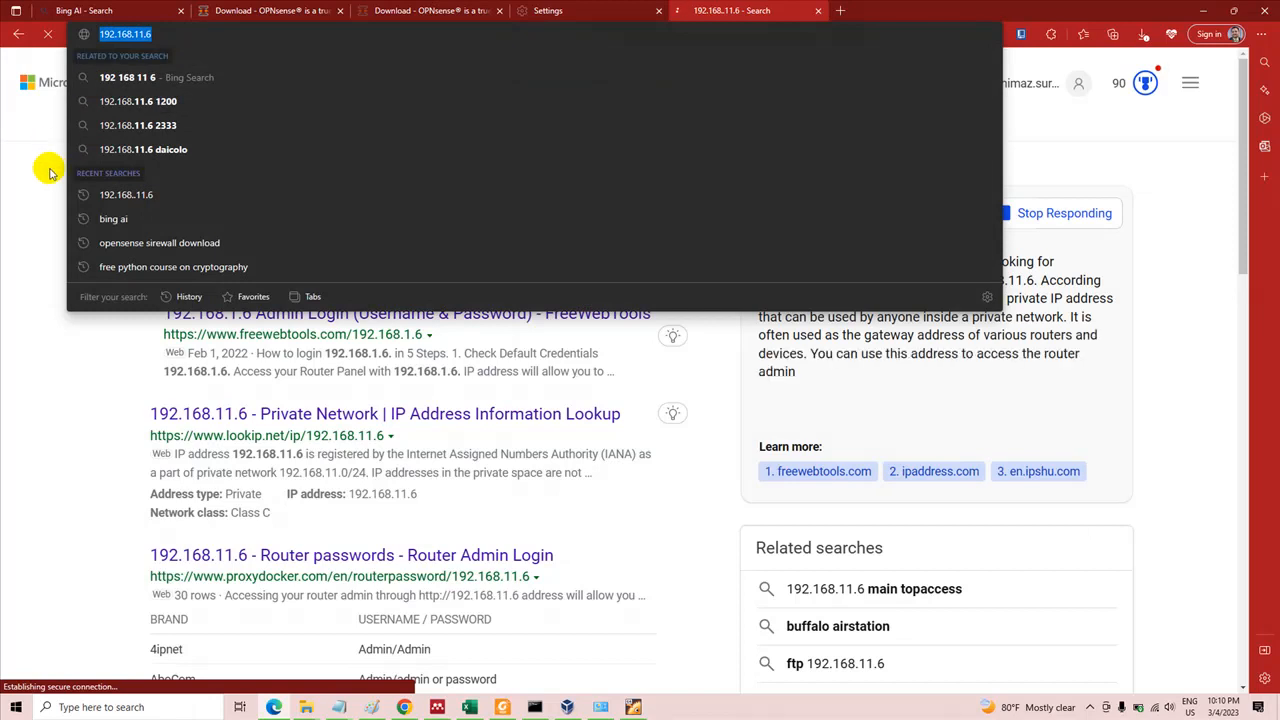
pyautogui.click(30, 62)
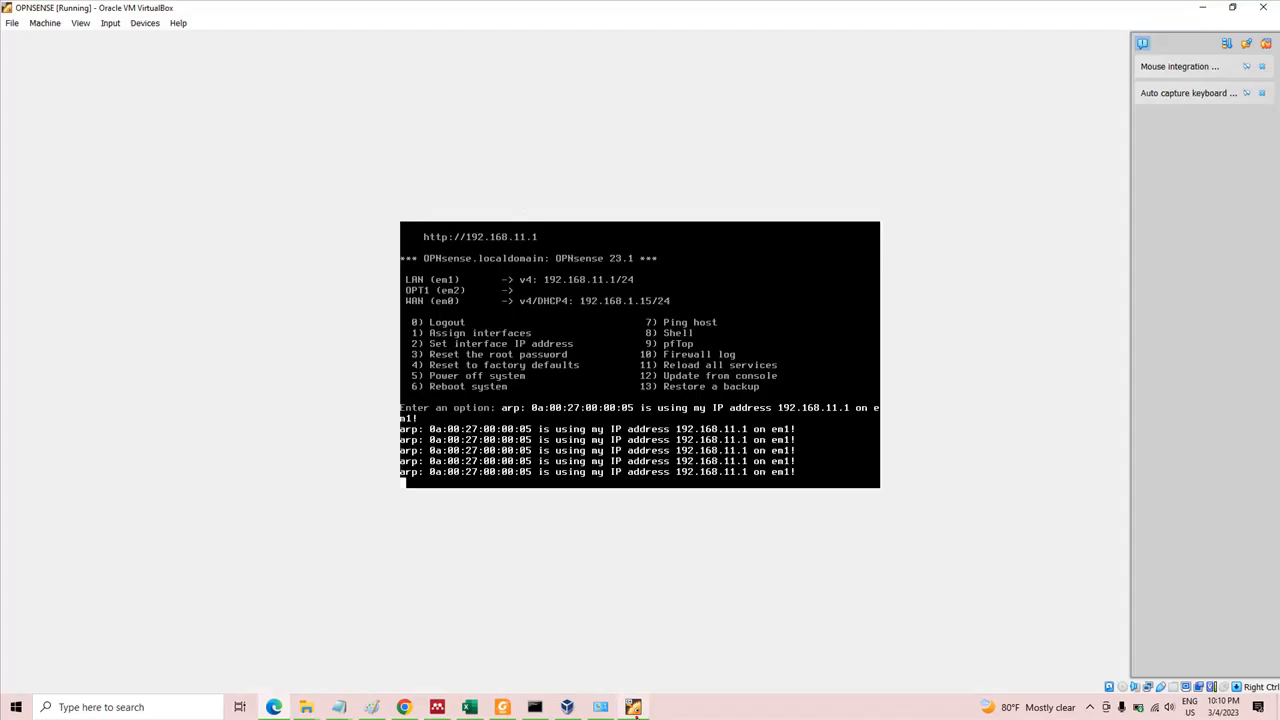
# Switch back to the OPNsense virtual machine and interrupt the console menu flooded with ARP messages
pyautogui.click(633, 707)
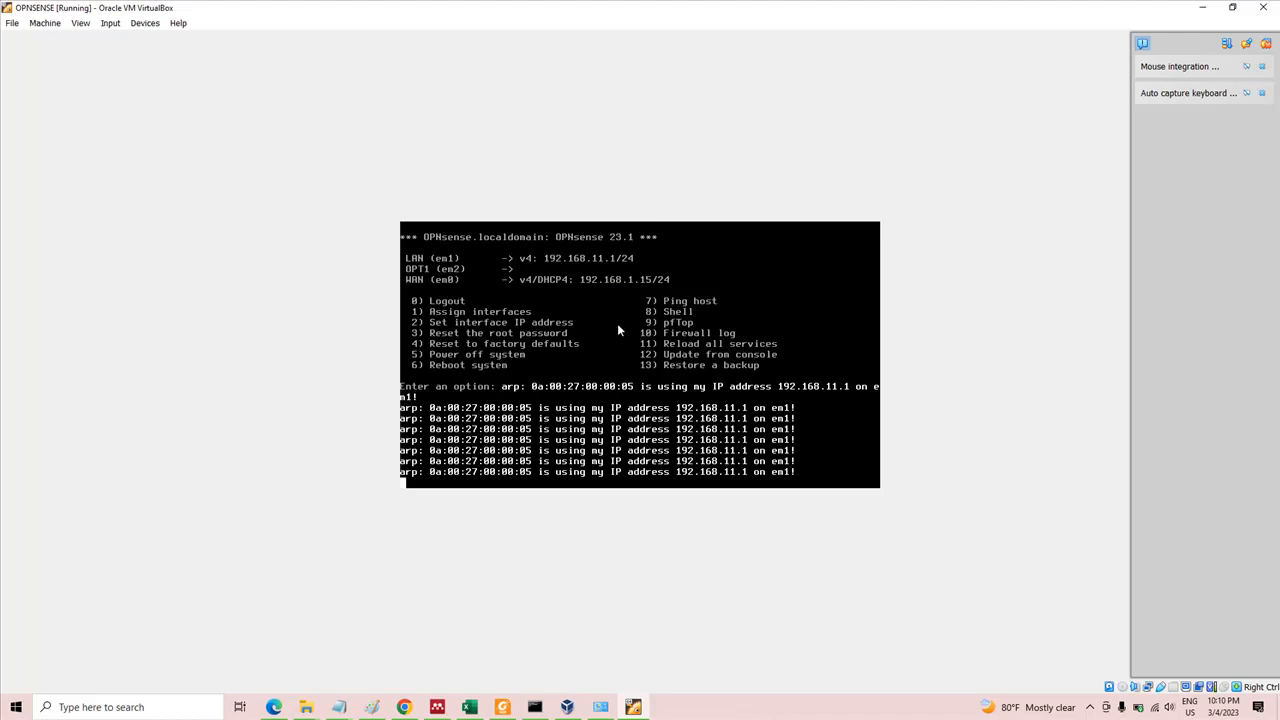
pyautogui.hotkey('ctrl', 'c')
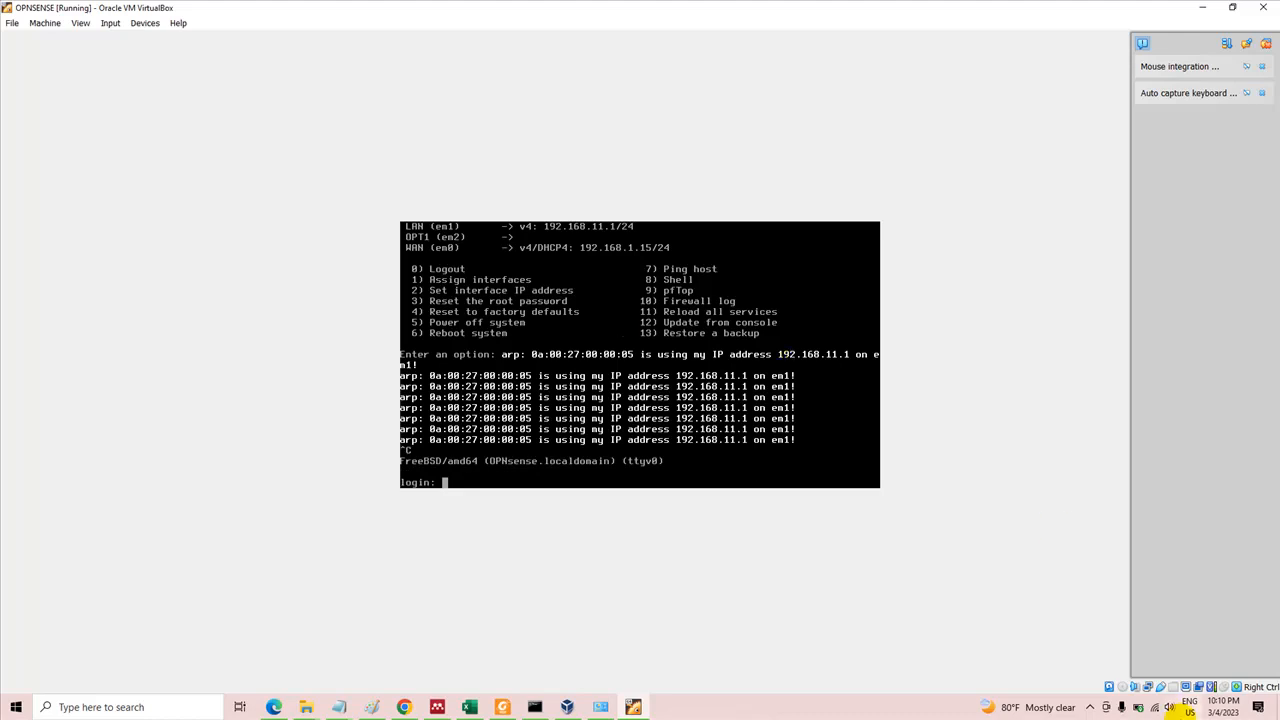
pyautogui.click(1090, 707)
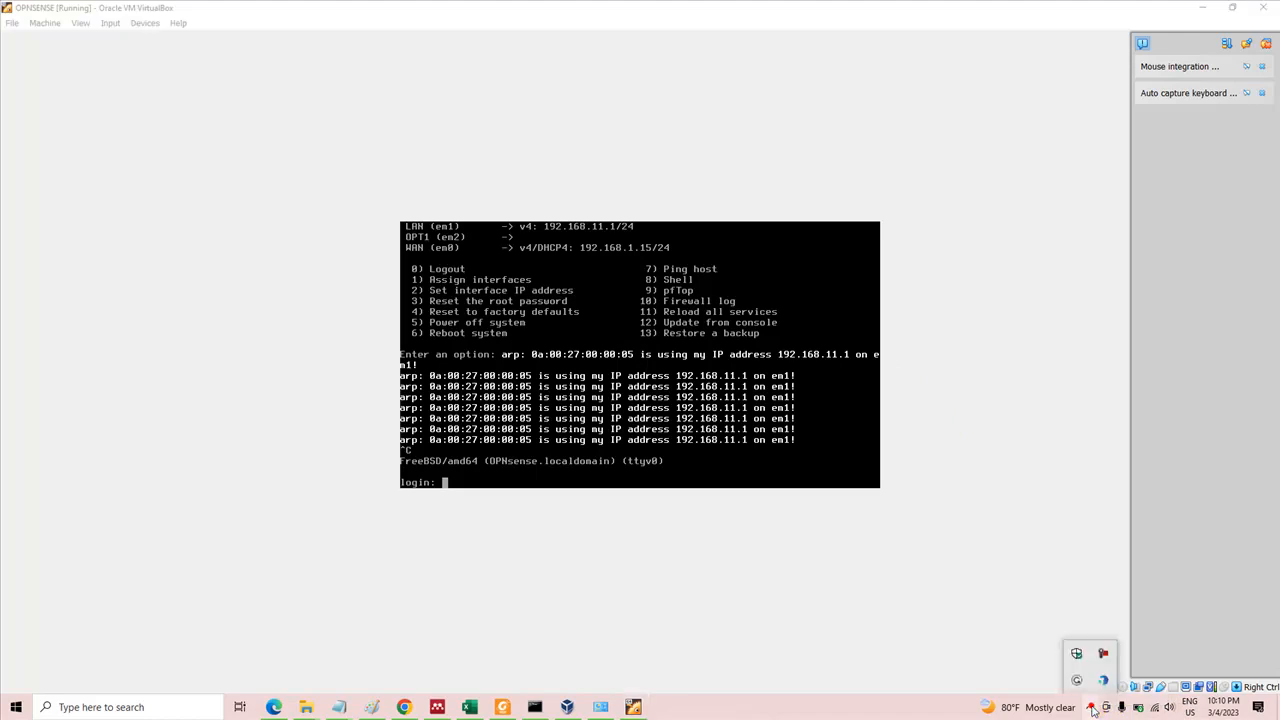
pyautogui.click(1102, 678)
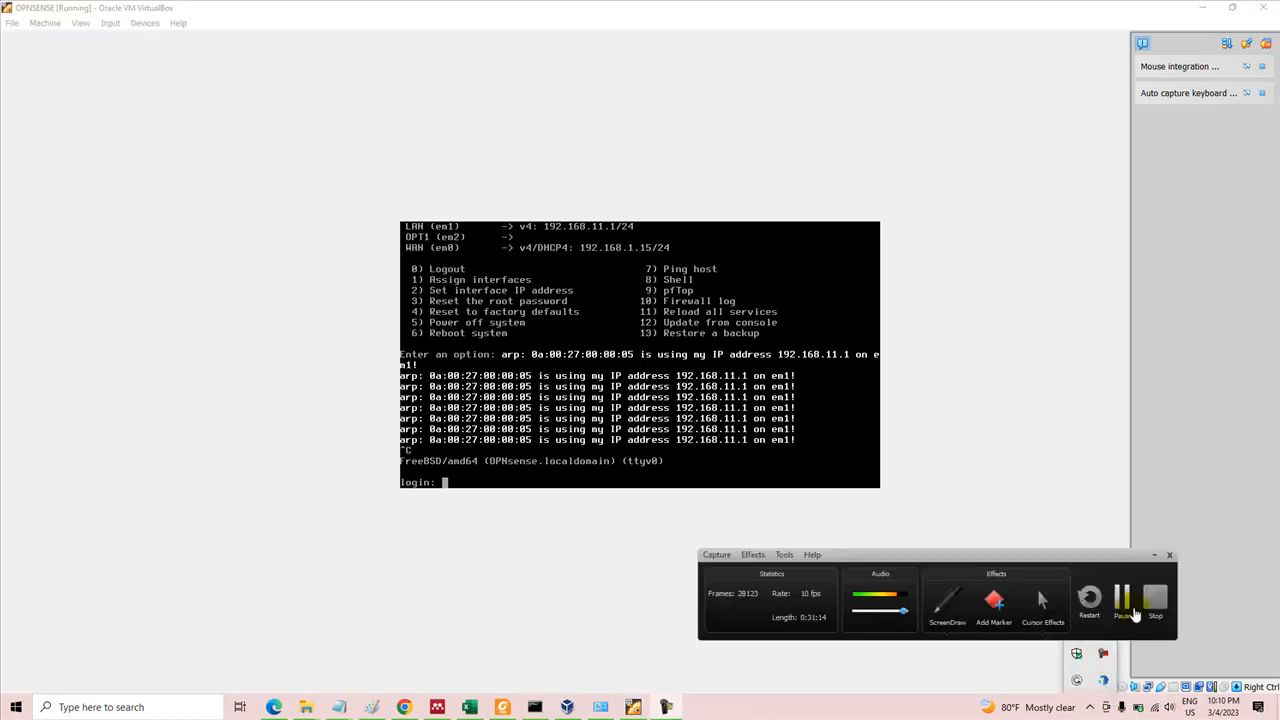
pyautogui.click(1121, 601)
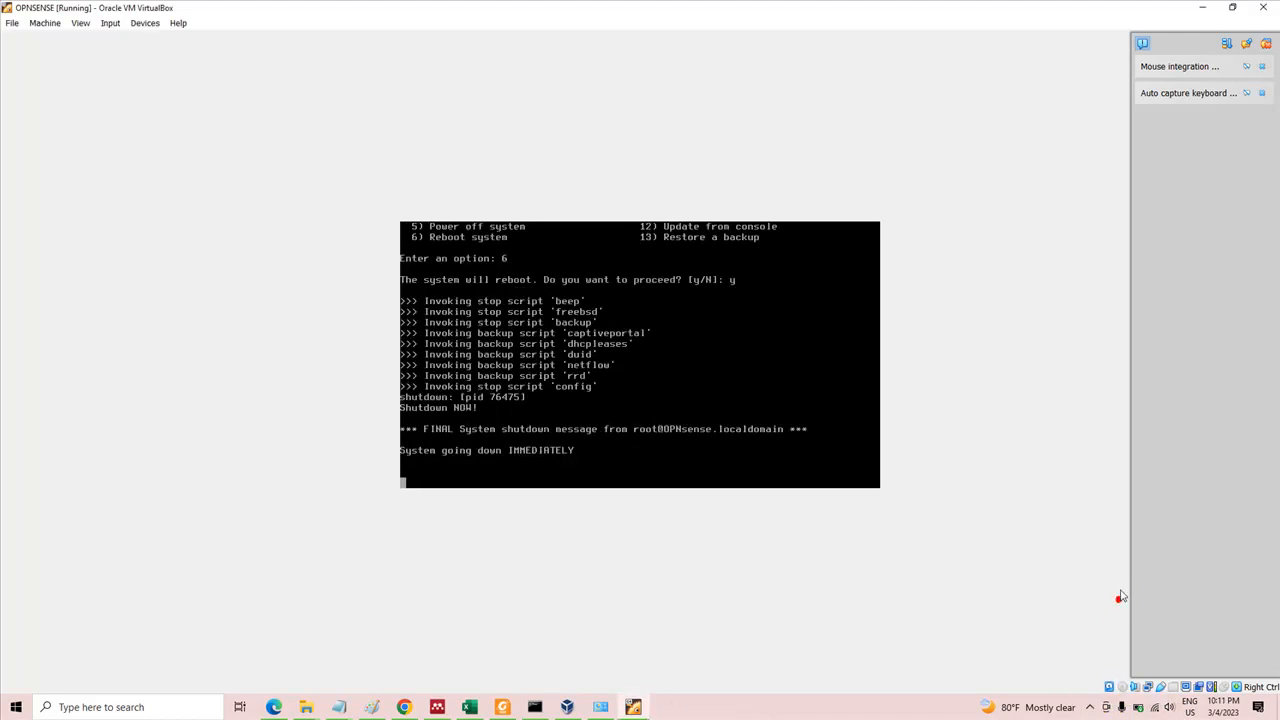
pyautogui.click(1090, 707)
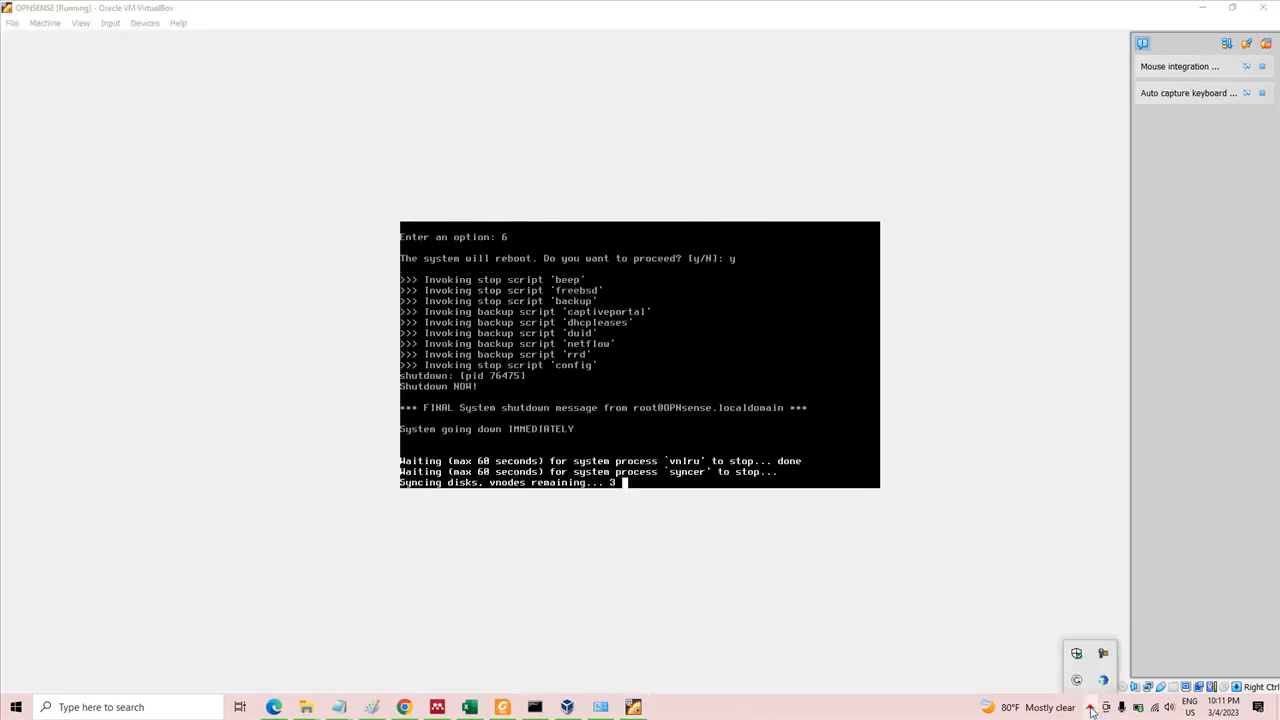
pyautogui.click(1101, 652)
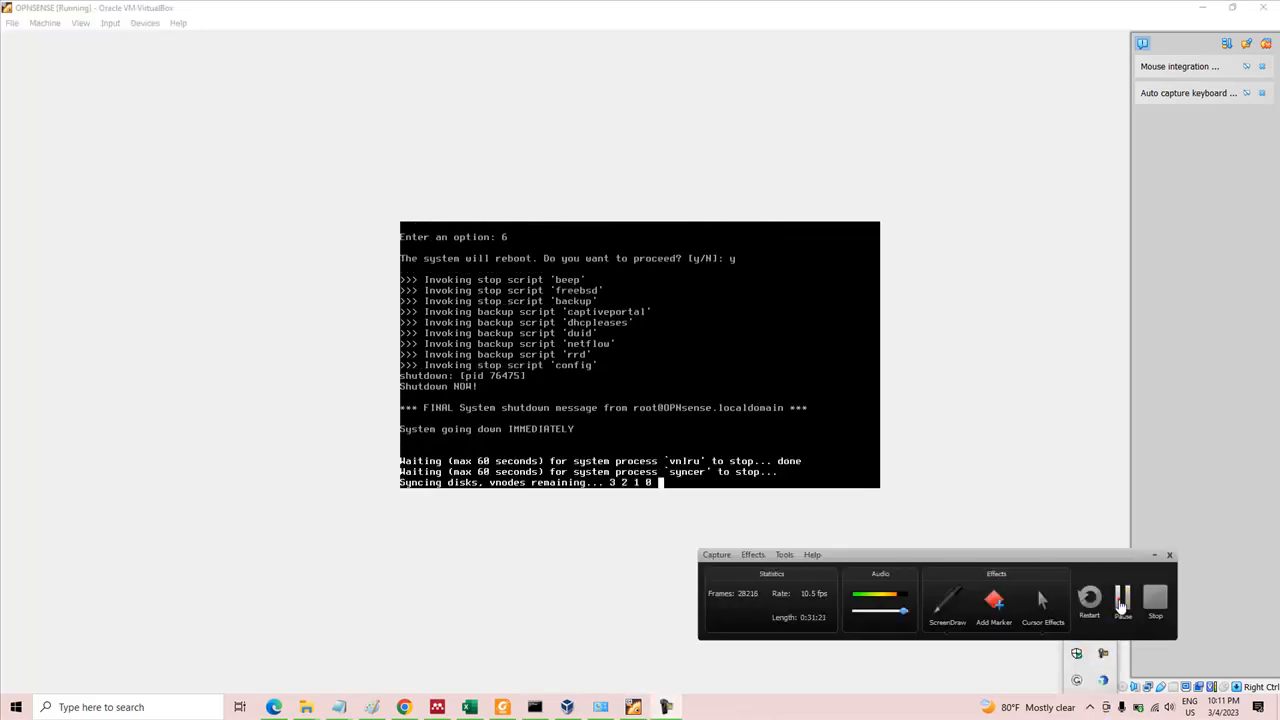
pyautogui.click(1121, 600)
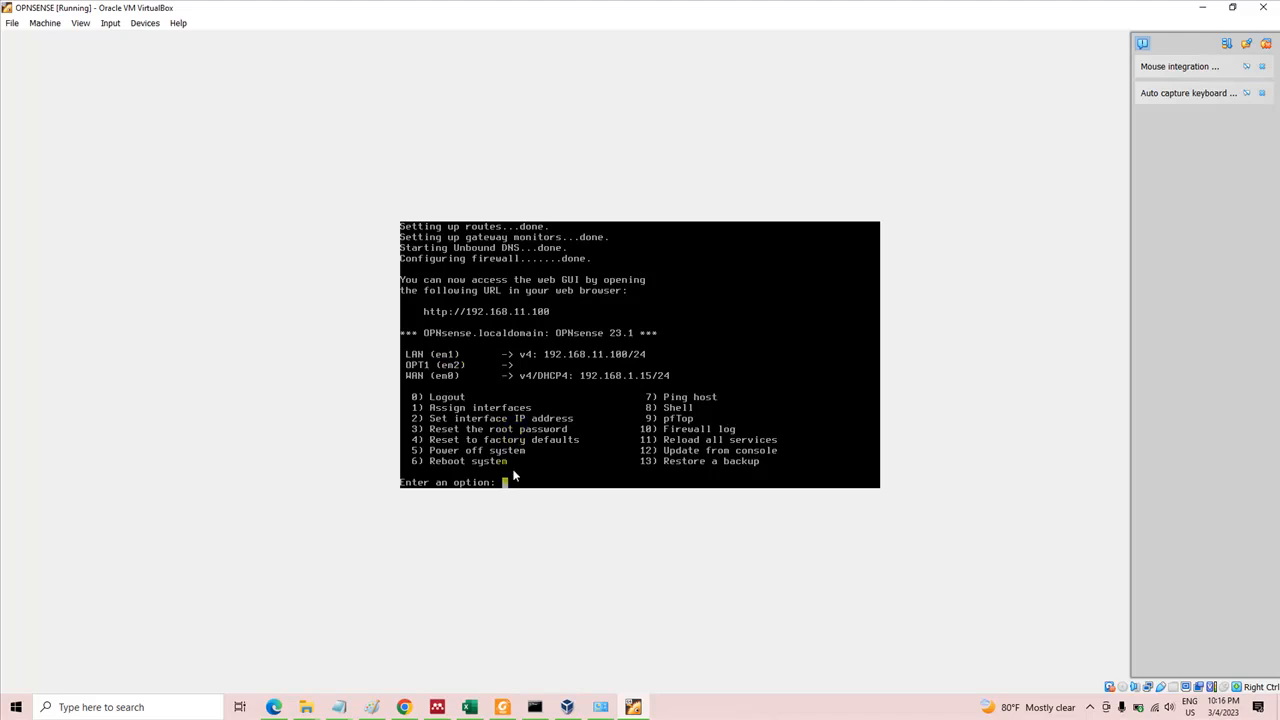
# Start setting the LAN interface's IP address from the console menu and decline IPv4 configuration via DHCP
pyautogui.write('2')
pyautogui.press('Return')
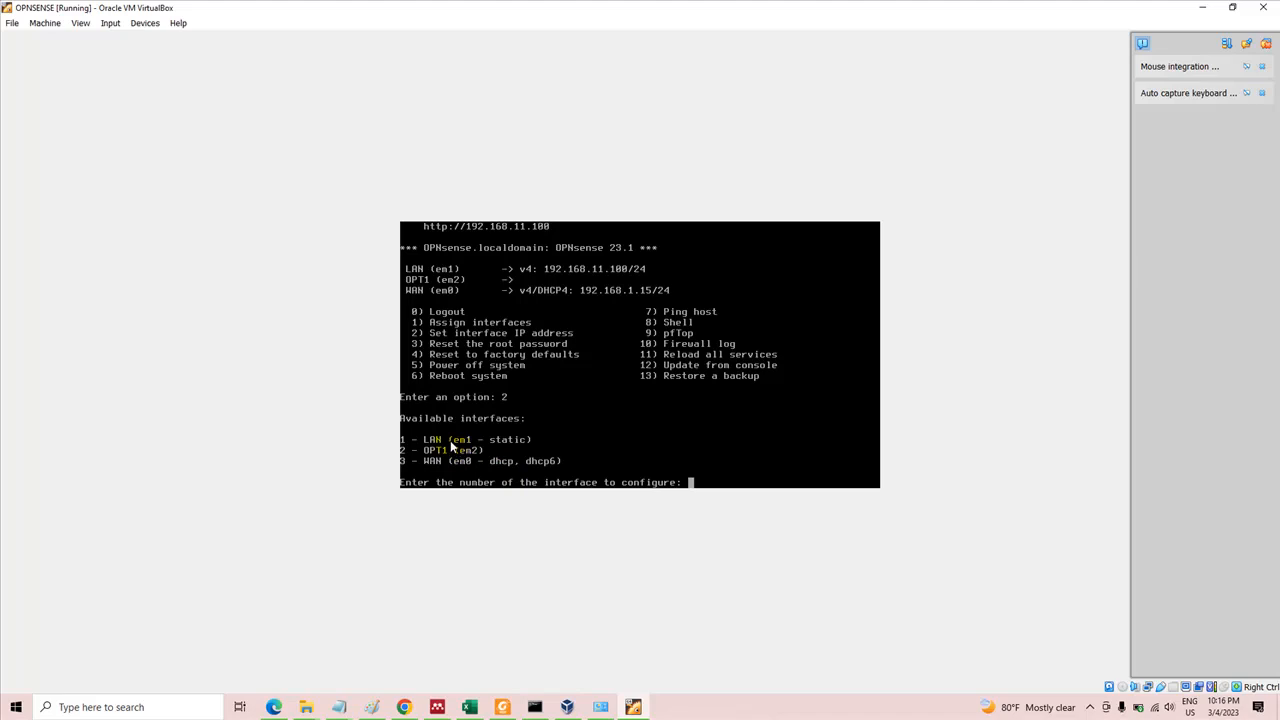
pyautogui.write('1')
pyautogui.press('Return')
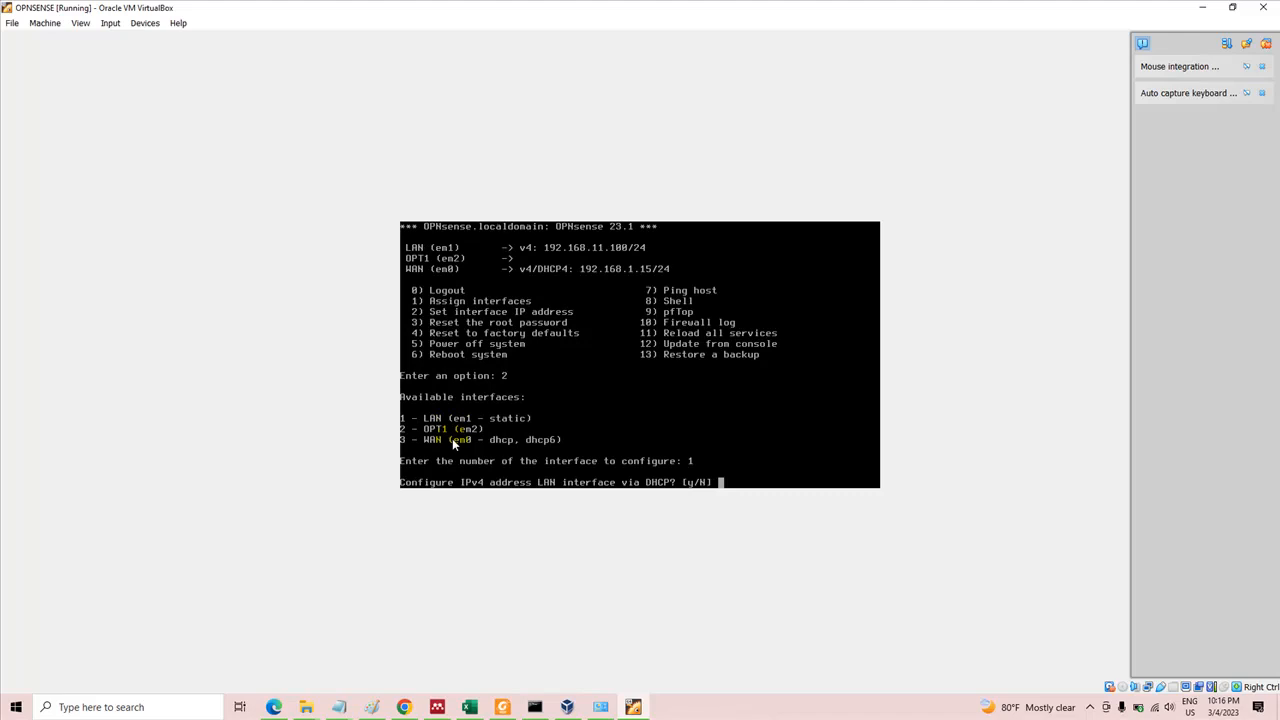
pyautogui.write('n')
pyautogui.press('Return')
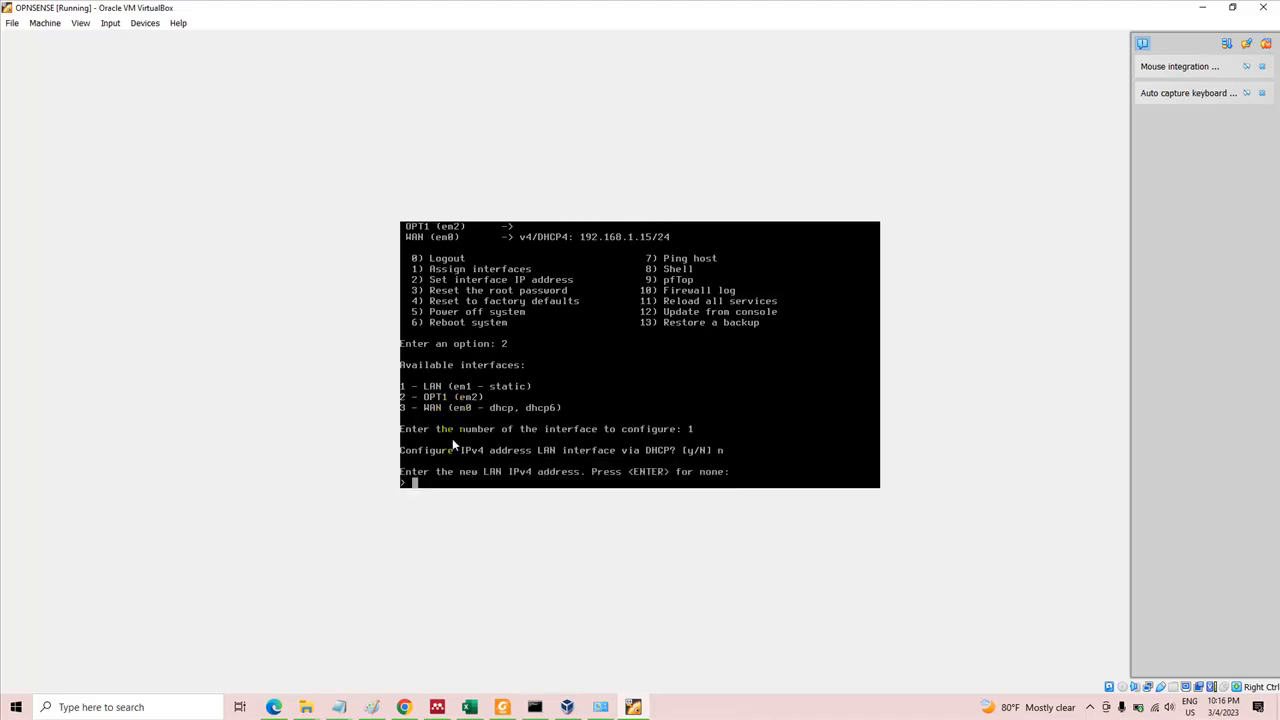
# Set the LAN IPv4 address to 192.168.11.100 with a 24-bit subnet and no upstream gateway
pyautogui.press('End')
pyautogui.press('BackSpace')
pyautogui.press('BackSpace')
pyautogui.press('BackSpace')
pyautogui.press('BackSpace')
pyautogui.press('End')
pyautogui.press('pageup')
pyautogui.press('Down')
pyautogui.press('Delete')
pyautogui.press('End')
pyautogui.press('Right')
pyautogui.press('BackSpace')
pyautogui.press('BackSpace')
pyautogui.press('BackSpace')
pyautogui.press('BackSpace')
pyautogui.press('BackSpace')
pyautogui.press('BackSpace')
pyautogui.press('BackSpace')
pyautogui.press('BackSpace')
pyautogui.press('BackSpace')
pyautogui.press('BackSpace')
pyautogui.press('BackSpace')
pyautogui.press('BackSpace')
pyautogui.press('BackSpace')
pyautogui.press('BackSpace')
pyautogui.press('BackSpace')
pyautogui.press('BackSpace')
pyautogui.press('BackSpace')
pyautogui.press('BackSpace')
pyautogui.press('BackSpace')
pyautogui.press('BackSpace')
pyautogui.write('192.168.11.100')
pyautogui.press('Return')
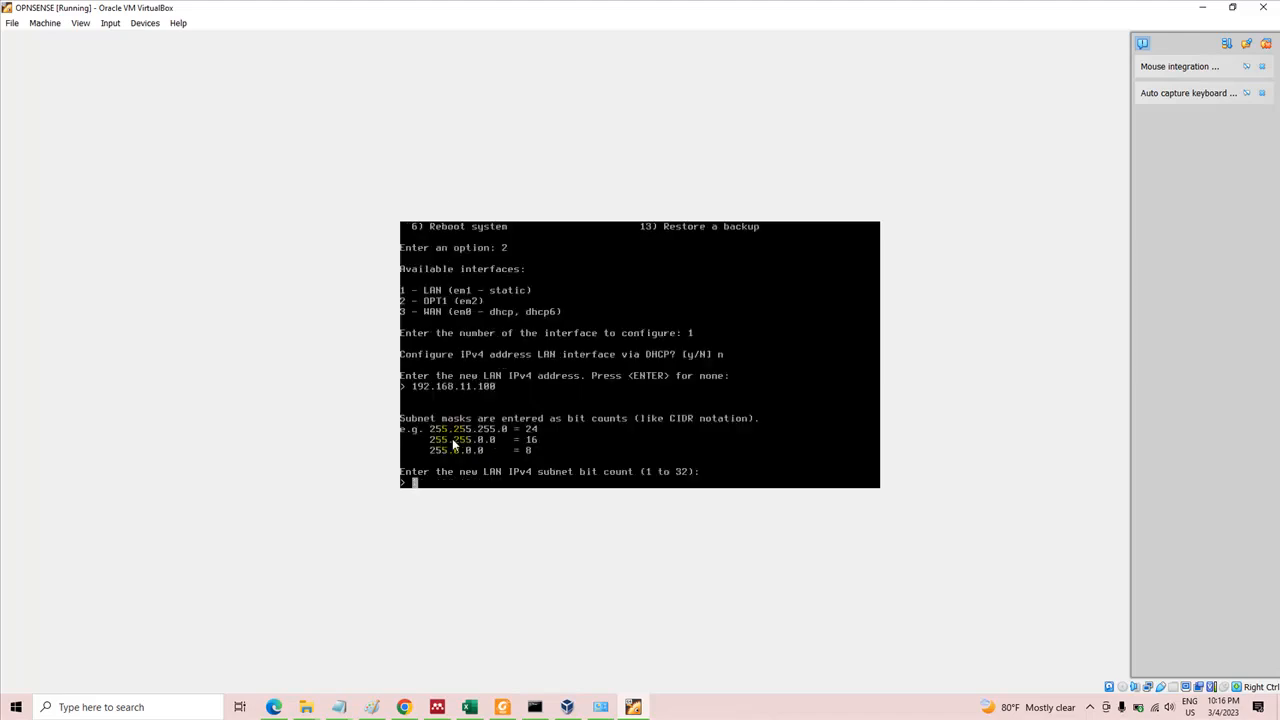
pyautogui.write('24')
pyautogui.press('Return')
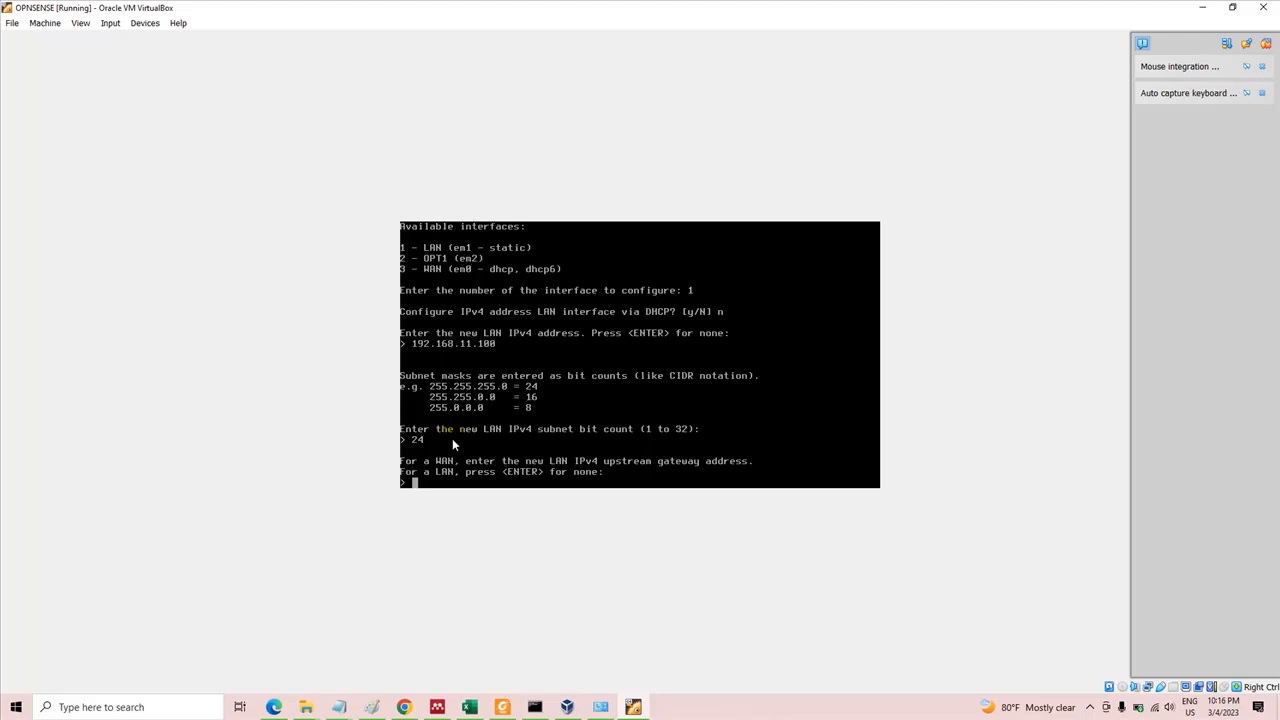
pyautogui.press('Return')
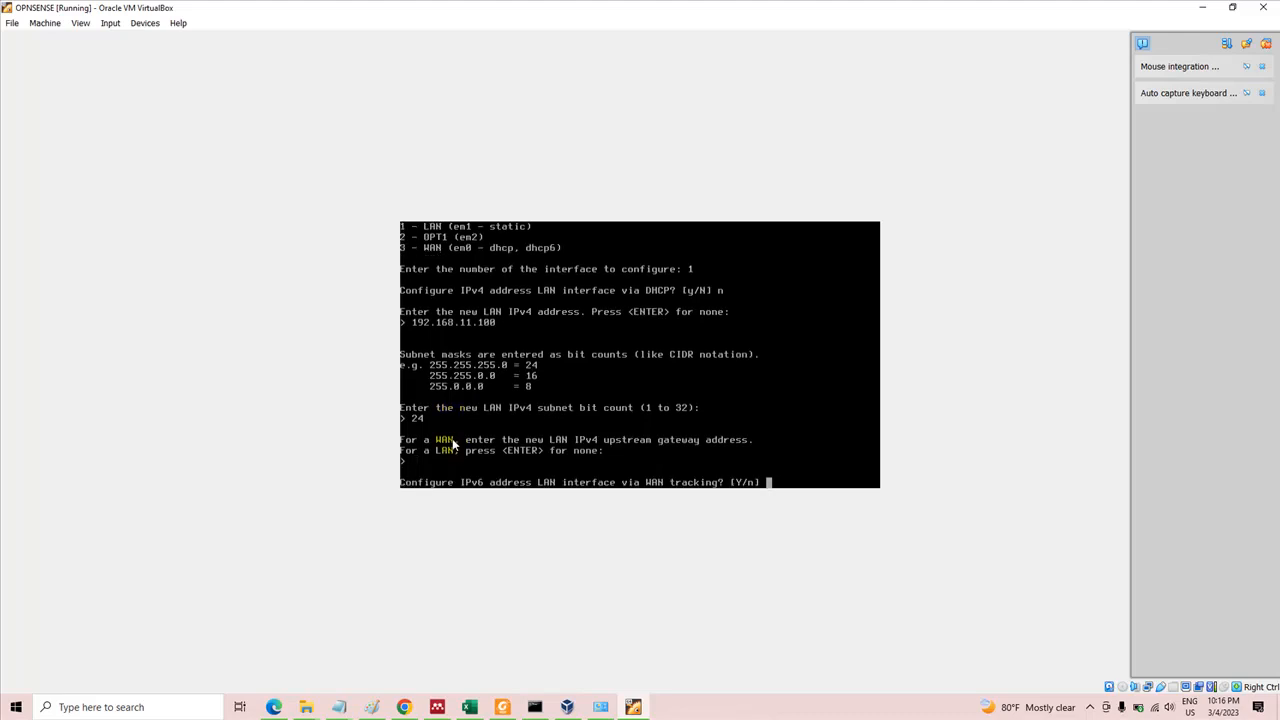
# Decline IPv6 configuration via WAN tracking and DHCP6 for LAN, and leave its IPv6 address empty
pyautogui.write('n')
pyautogui.press('Return')
pyautogui.write('n')
pyautogui.press('Return')
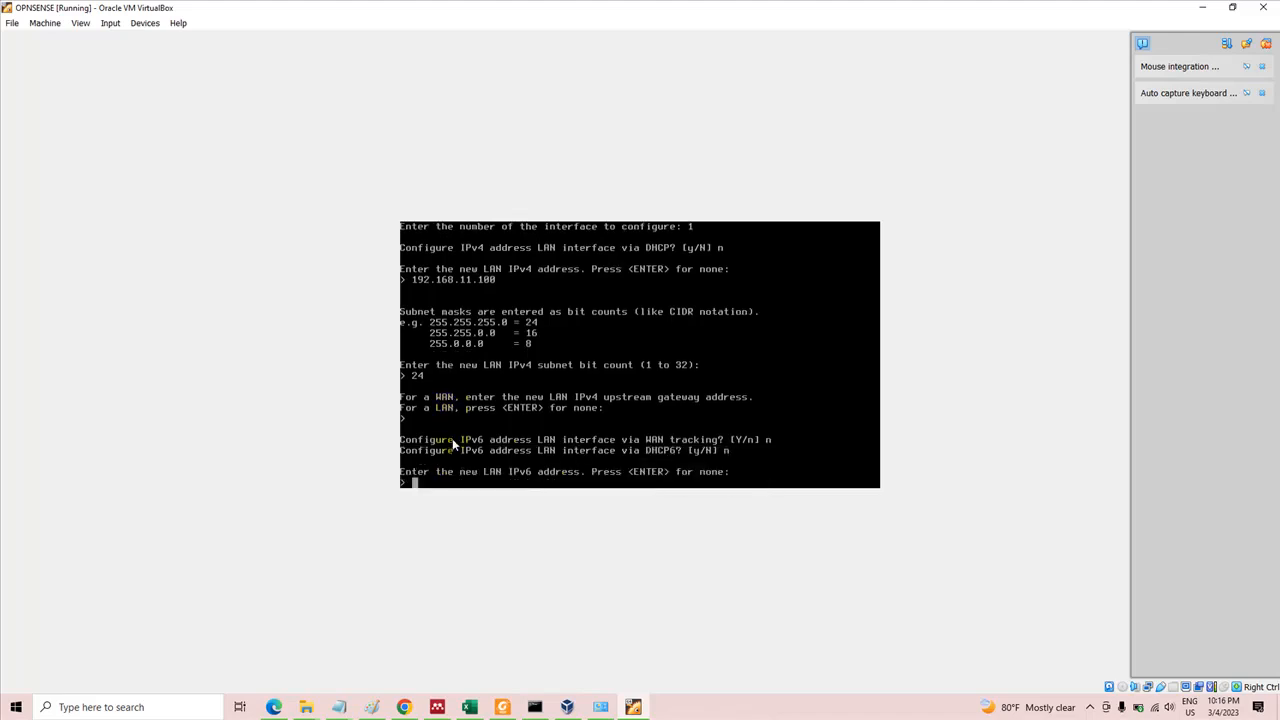
pyautogui.press('Return')
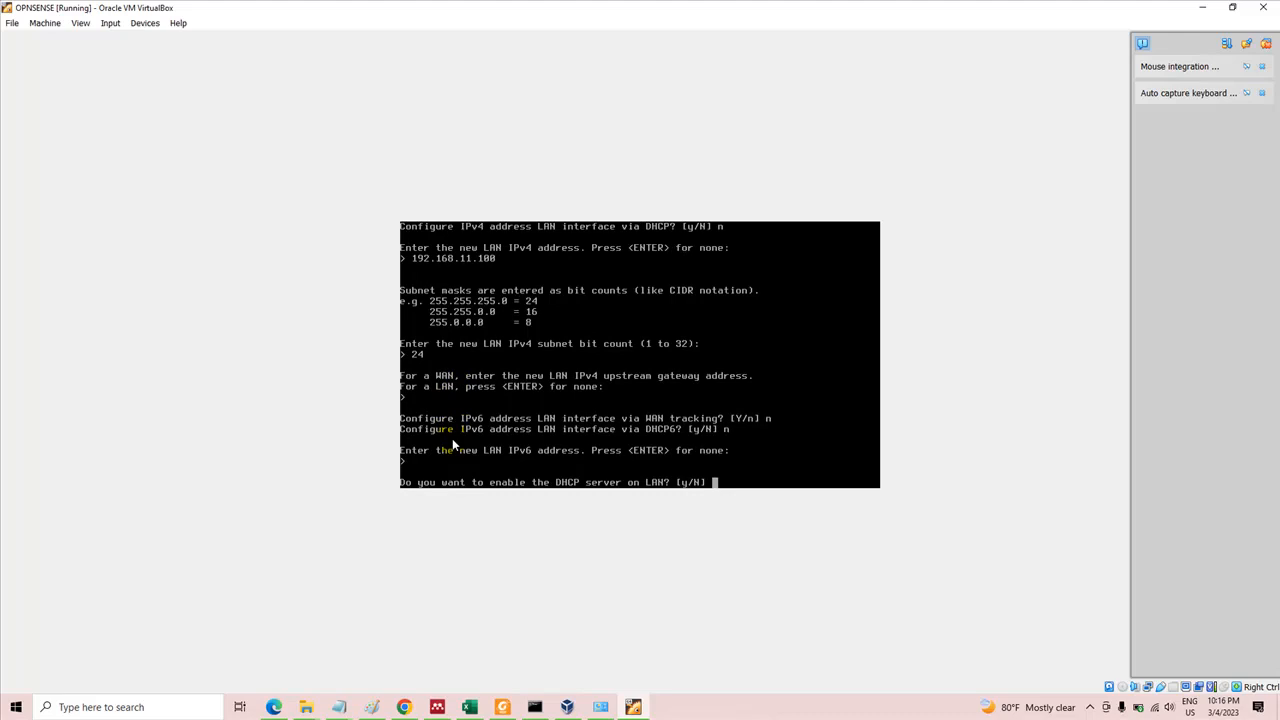
# Decline the DHCP server on LAN and the web GUI access defaults, and cancel the mouse capture prompt
pyautogui.write('n')
pyautogui.press('Return')
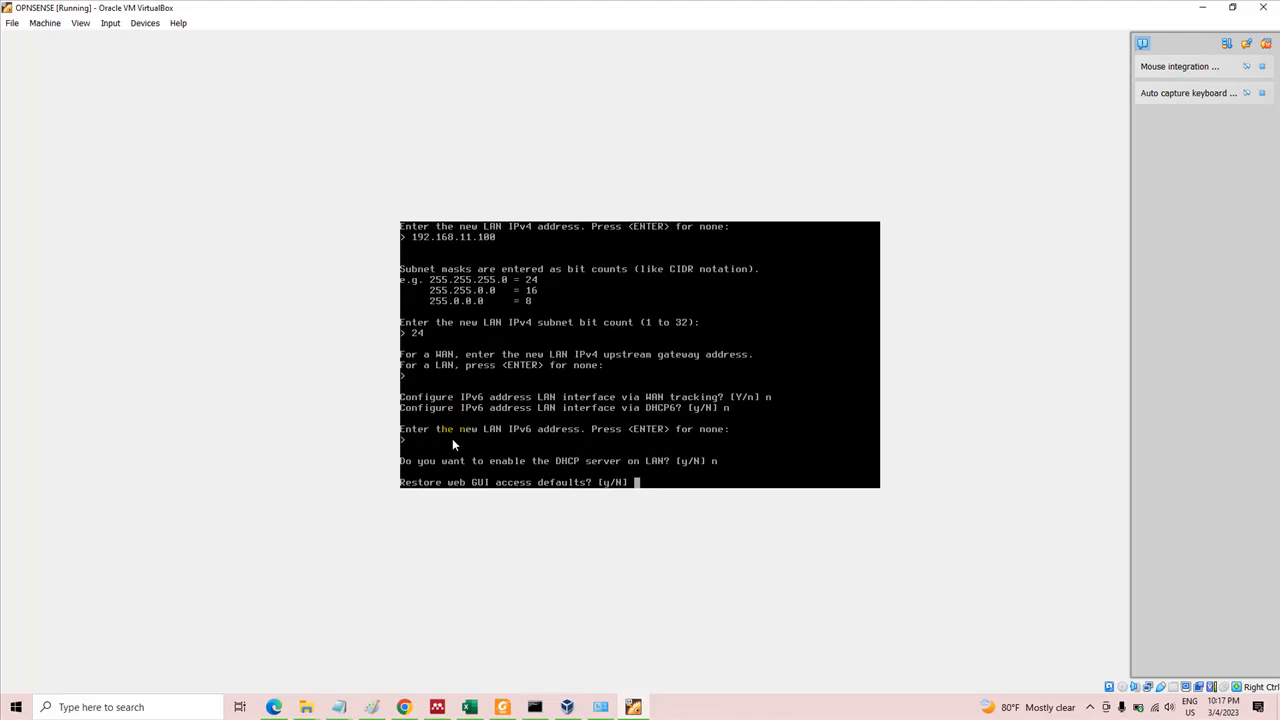
pyautogui.write('n')
pyautogui.press('Return')
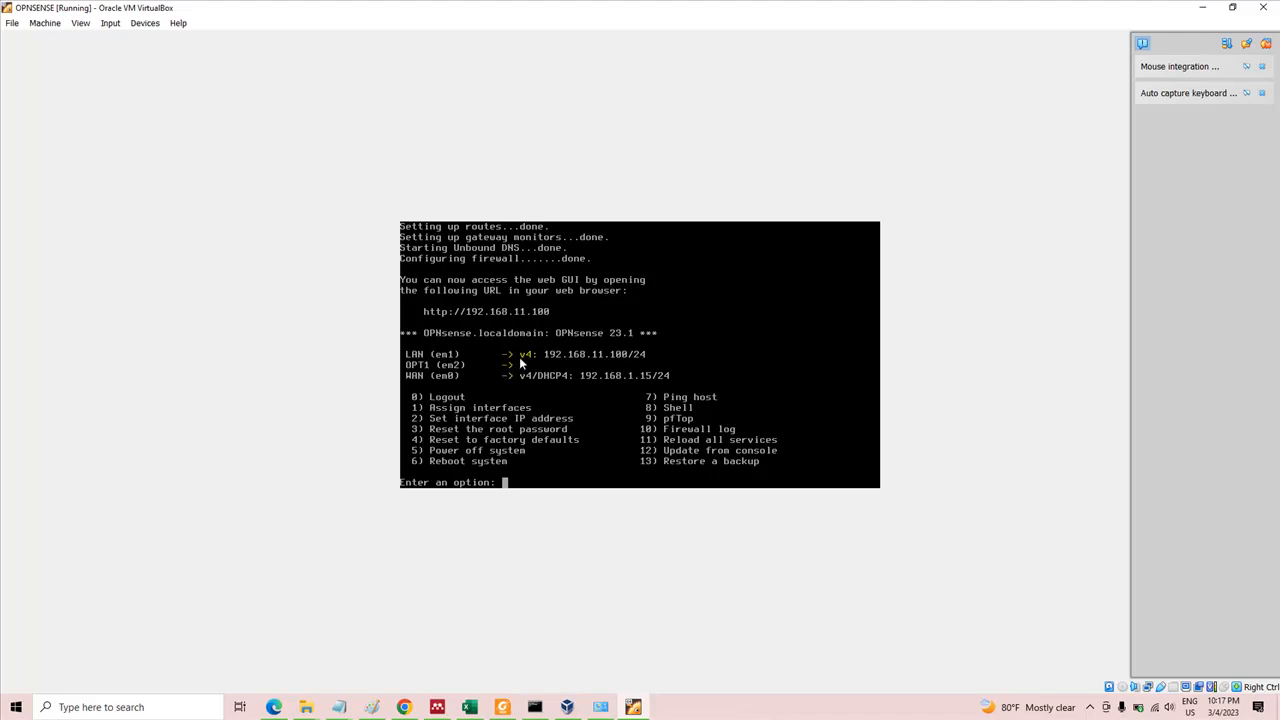
pyautogui.click(560, 362)
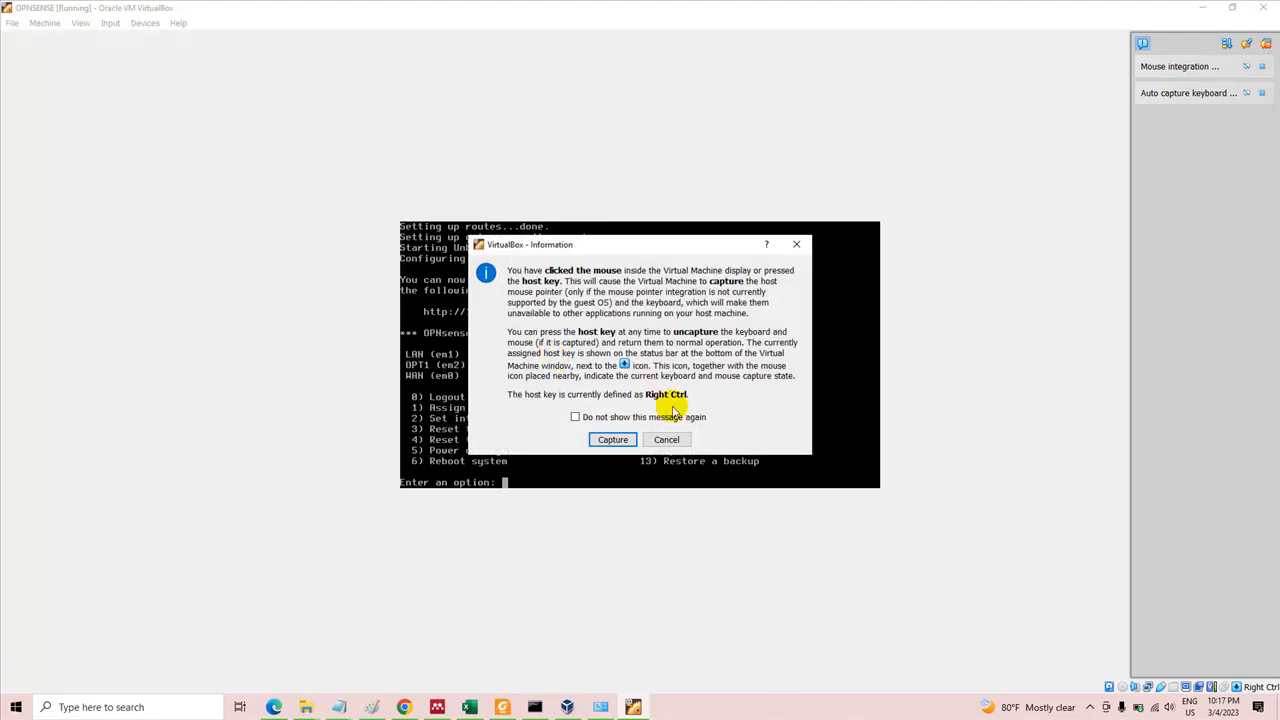
pyautogui.click(665, 439)
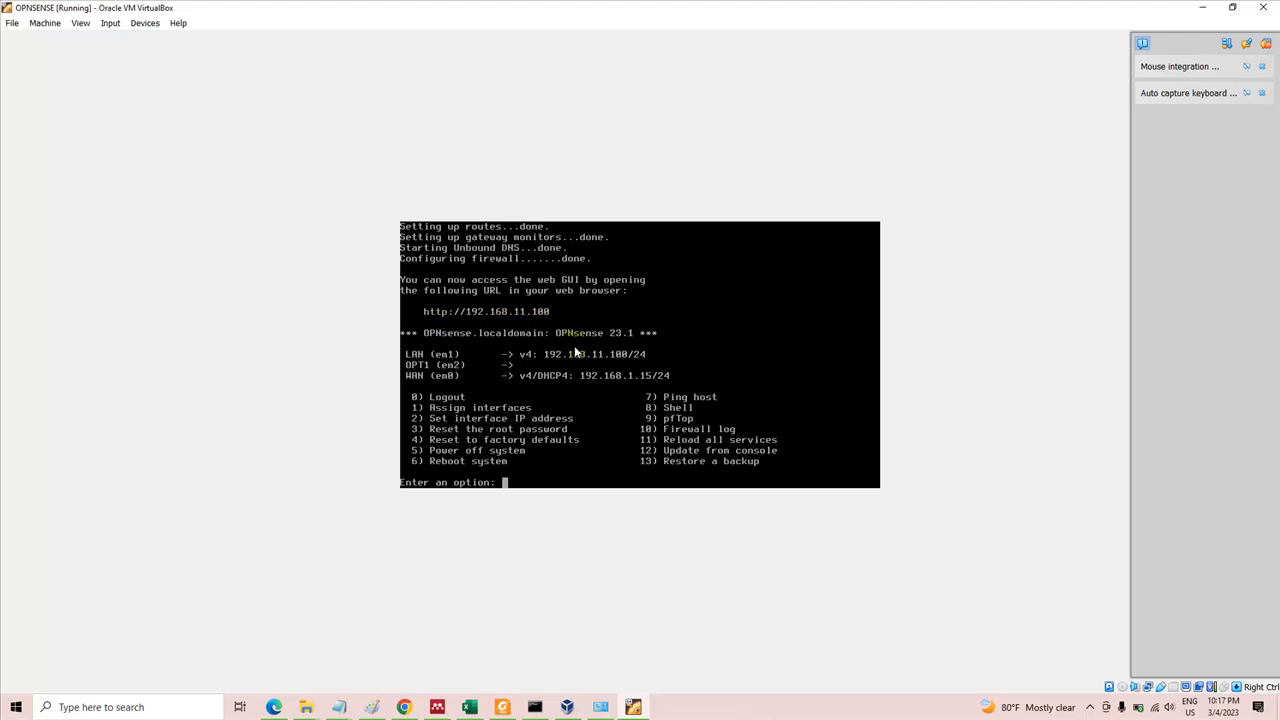
# Switch to Microsoft Edge and load the OPNsense web GUI at 192.168.11.100
pyautogui.click(290, 703)
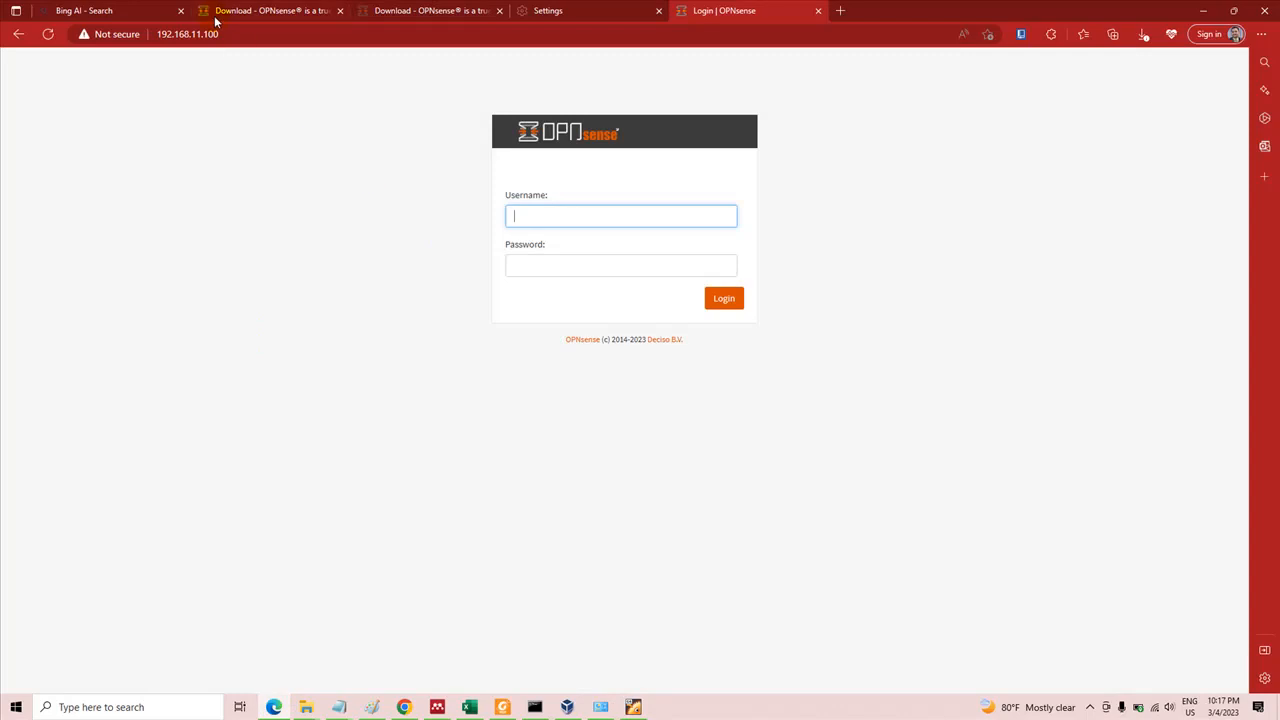
pyautogui.click(213, 34)
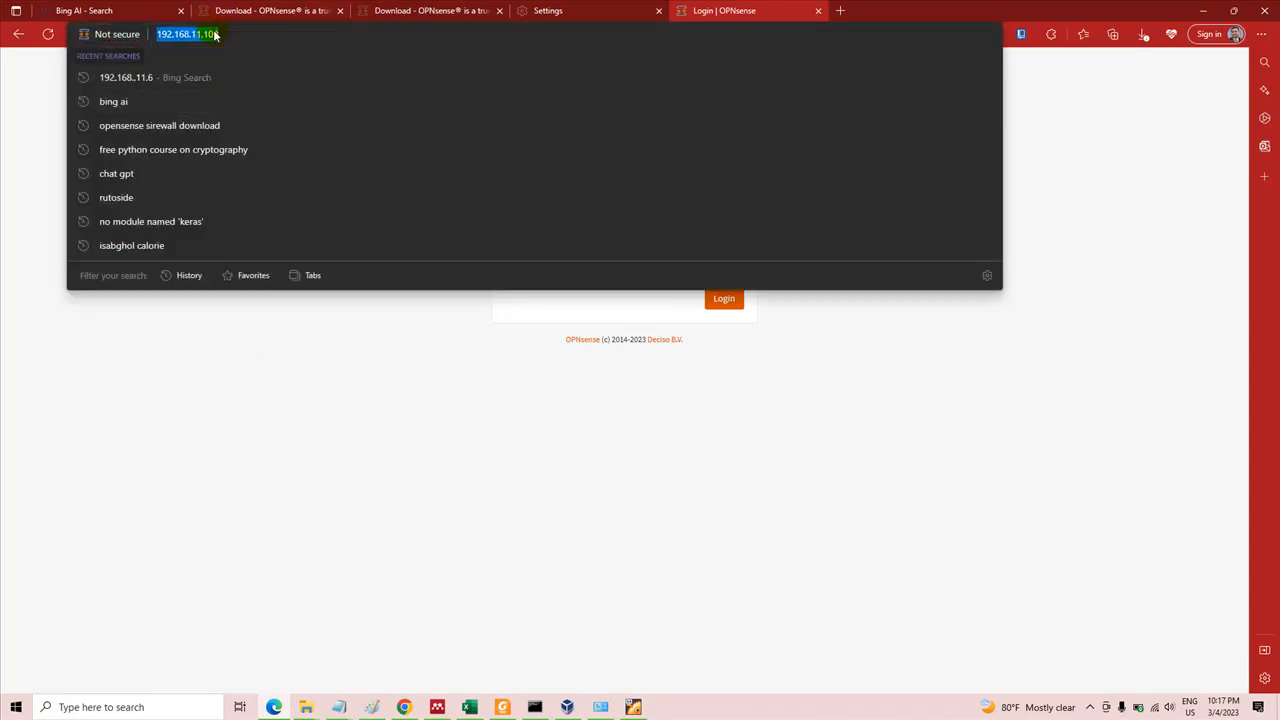
pyautogui.press('Return')
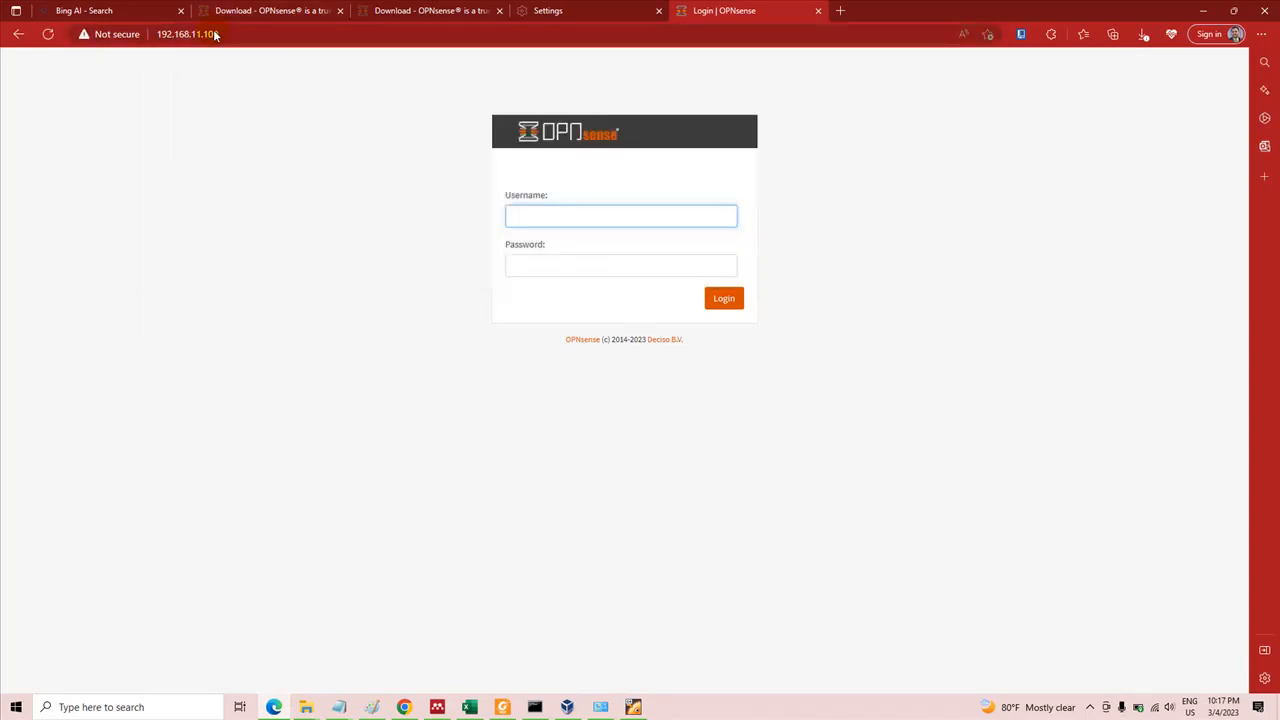
# Log in to the web GUI as root with the account password and dismiss the offer to save it
pyautogui.click(587, 216)
pyautogui.write('ROOT')
pyautogui.press('BackSpace')
pyautogui.press('BackSpace')
pyautogui.press('BackSpace')
pyautogui.press('BackSpace')
pyautogui.write('root')
pyautogui.press('Tab')
pyautogui.write('•••')
pyautogui.press('Return')
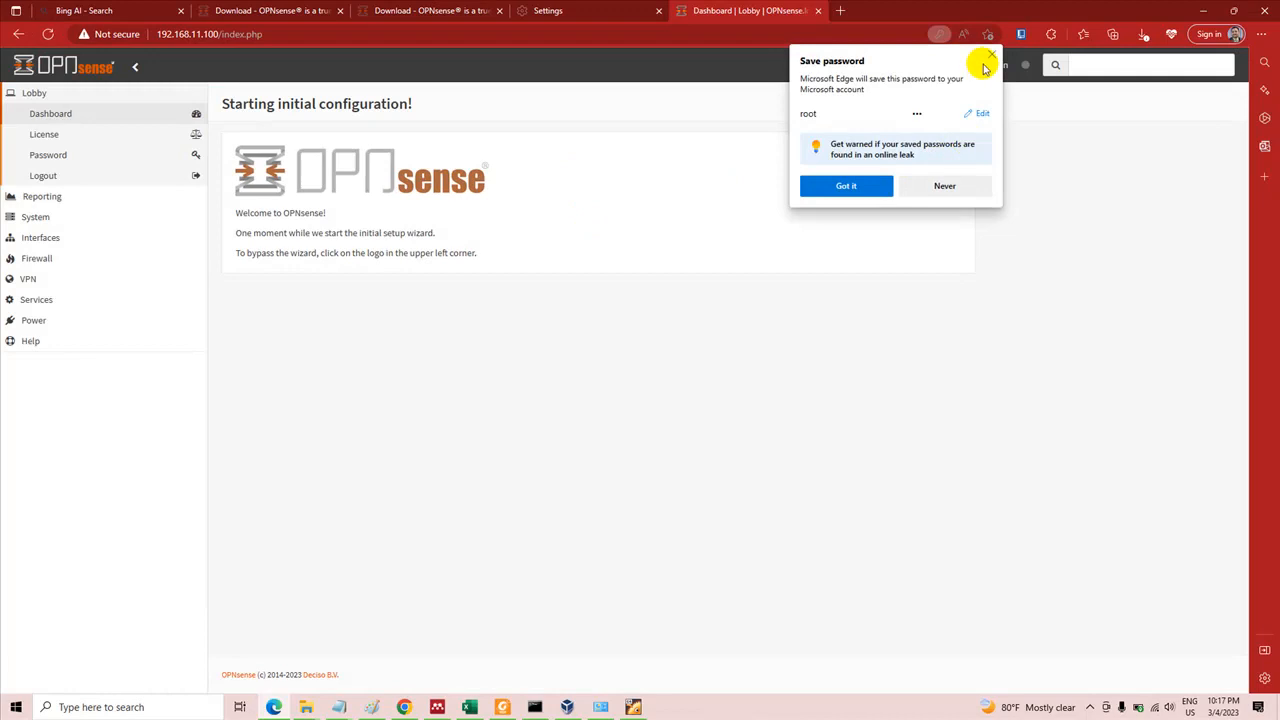
pyautogui.click(991, 55)
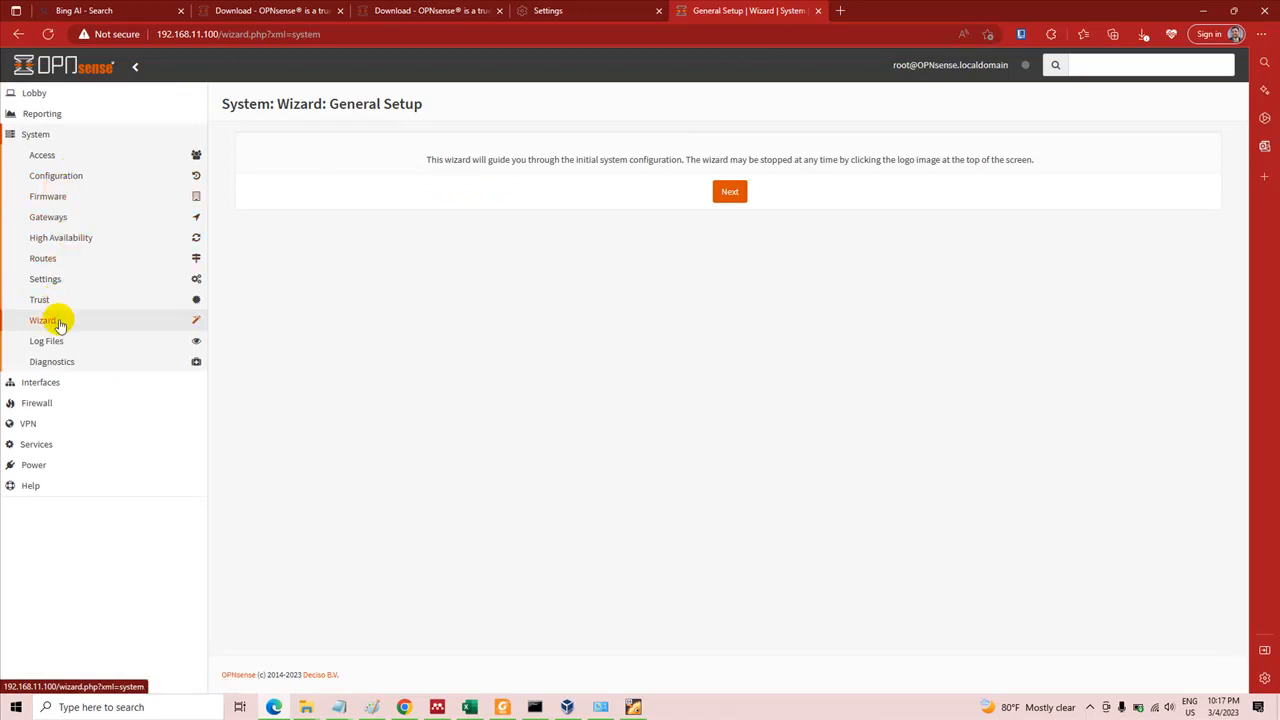
# Set the WAN interface's description to WAN, then save and apply the change
pyautogui.click(50, 381)
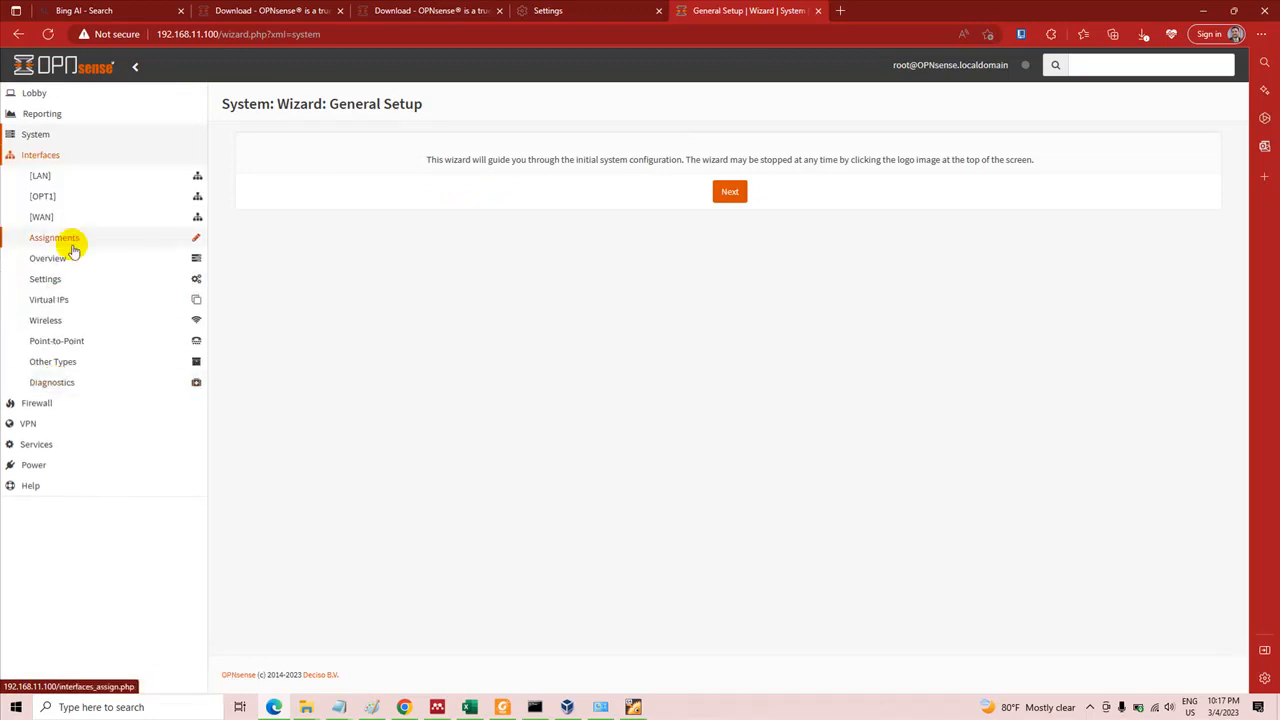
pyautogui.click(80, 221)
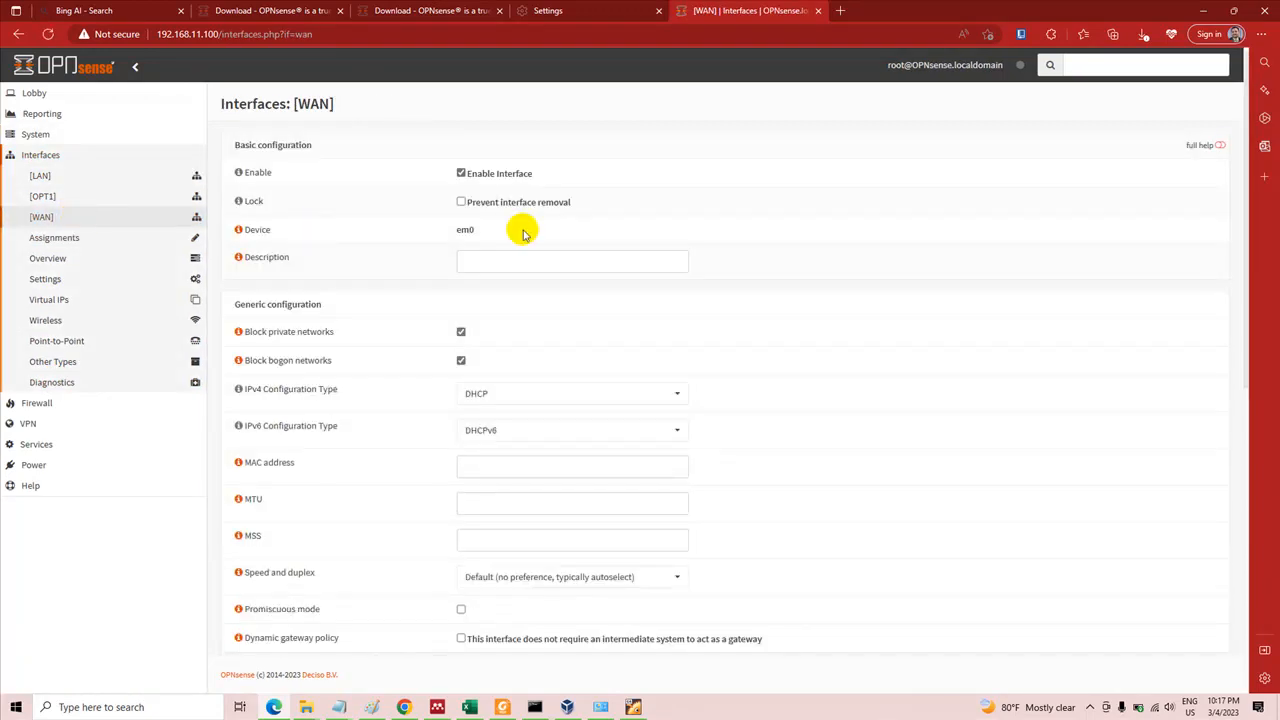
pyautogui.click(525, 264)
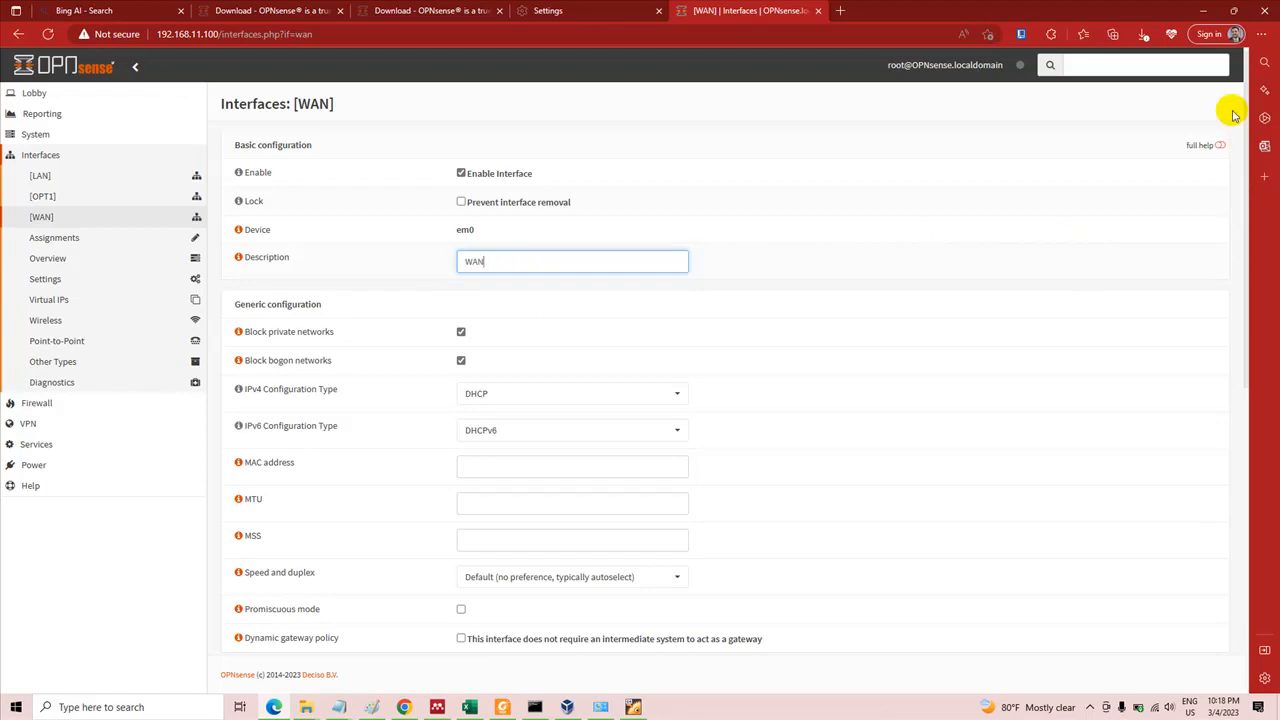
pyautogui.moveTo(1247, 107); pyautogui.dragTo(1272, 460)
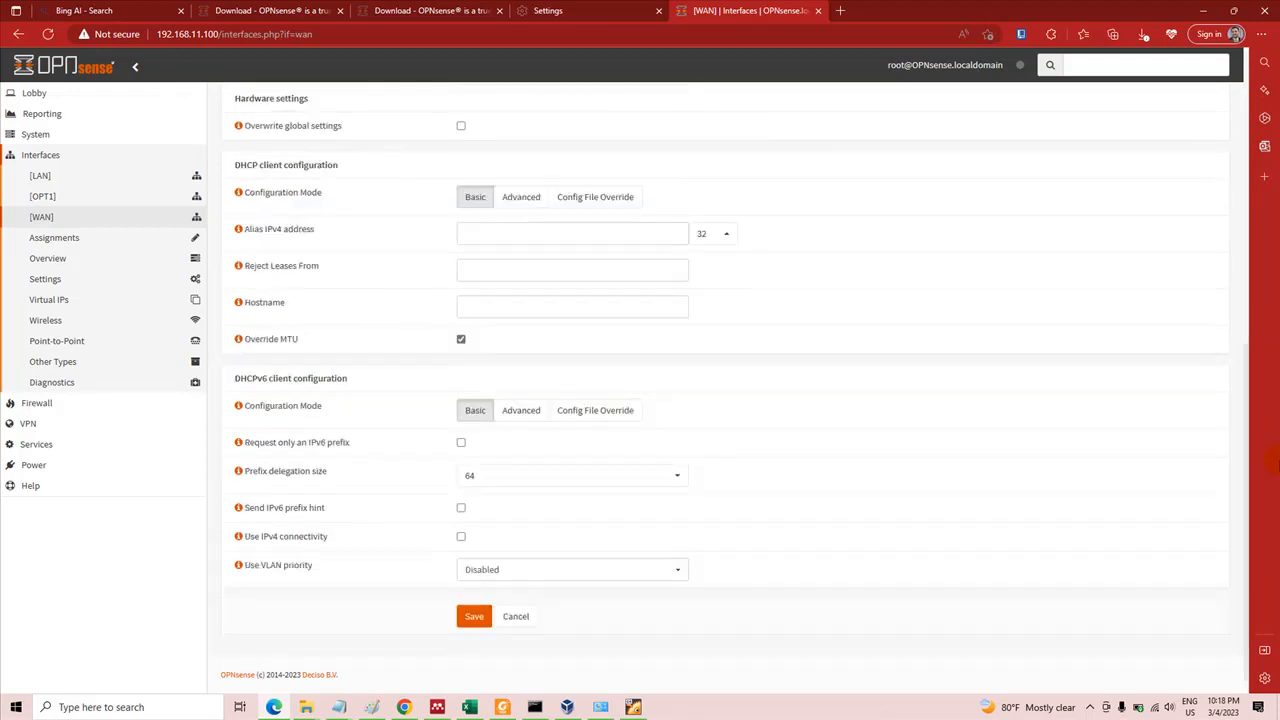
pyautogui.click(476, 619)
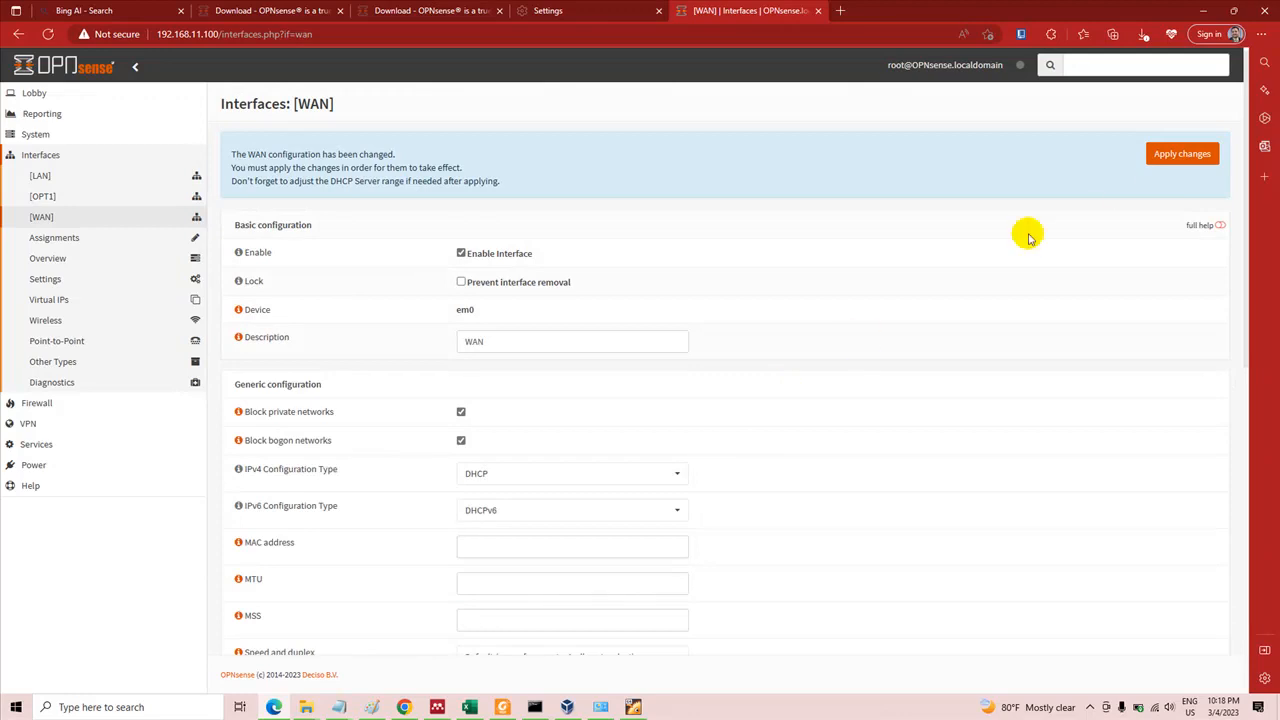
pyautogui.click(1191, 161)
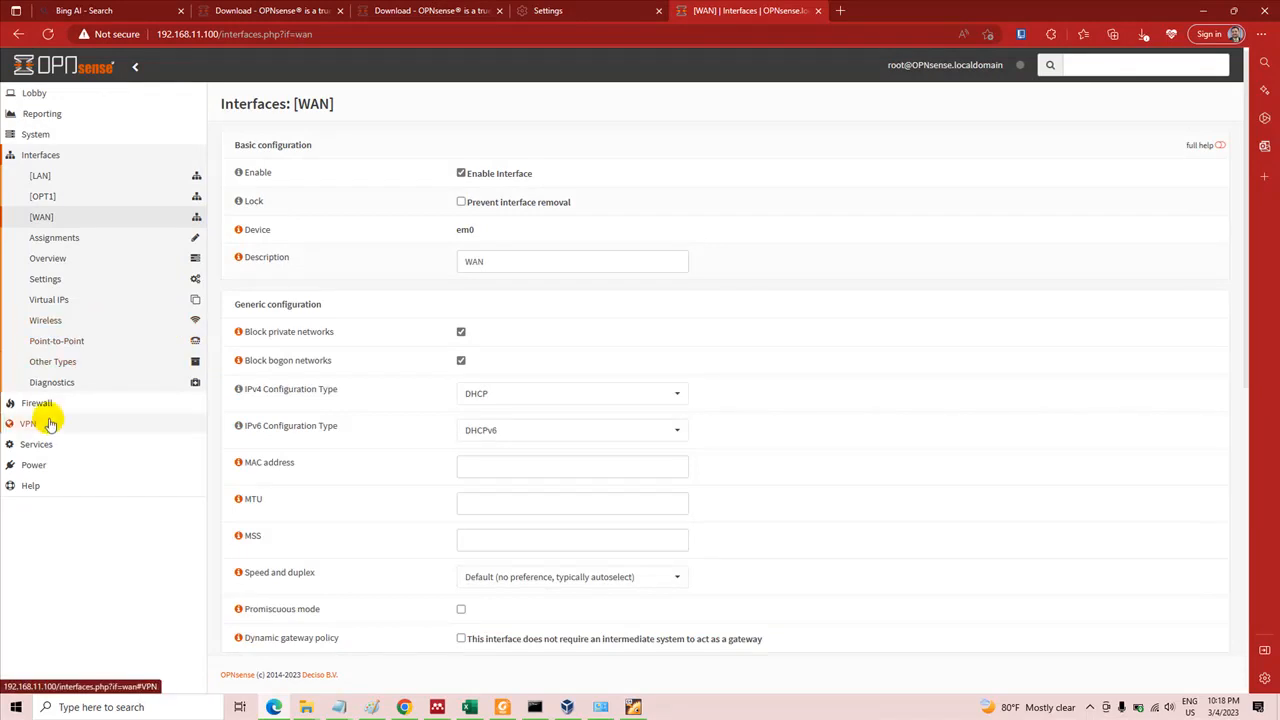
# Set the LAN interface's description to LAN1, then save and apply the change
pyautogui.click(66, 175)
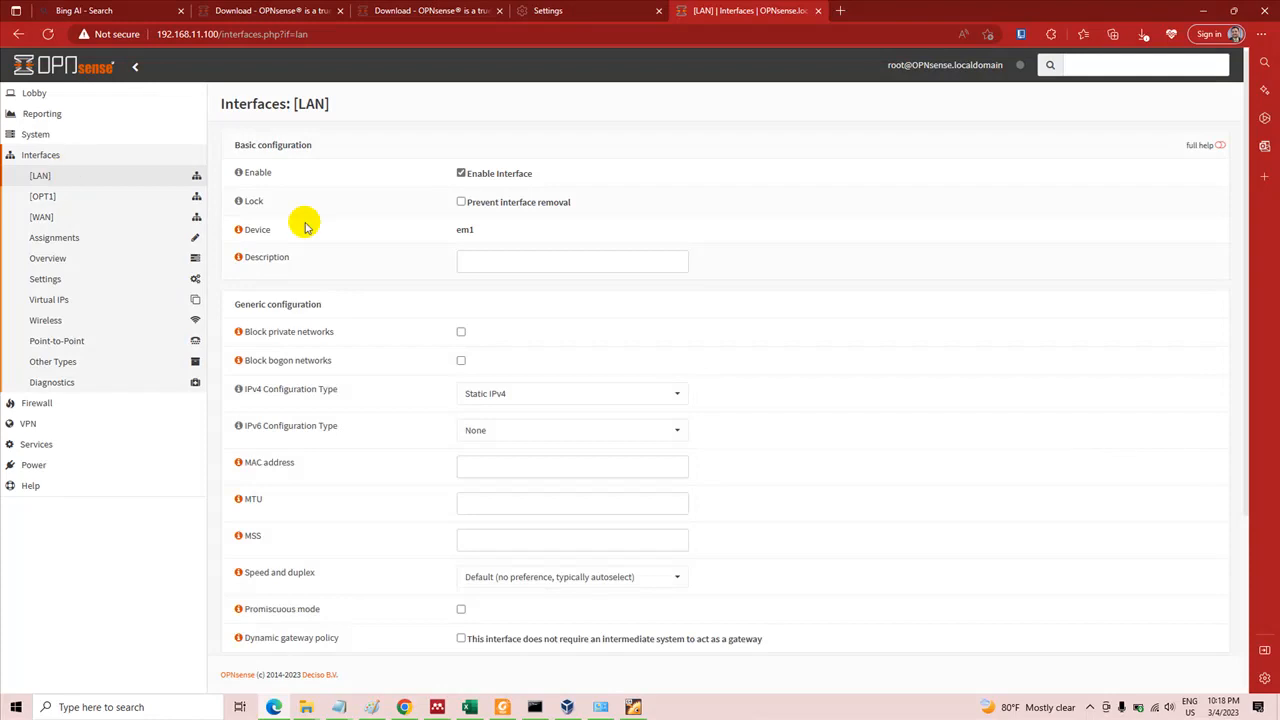
pyautogui.click(474, 259)
pyautogui.click(475, 259)
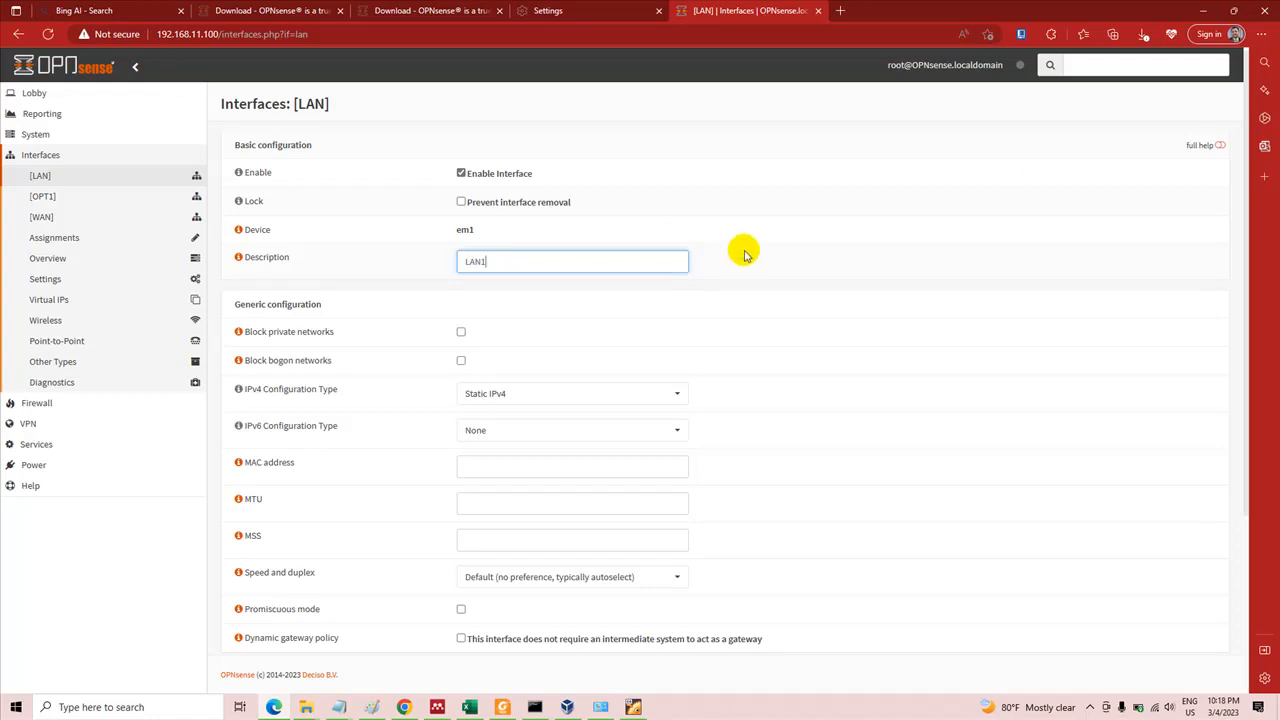
pyautogui.moveTo(1252, 120); pyautogui.dragTo(1265, 320)
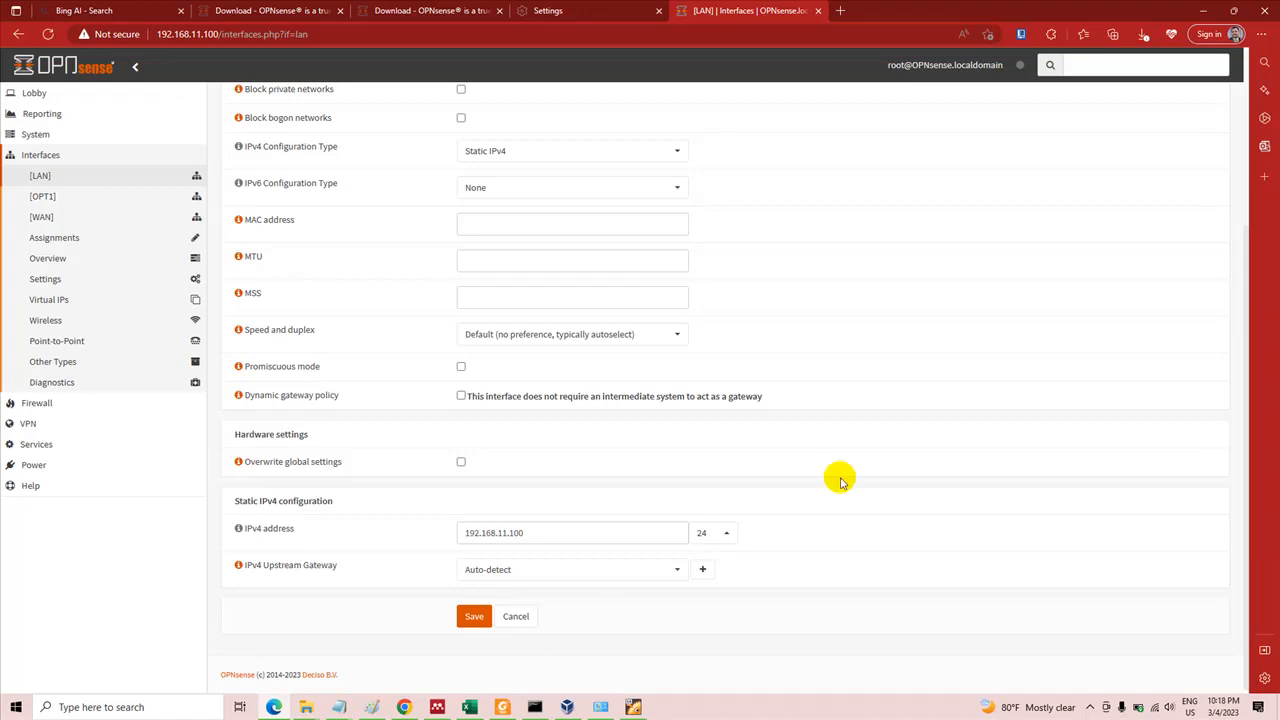
pyautogui.click(476, 616)
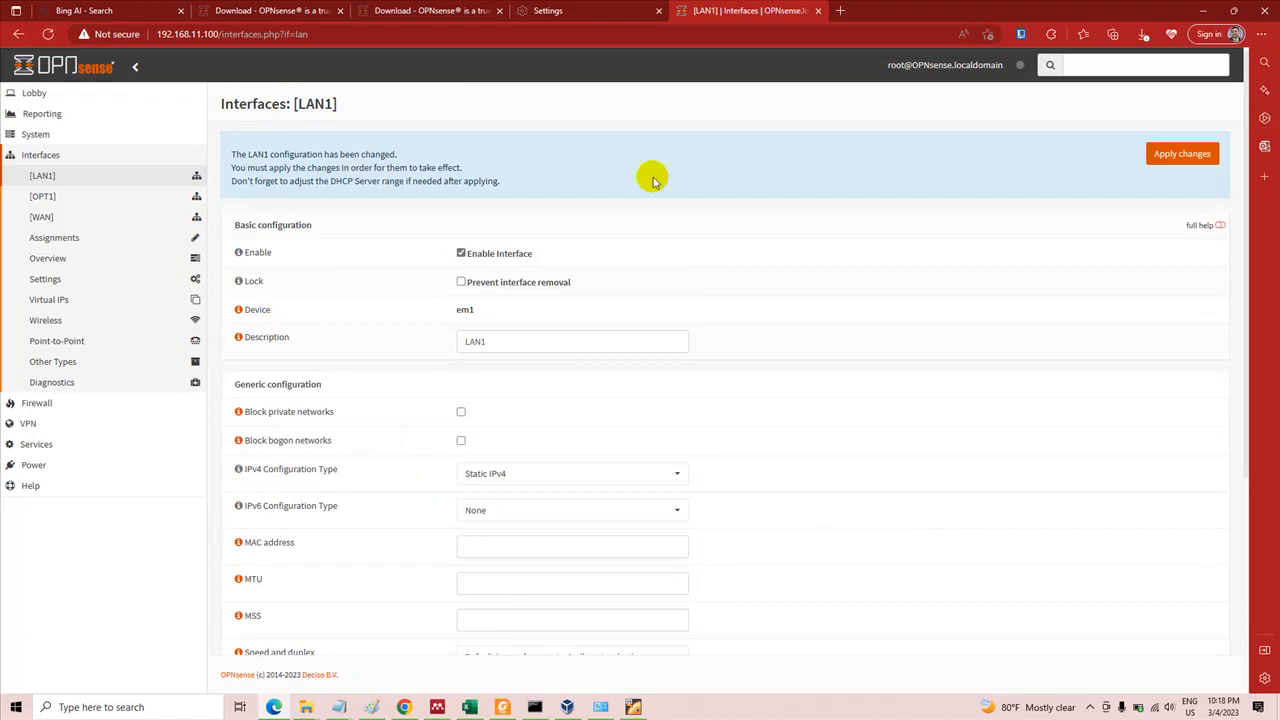
pyautogui.click(1180, 155)
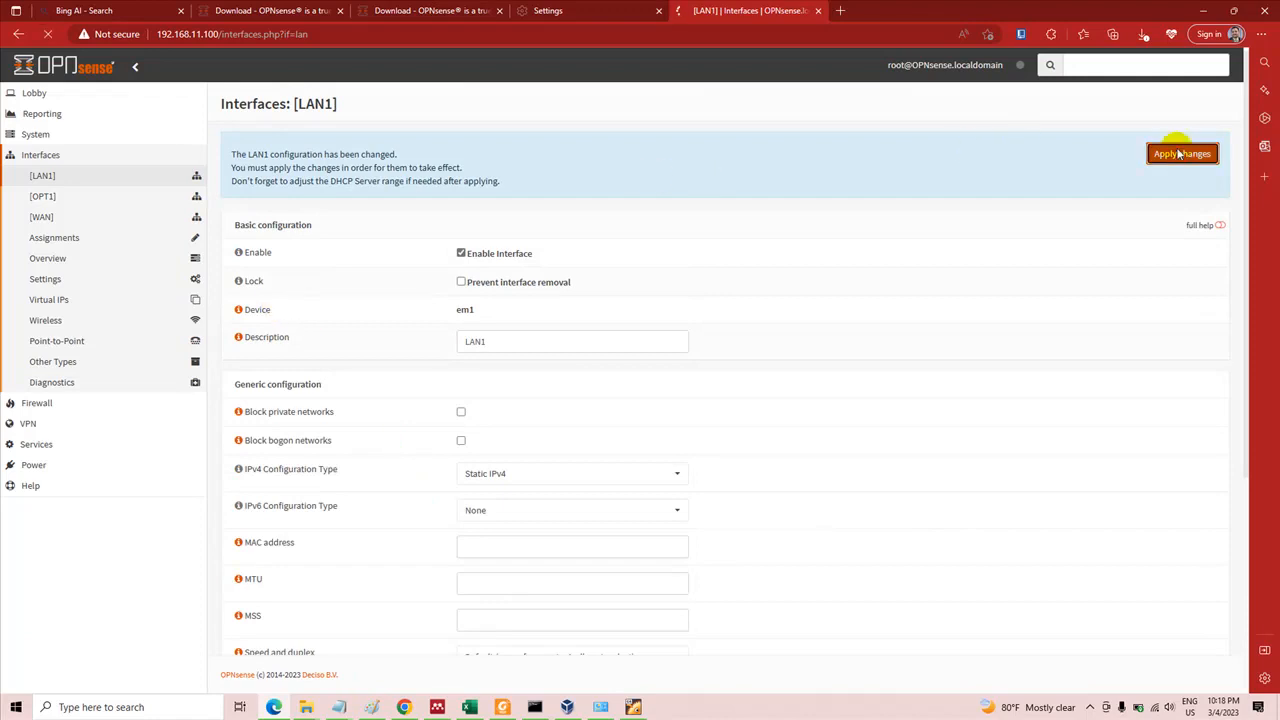
# Open the OPT1 interface's settings and enter LAN2 as its description
pyautogui.click(42, 196)
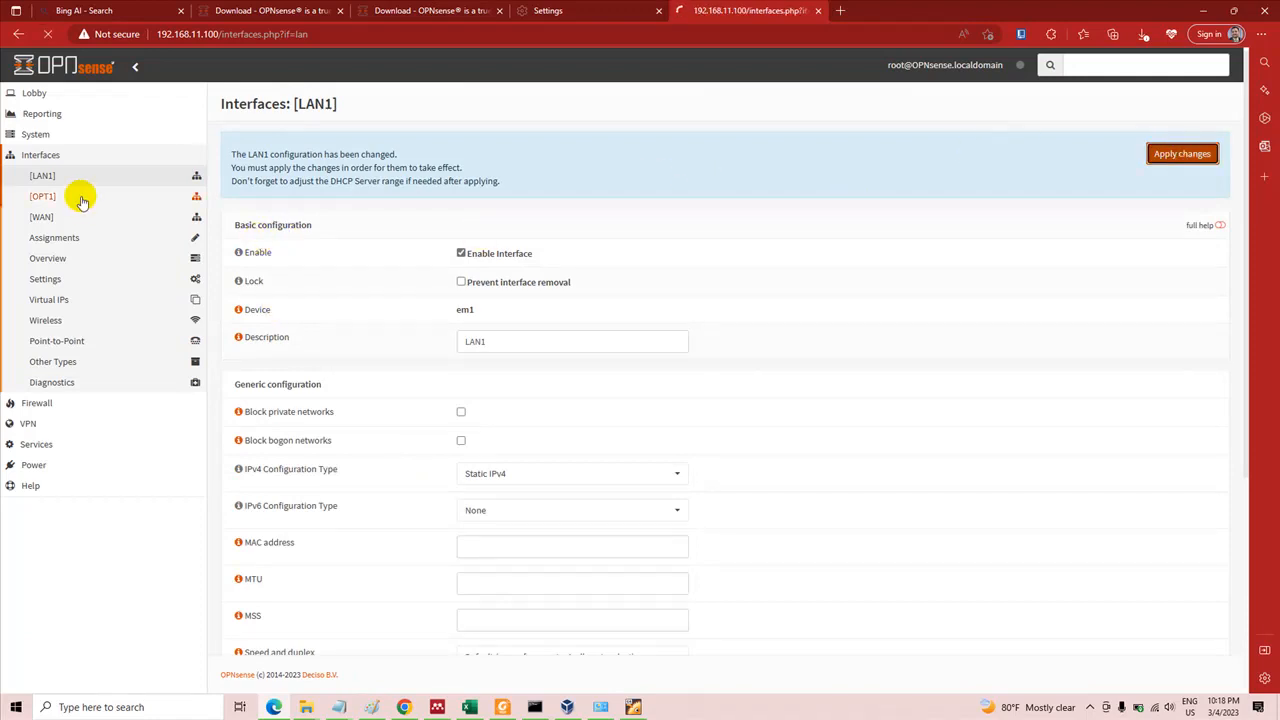
pyautogui.click(81, 198)
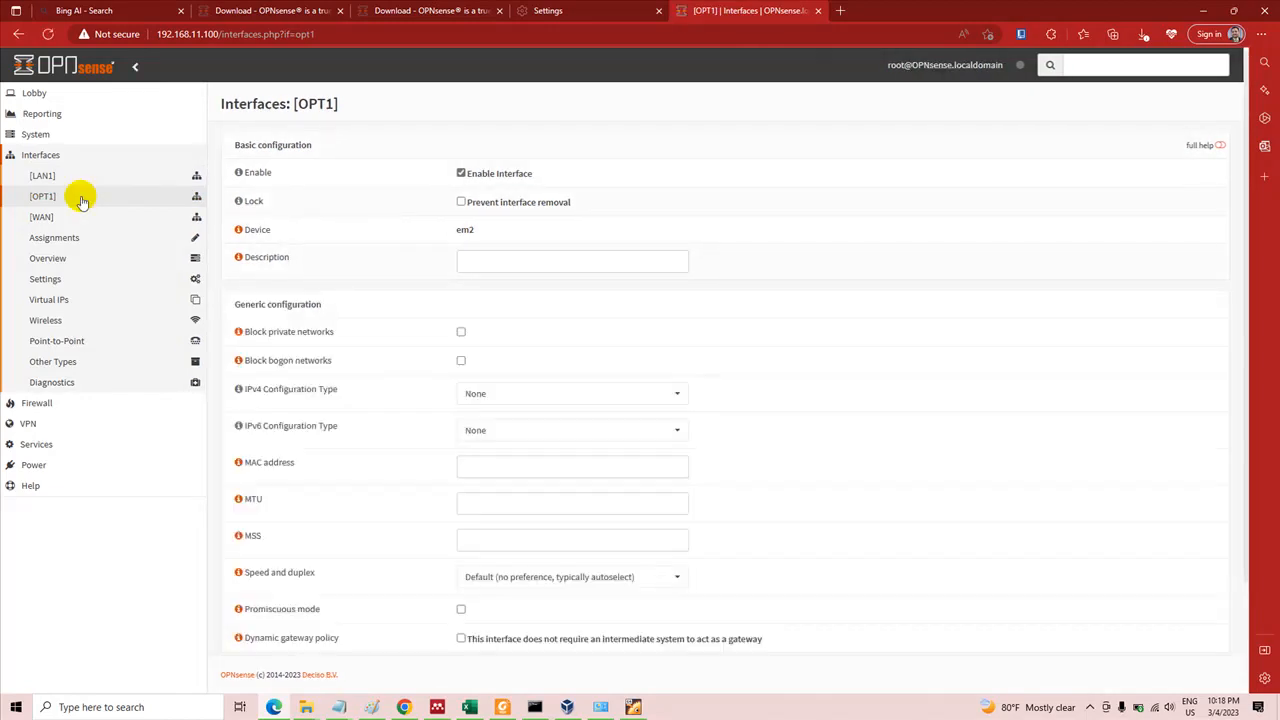
pyautogui.click(474, 261)
pyautogui.write('4')
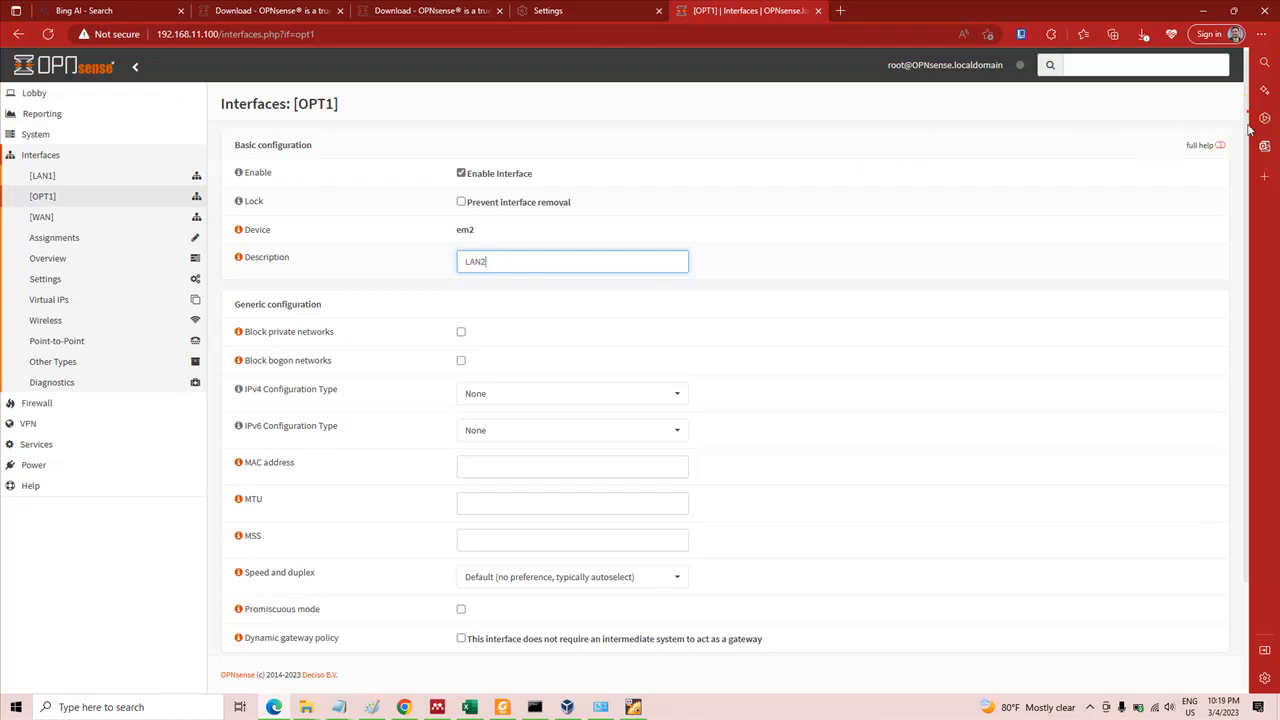
# Set the OPT1 interface's IPv4 configuration type to Static IPv4
pyautogui.scroll(-2, 1249, 117)
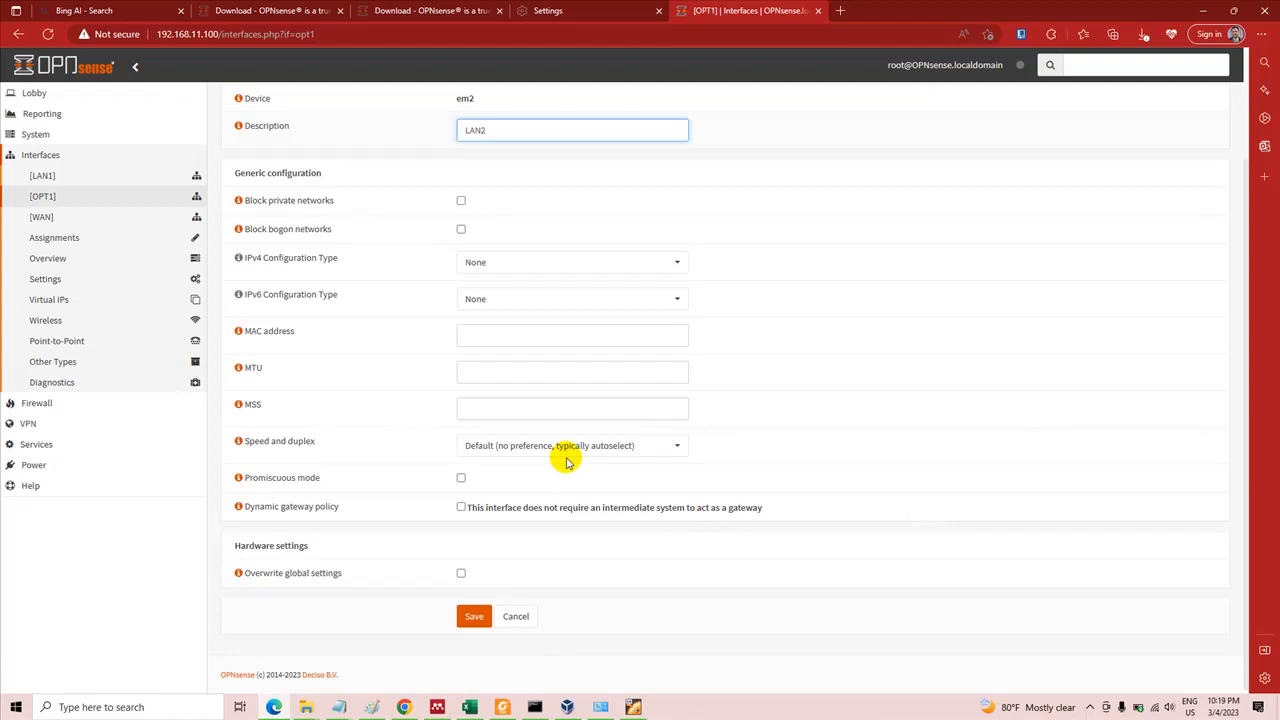
pyautogui.click(542, 258)
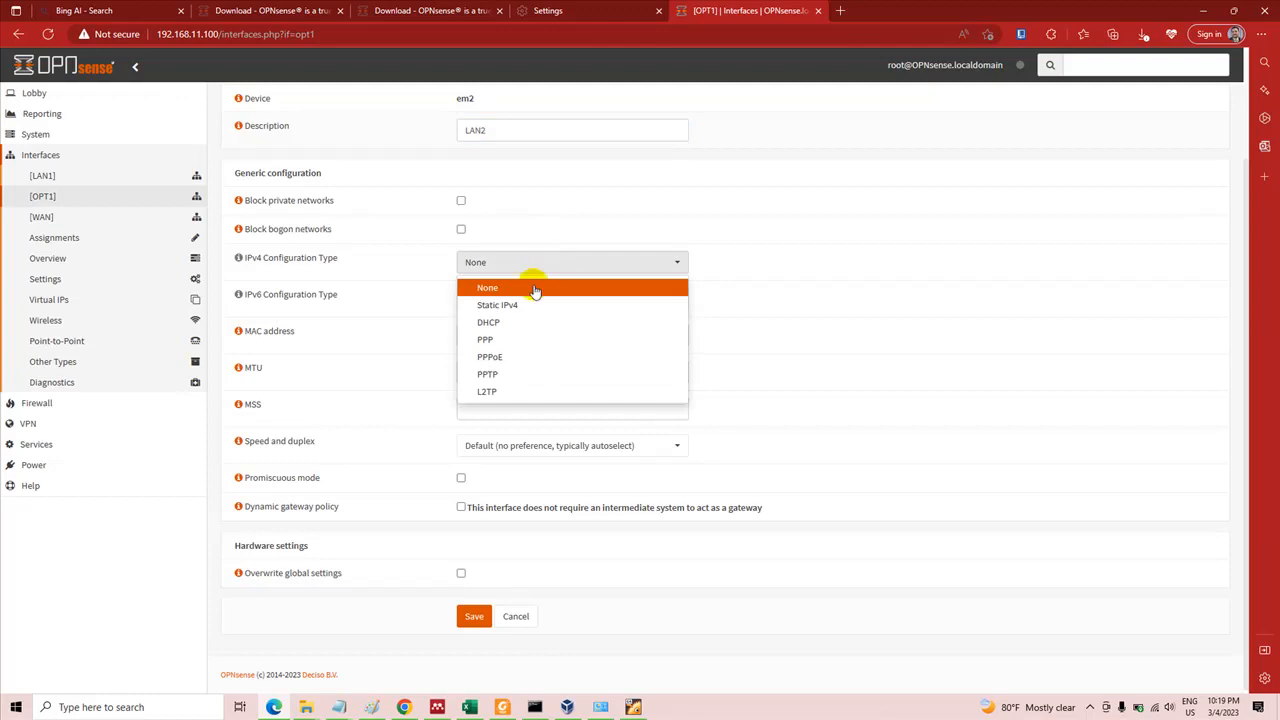
pyautogui.click(534, 306)
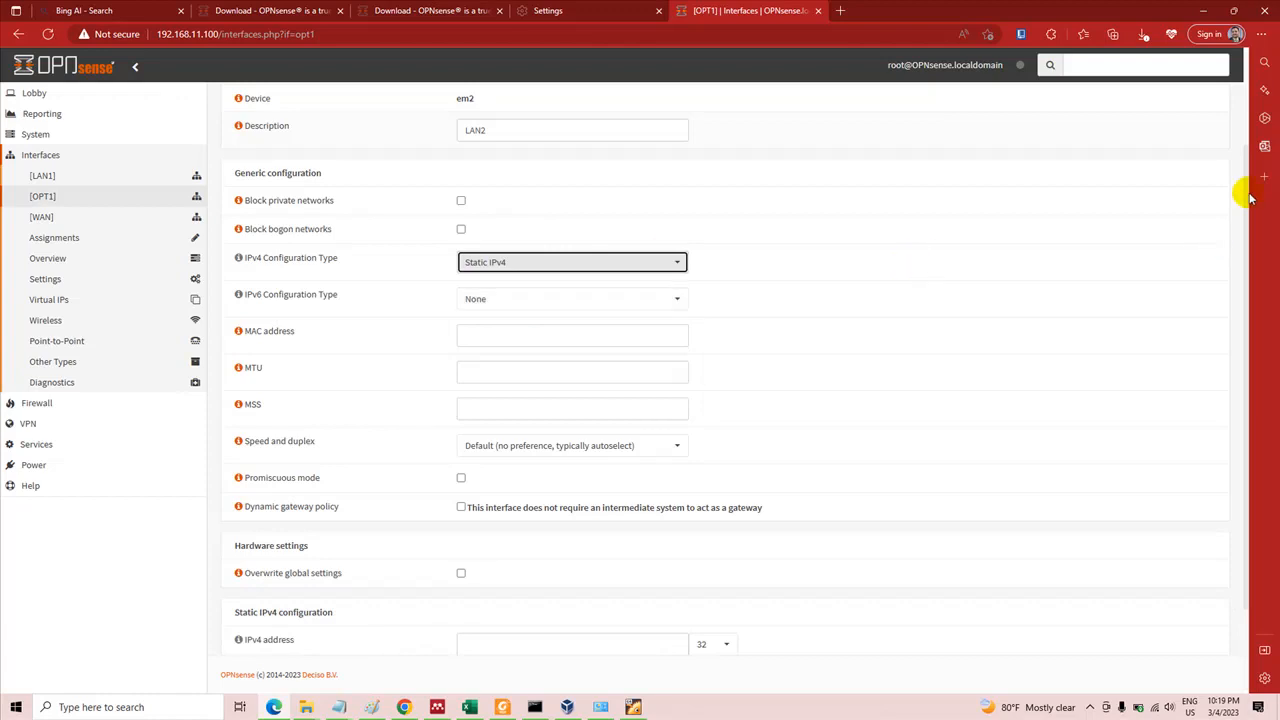
pyautogui.scroll(-2, 1247, 201)
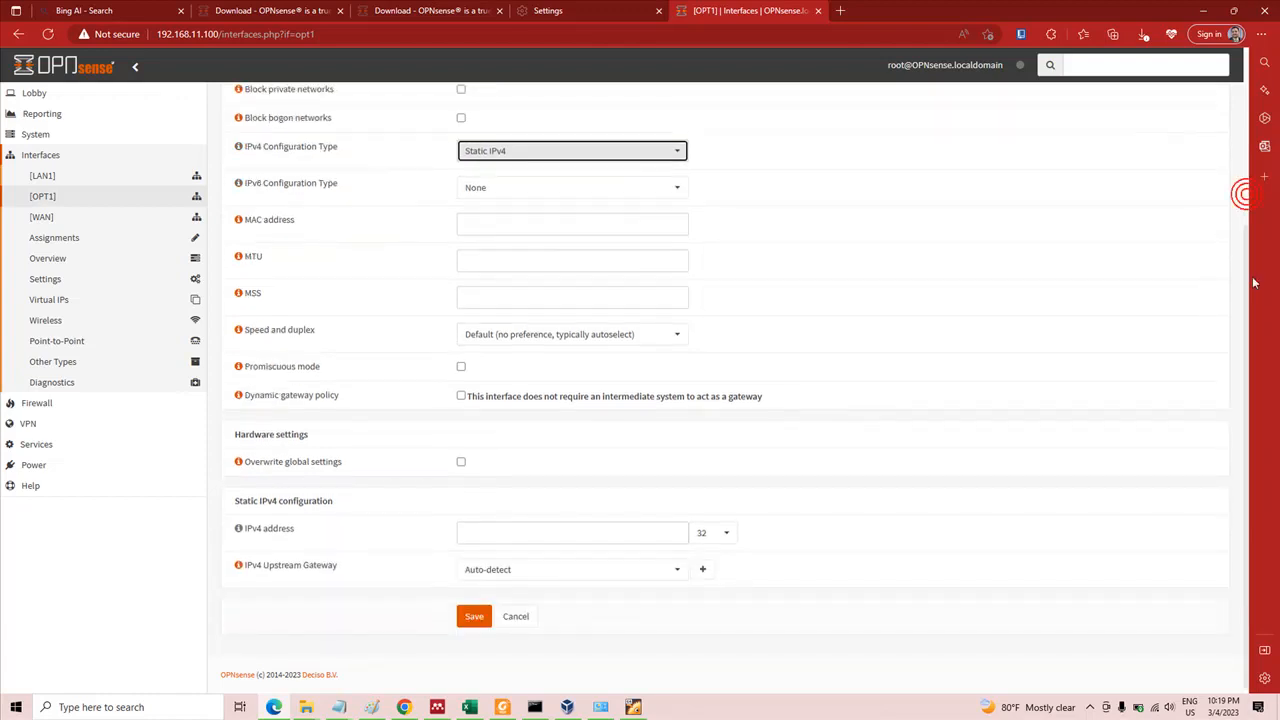
# Set the OPT1 interface's static IPv4 address to 192.168.12.100, then save and apply the changes
pyautogui.click(650, 529)
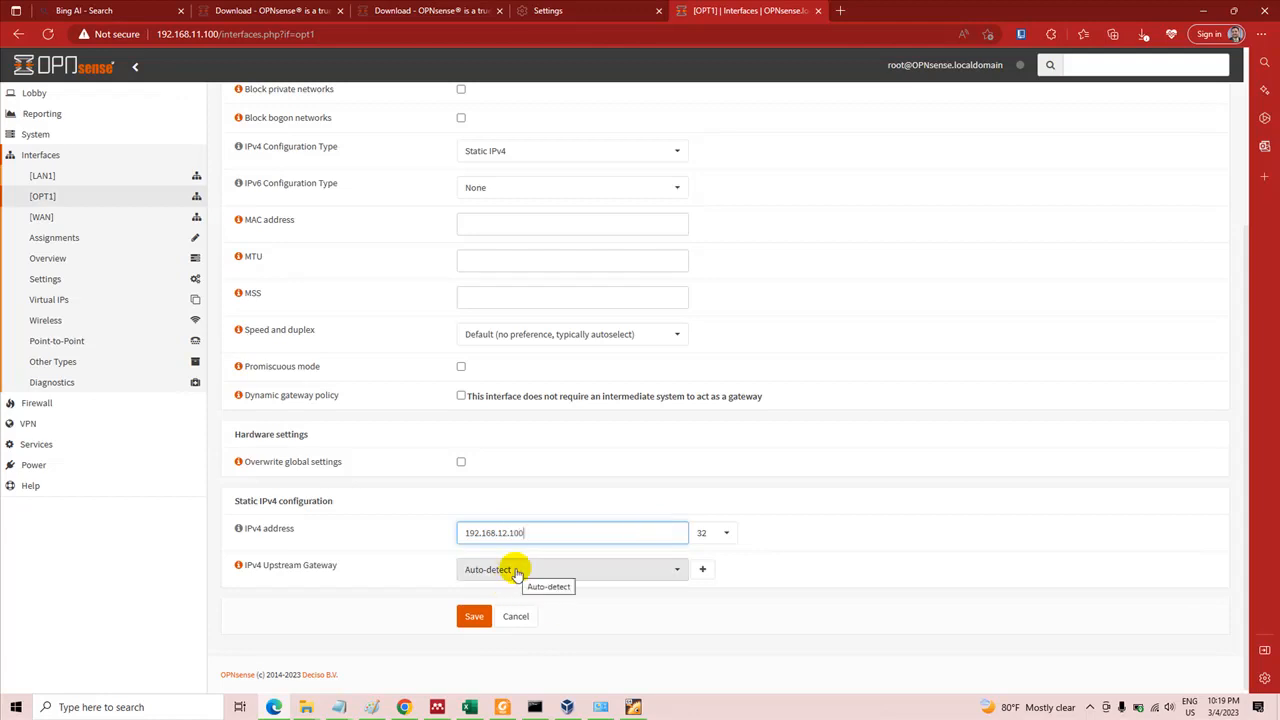
pyautogui.click(475, 618)
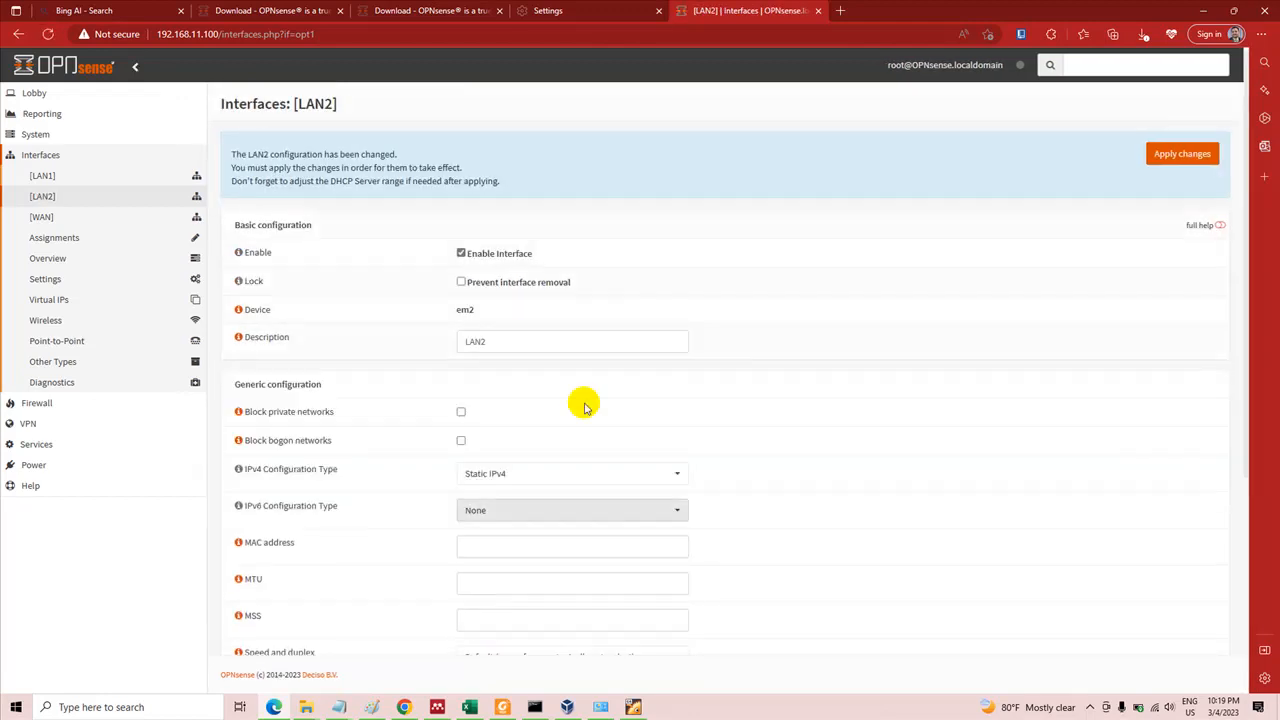
pyautogui.click(1187, 156)
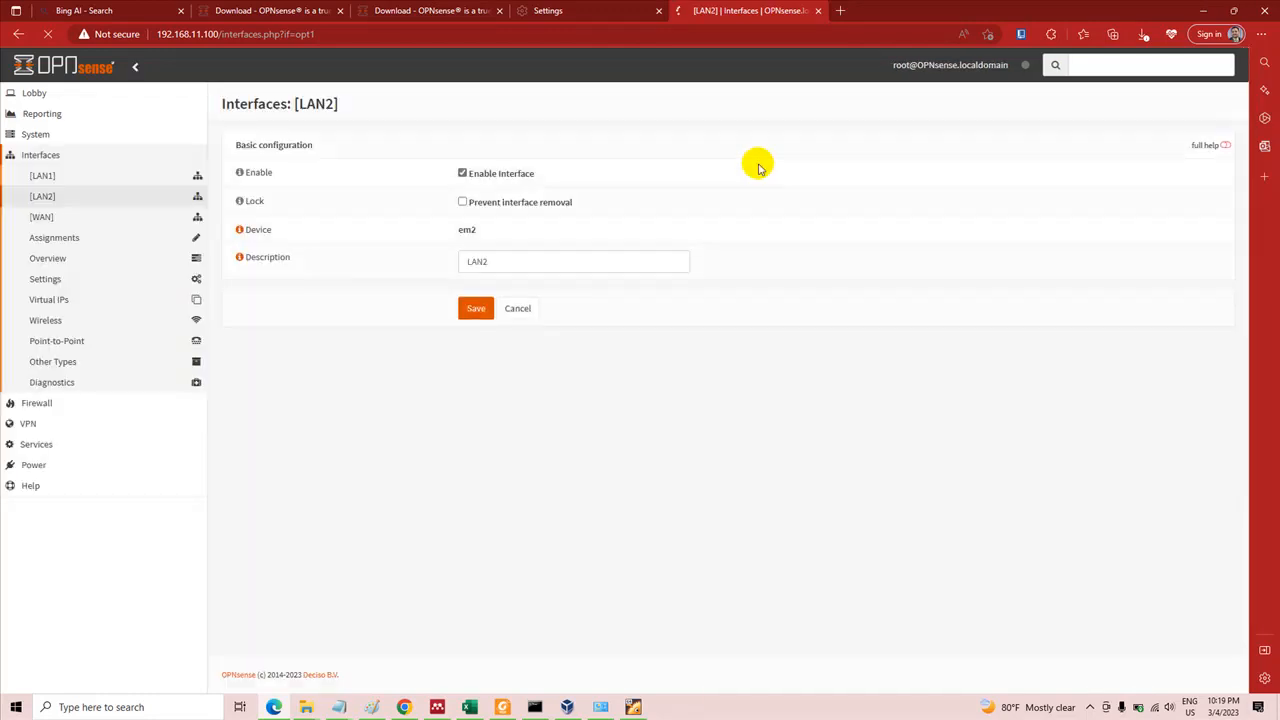
# Switch to the Paint network diagram and amend the handwritten addresses to 192.168.11.100 for LAN1 and 192.168.12.100 for LAN2
pyautogui.click(373, 710)
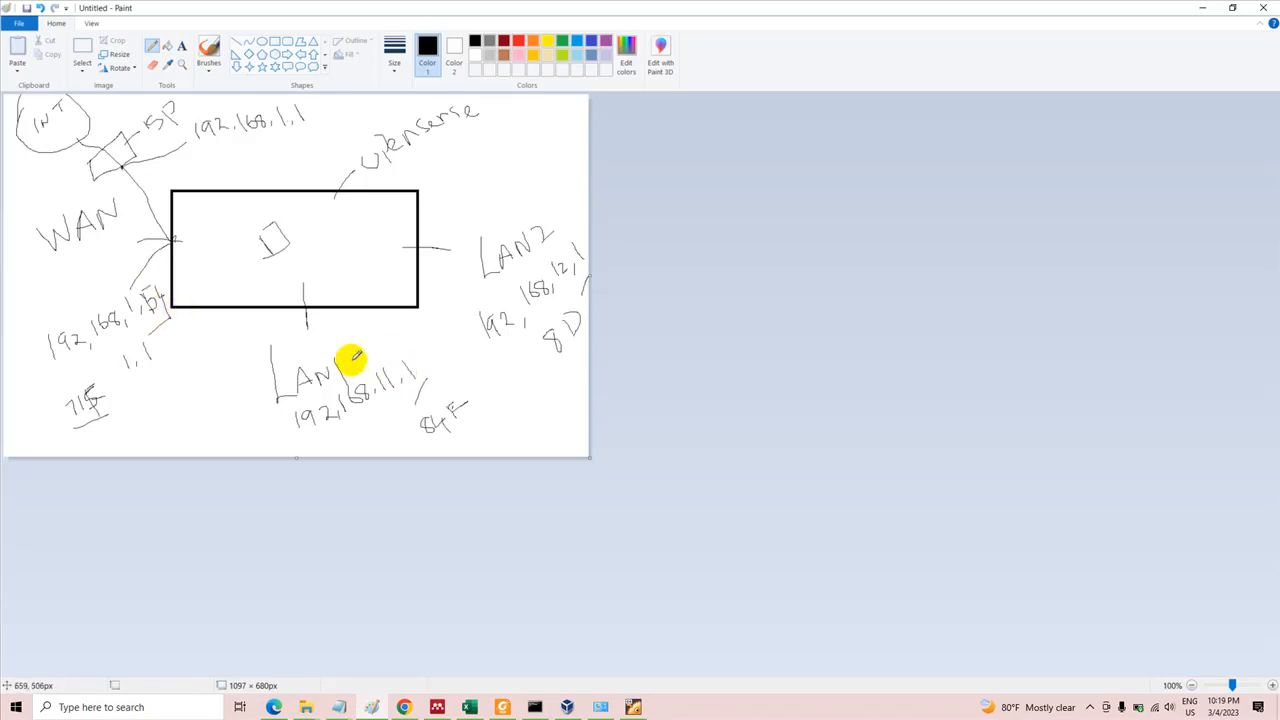
pyautogui.moveTo(308, 345); pyautogui.dragTo(318, 345)
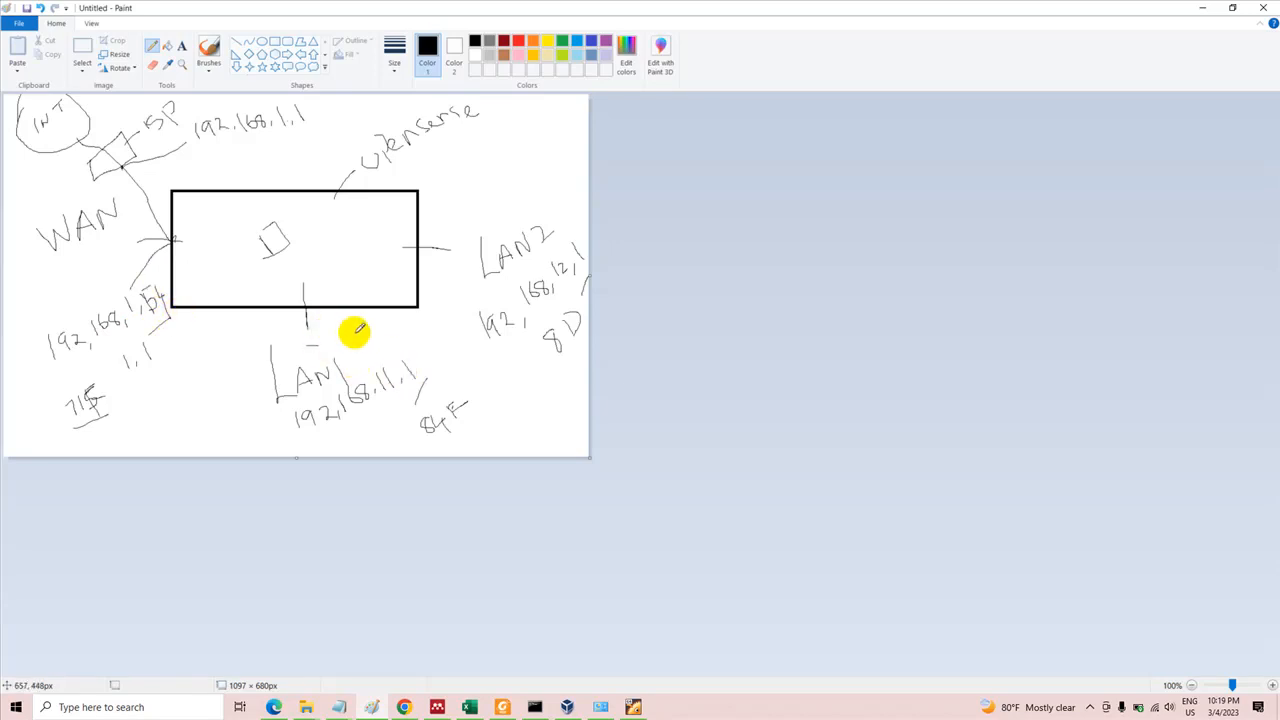
pyautogui.moveTo(415, 356); pyautogui.dragTo(414, 358)
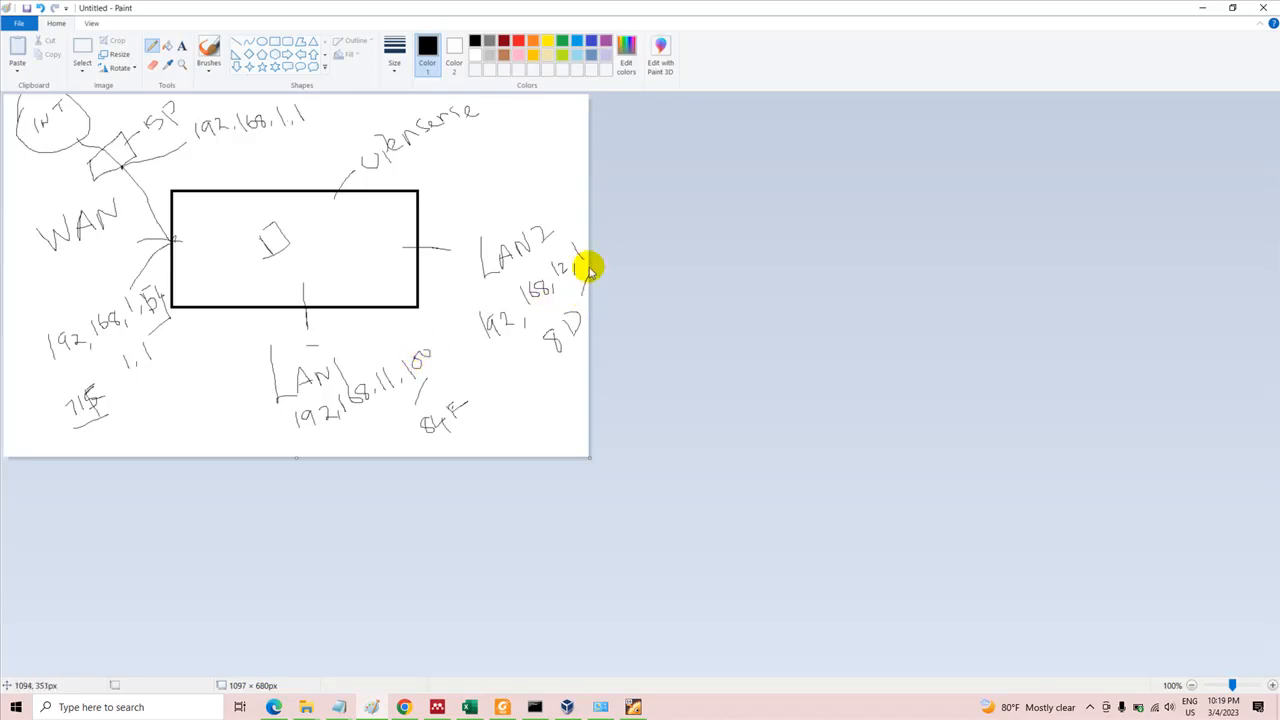
pyautogui.moveTo(579, 236); pyautogui.dragTo(585, 231)
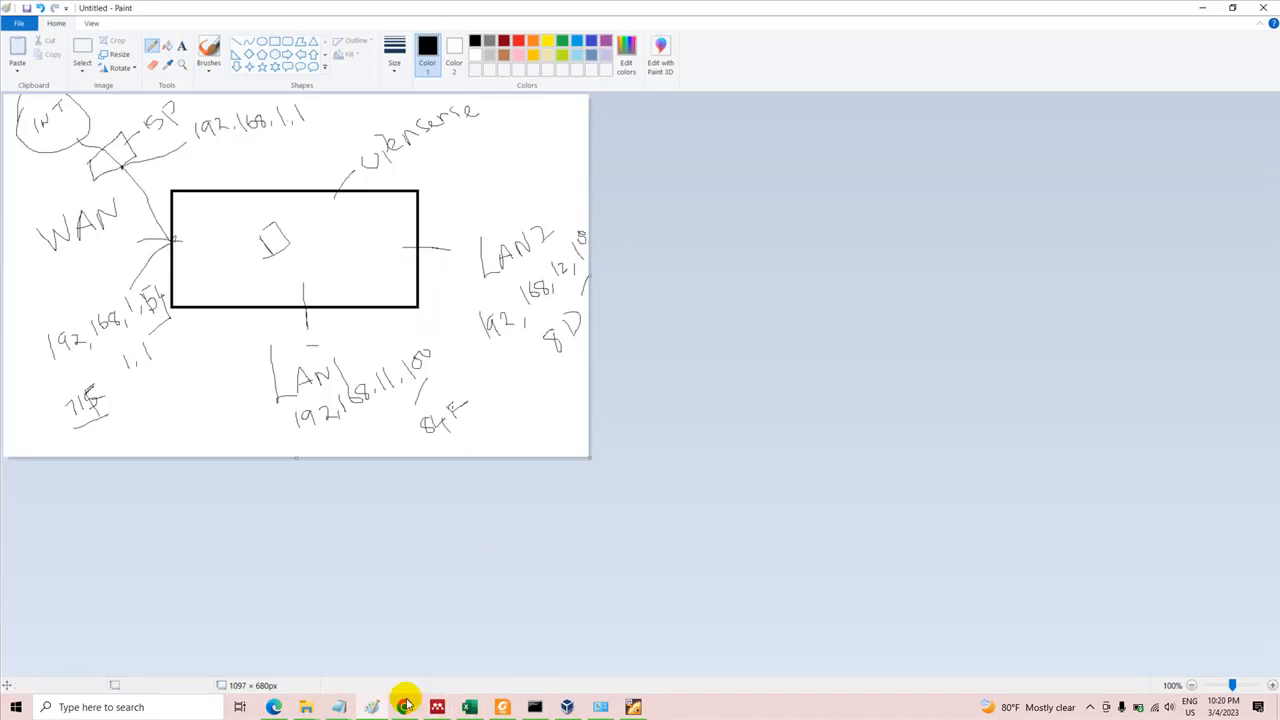
# Check the interface list in the OPNSENSE virtual machine's console, then return to the LAN2 settings in the browser
pyautogui.click(636, 706)
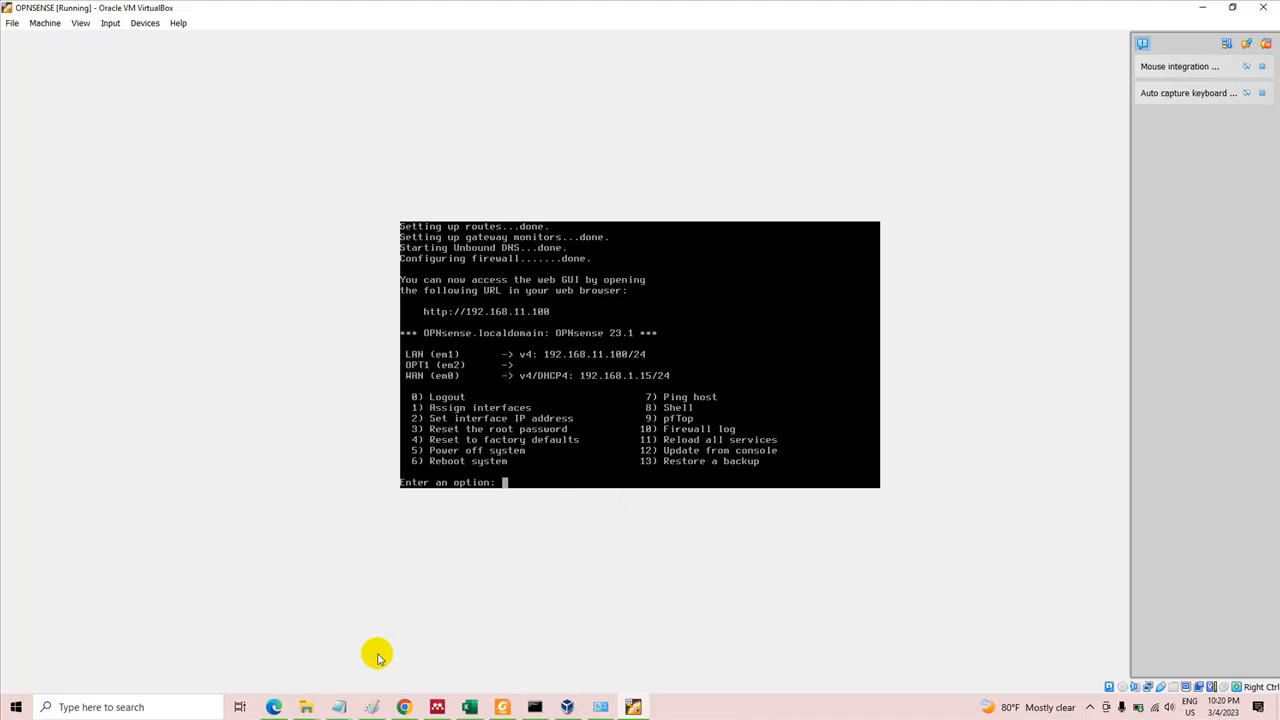
pyautogui.click(273, 707)
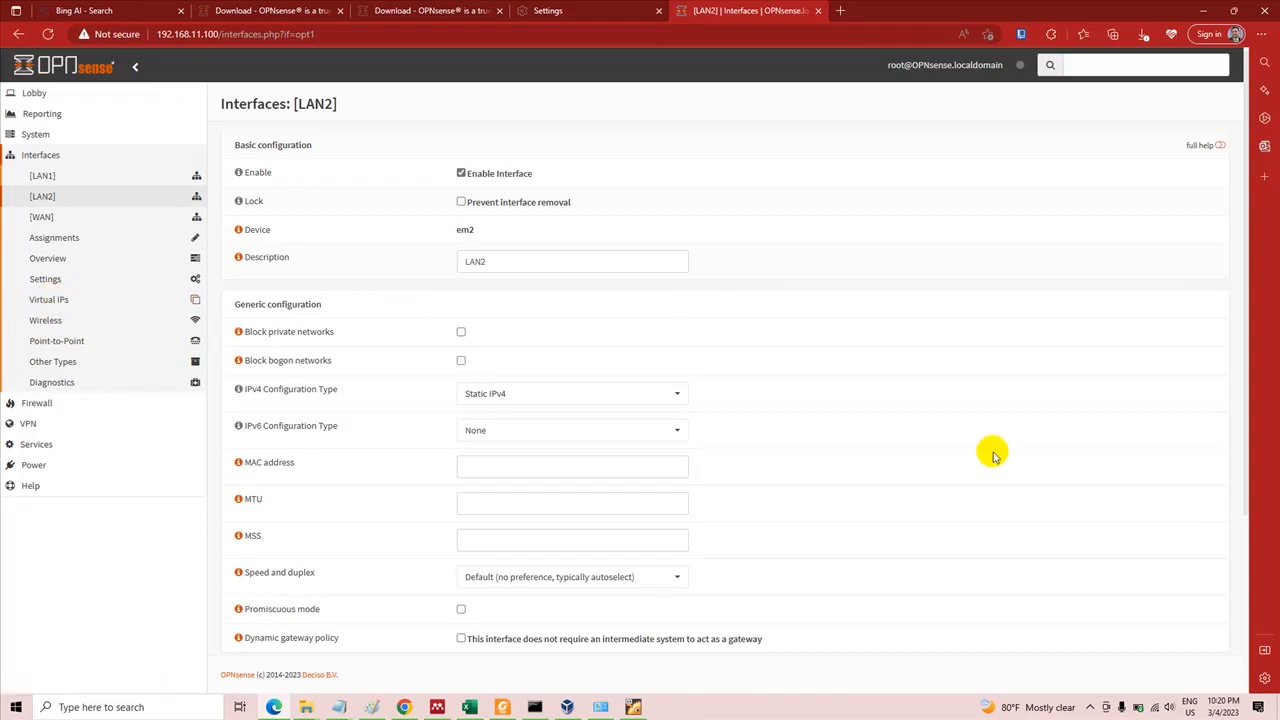
pyautogui.click(1089, 707)
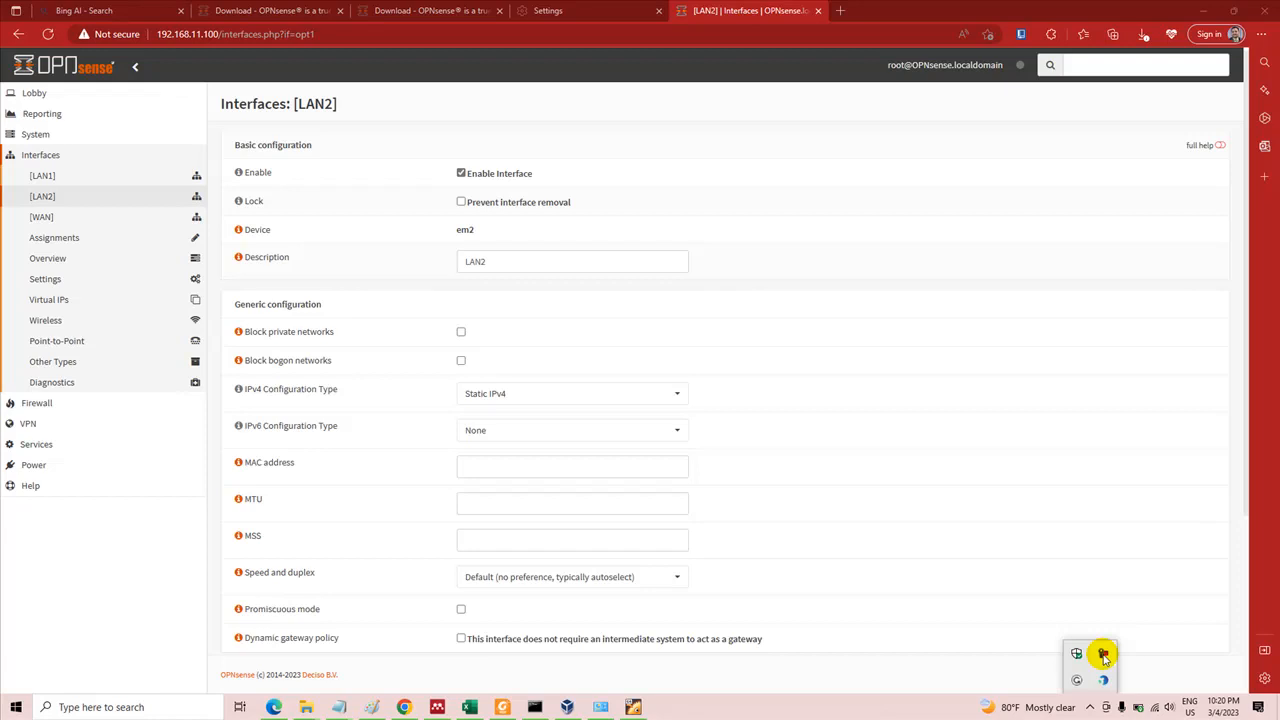
pyautogui.click(1104, 655)
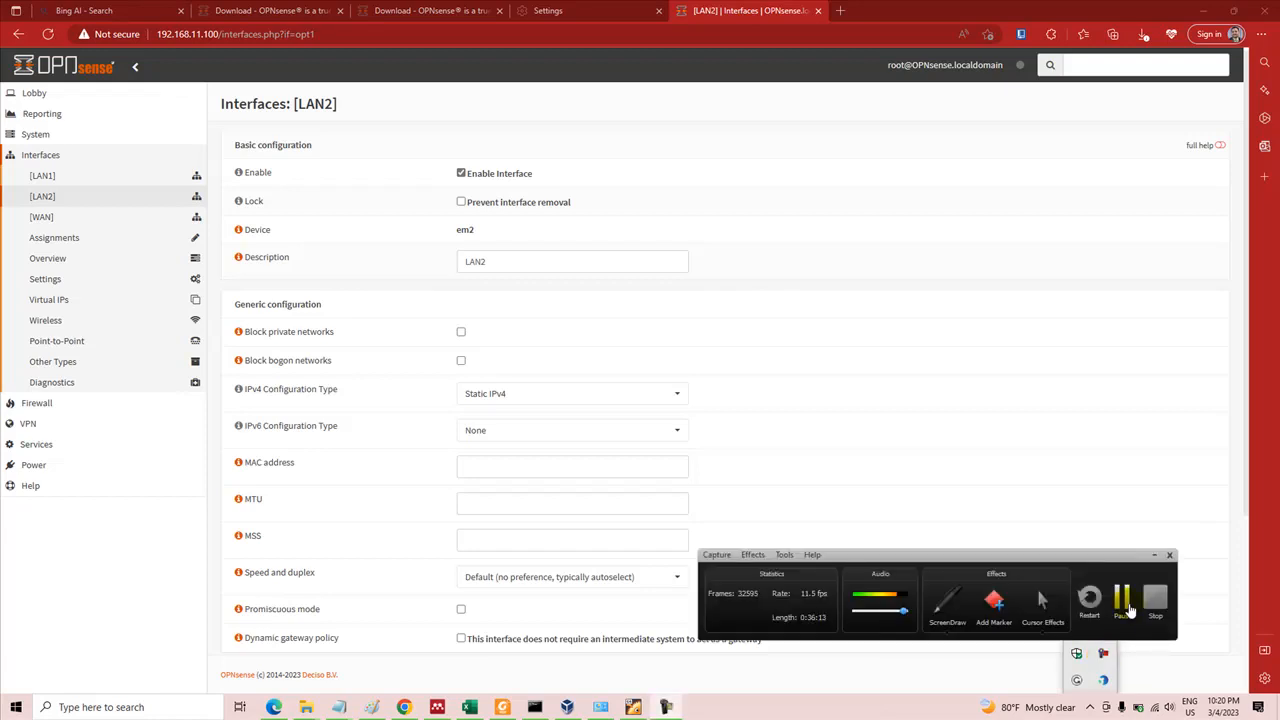